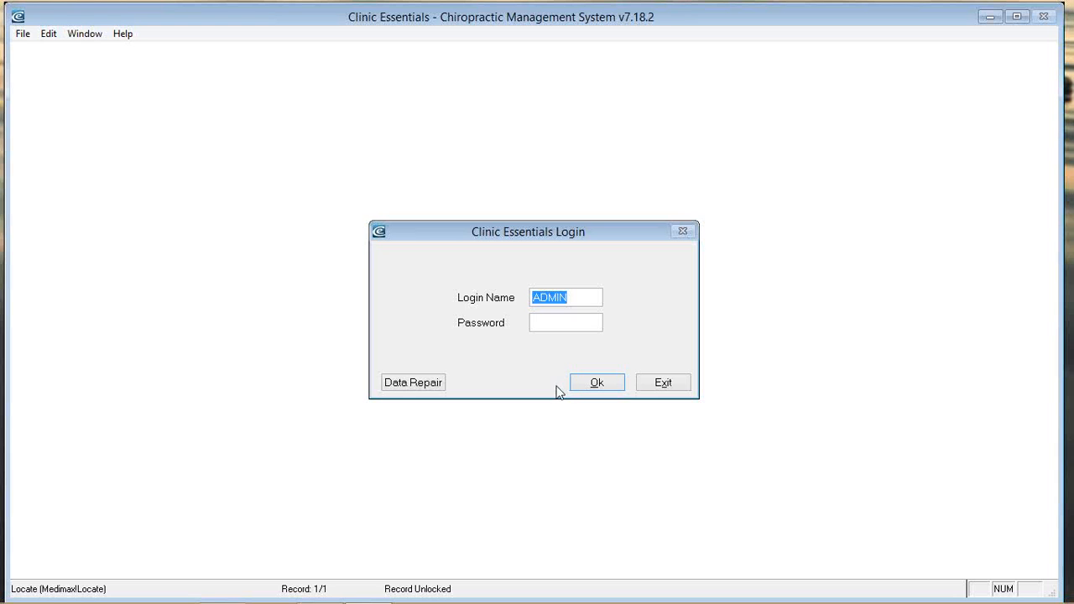
Step: Log in and close the Patient Recall Report without running it
left_click(613, 382)
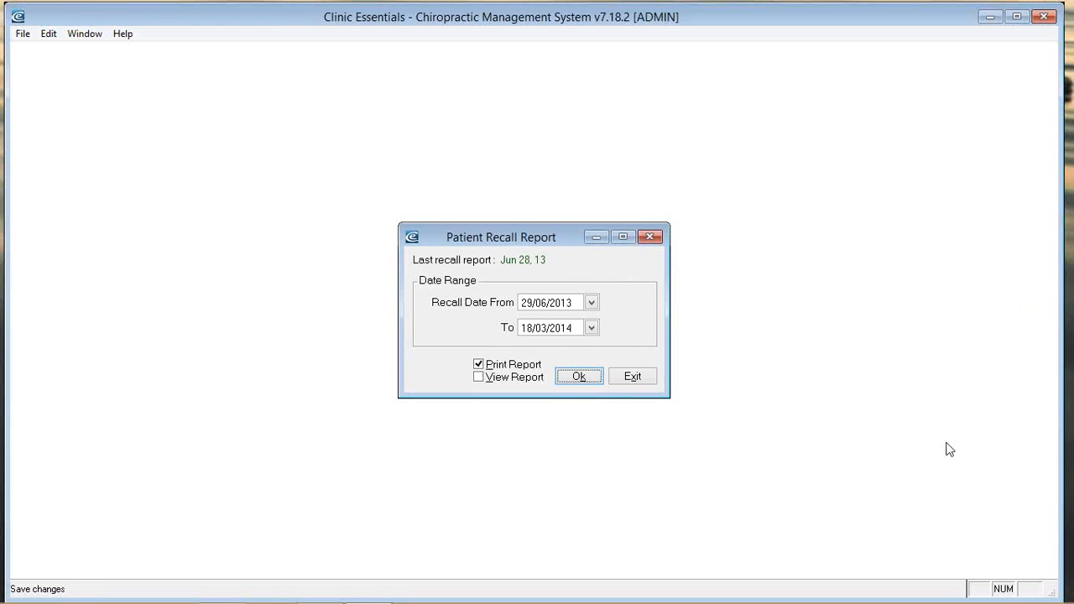
left_click(633, 377)
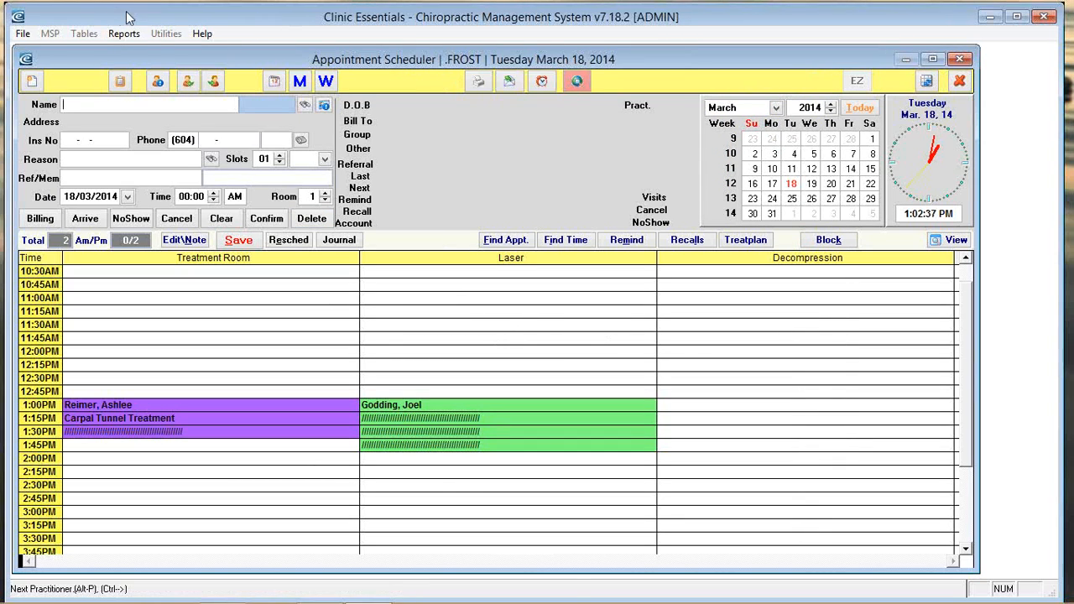
Step: Cycle through each practitioner's March 18 schedule
left_click(215, 81)
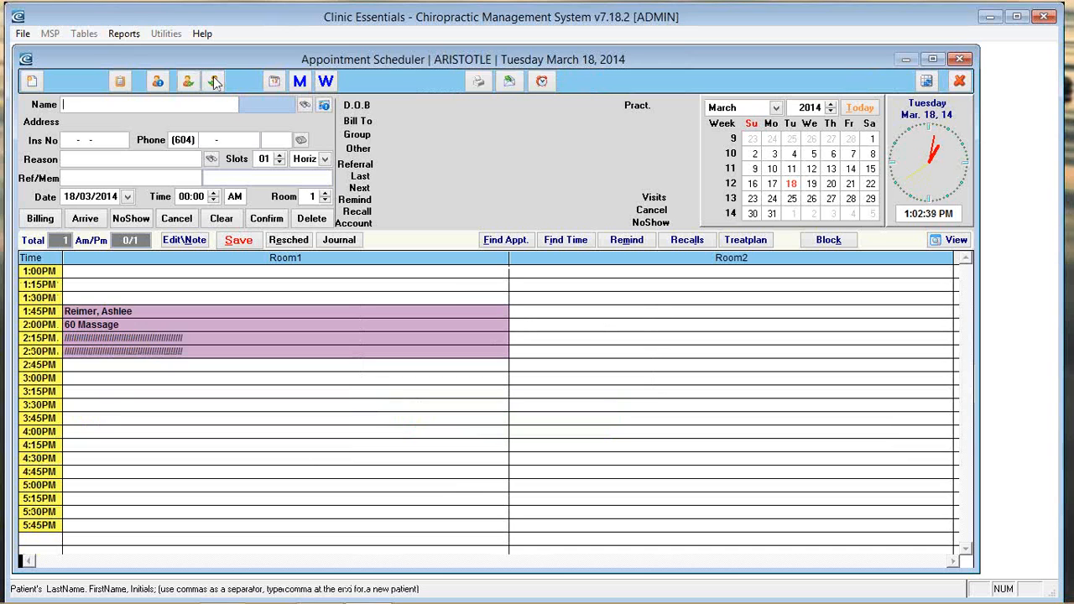
left_click(215, 81)
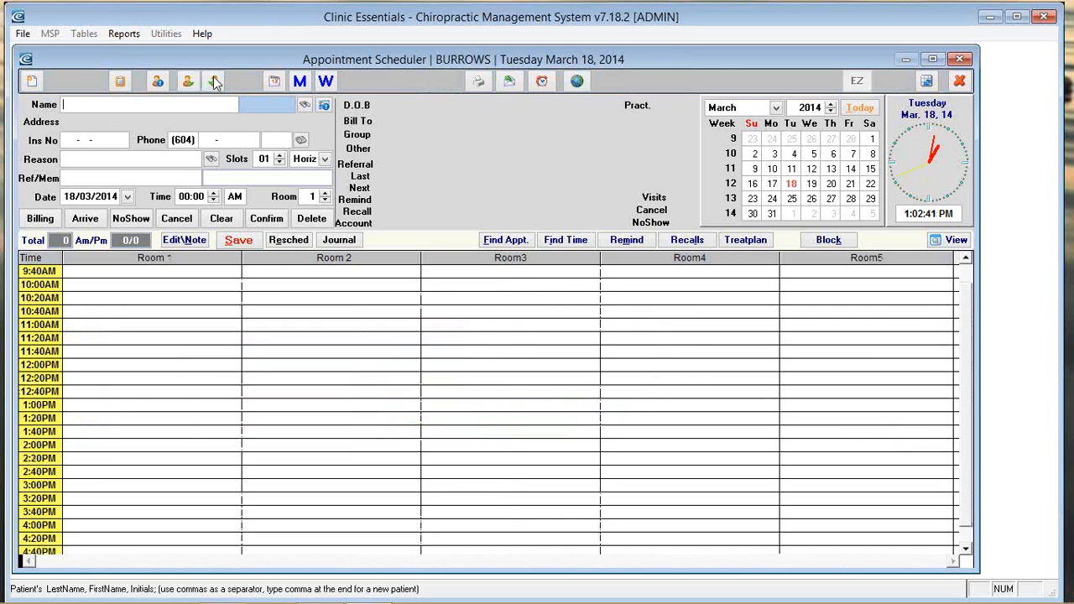
left_click(215, 81)
left_click(215, 81)
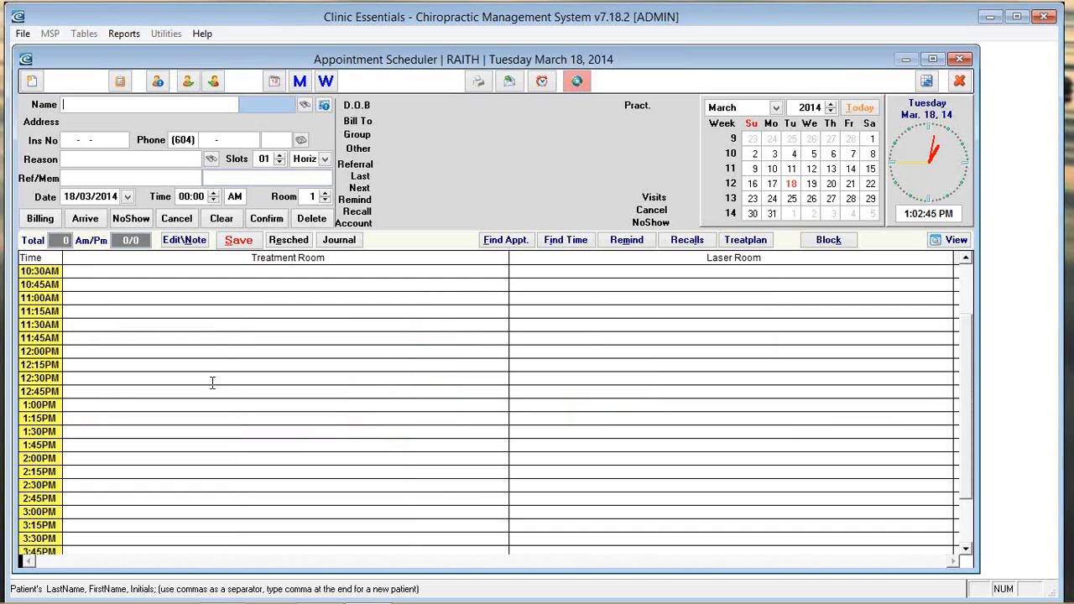
Step: Review the appointment summary for all practitioners, then close it
left_click(121, 82)
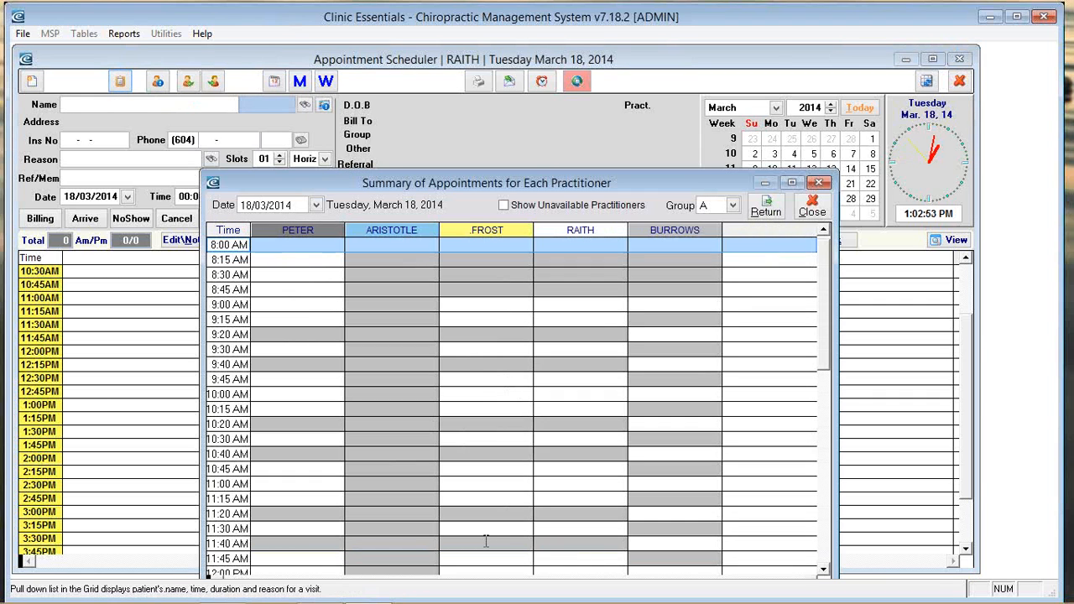
scroll(487, 537, "down", 3)
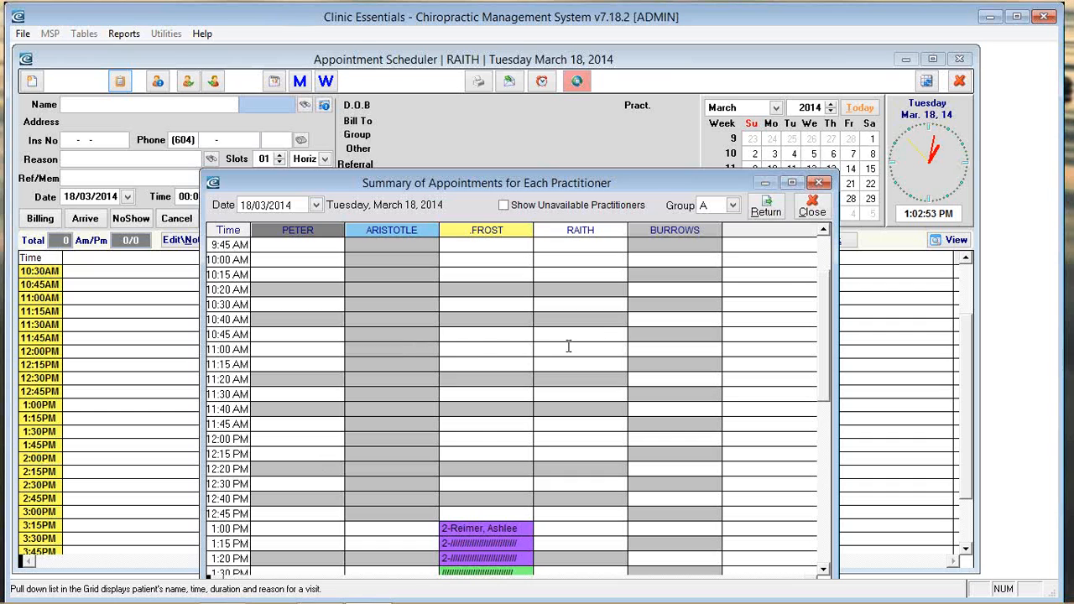
left_click(812, 207)
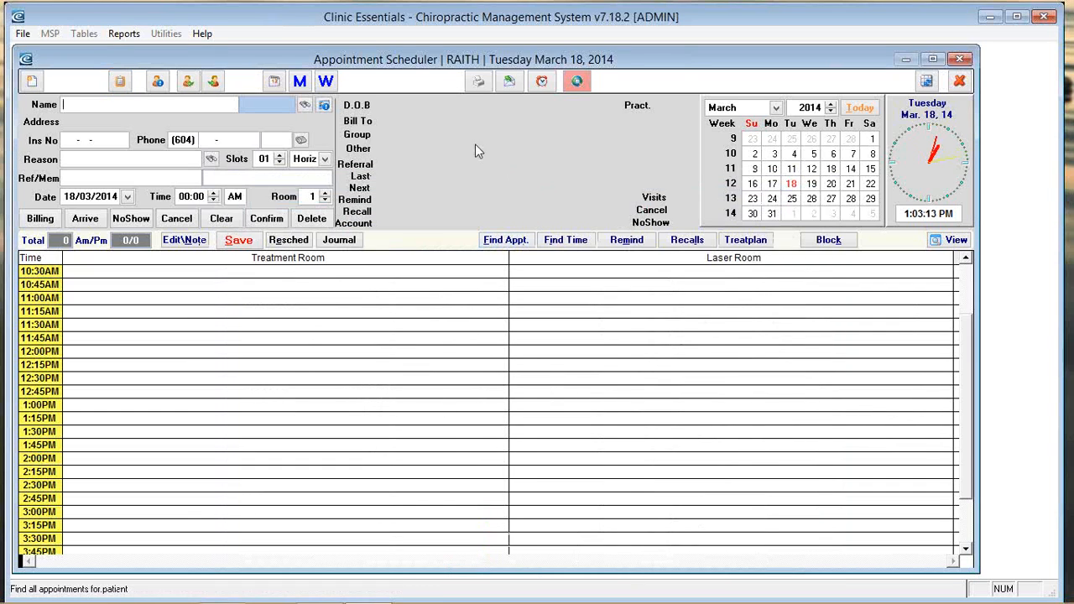
Step: Return to the first practitioner and view the March 19, March 20 and April 3 schedules
left_click(214, 83)
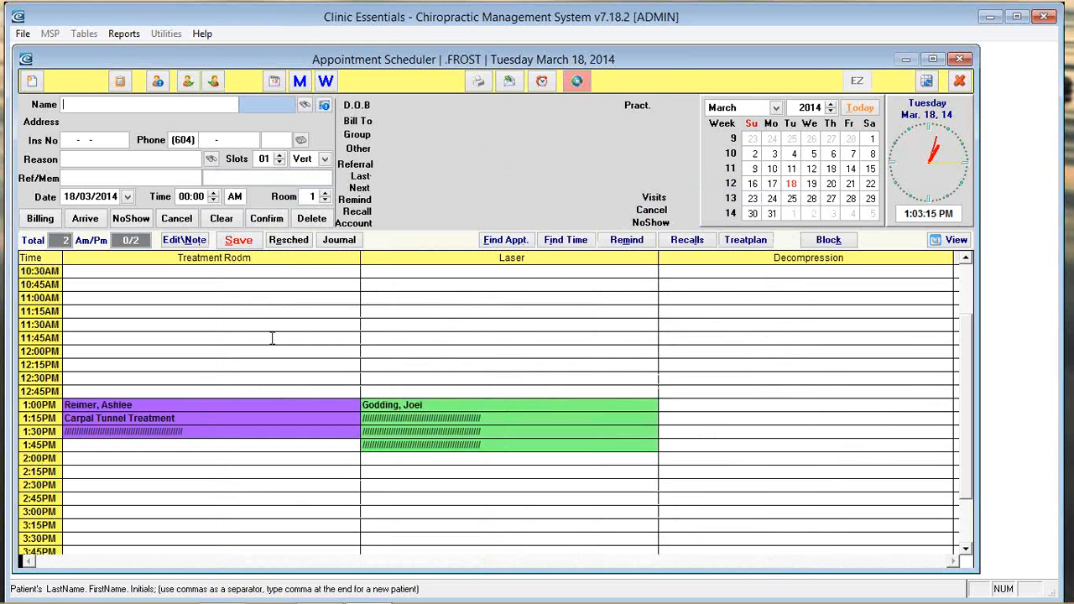
scroll(284, 357, "up", 2)
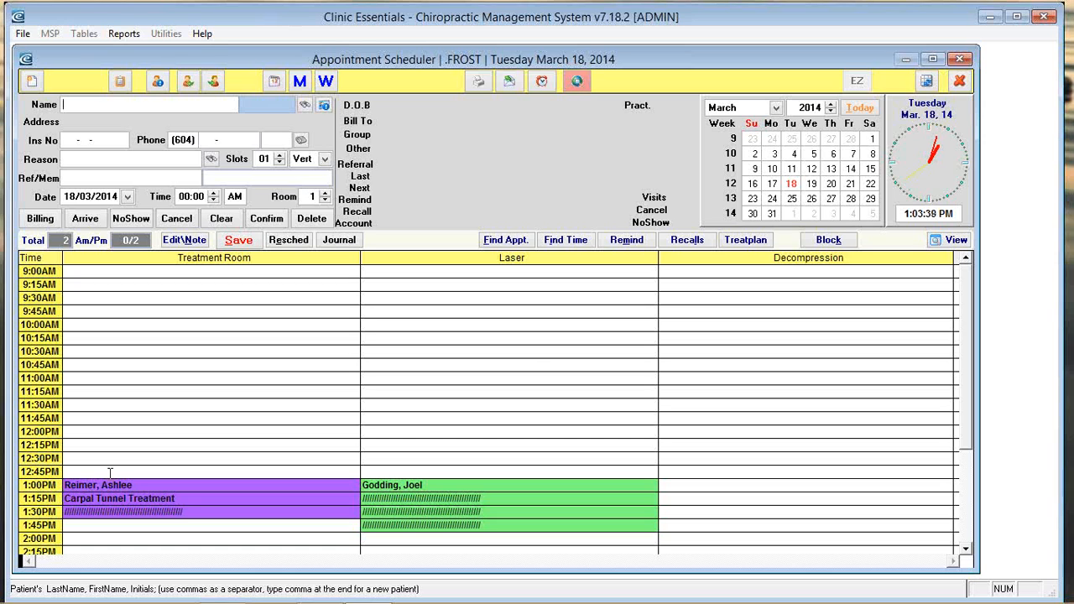
left_click(812, 184)
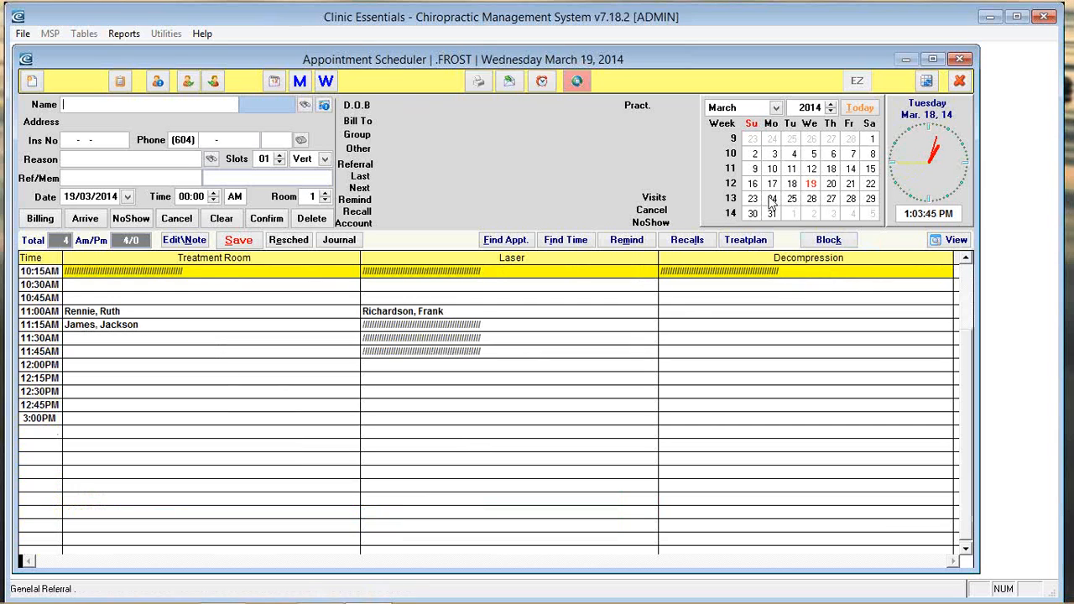
left_click(833, 185)
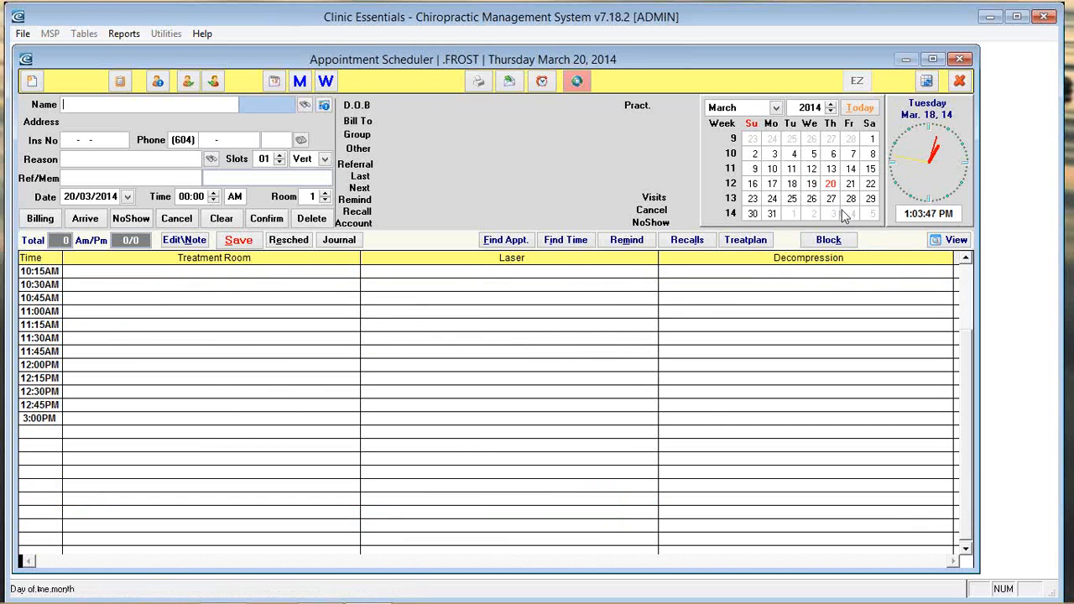
left_click(833, 214)
Step: View the May 7 schedule, then return the calendar to today, March 18, 2014
left_click(773, 107)
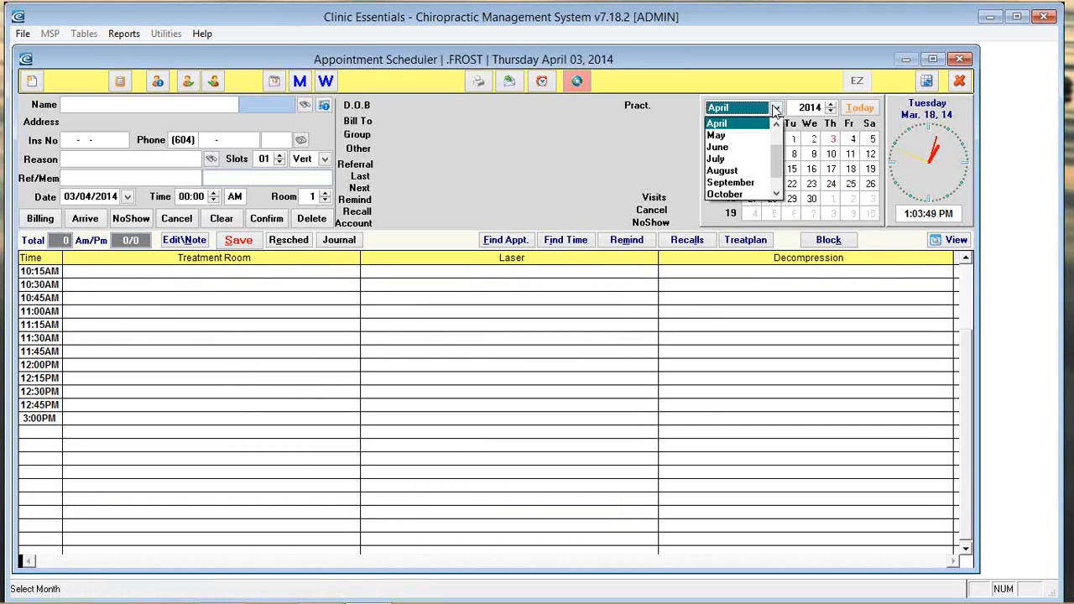
left_click(814, 214)
left_click(814, 214)
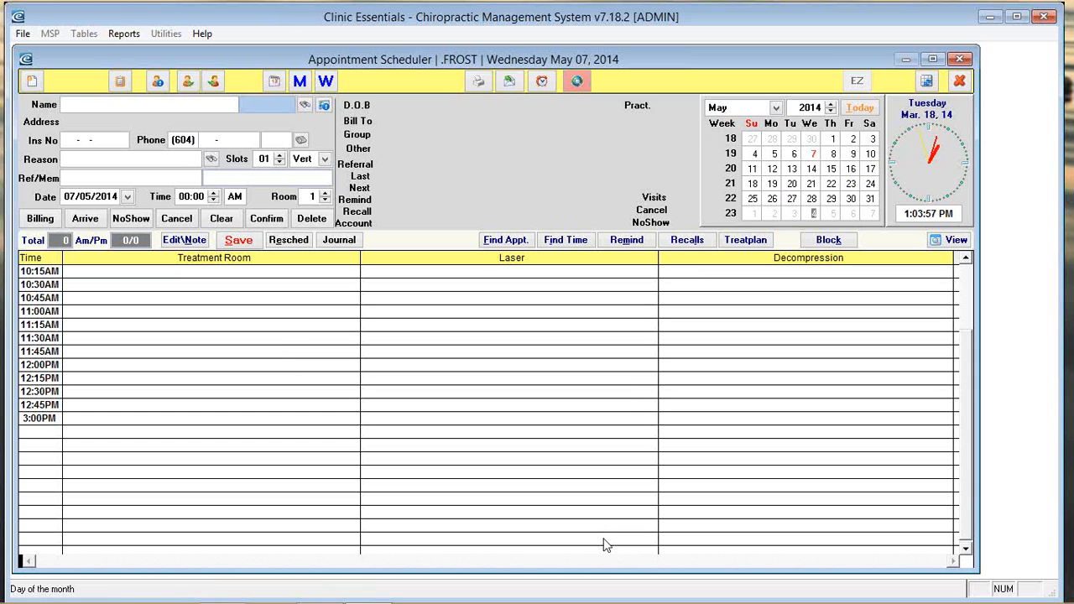
left_click(860, 109)
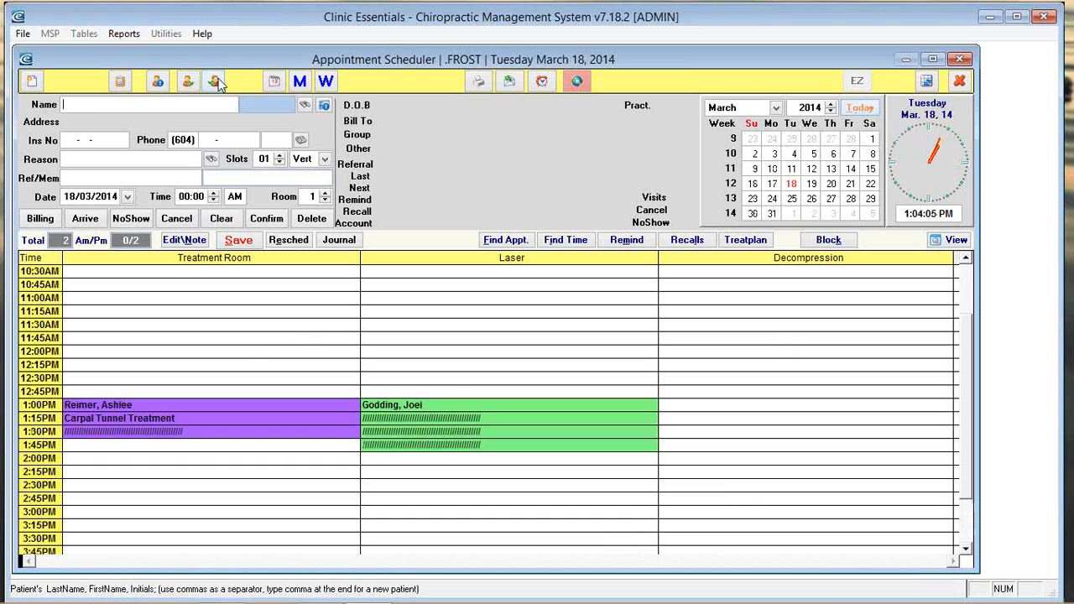
left_click(157, 81)
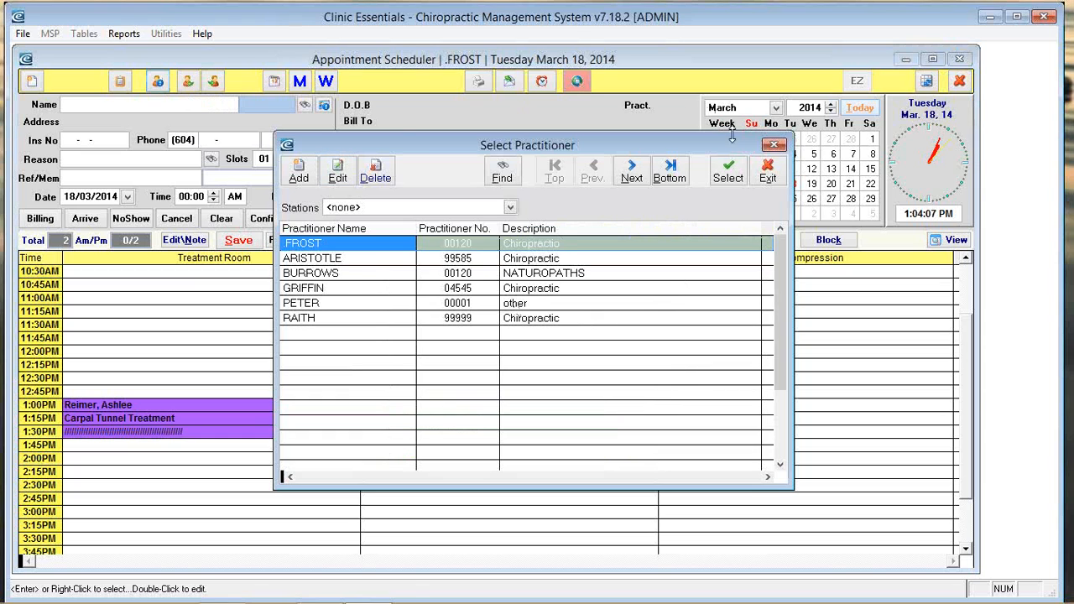
left_click(769, 167)
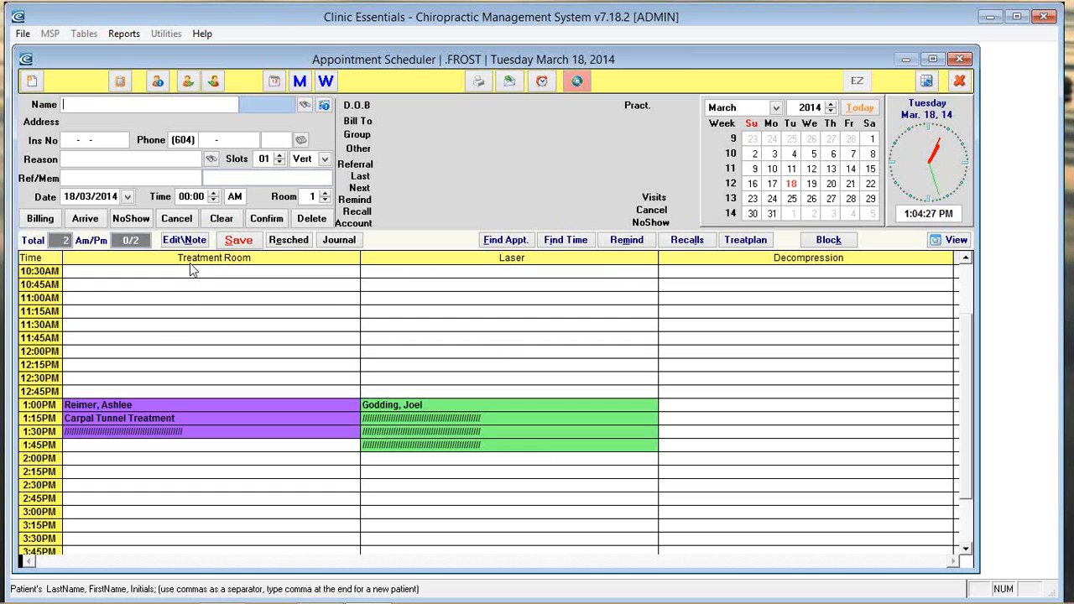
Step: Start a 02:00 PM, Room 1 appointment dated 18/03/2014 in the Treatment Room
left_click(104, 461)
left_click(179, 197)
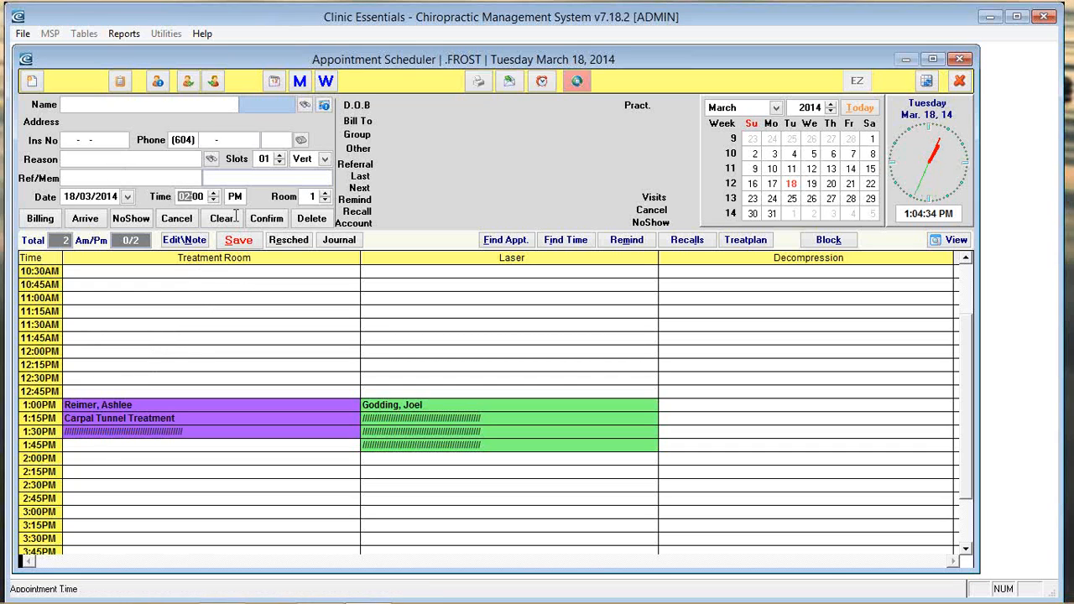
left_click(307, 196)
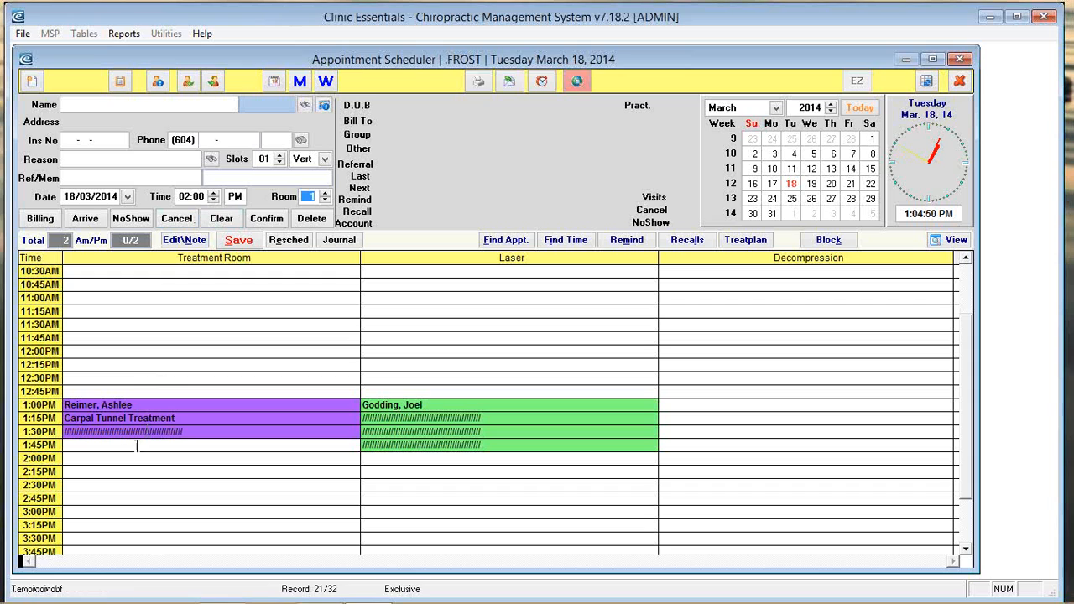
left_click(90, 460)
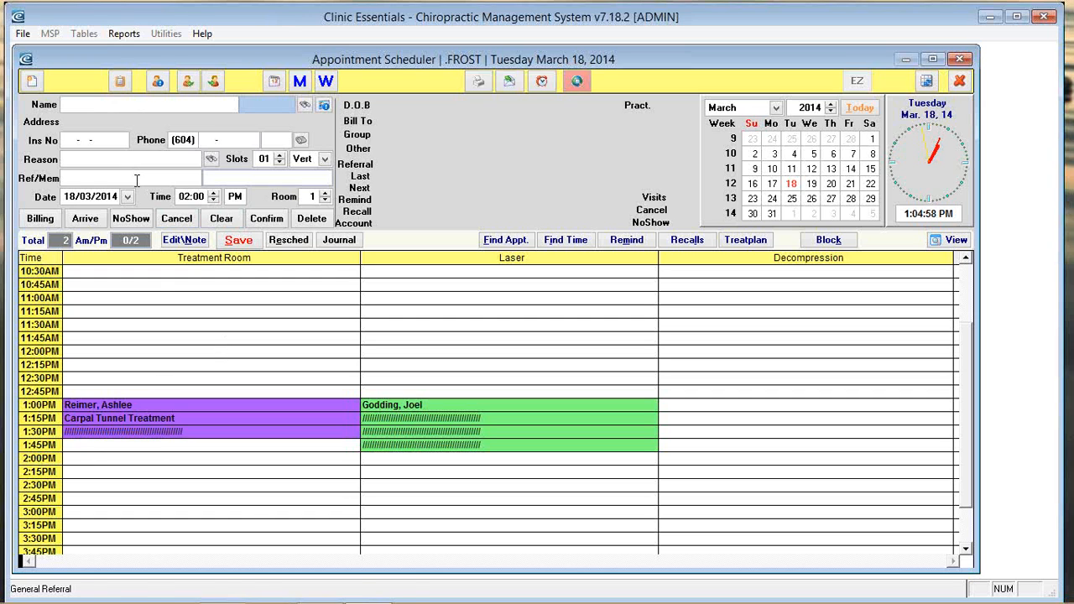
Step: Look up the patient by surname and full name and select them from the listing
type("smith")
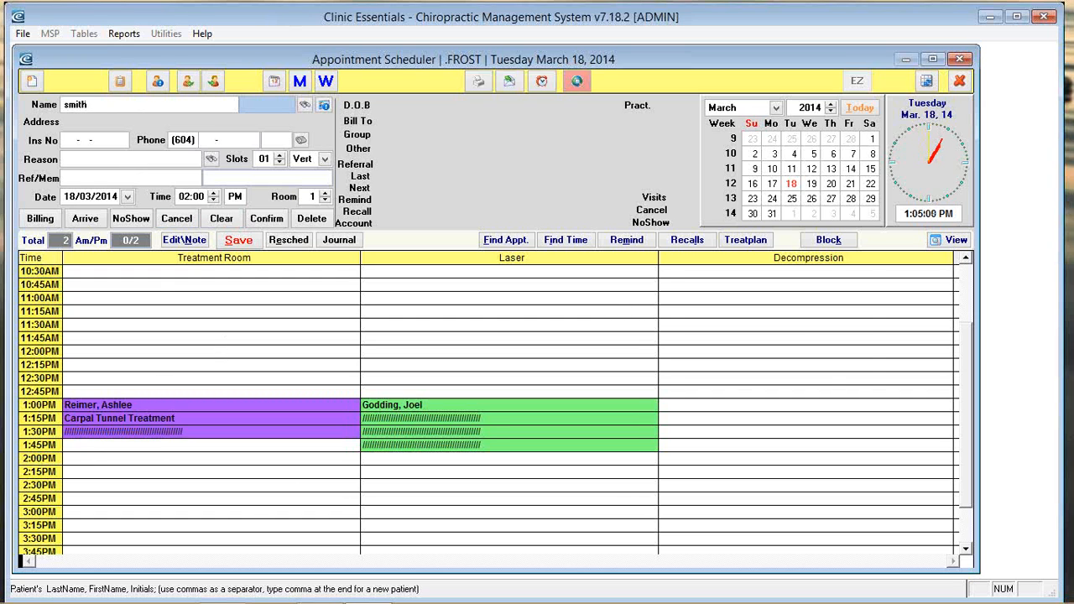
key("Return")
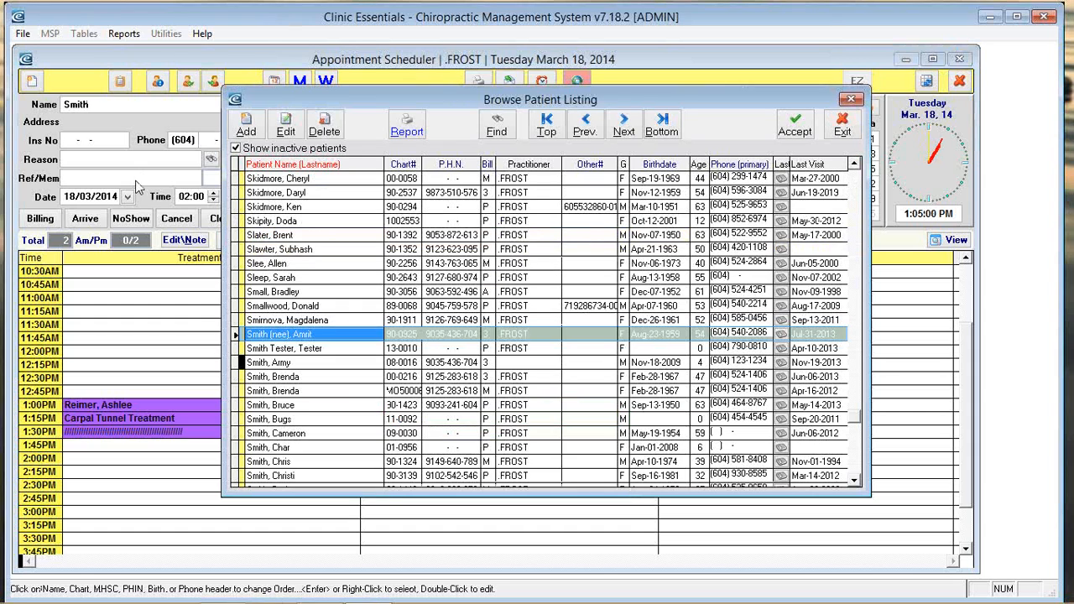
left_click(843, 128)
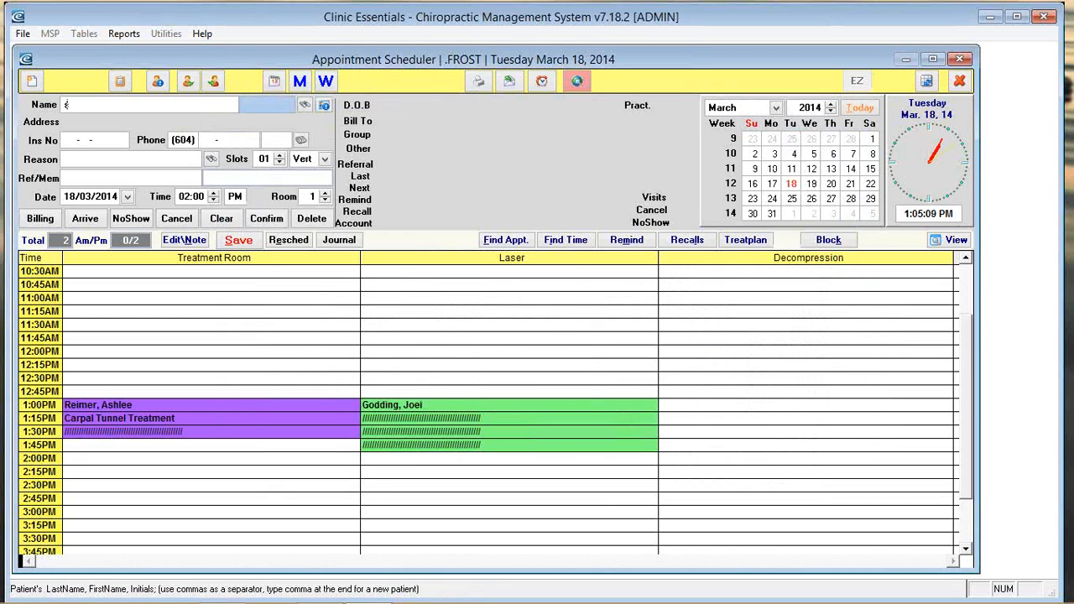
key("Return")
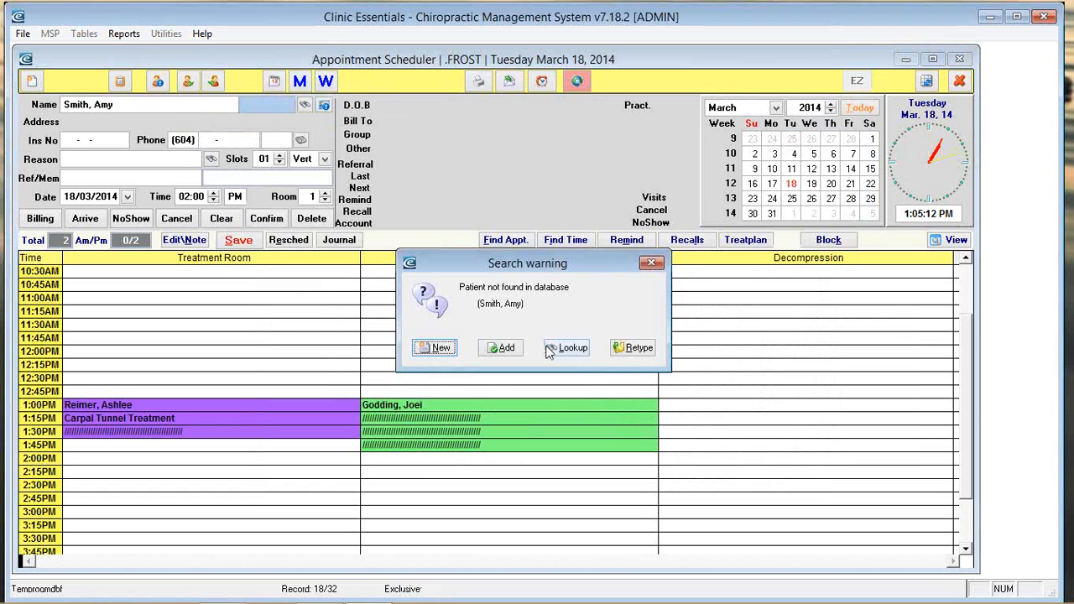
left_click(581, 347)
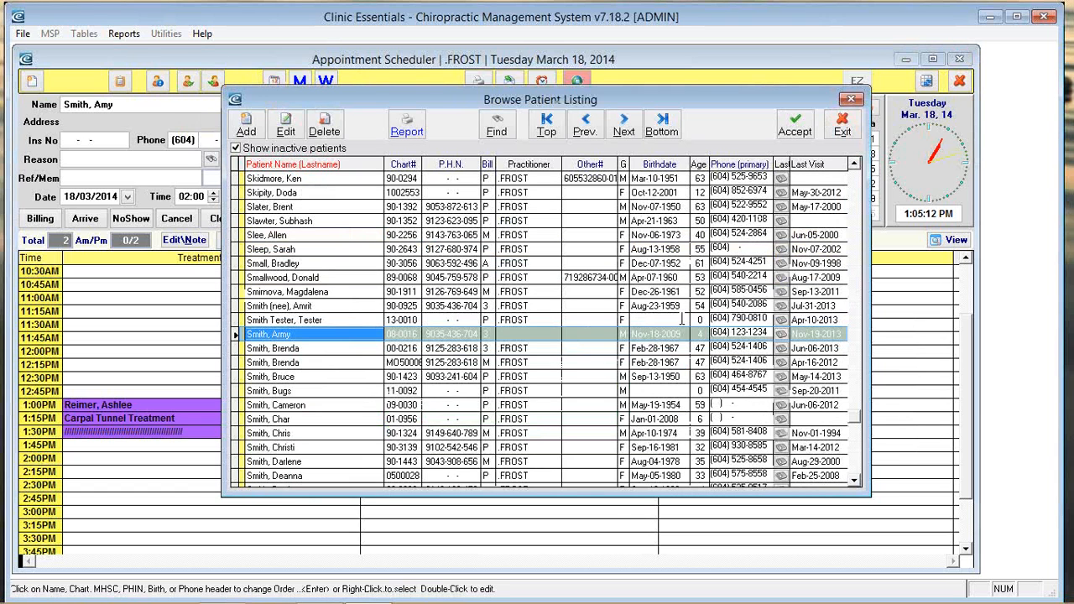
key("Return")
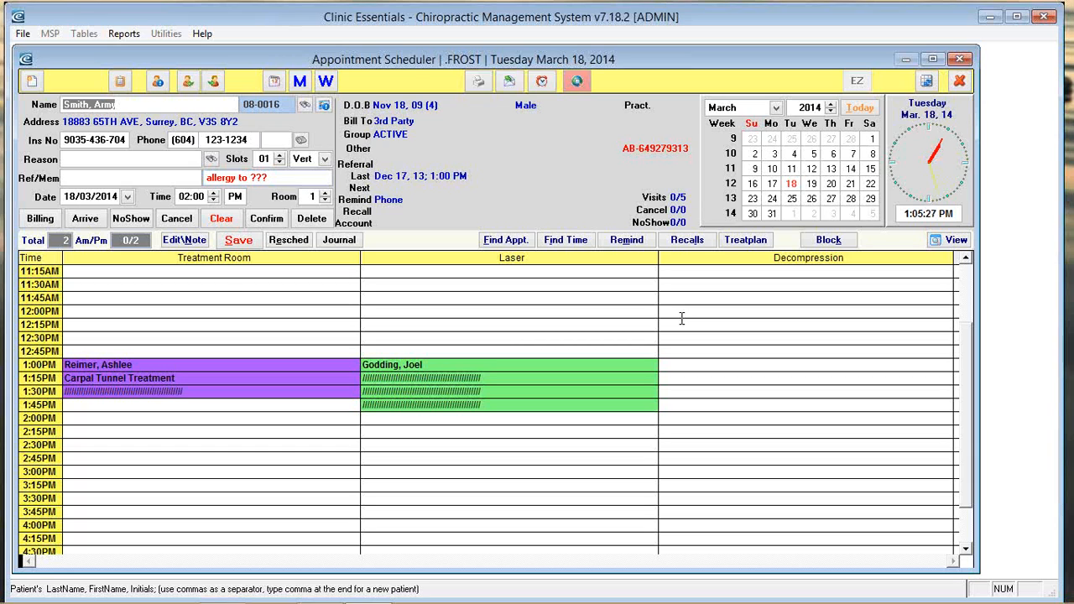
Step: Scroll the appointment reason list down to NP- New Patient and open it for editing
left_click(122, 158)
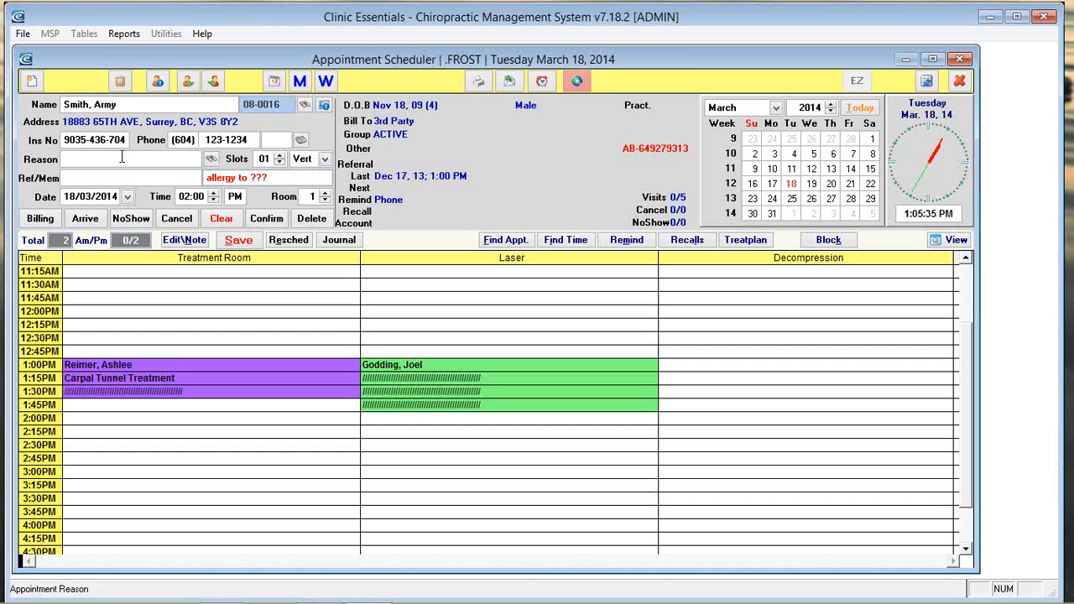
left_click(211, 159)
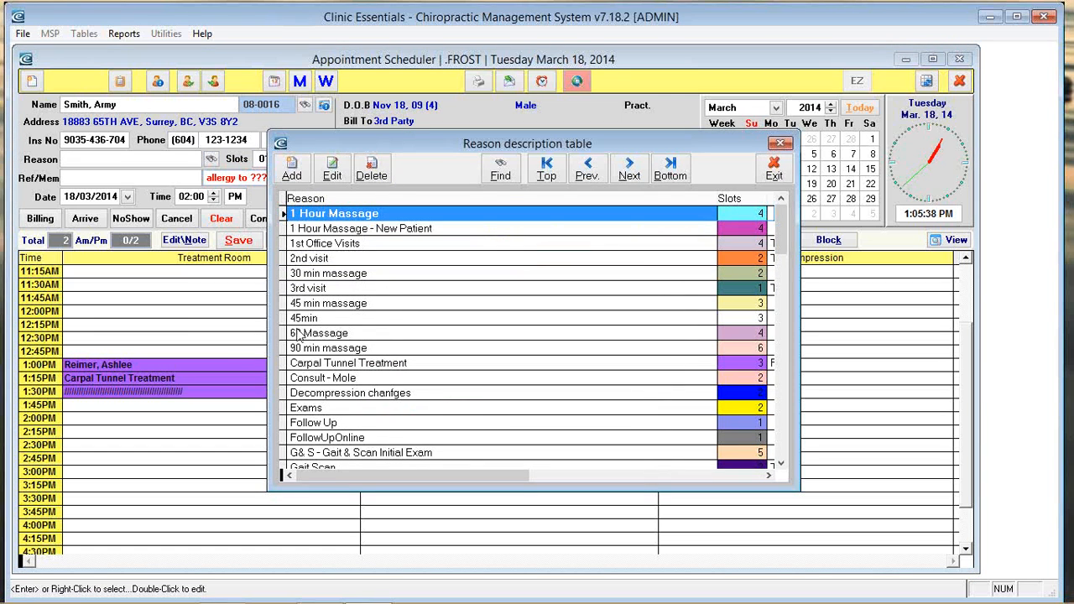
scroll(419, 361, "down", 10)
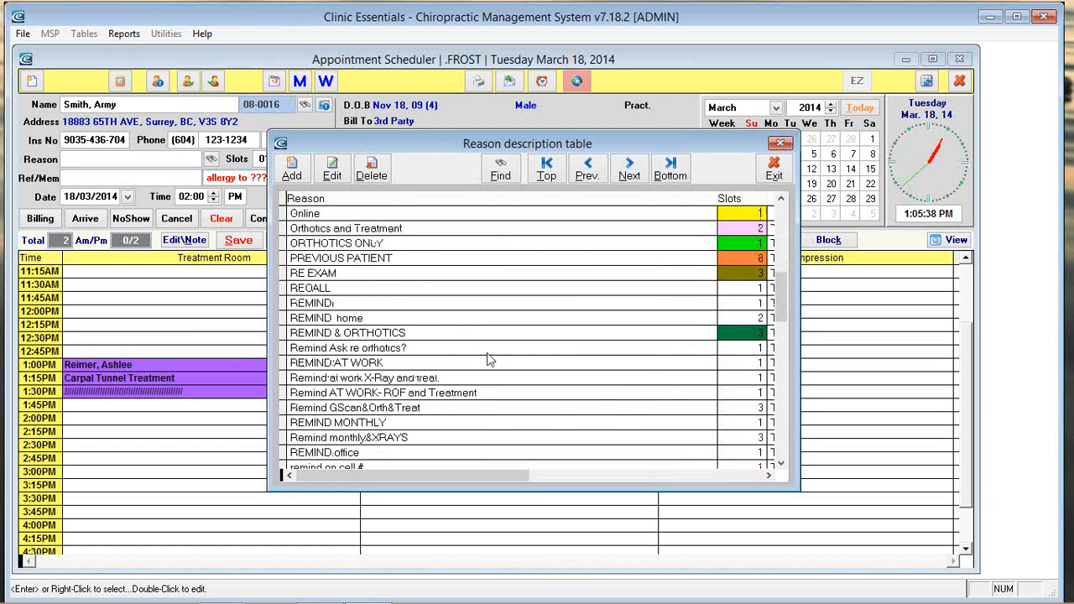
scroll(490, 356, "down", 5)
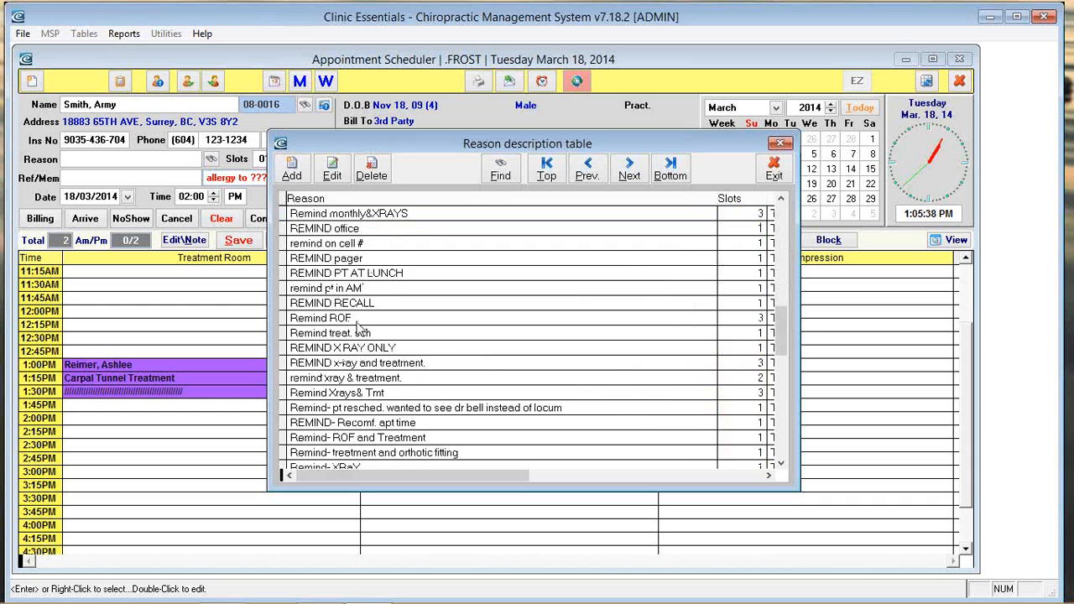
scroll(369, 334, "down", 1)
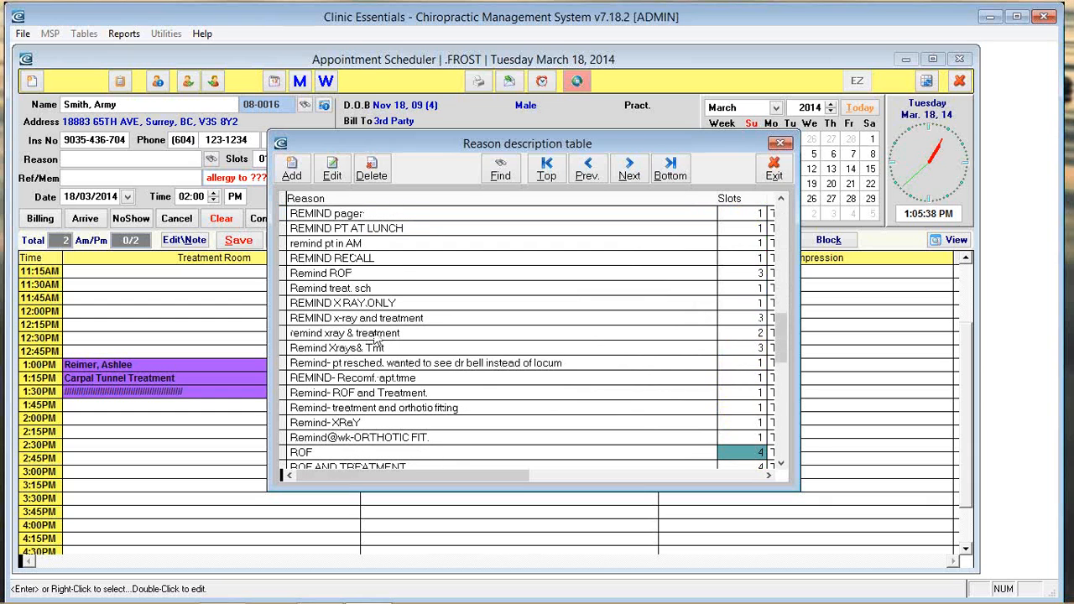
scroll(378, 340, "up", 20)
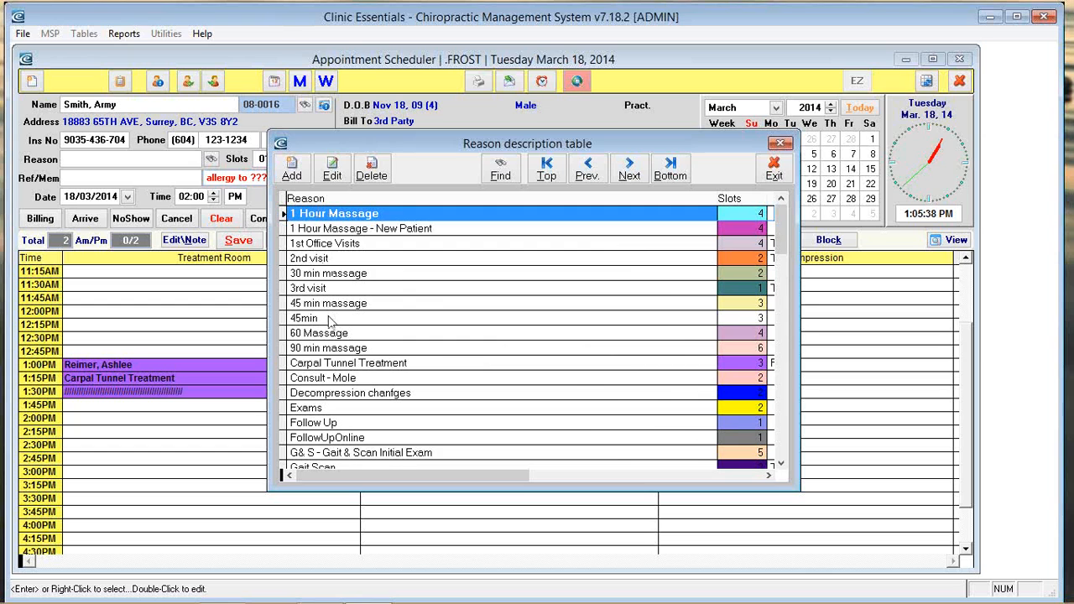
scroll(348, 317, "down", 2)
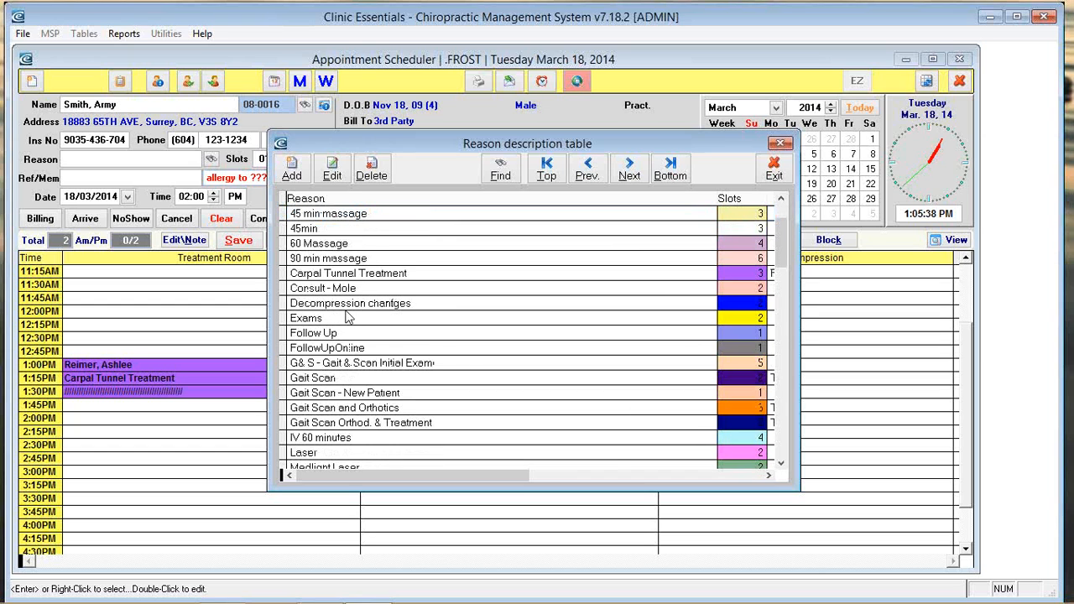
scroll(361, 335, "down", 3)
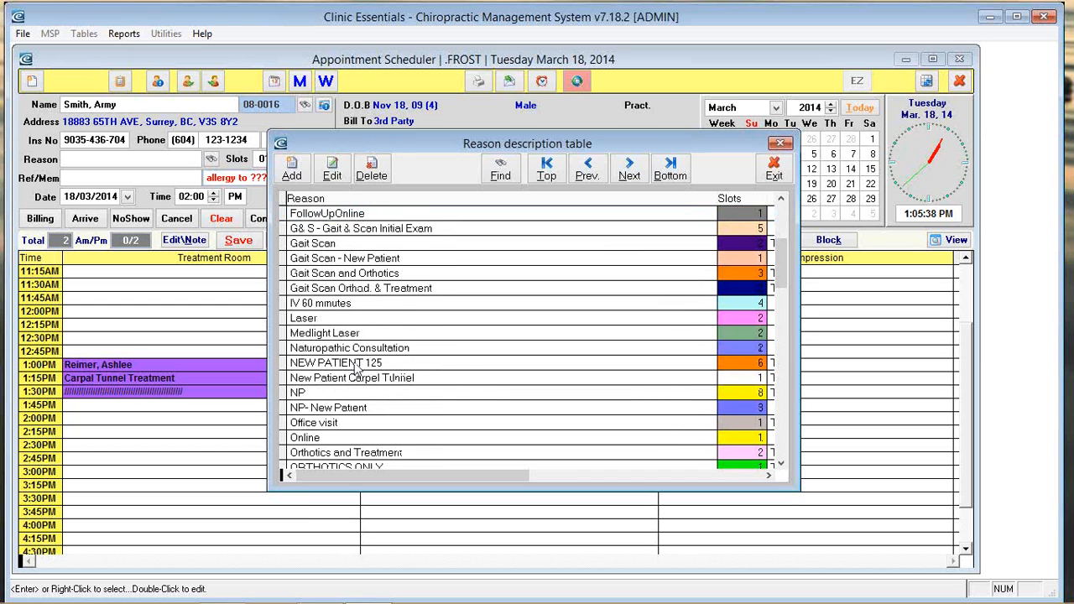
scroll(355, 369, "down", 4)
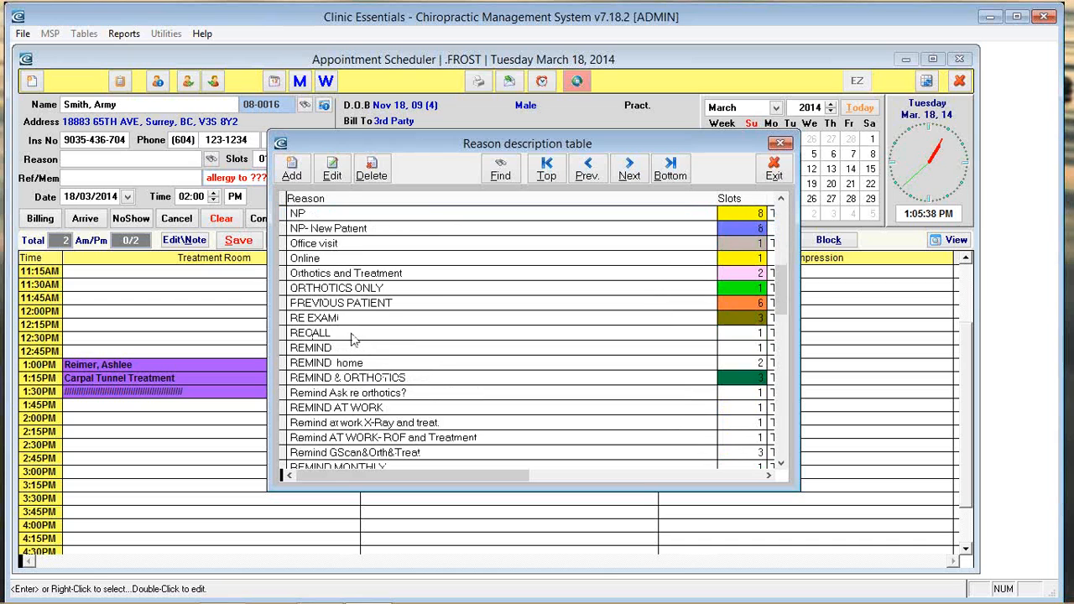
left_click(331, 228)
Step: Inspect the NP- New Patient reason name and its 08 time slots value
left_click(336, 170)
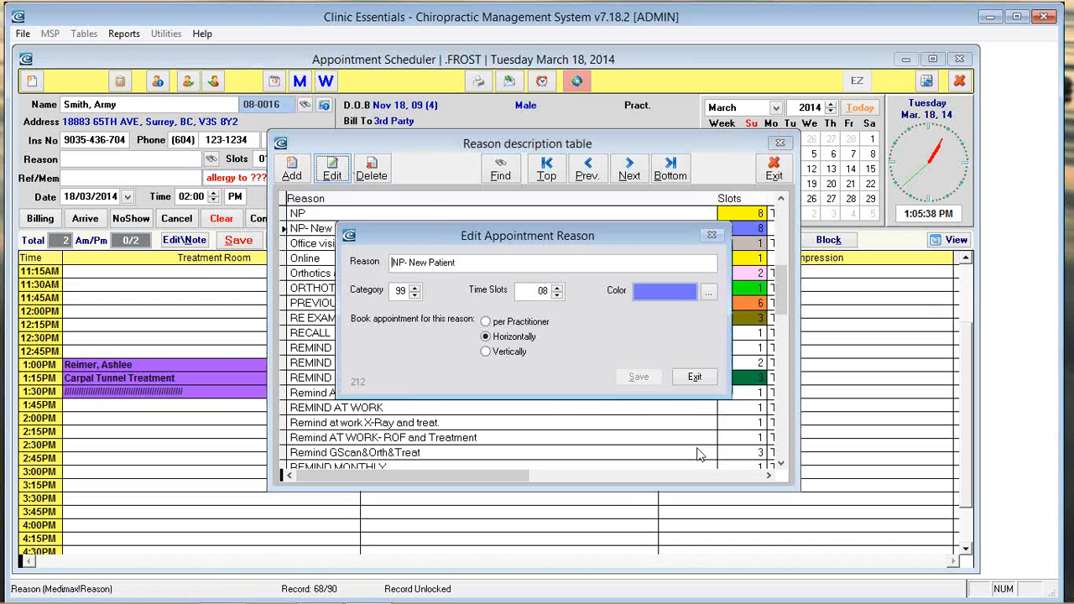
triple_click(418, 263)
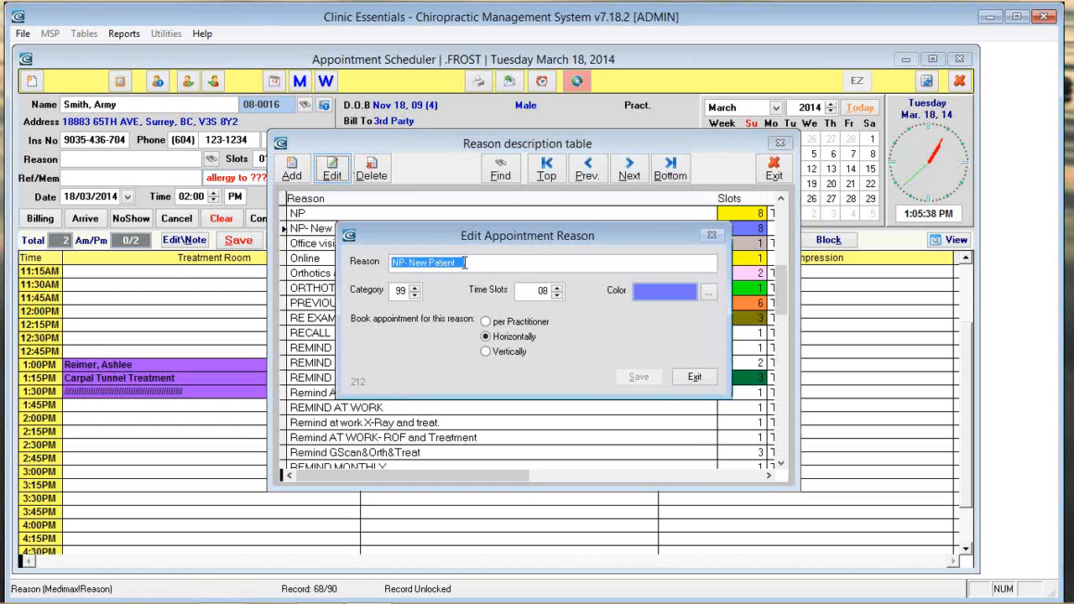
left_click(542, 291)
double_click(543, 290)
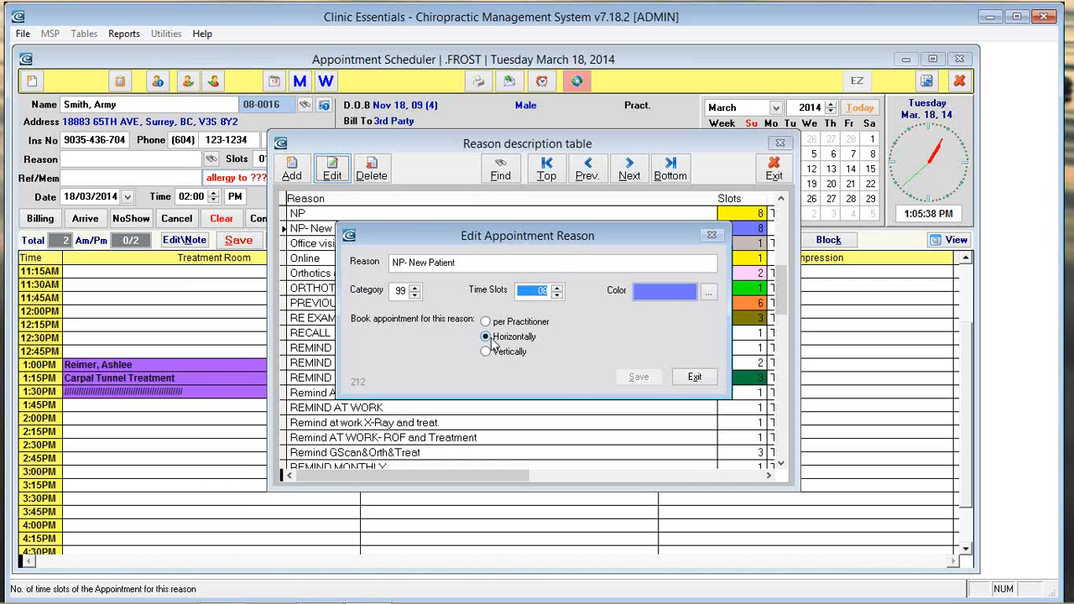
left_click(536, 289)
Step: Try vertical and horizontal booking, then exit without saving changes
left_click(487, 352)
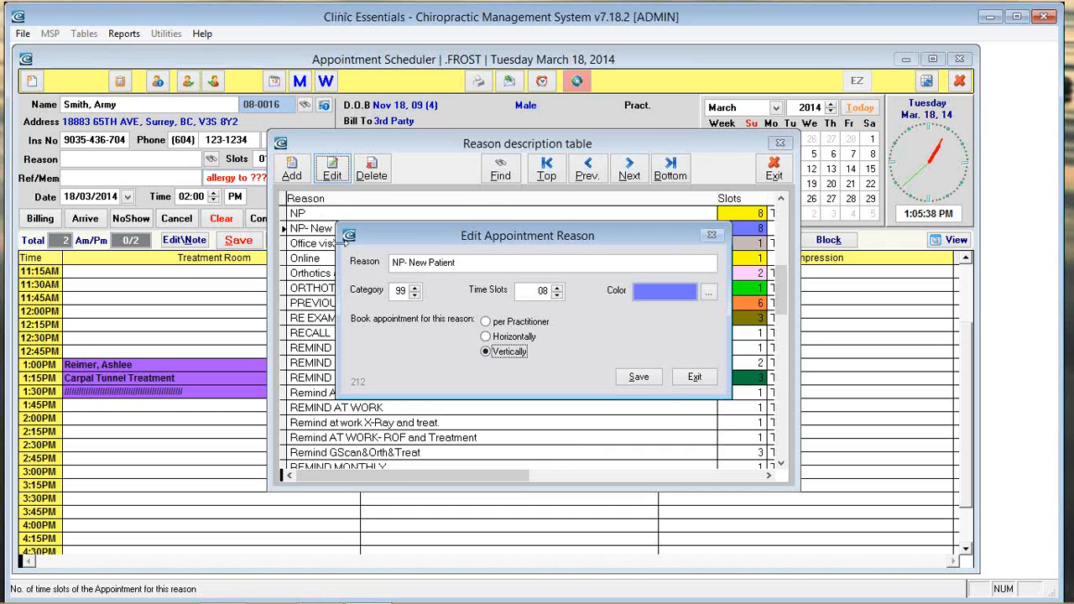
left_click(501, 337)
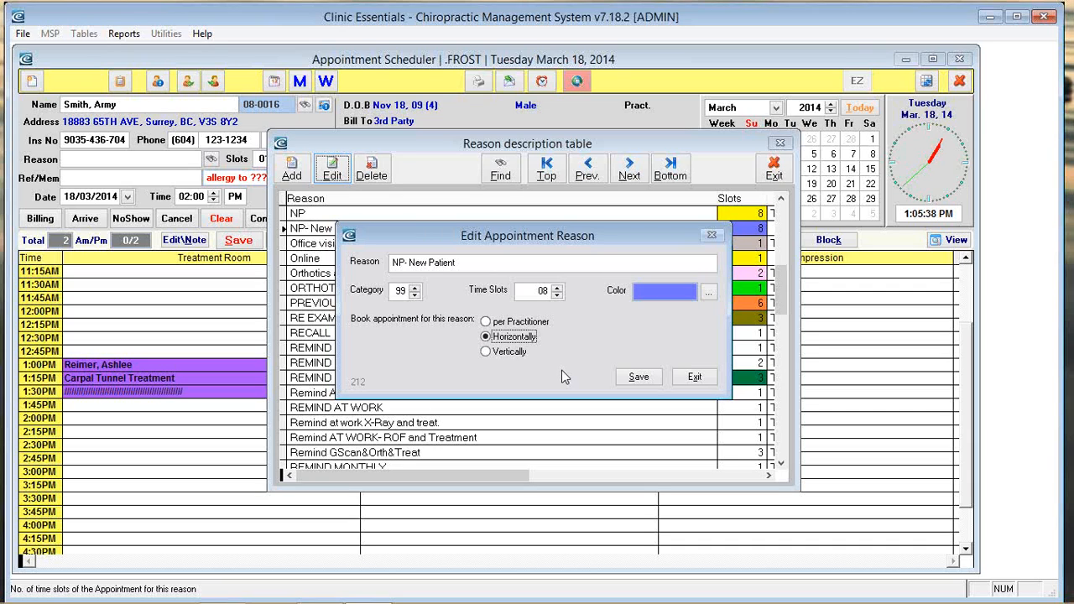
left_click(505, 353)
left_click(514, 337)
left_click(514, 353)
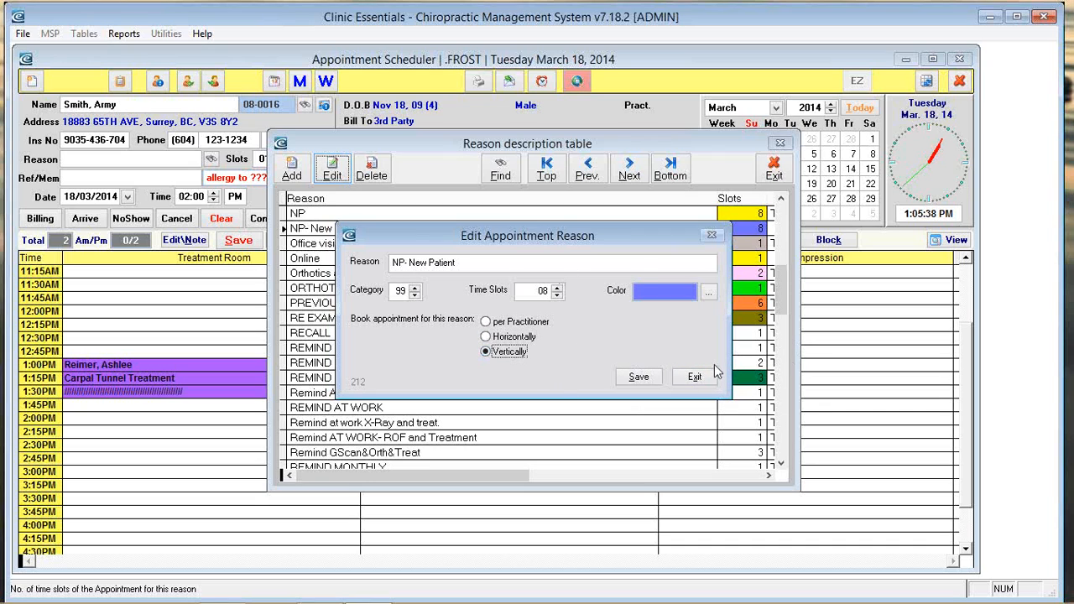
left_click(713, 375)
left_click(601, 364)
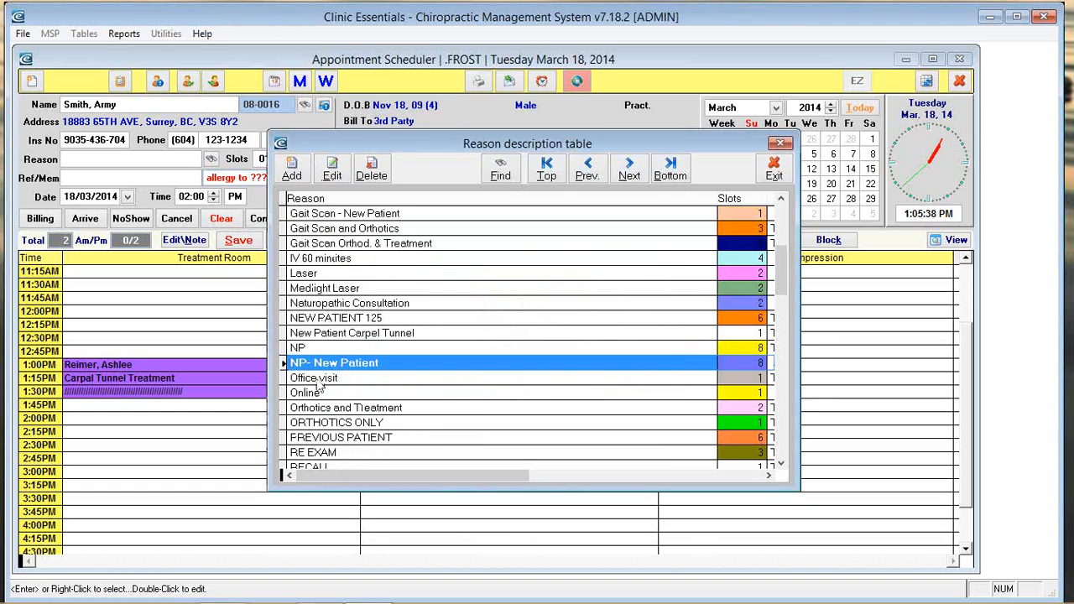
Step: Save a one-slot Office visit at 2:00 PM in the Treatment Room, then select 2:30 PM
left_click(319, 379)
right_click(319, 379)
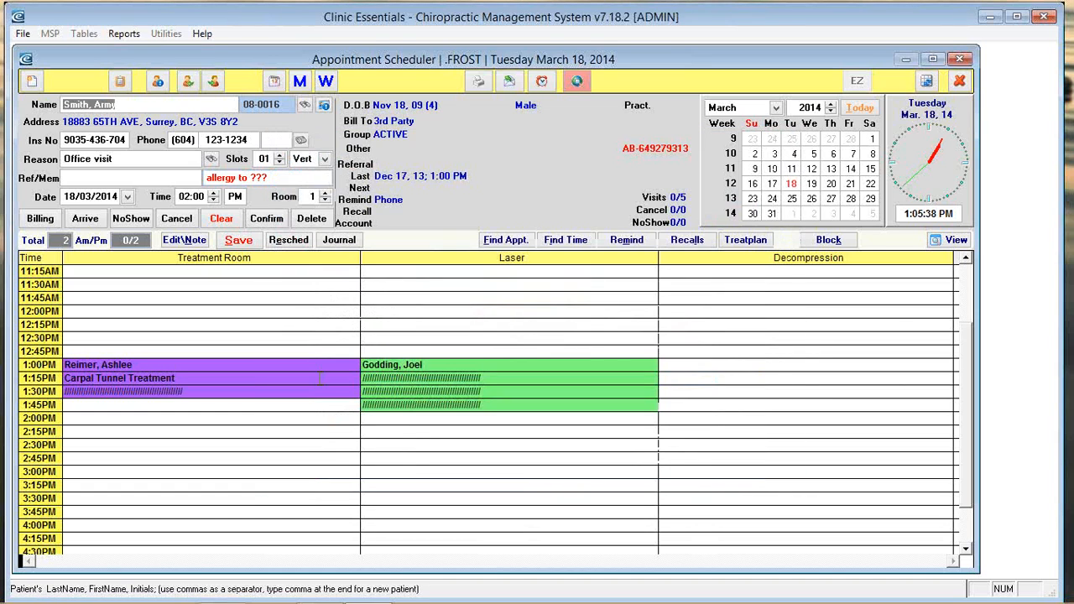
left_click(143, 161)
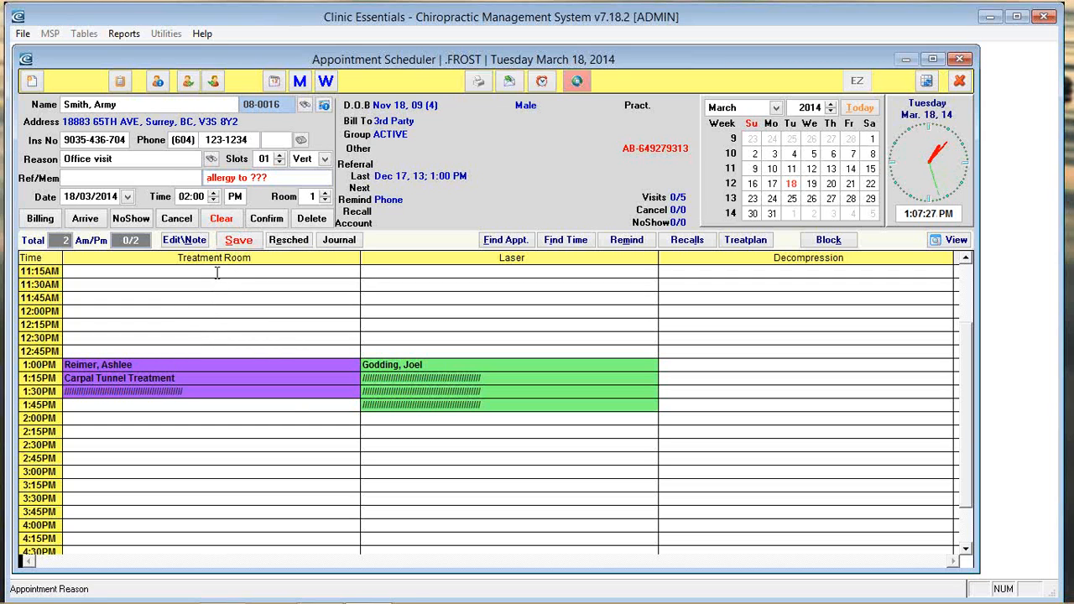
left_click(235, 241)
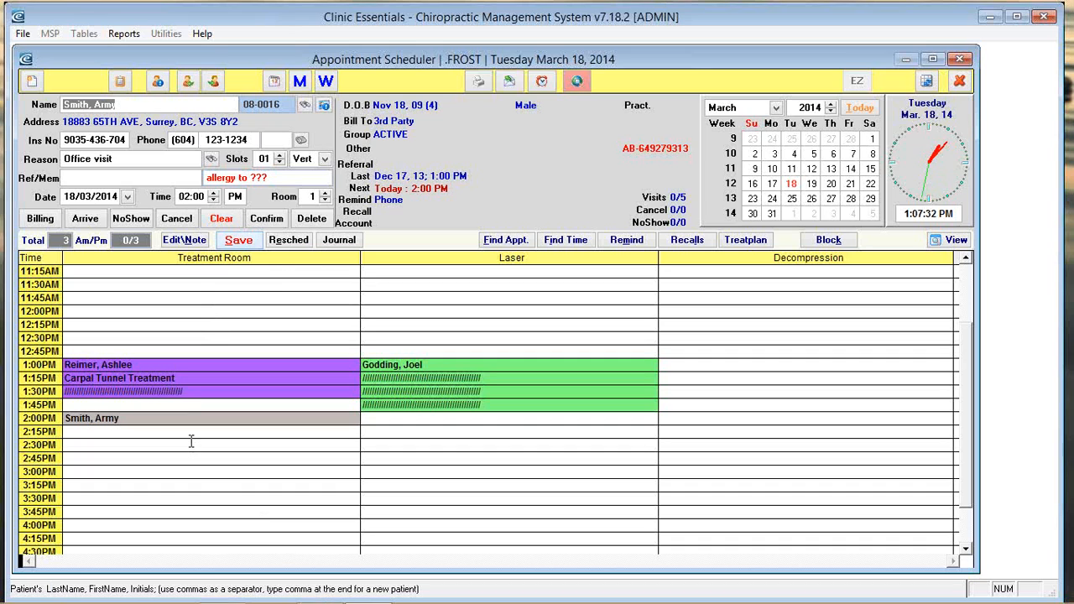
left_click(83, 445)
Step: Load the second matching patient by surname and acknowledge the usual-practitioner warning
type("webber")
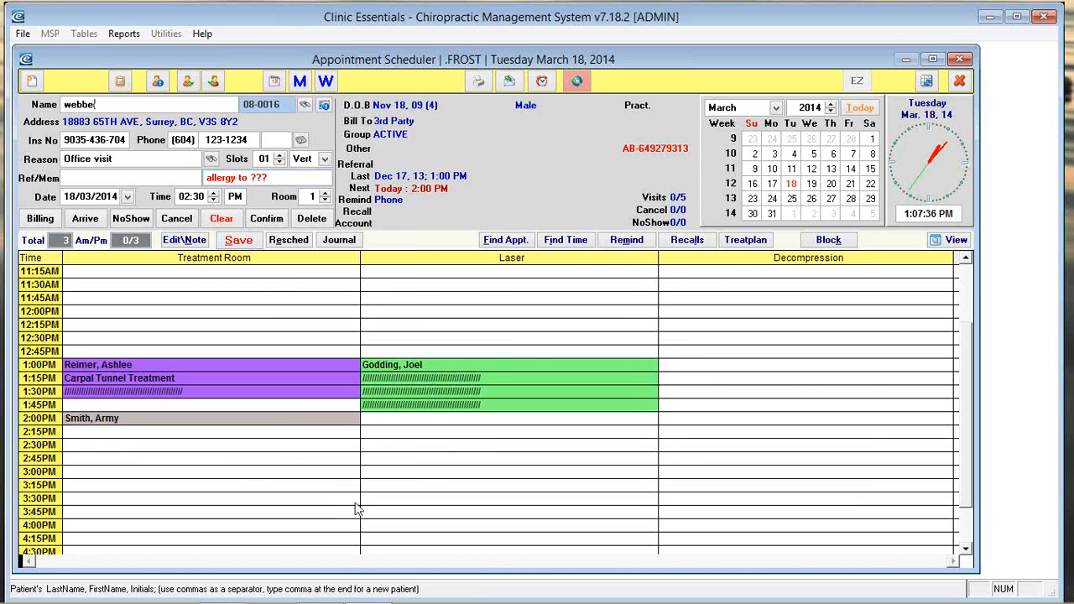
key("Return")
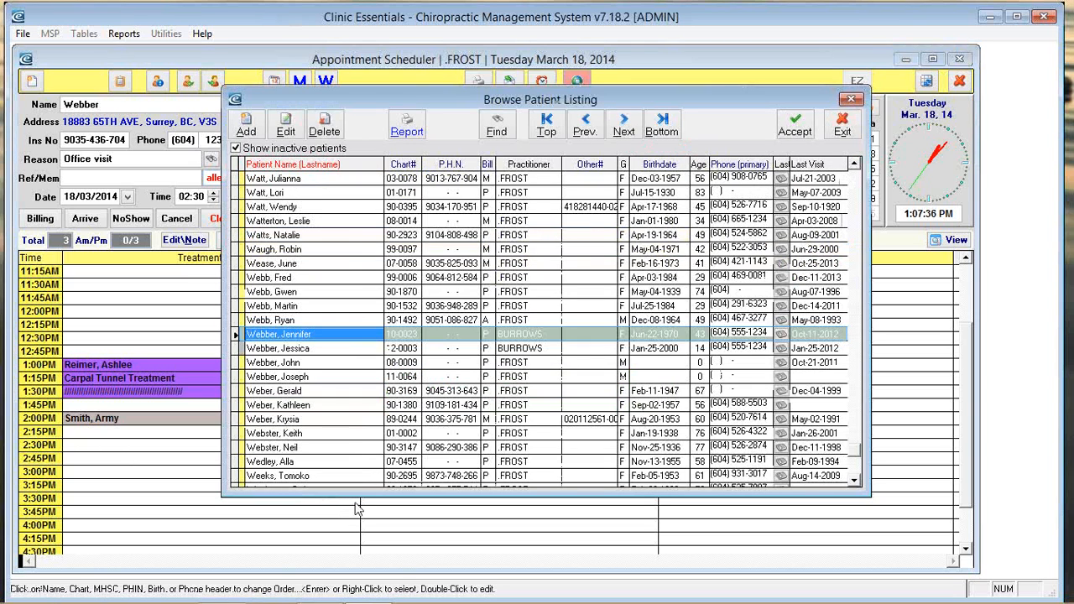
key("Down")
key("Return")
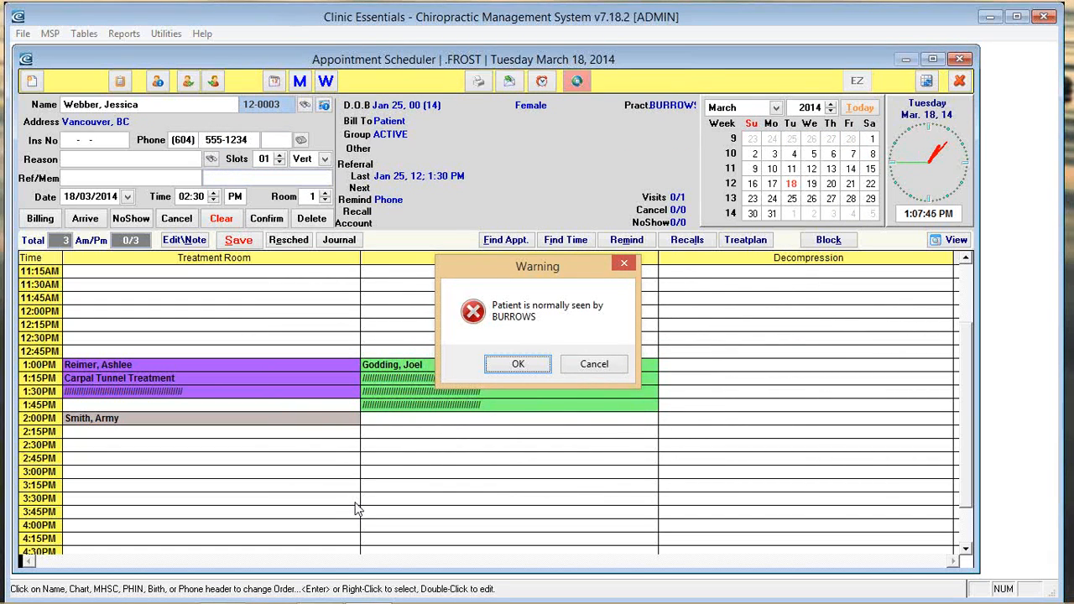
key("Return")
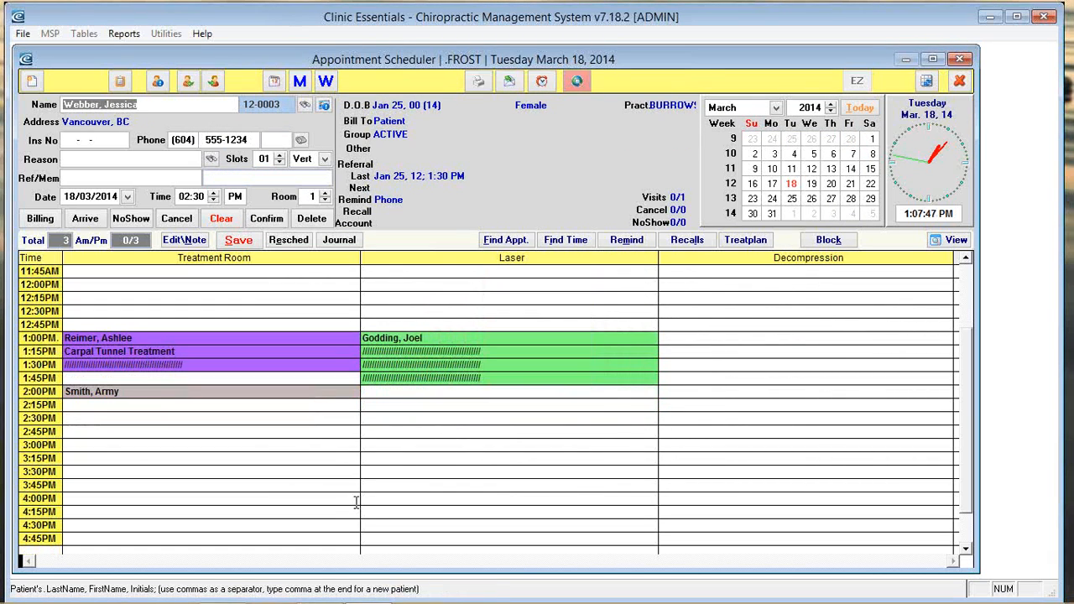
Step: Save a two-slot Decompression chanfges booking at 2:00 PM in Decompression, then select Treatment Room 3:00 PM
left_click(133, 160)
type("30 min massage")
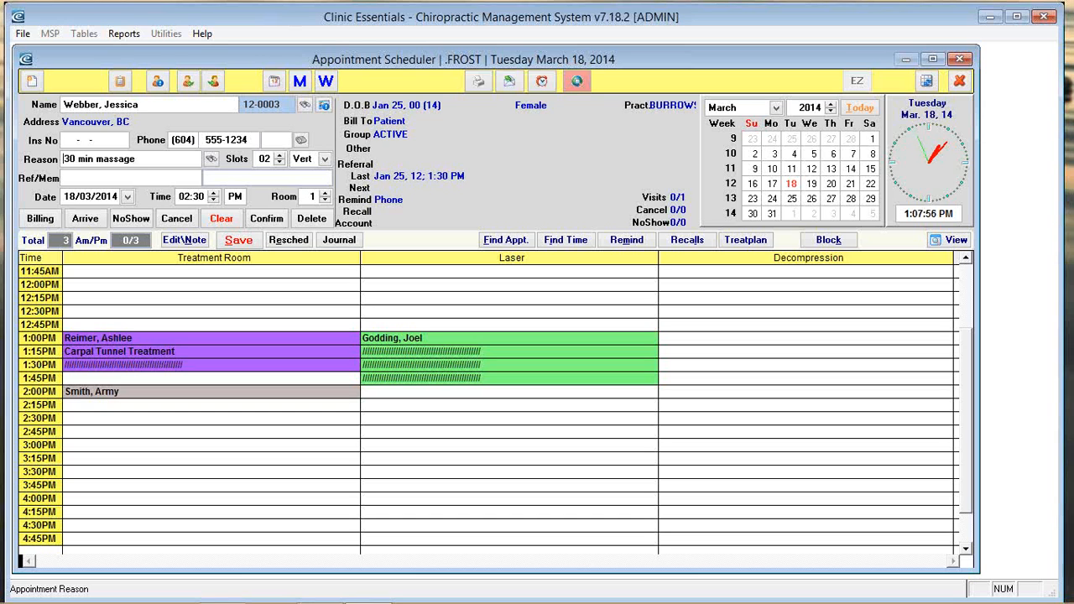
left_click(212, 160)
left_click(354, 334)
right_click(354, 334)
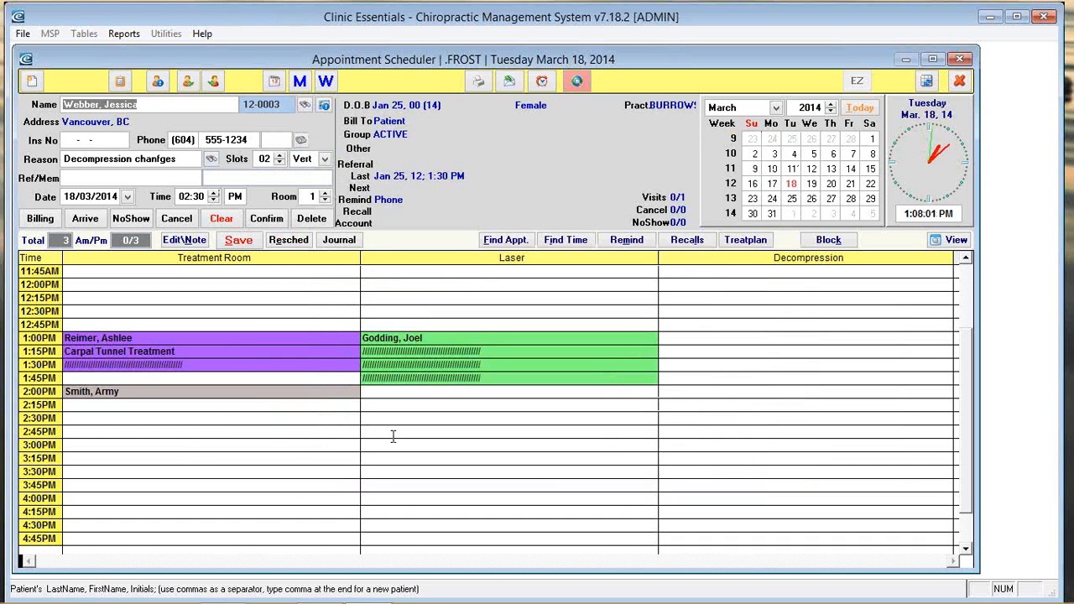
left_click(686, 392)
left_click(239, 241)
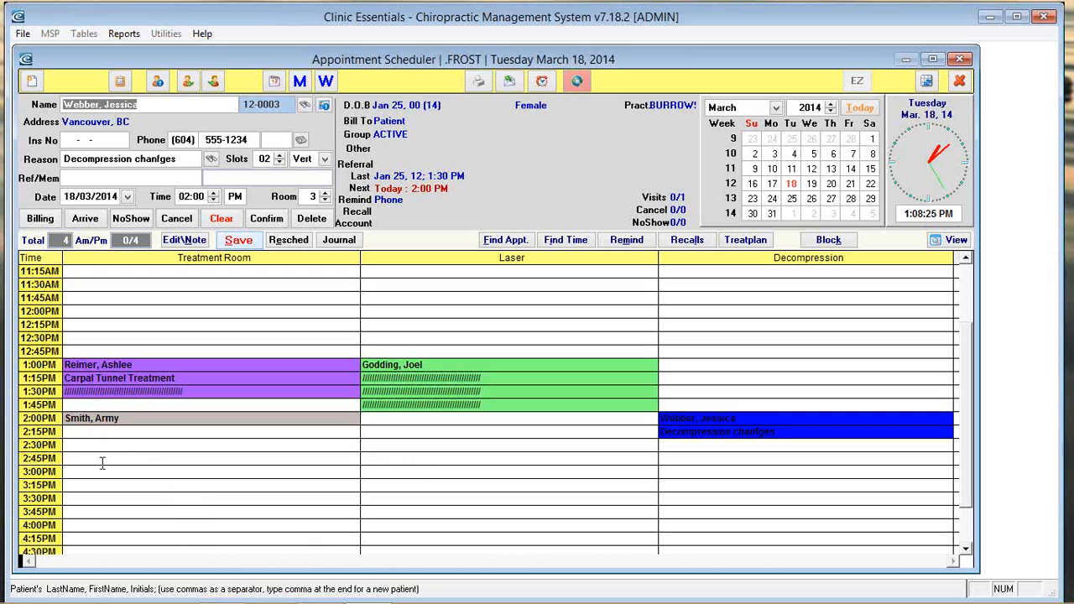
left_click(73, 470)
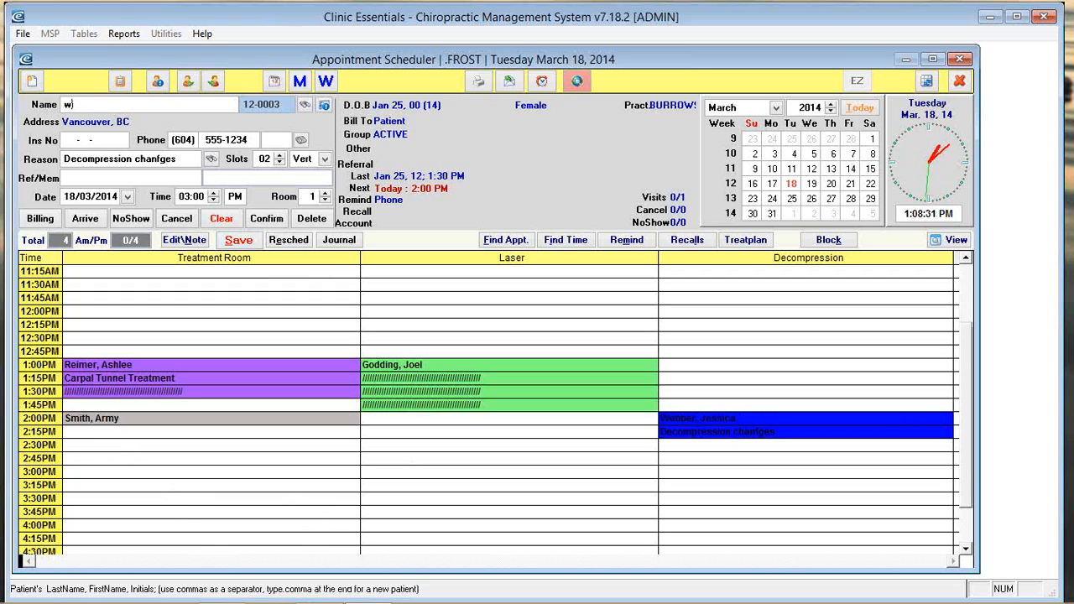
Step: Enter an unregistered patient's name, create them as a new patient, and fill in their phone number
key("Return")
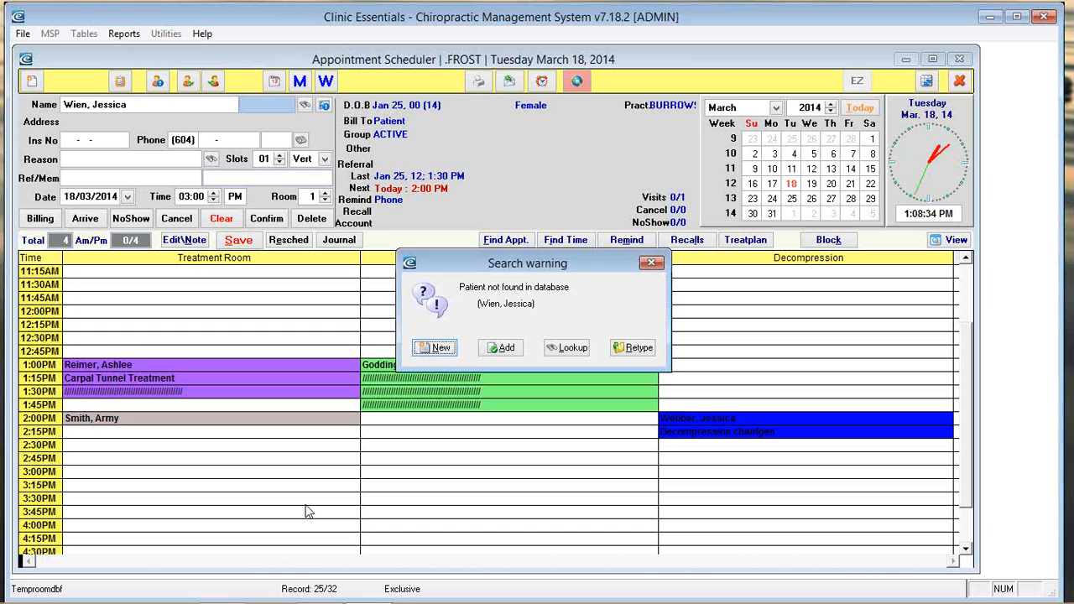
key("Return")
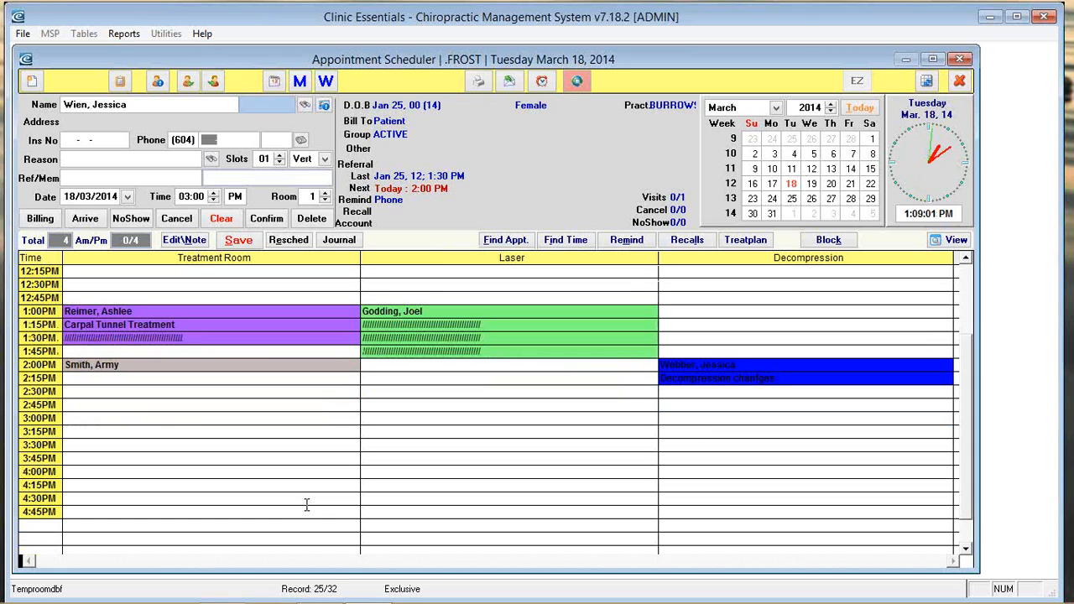
type("534-8950")
key("Tab")
key("Tab")
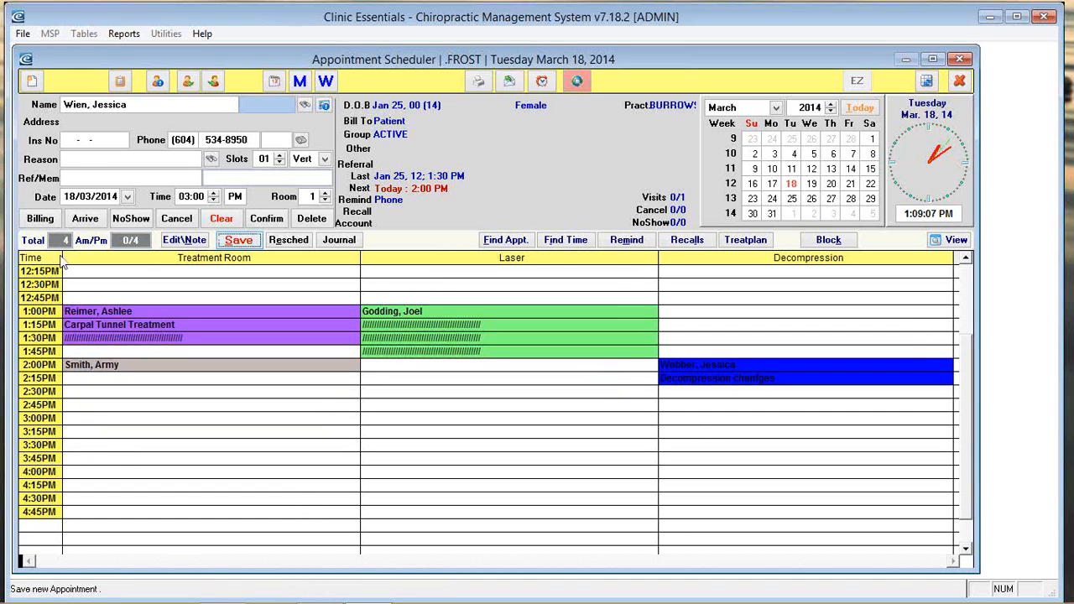
Step: Give the 3:00 PM booking reason NP, save it, and pick the 4:00 PM Treatment Room slot
left_click(81, 159)
type("Np")
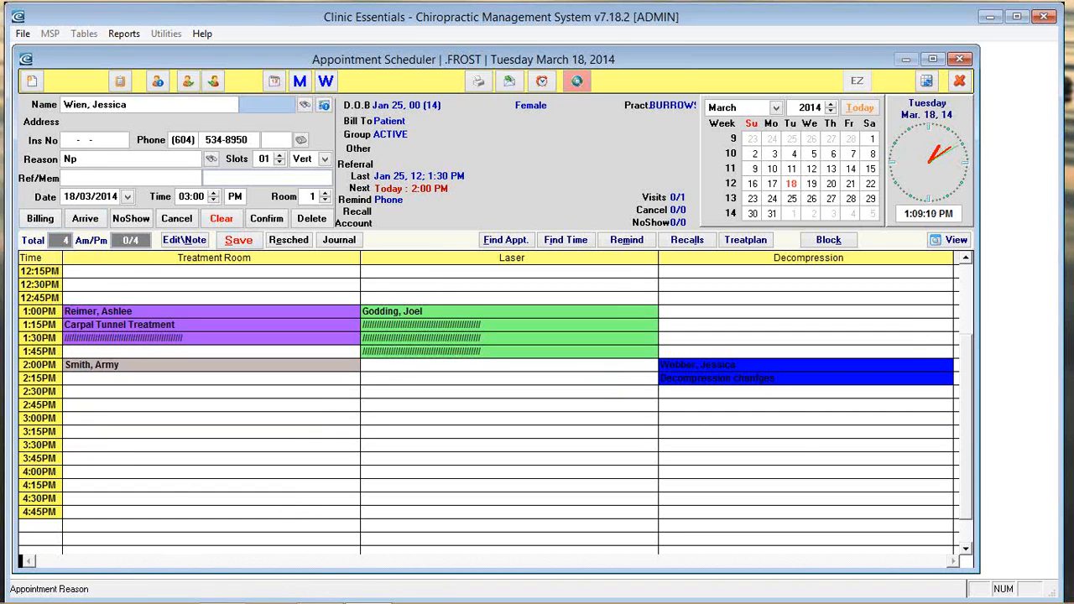
key("Tab")
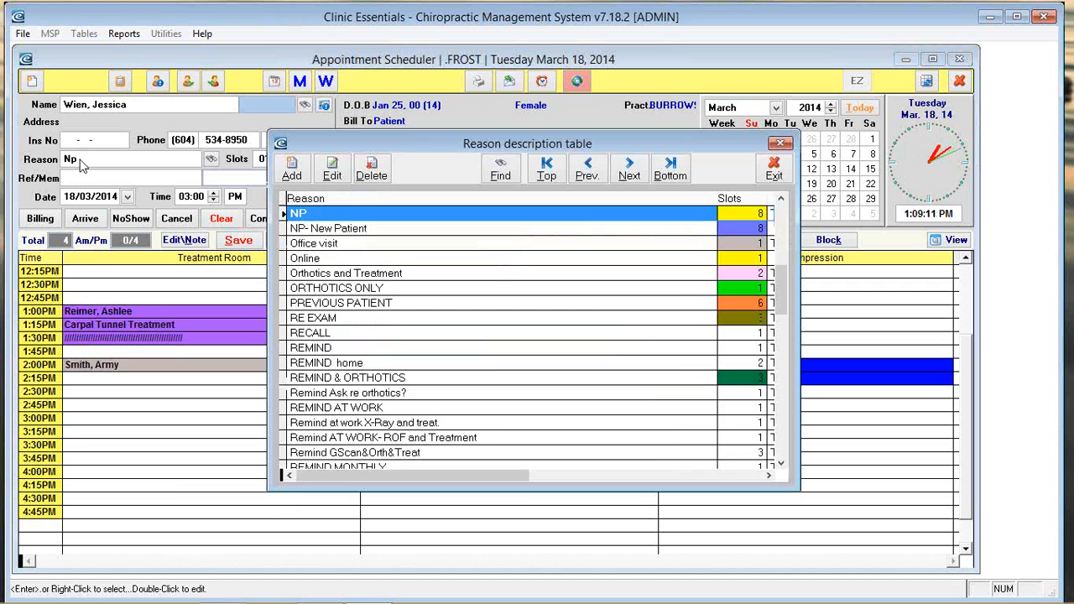
key("Return")
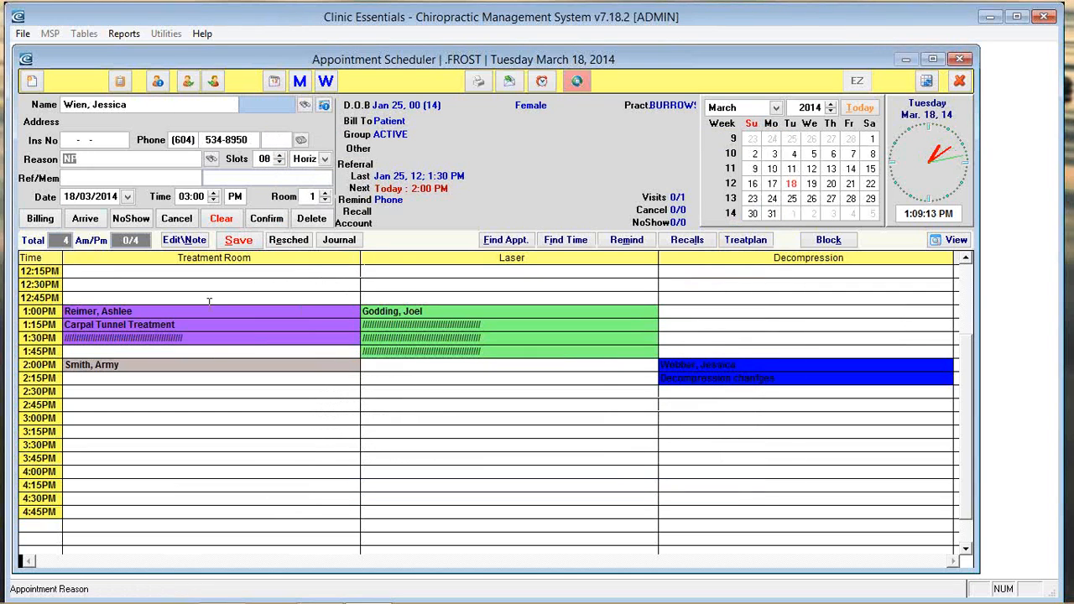
left_click(244, 242)
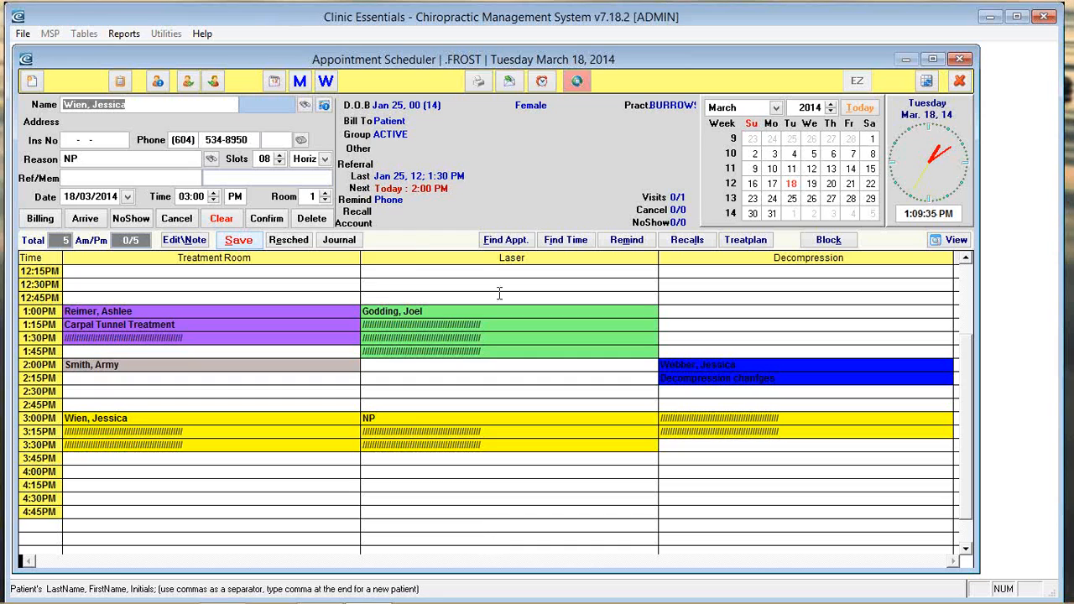
left_click(100, 471)
Step: Look up the existing patient by surname and first name, fixing the comma error, and book them at 4:00 PM today
key("Return")
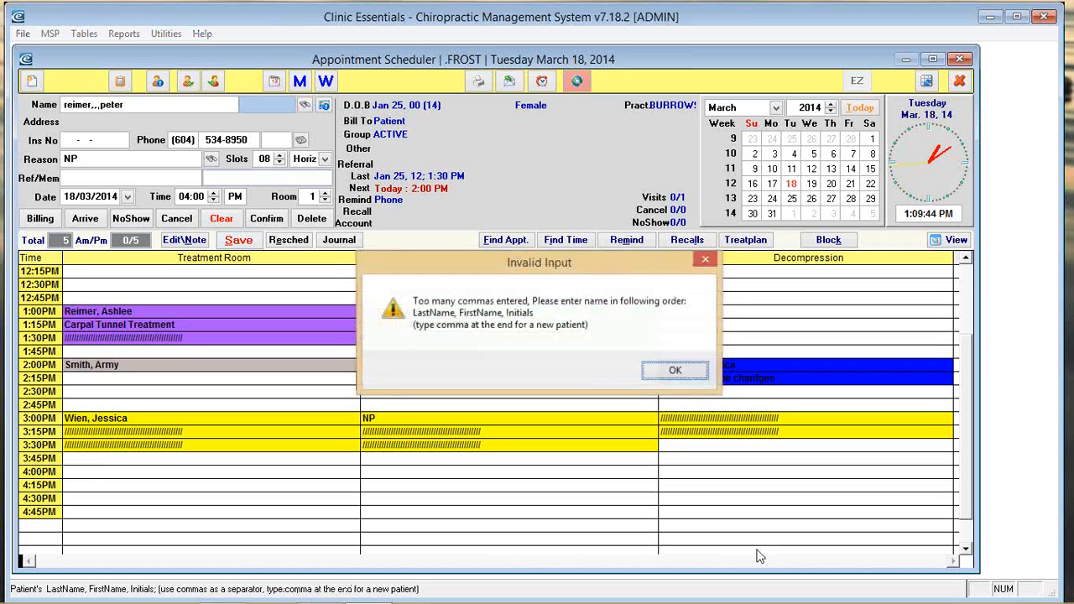
key("Return")
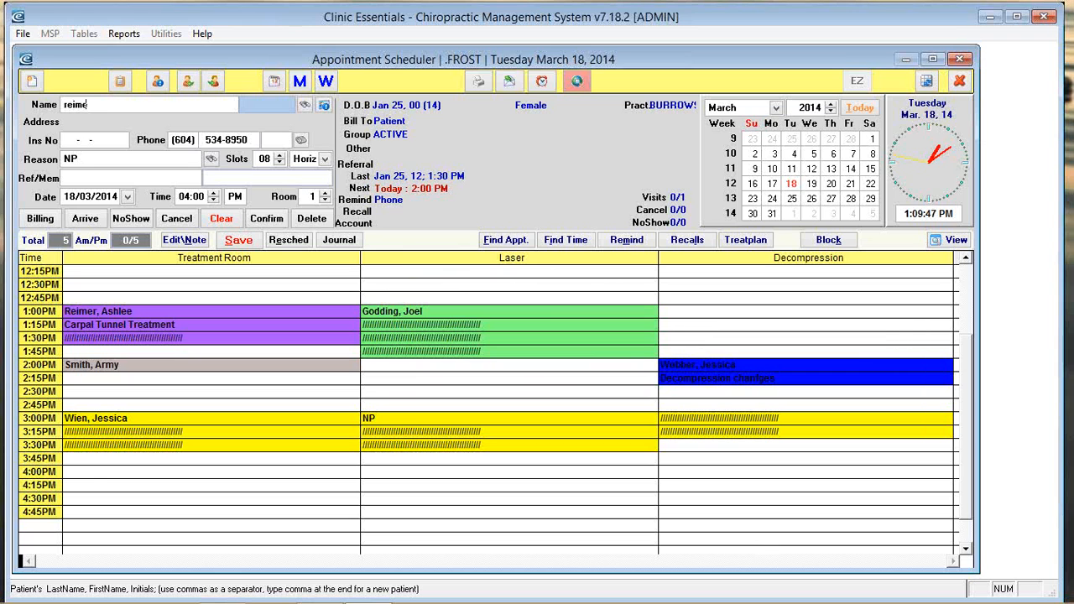
key("Return")
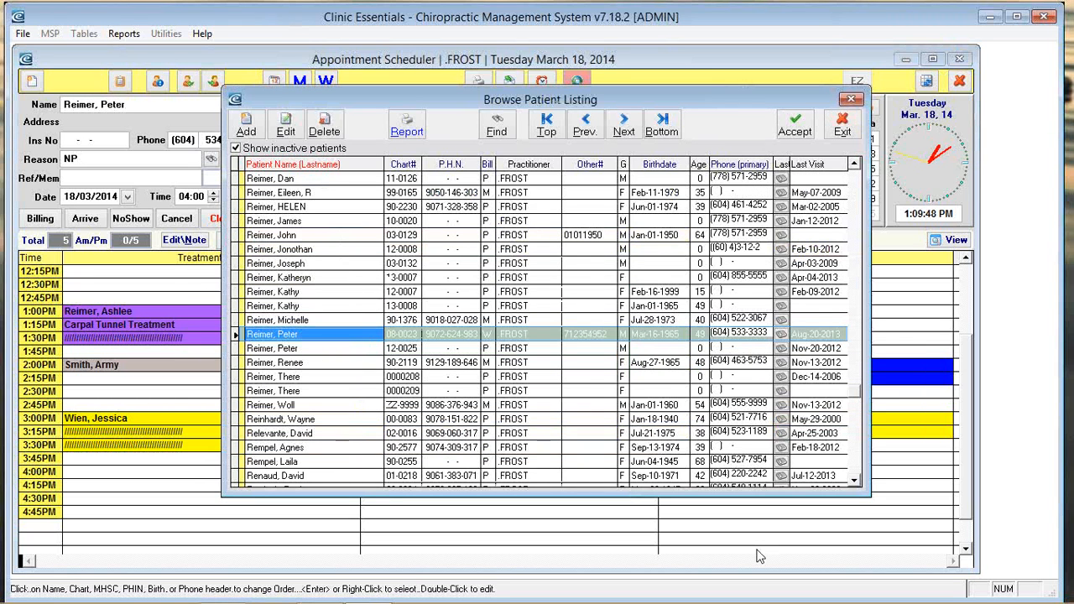
key("Return")
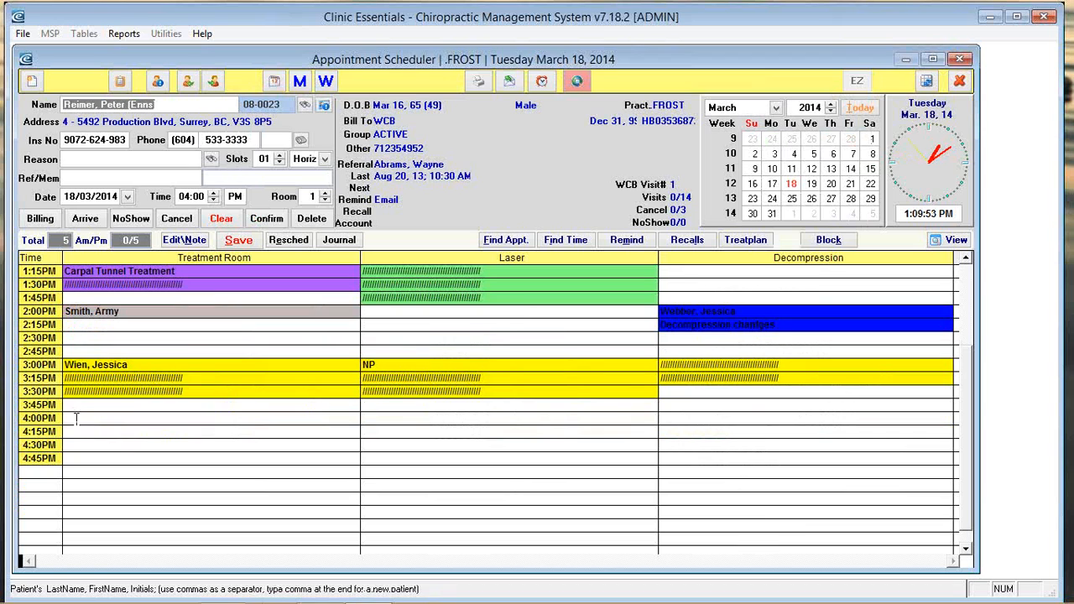
left_click(239, 244)
Step: Book the same 4:00 PM slot on March 25, April 1 and April 8, then list the patient's appointments
left_click(792, 200)
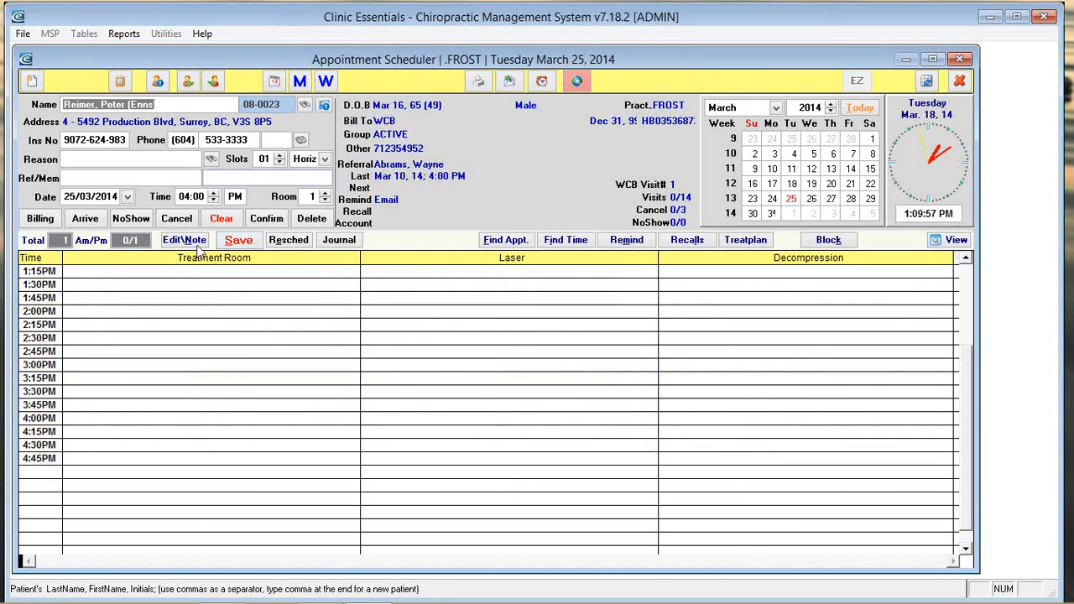
left_click(792, 214)
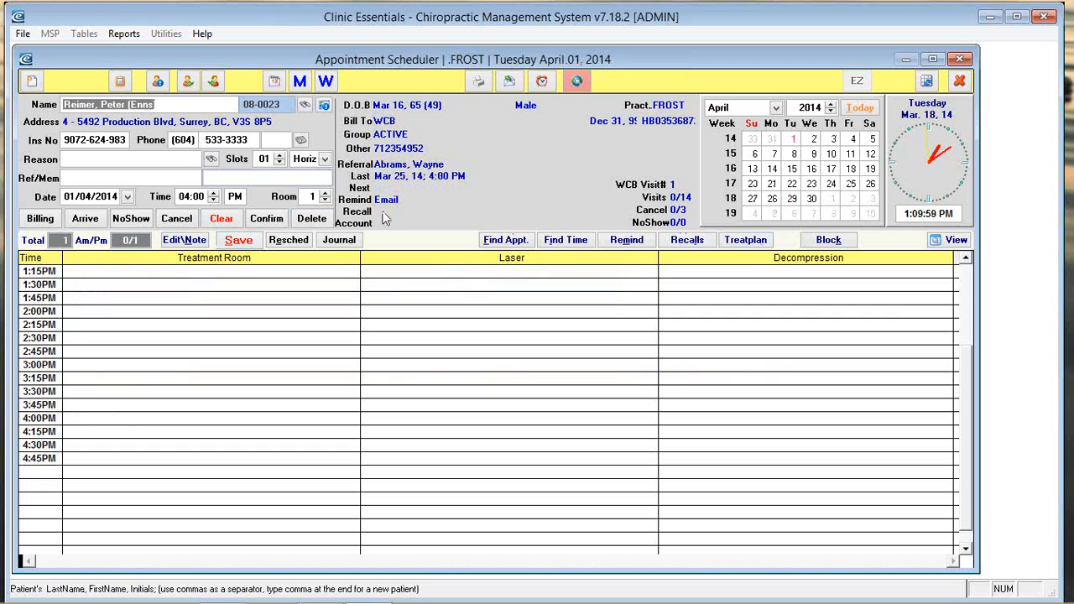
left_click(794, 155)
left_click(238, 240)
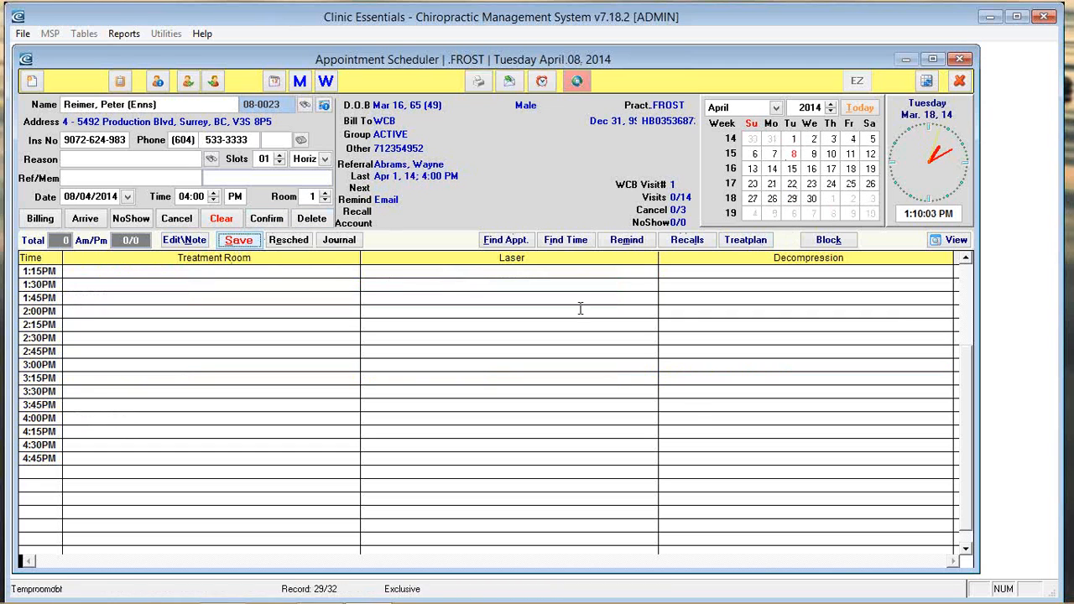
left_click(860, 107)
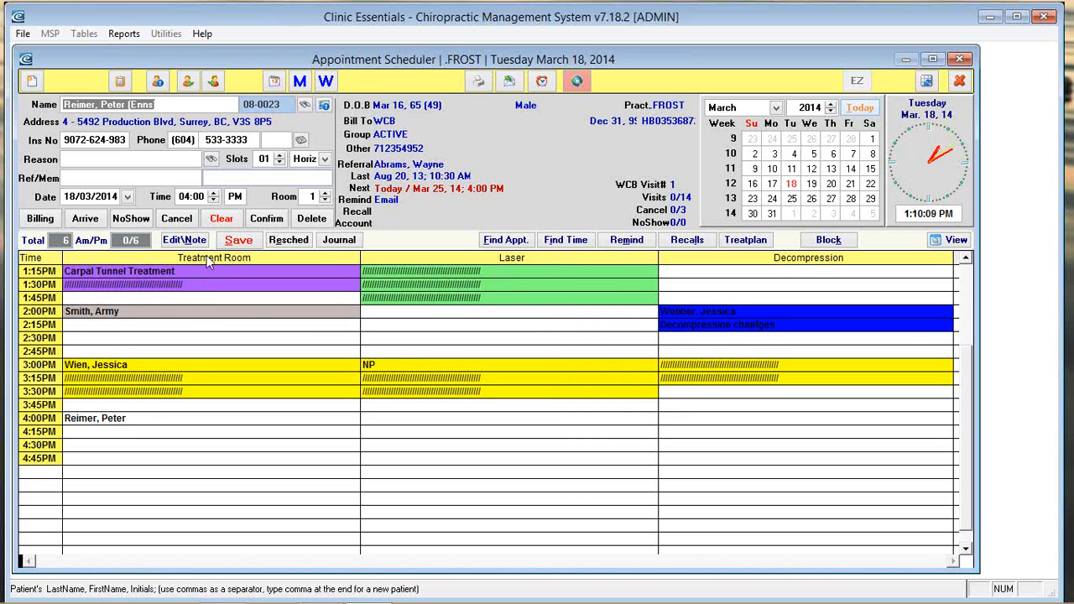
left_click(507, 241)
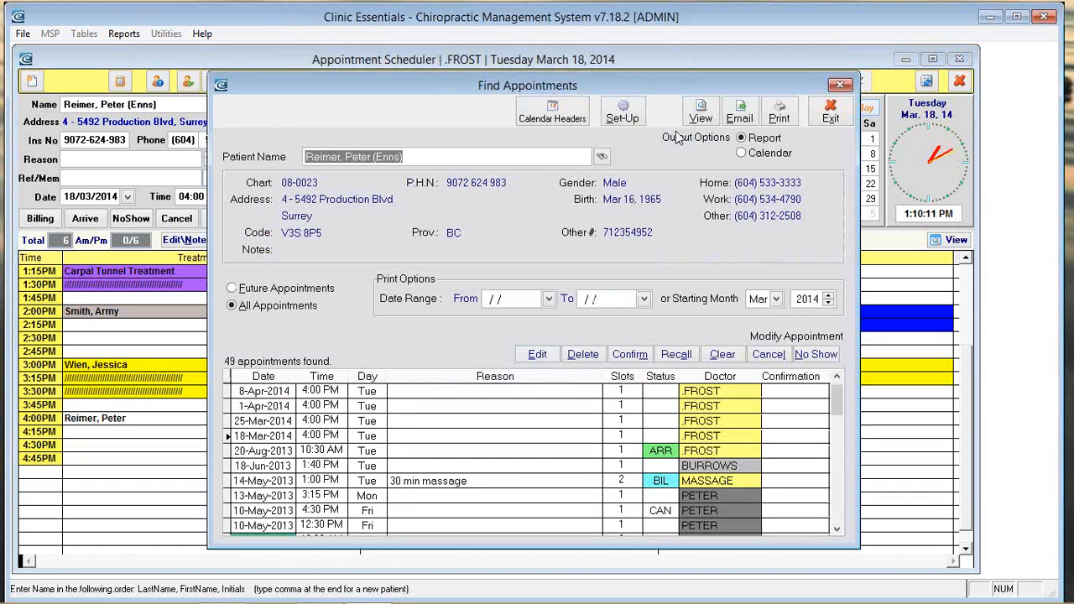
Step: Preview the patient's appointments as a Calendar report, scroll through it, and close the preview
left_click(741, 152)
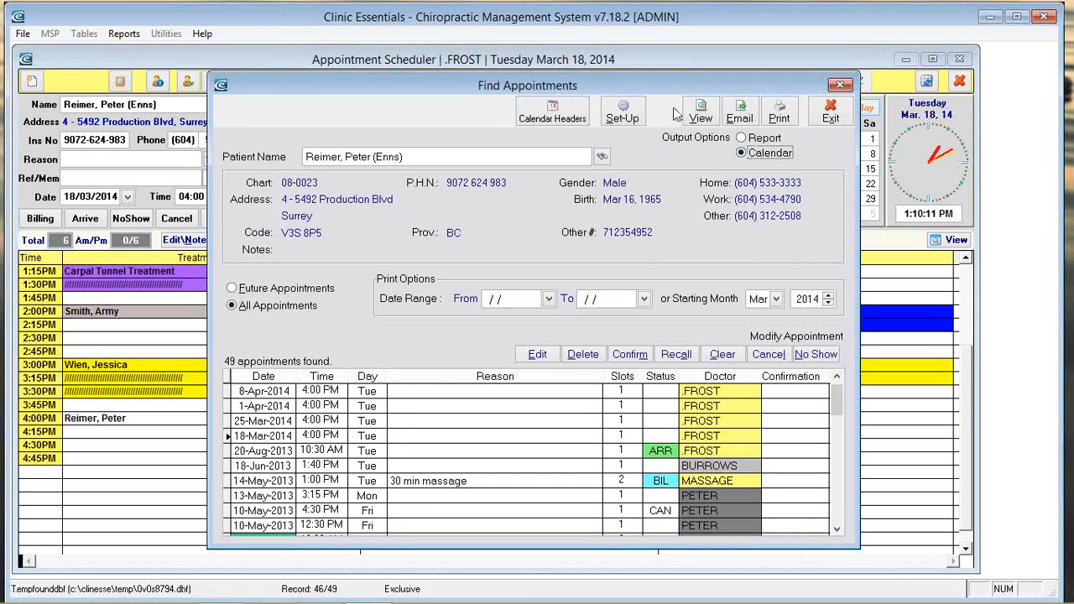
left_click(701, 111)
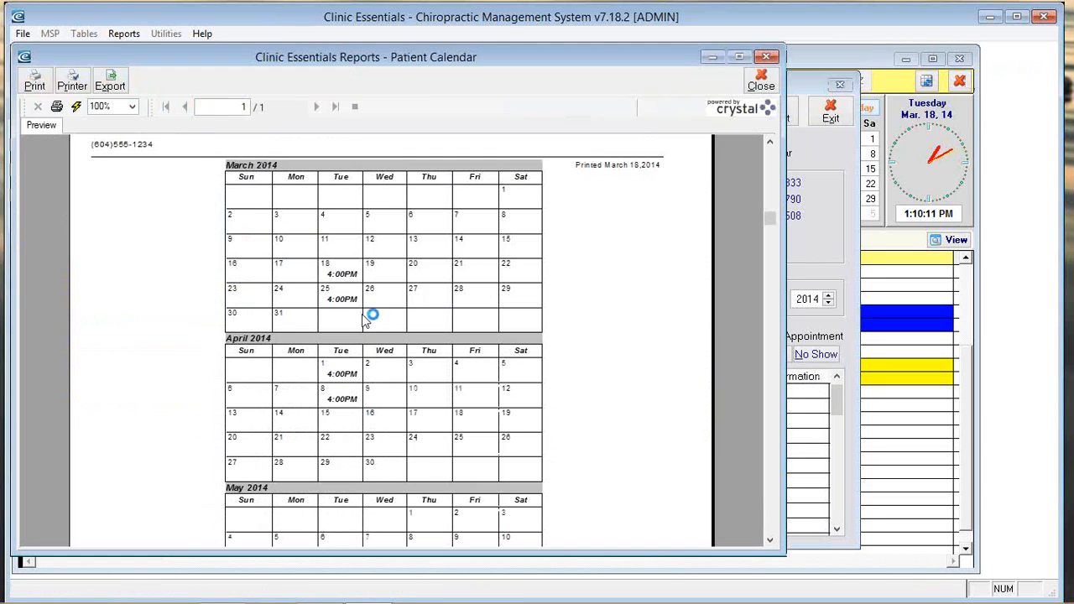
scroll(391, 391, "down", 5)
scroll(385, 399, "up", 5)
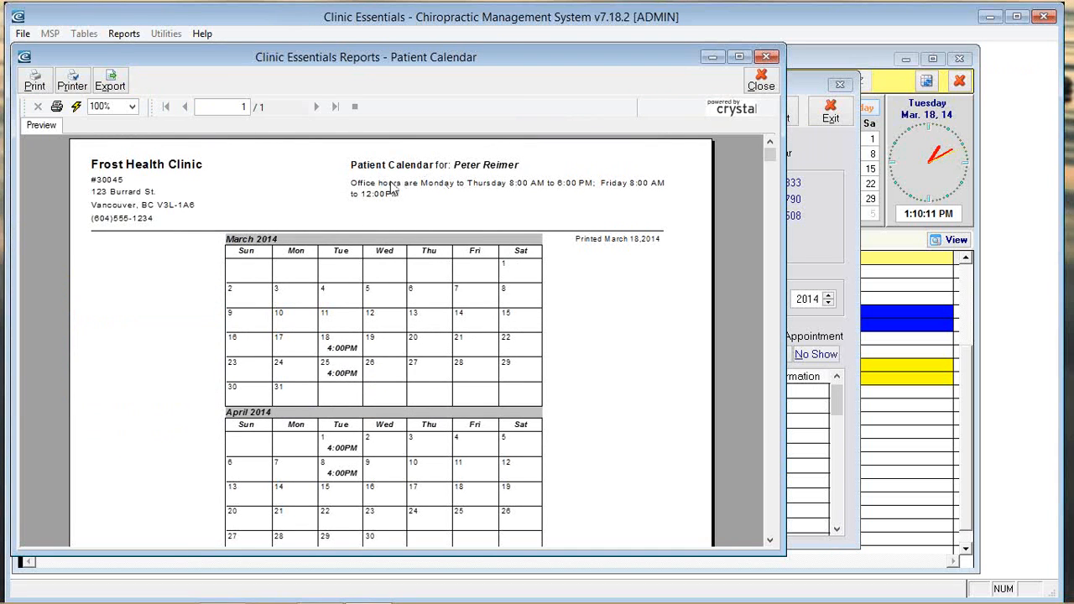
scroll(635, 426, "down", 5)
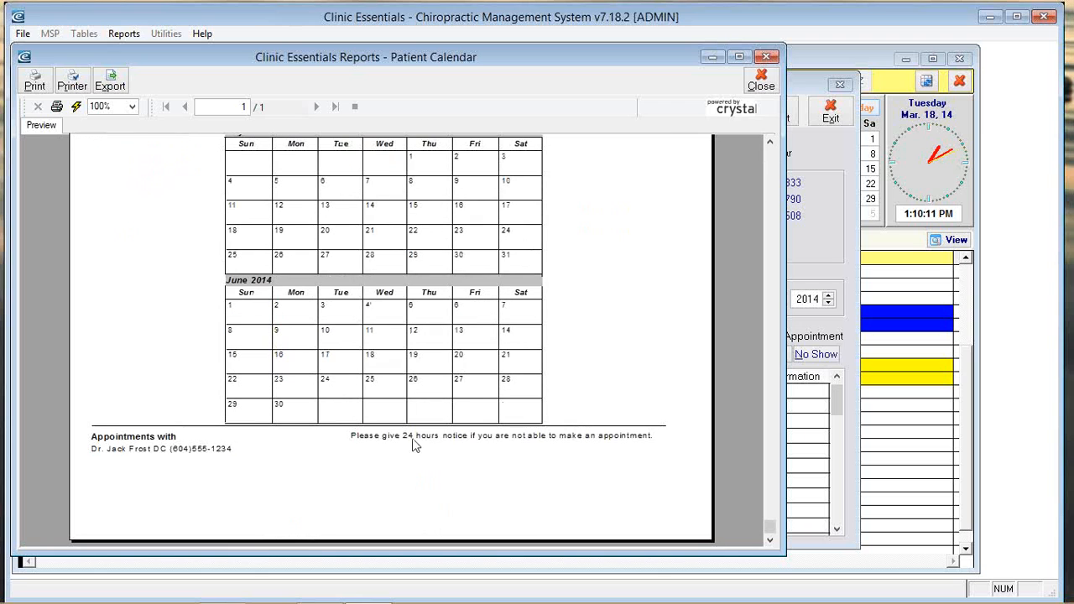
scroll(716, 424, "up", 5)
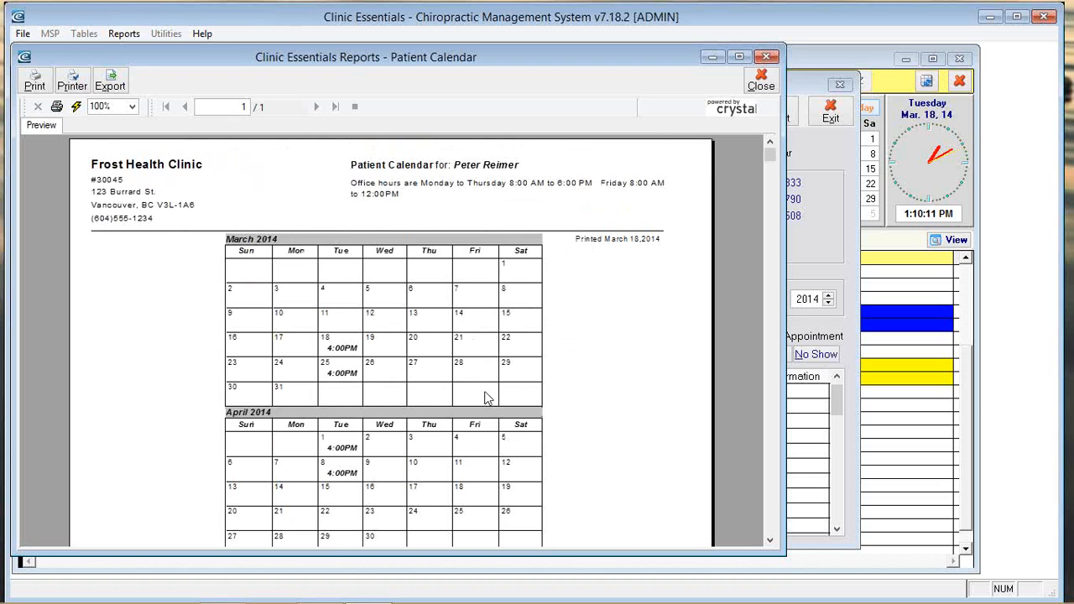
left_click(761, 84)
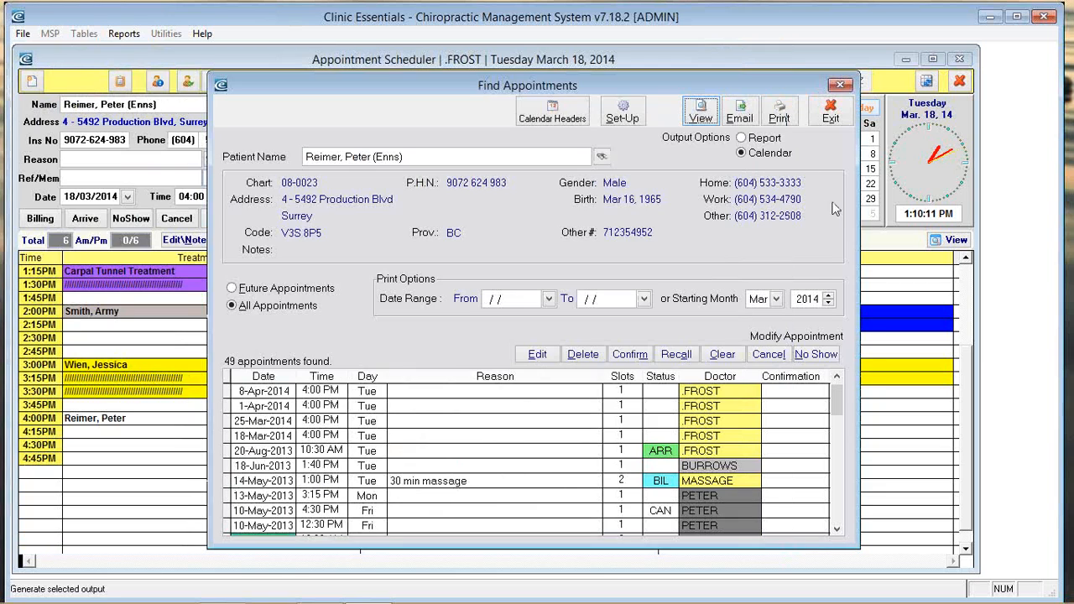
Step: Close Find Appointments and review the 1:00 PM booking and the empty 11:45 AM slot
left_click(831, 111)
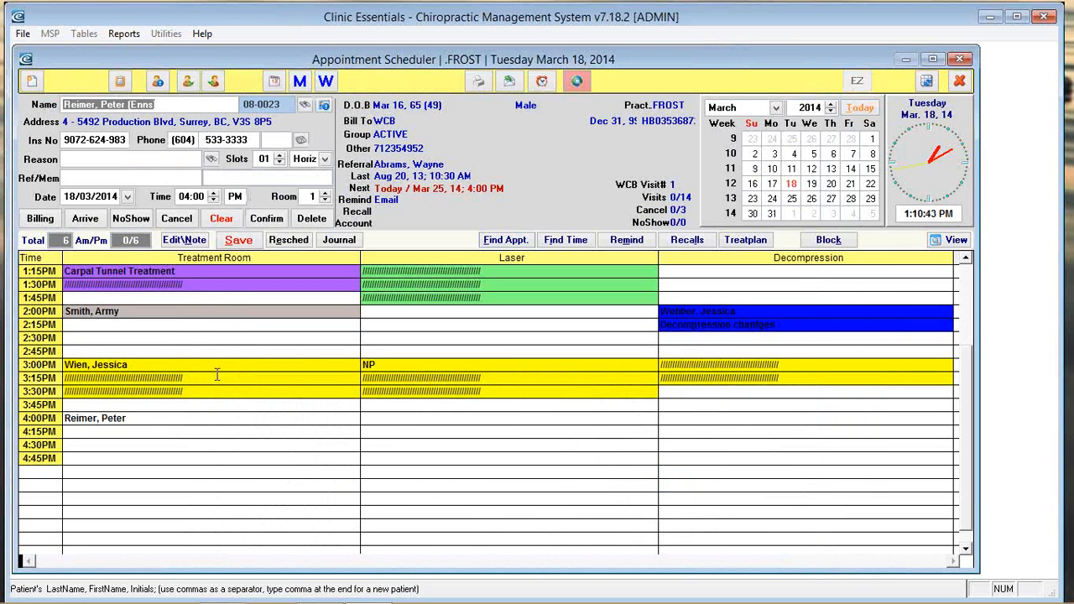
scroll(246, 328, "up", 4)
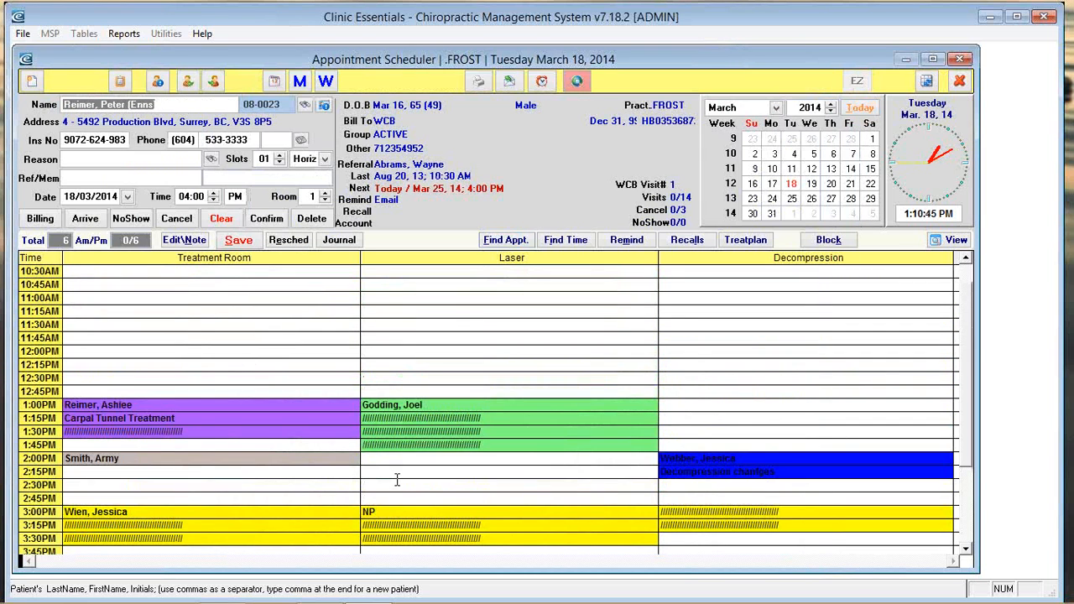
left_click(130, 403)
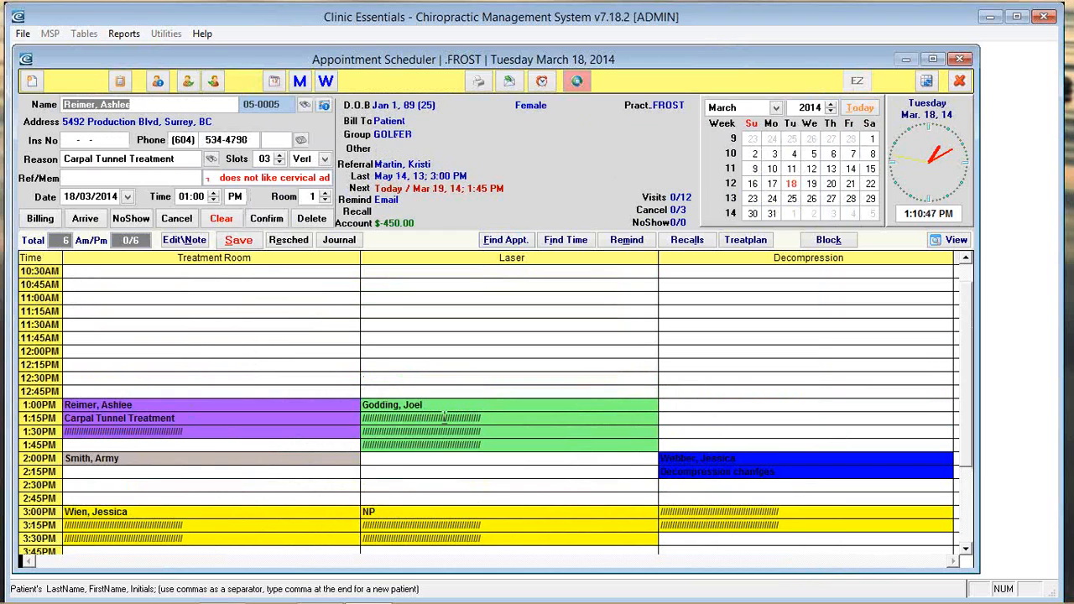
left_click(100, 336)
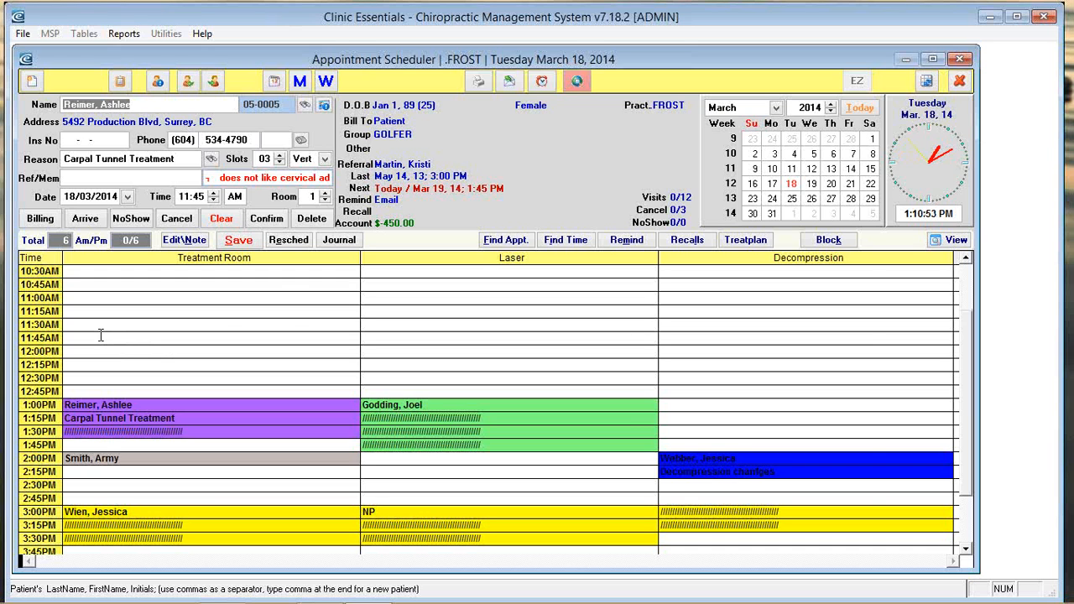
Step: Find the existing patient by partial surname, dismiss their warning, and save them into the 10:30 AM slot
type("Smi")
key("Return")
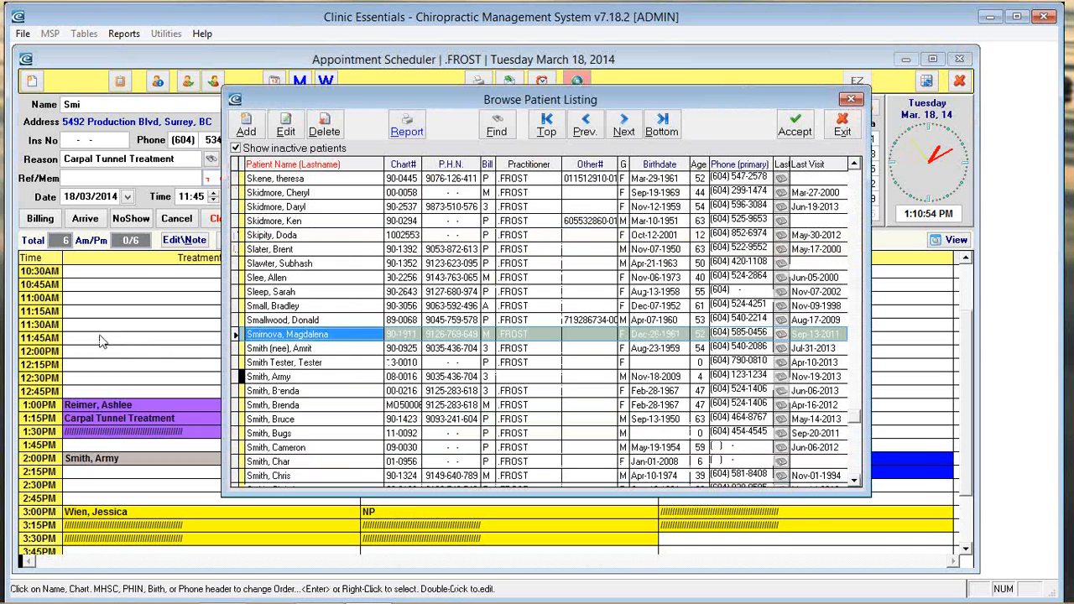
key("Down")
key("Down")
key("Down")
key("Down")
key("Return")
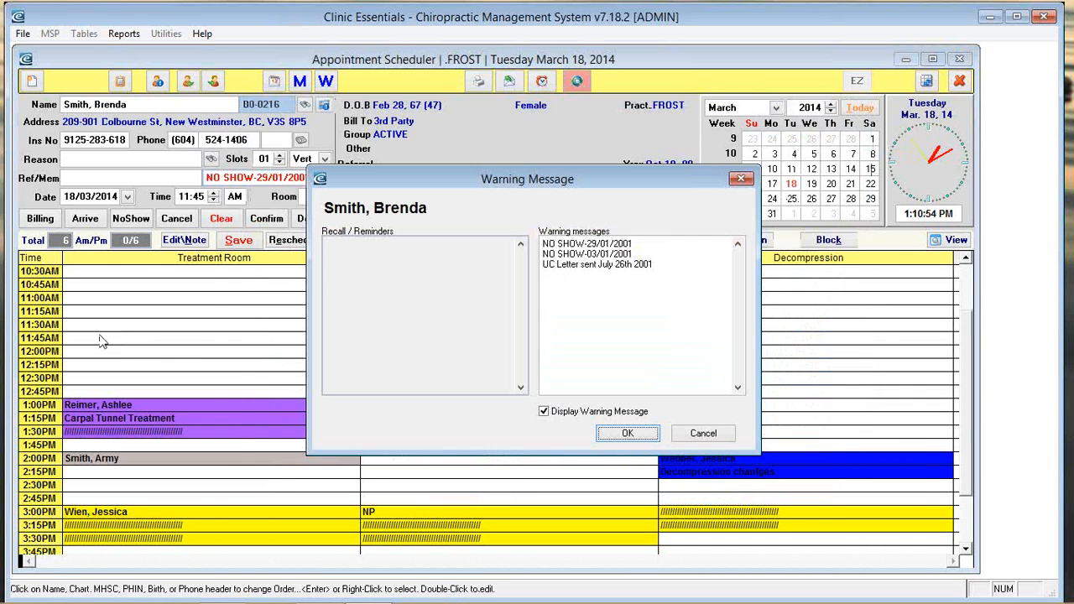
left_click(628, 434)
left_click(131, 351)
left_click(243, 244)
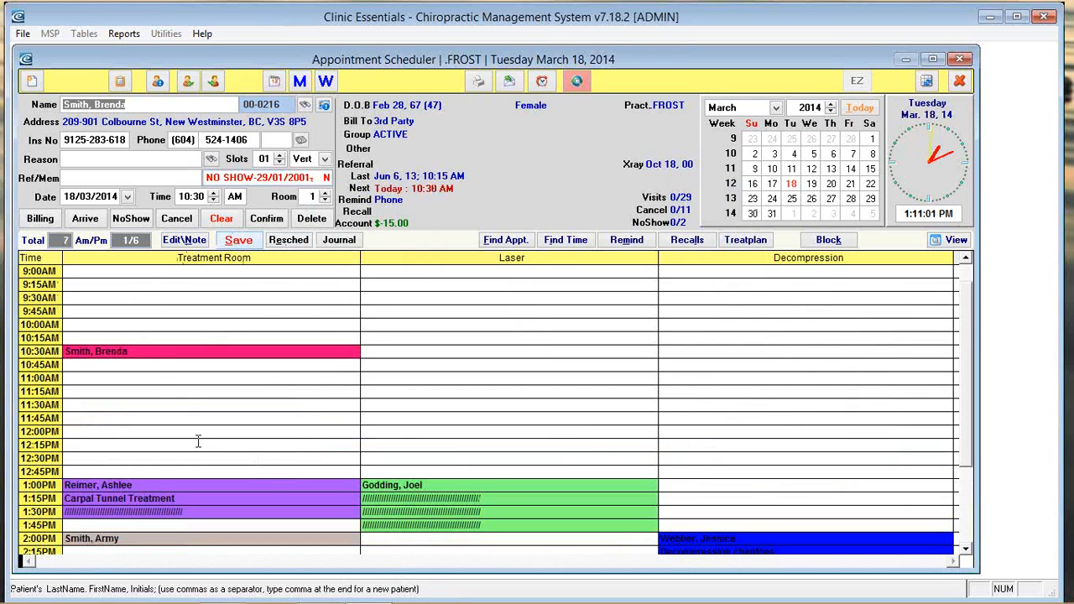
left_click(138, 366)
Step: Mark the 1:00 PM Carpal Tunnel Treatment booking as arrived, acknowledge the warning, and open its invoice
scroll(84, 552, "down", 3)
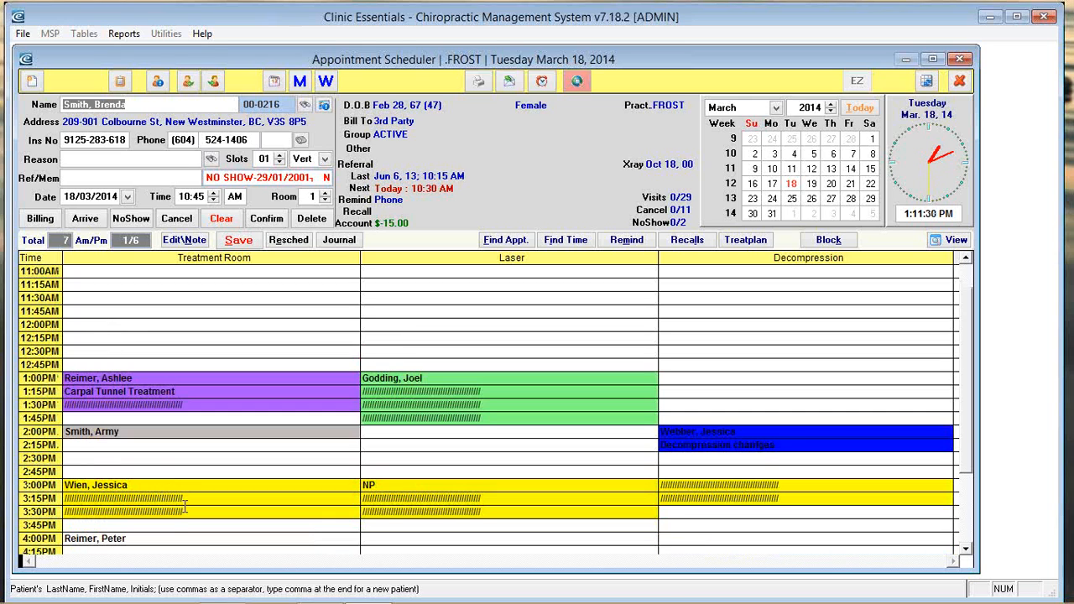
left_click(129, 379)
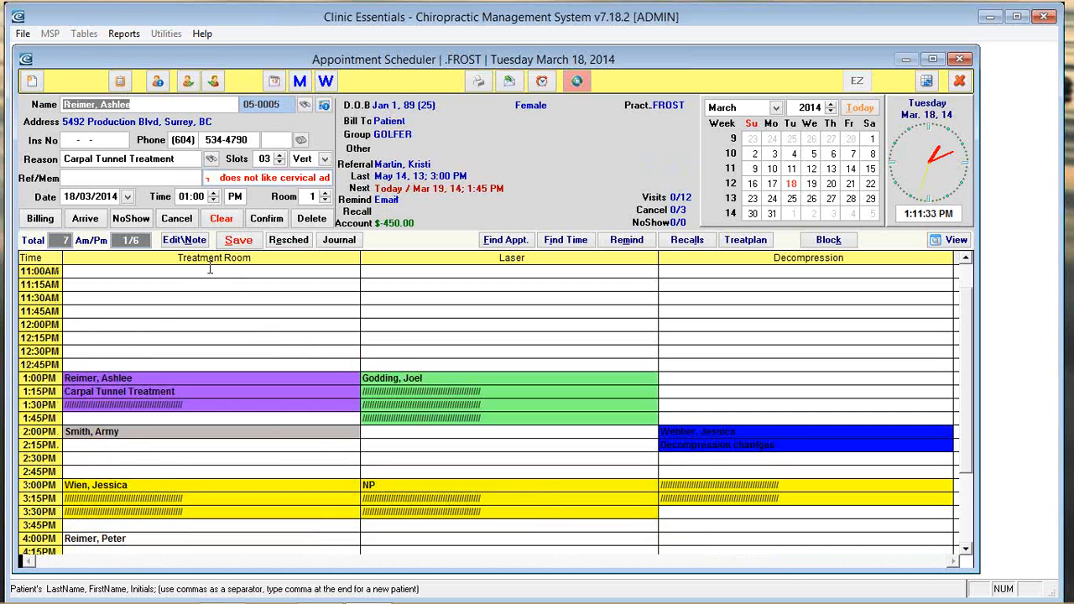
left_click(85, 218)
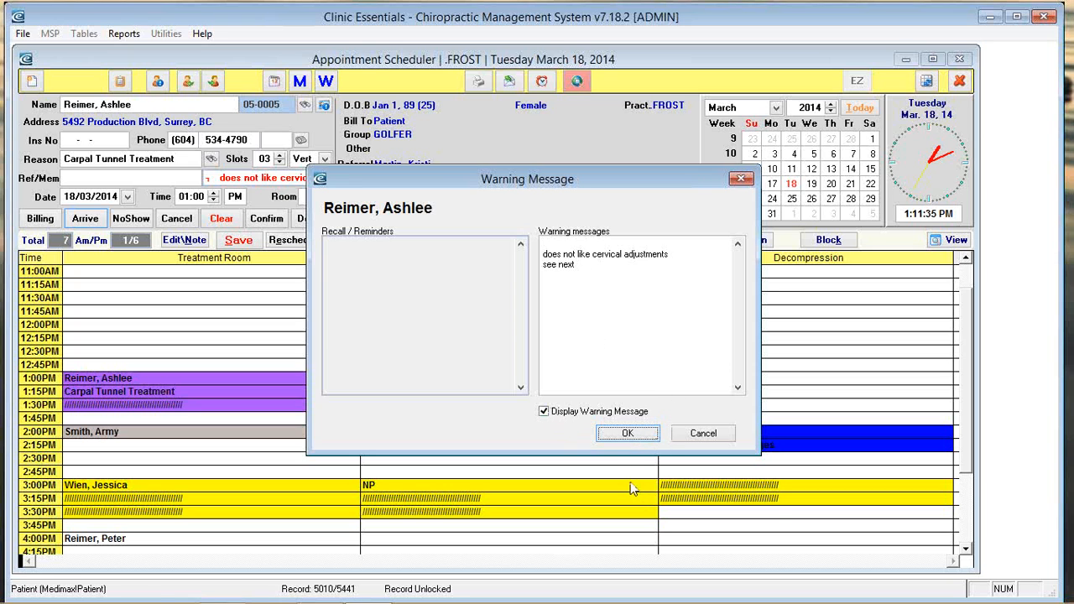
left_click(628, 434)
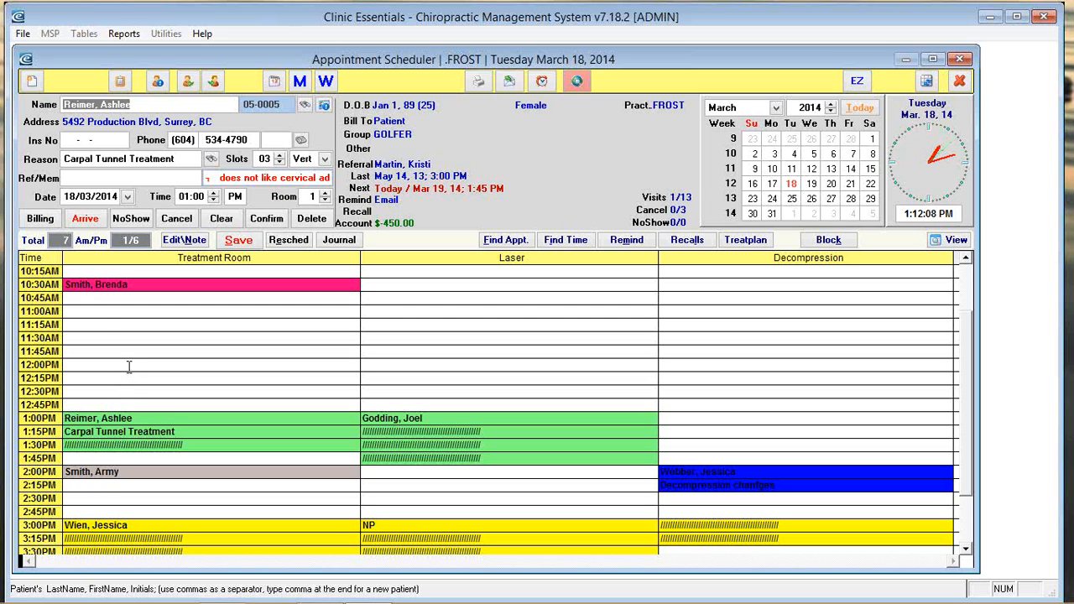
left_click(39, 219)
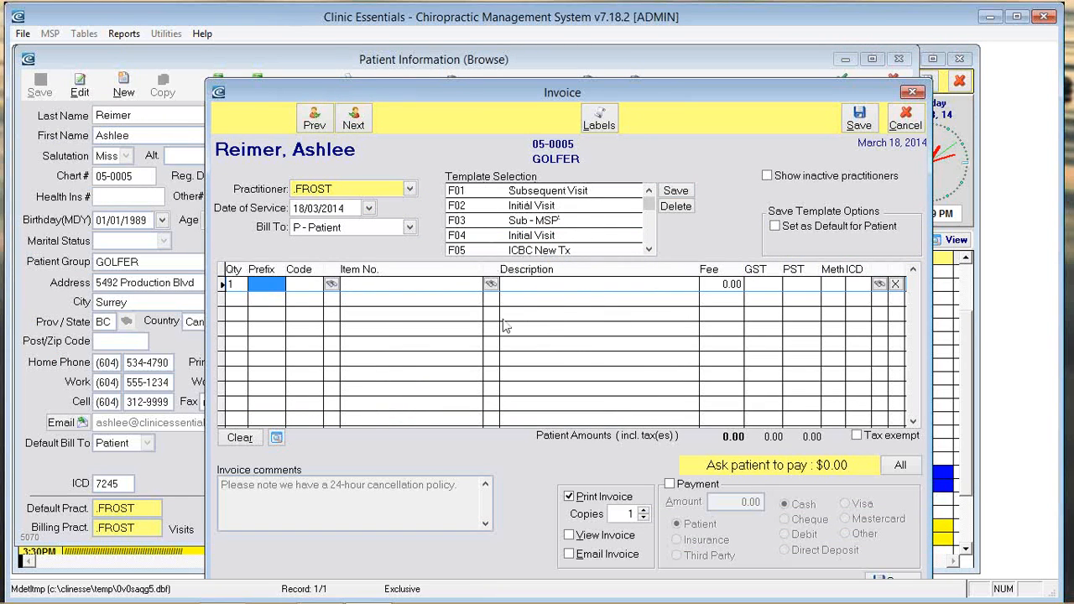
Step: Browse the fee list, then apply template F01 Subsequent Visit to add the 40.00 Sub Chiropractic Visit line
left_click(332, 287)
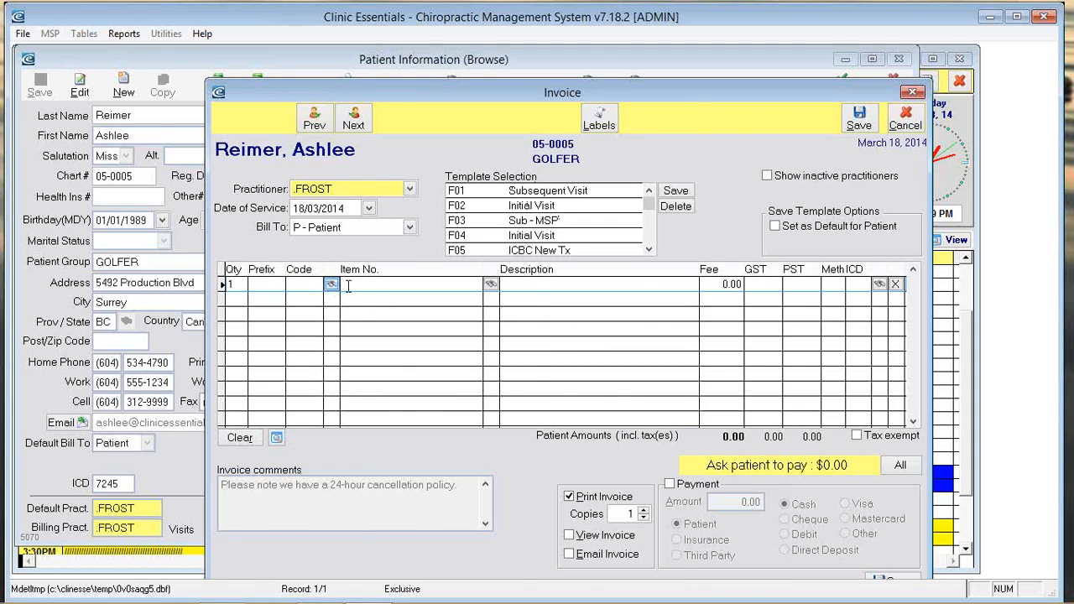
scroll(411, 343, "down", 10)
scroll(411, 342, "down", 10)
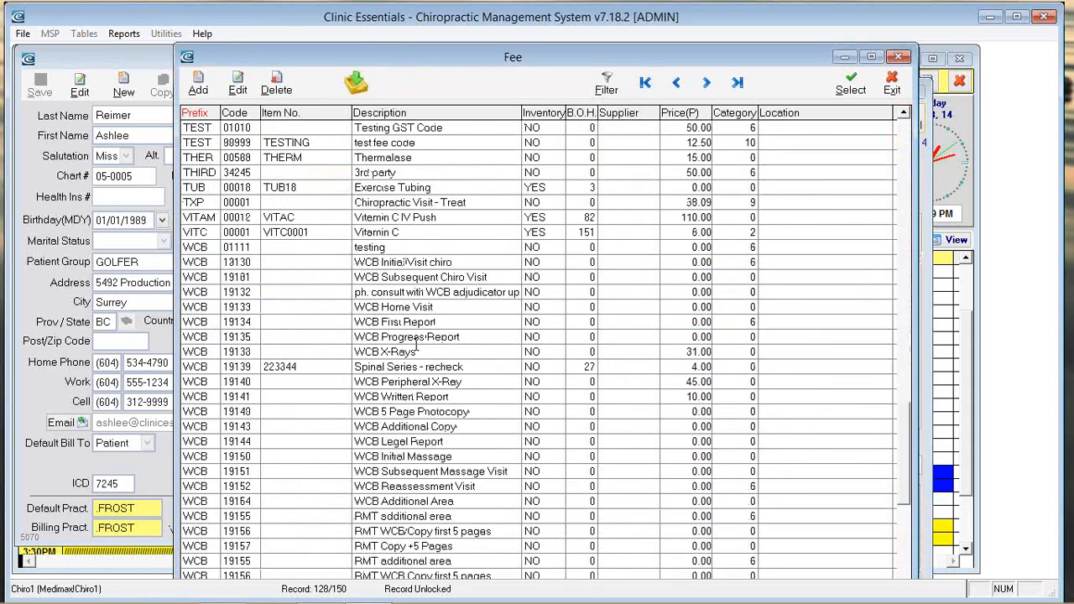
scroll(420, 349, "up", 15)
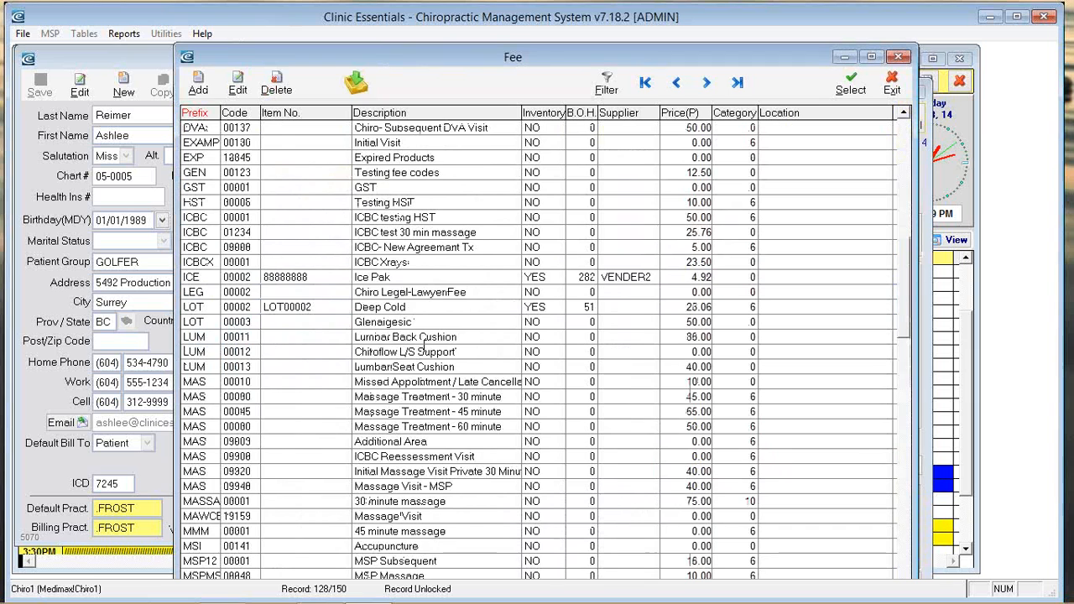
scroll(423, 340, "up", 5)
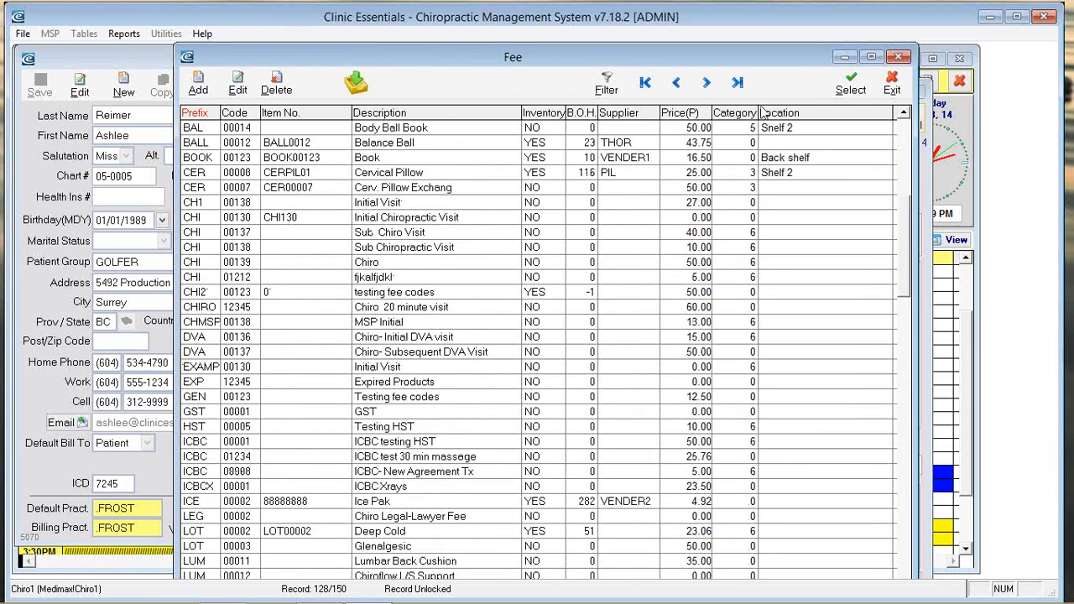
left_click(891, 84)
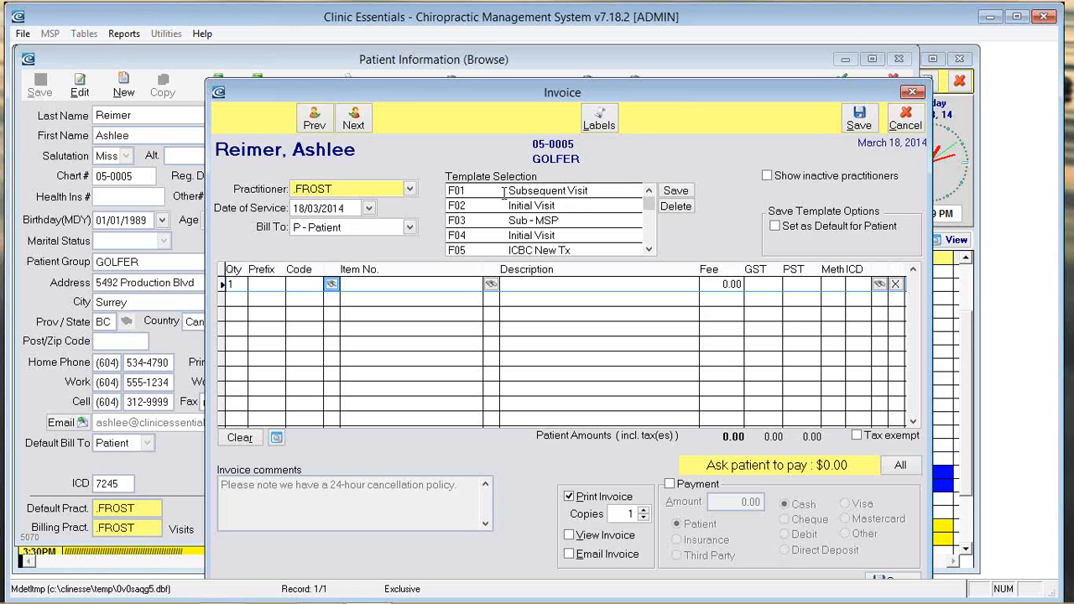
double_click(505, 191)
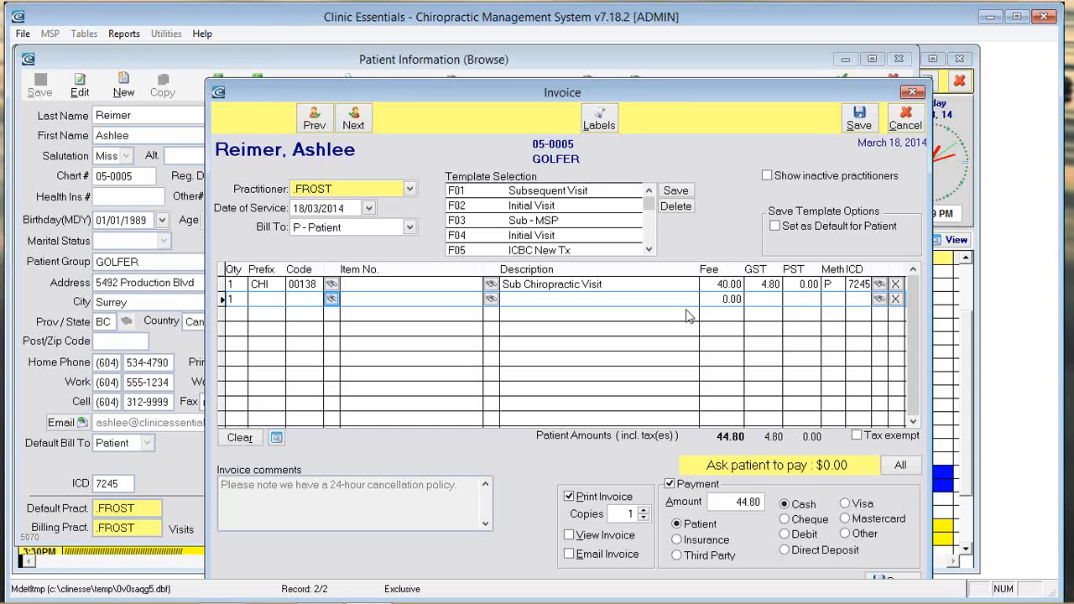
Step: Set the invoice to View rather than Print, briefly trying Email, and uncheck Payment
left_click(569, 497)
left_click(569, 535)
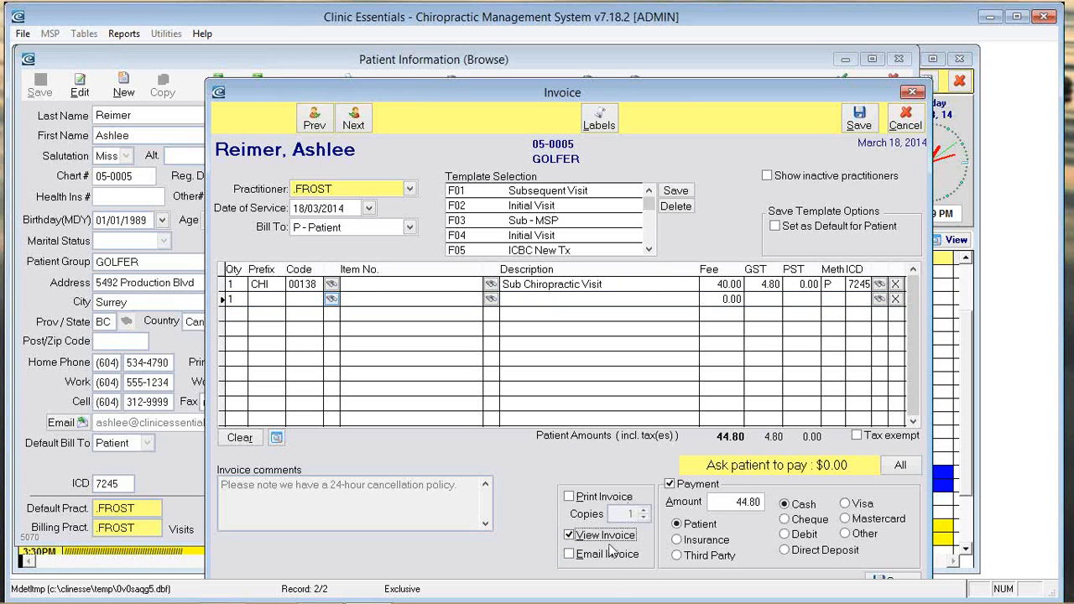
left_click(571, 555)
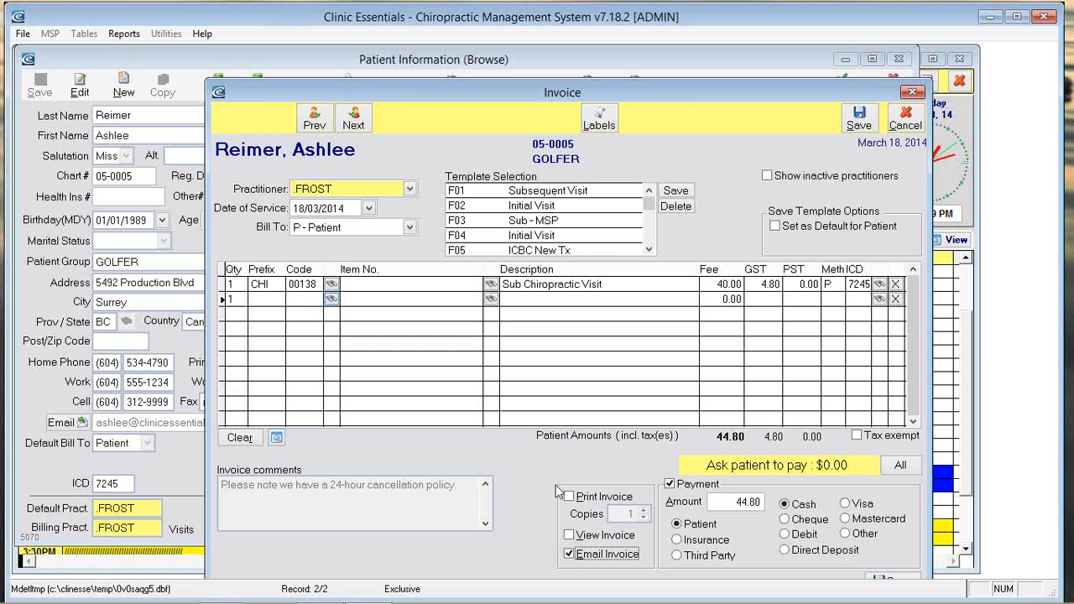
left_click(606, 535)
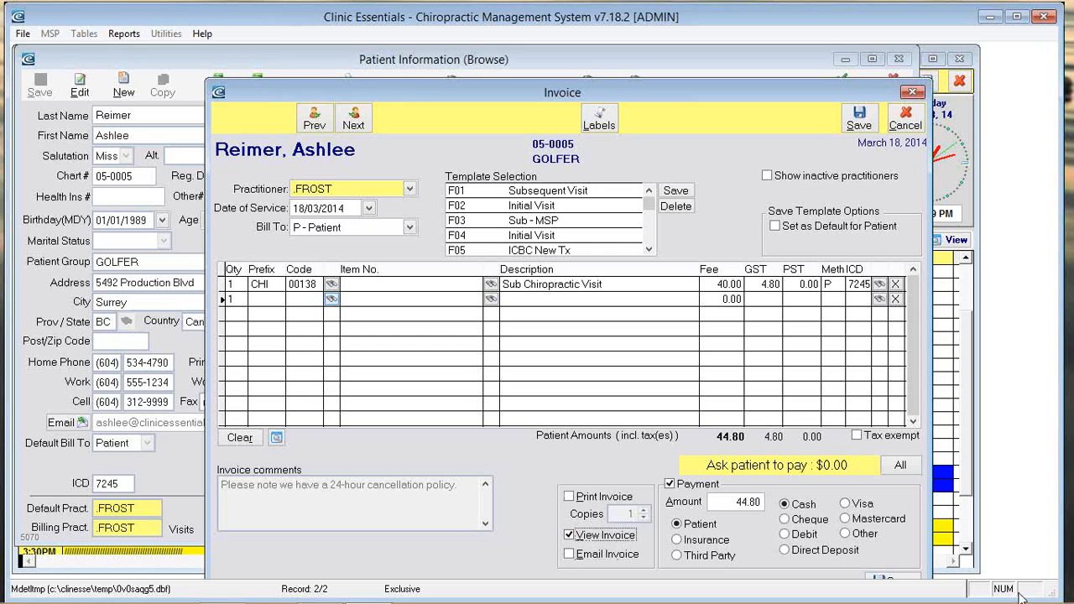
left_click(724, 502)
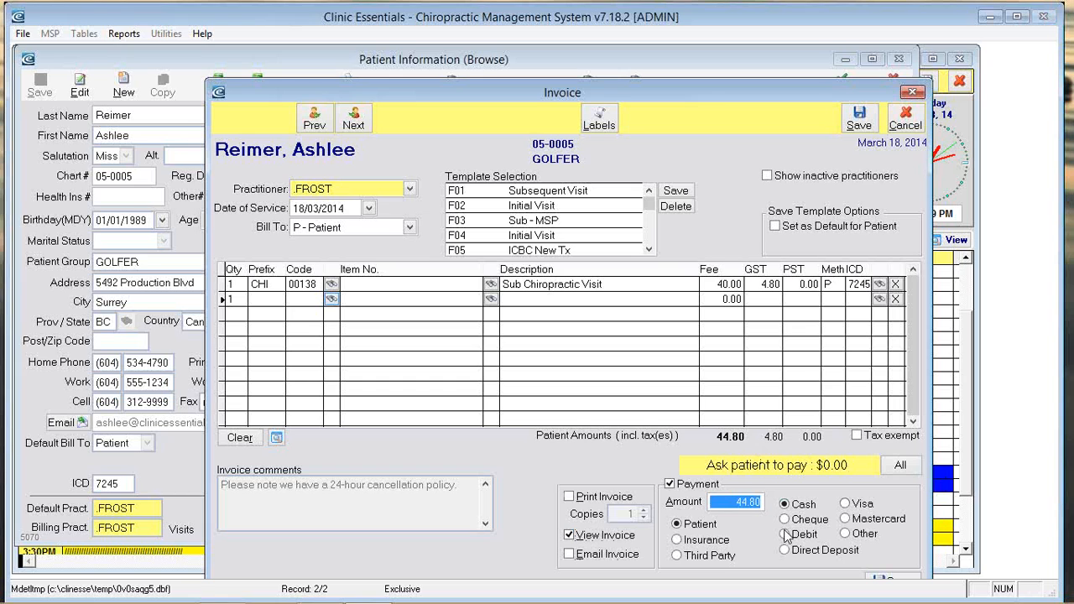
left_click(671, 485)
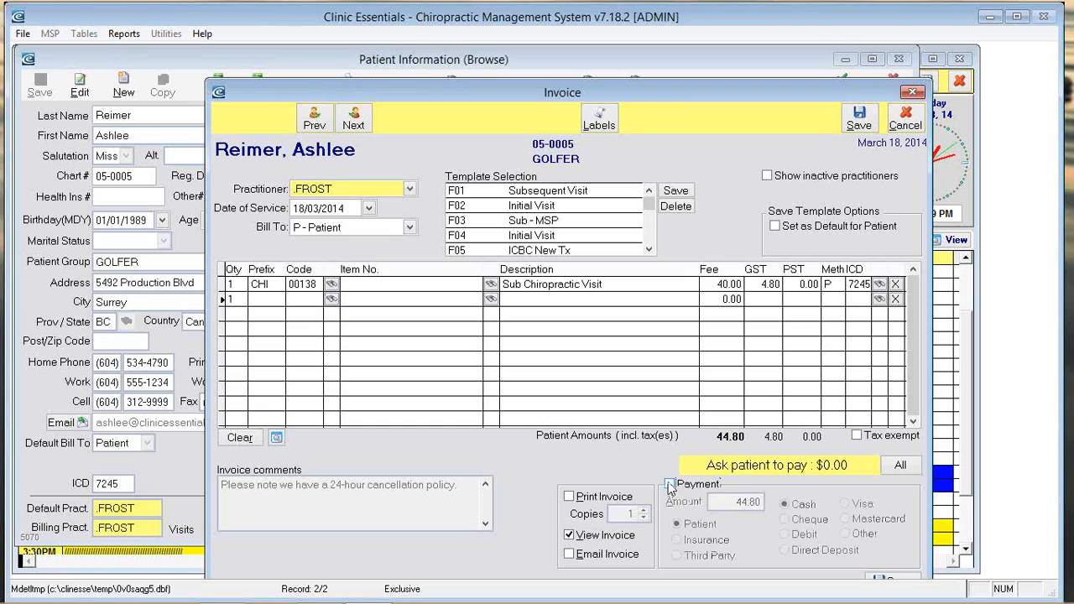
Step: Re-enable Payment and record the 44.80 amount as paid by Visa
left_click(670, 485)
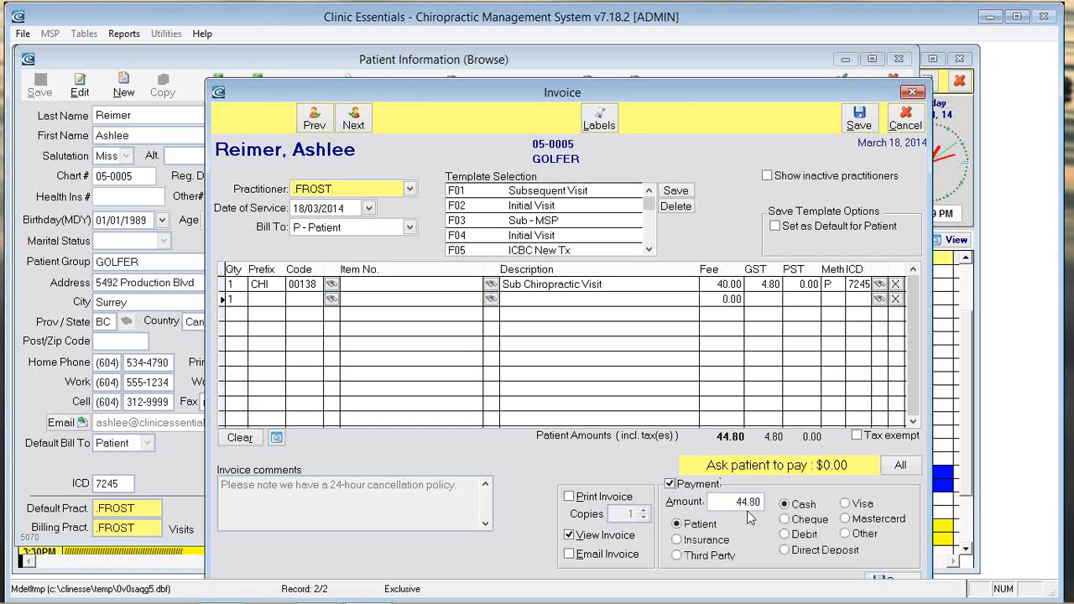
left_click_drag(763, 503, 713, 502)
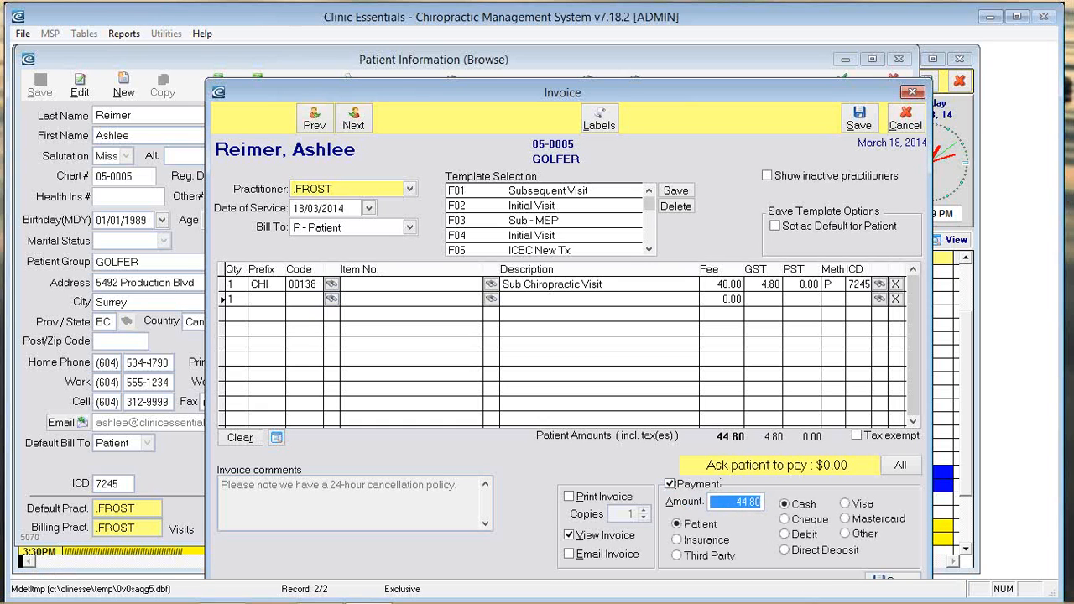
mouse_move(814, 601)
left_click(846, 505)
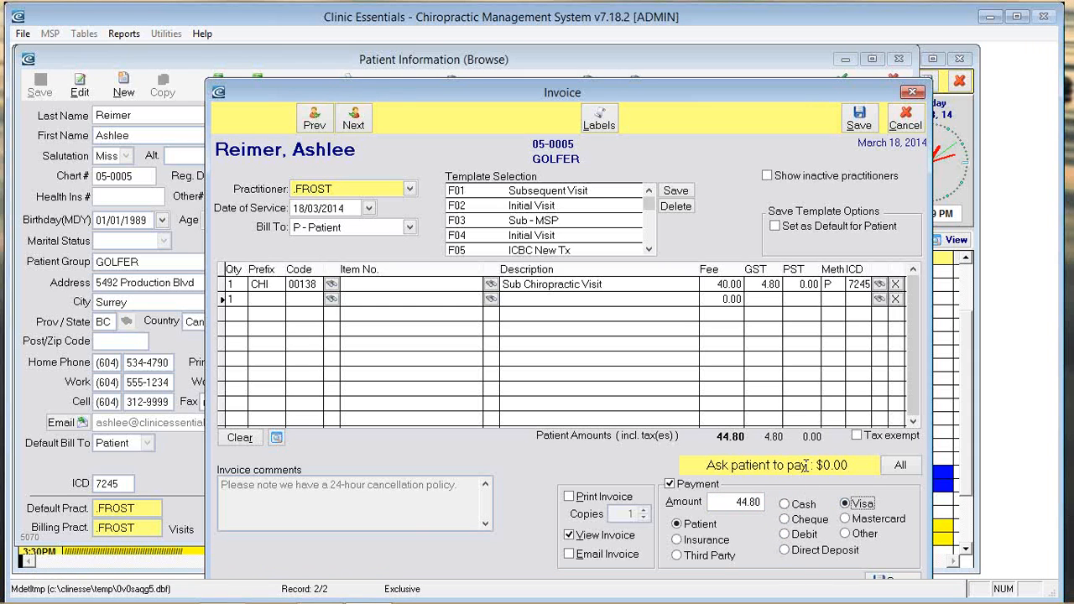
left_click_drag(746, 94, 747, 62)
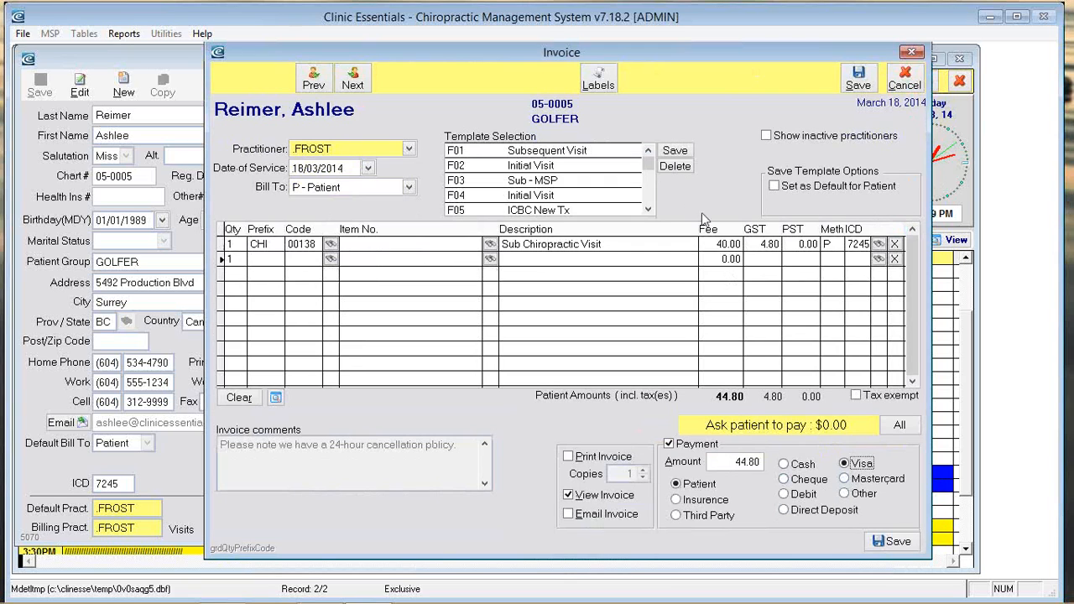
left_click(718, 244)
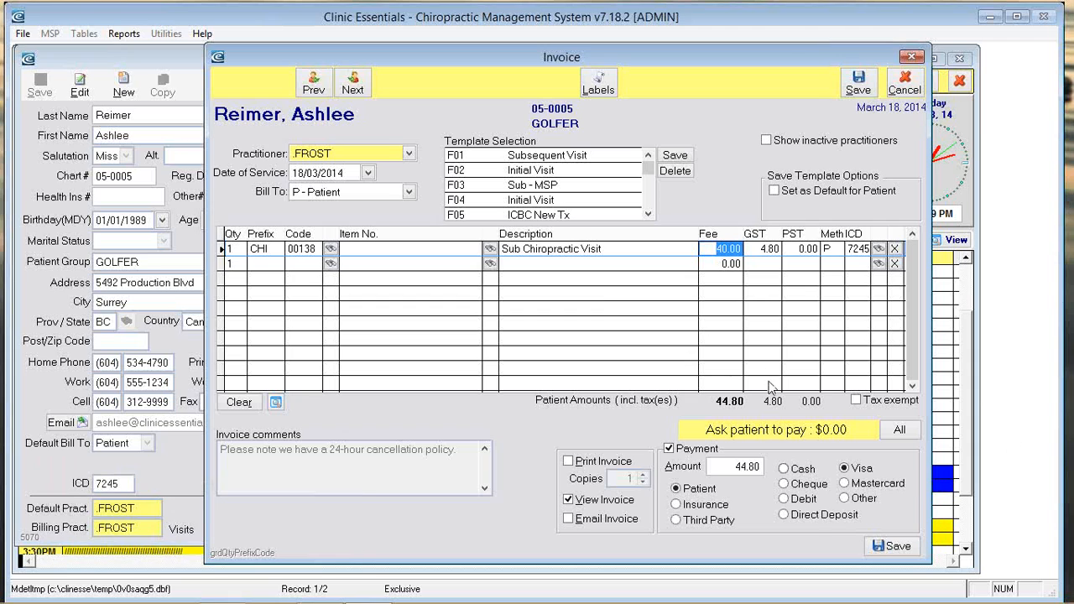
Step: Save the invoice and scroll through its preview showing 44.80 paid in full
left_click(895, 547)
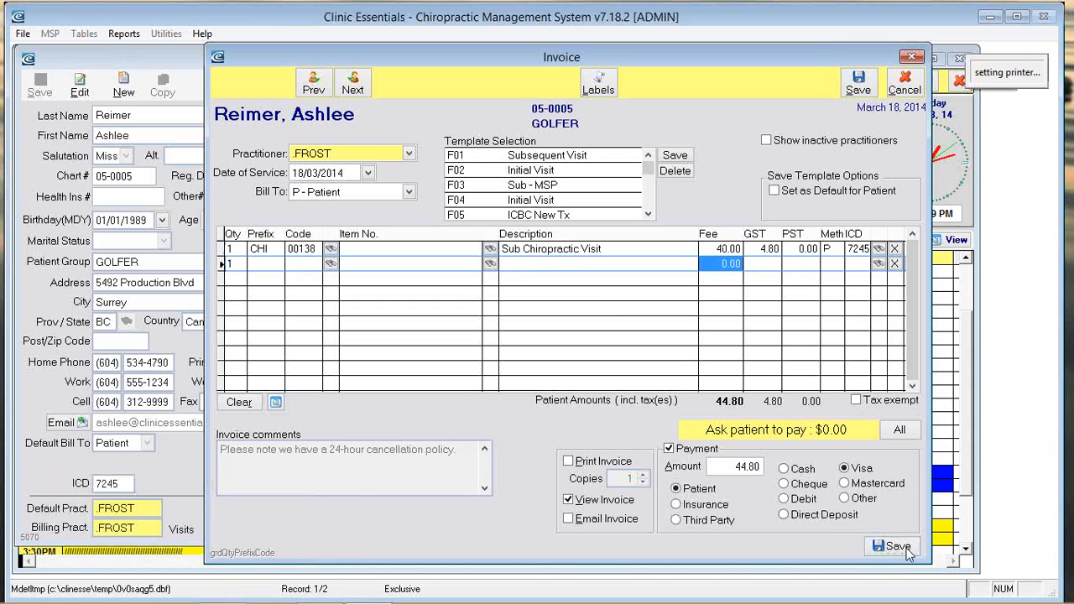
scroll(507, 279, "down", 5)
scroll(513, 283, "up", 5)
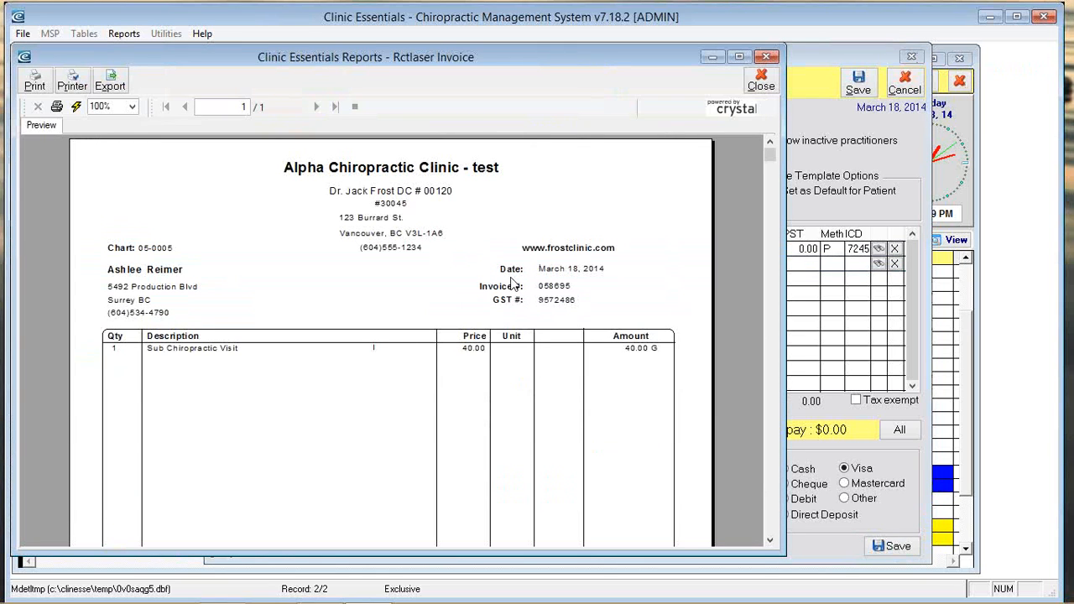
scroll(513, 283, "down", 5)
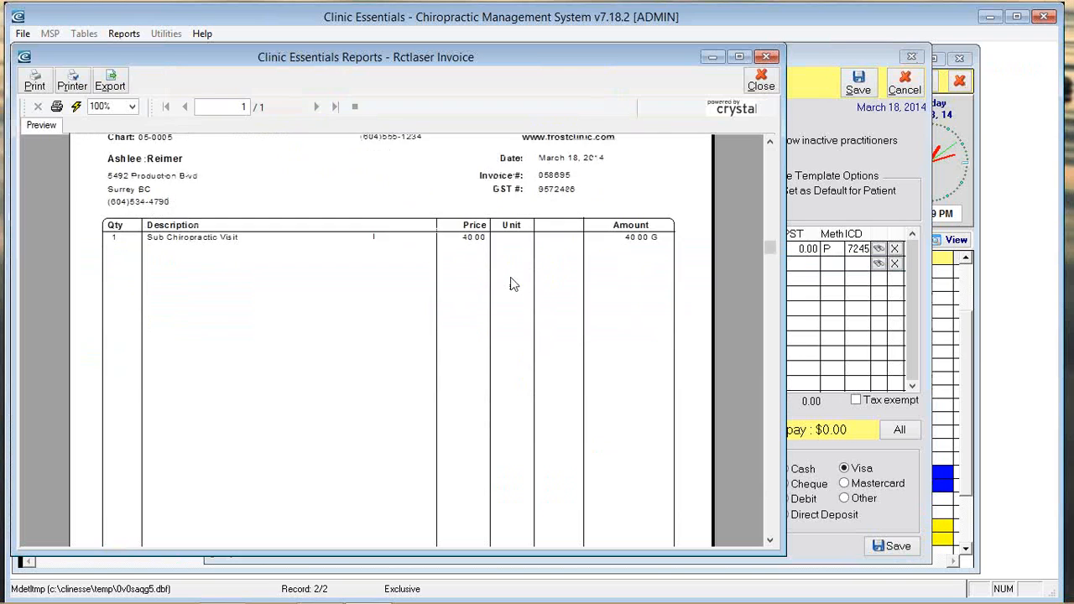
scroll(512, 283, "up", 5)
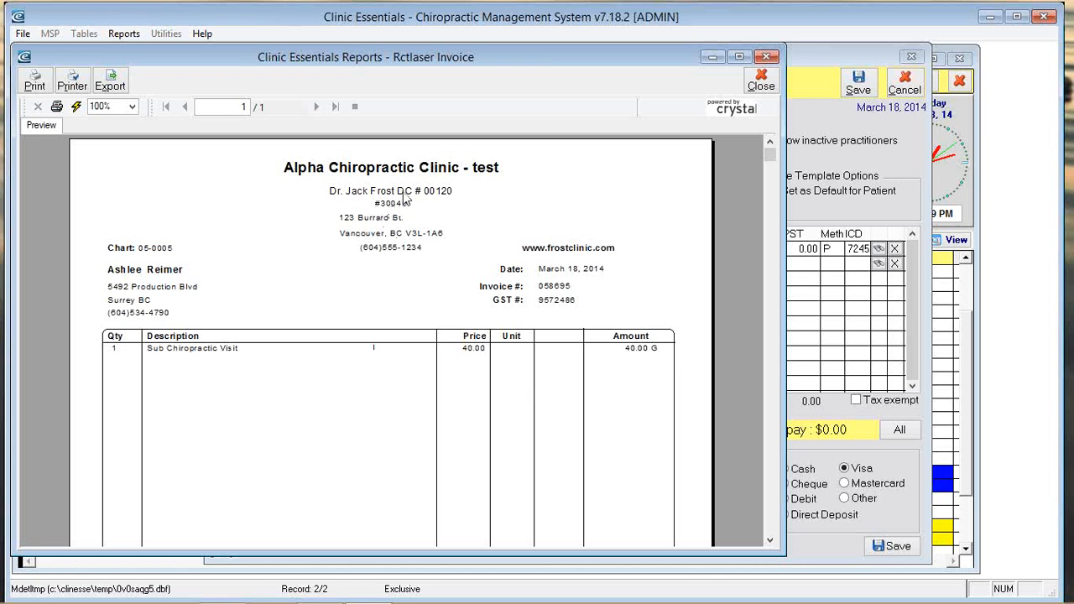
scroll(536, 379, "down", 3)
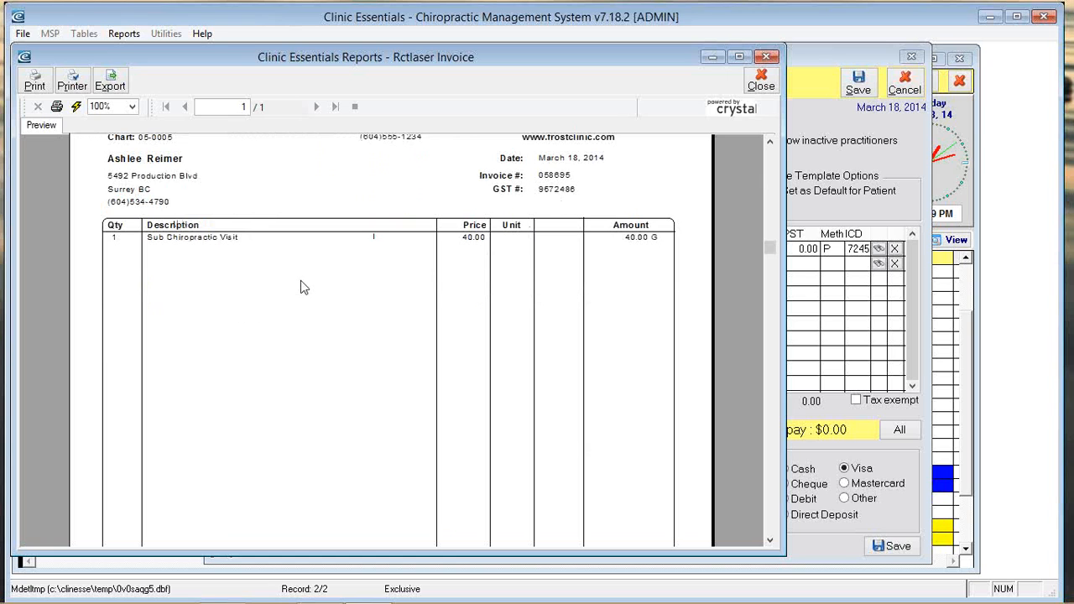
scroll(482, 298, "down", 3)
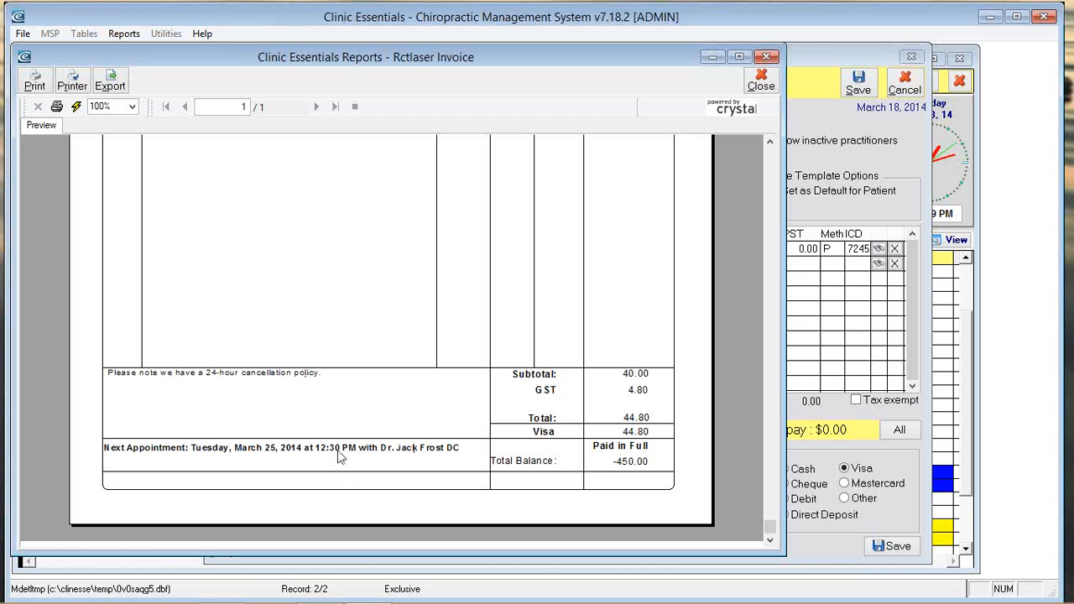
scroll(405, 451, "up", 5)
scroll(489, 319, "down", 5)
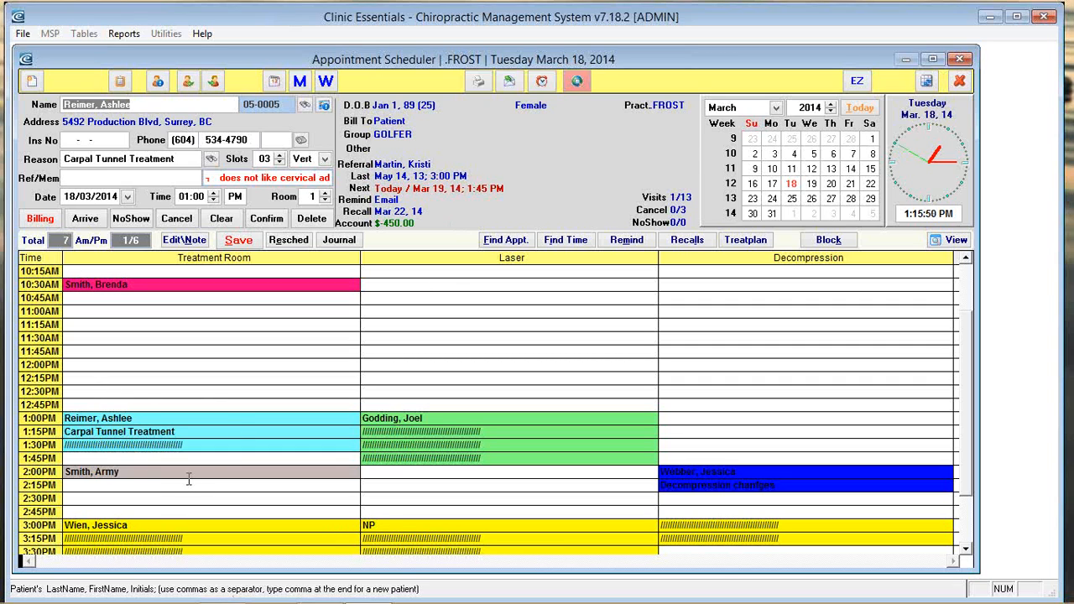
Step: Mark the 3:00 PM new-patient appointment as arrived and add her as a new patient
scroll(218, 420, "down", 2)
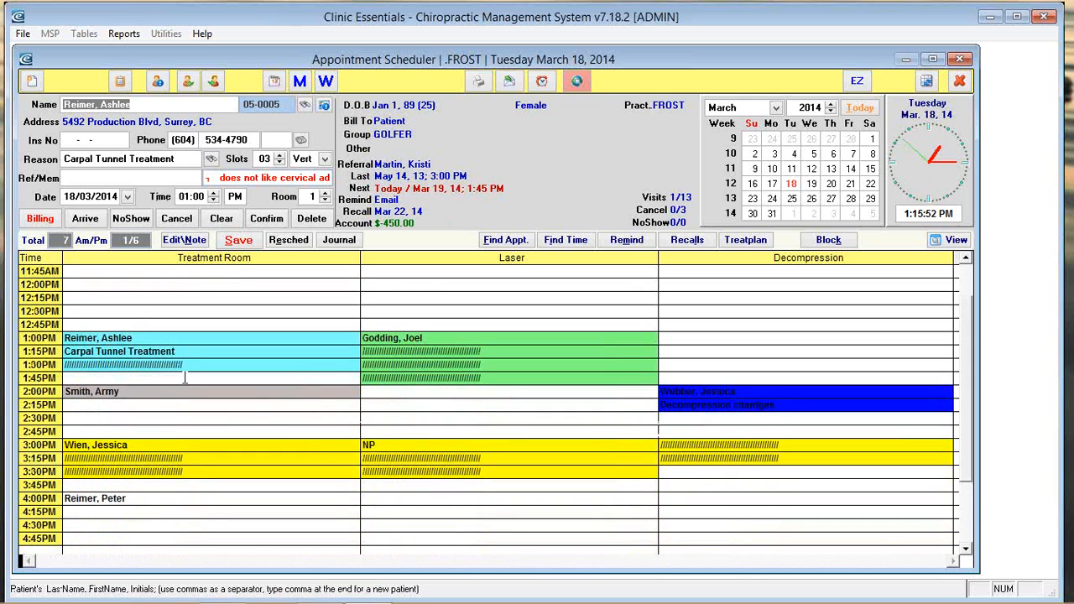
left_click(137, 445)
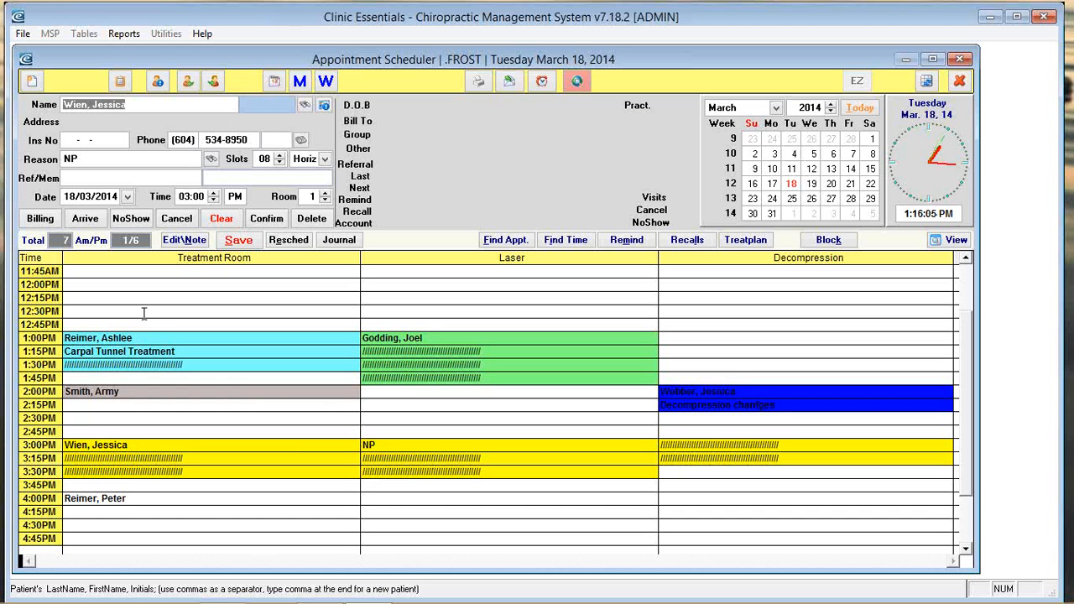
left_click(85, 220)
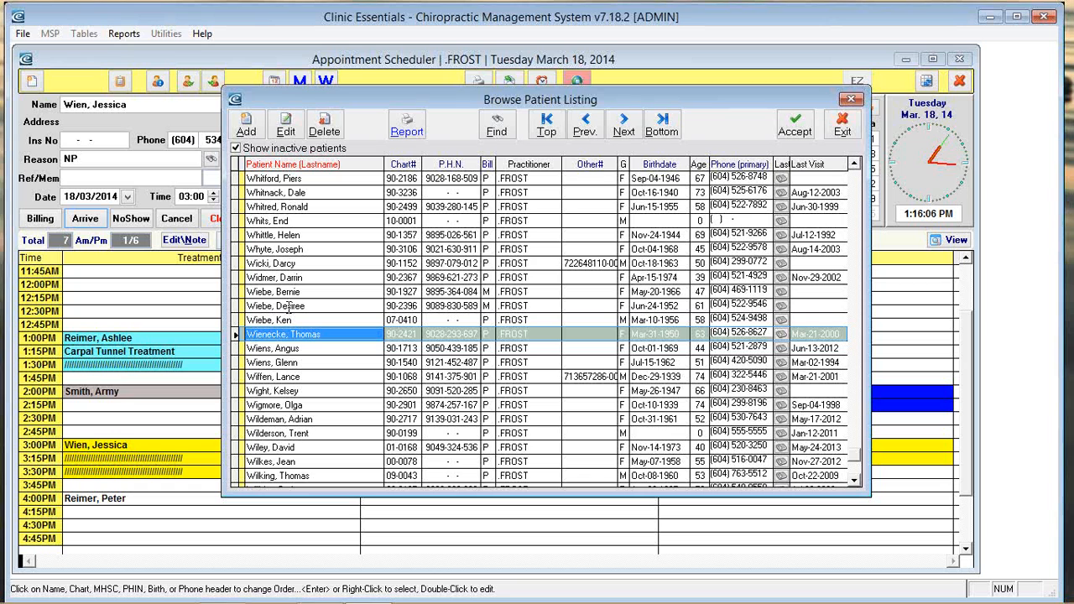
left_click(246, 128)
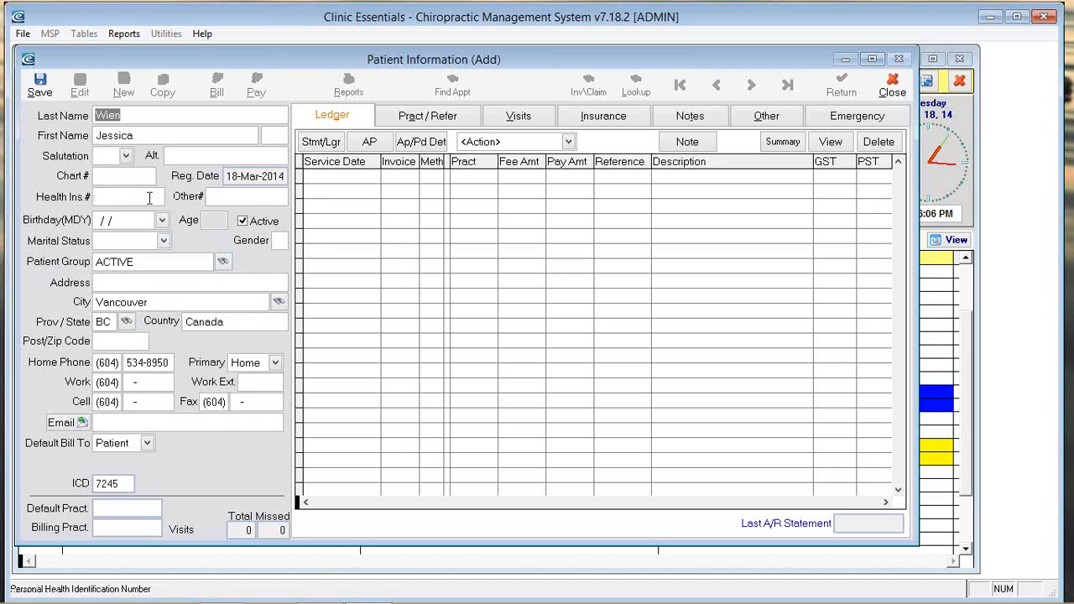
left_click(136, 136)
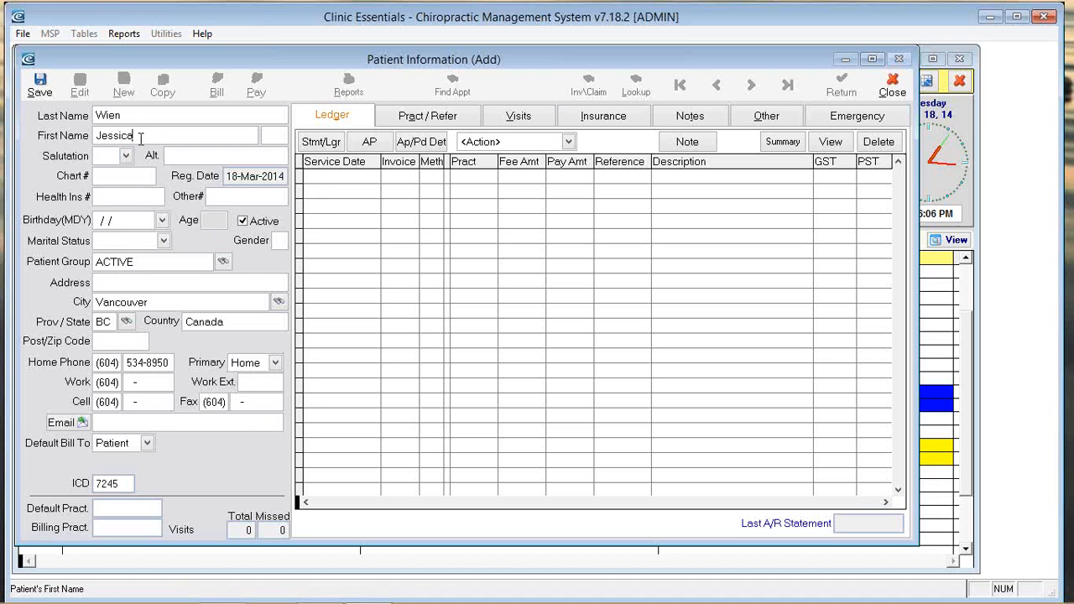
left_click(125, 155)
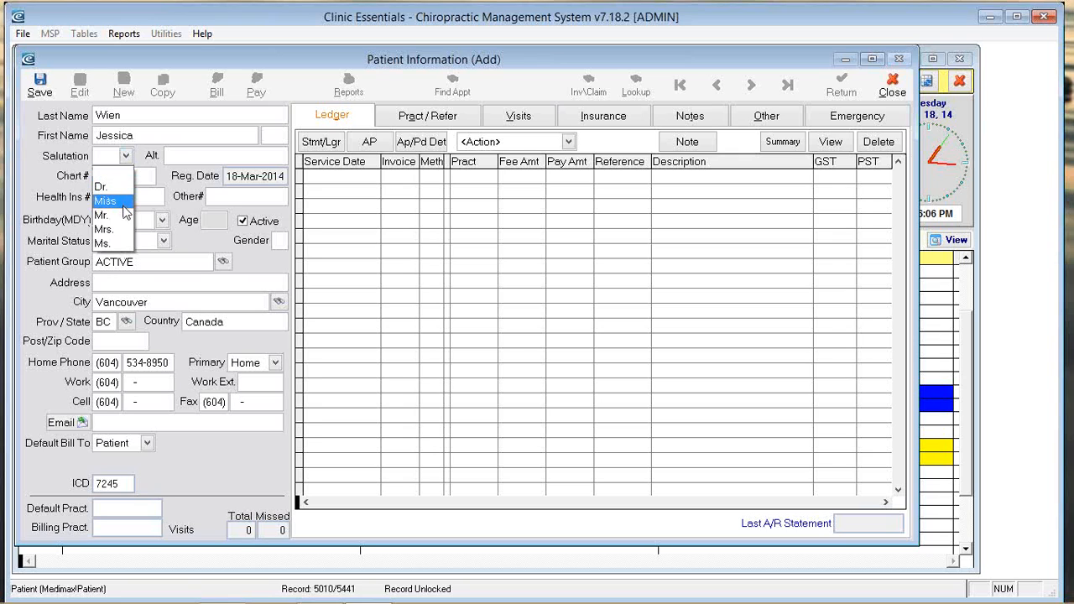
left_click(105, 200)
left_click(181, 158)
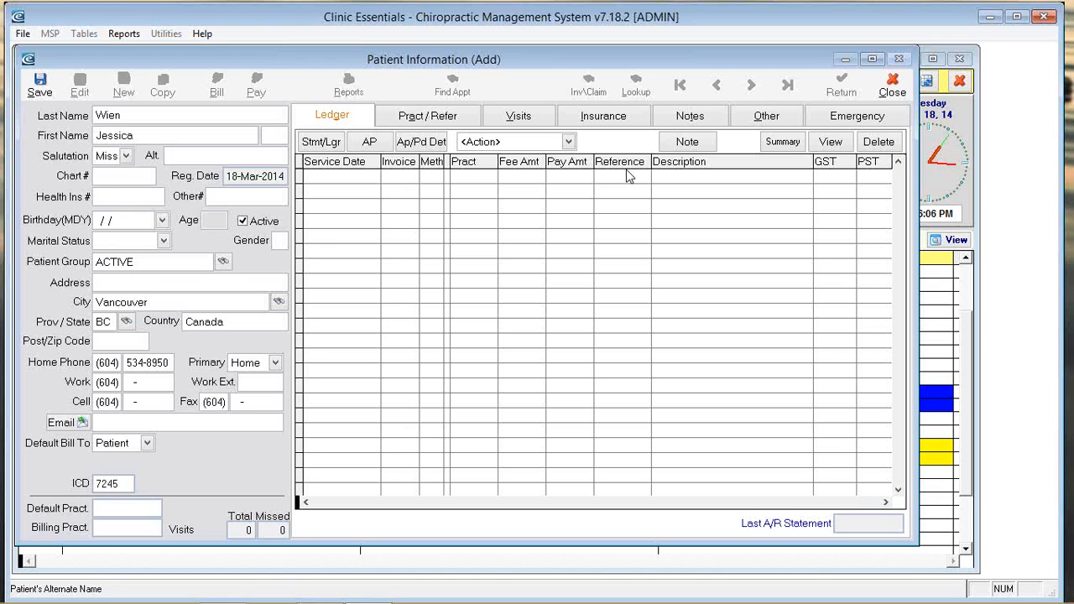
type("Jeesy")
key("BackSpace")
key("BackSpace")
key("BackSpace")
key("BackSpace")
type("assy")
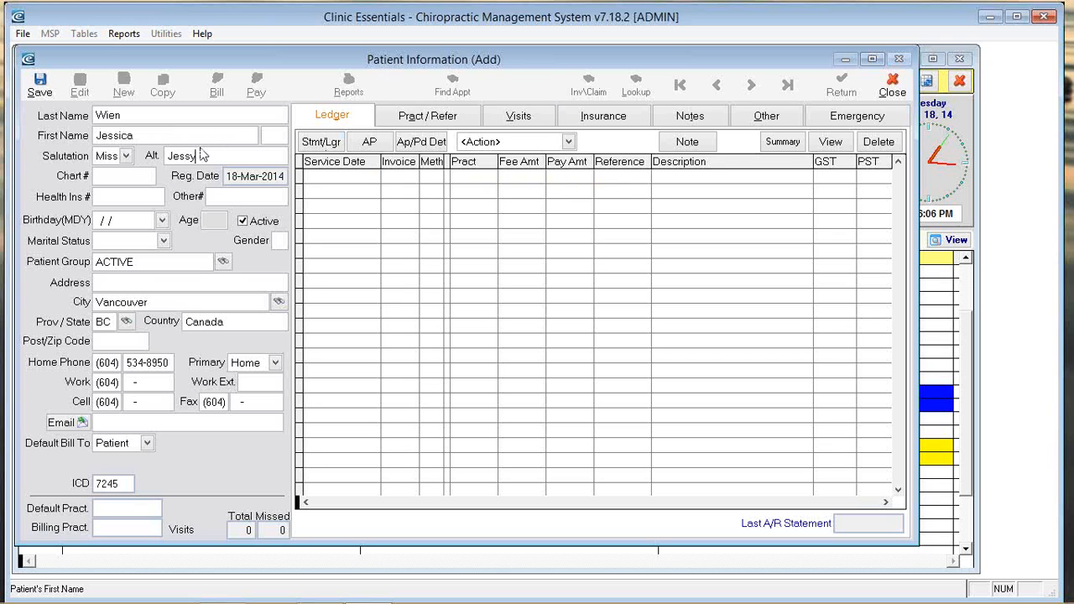
left_click_drag(199, 156, 177, 157)
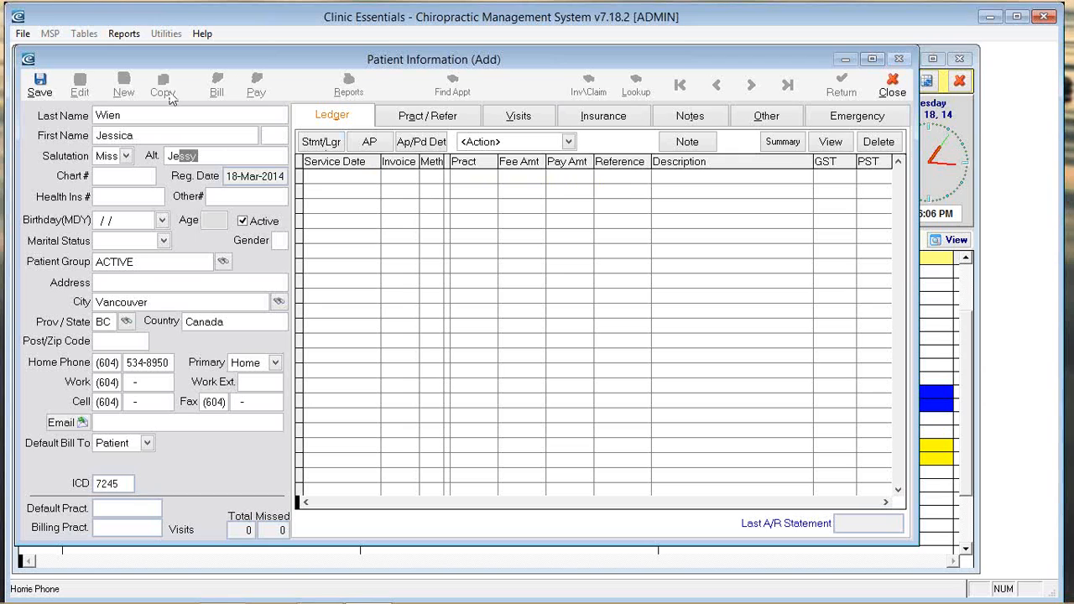
left_click(134, 177)
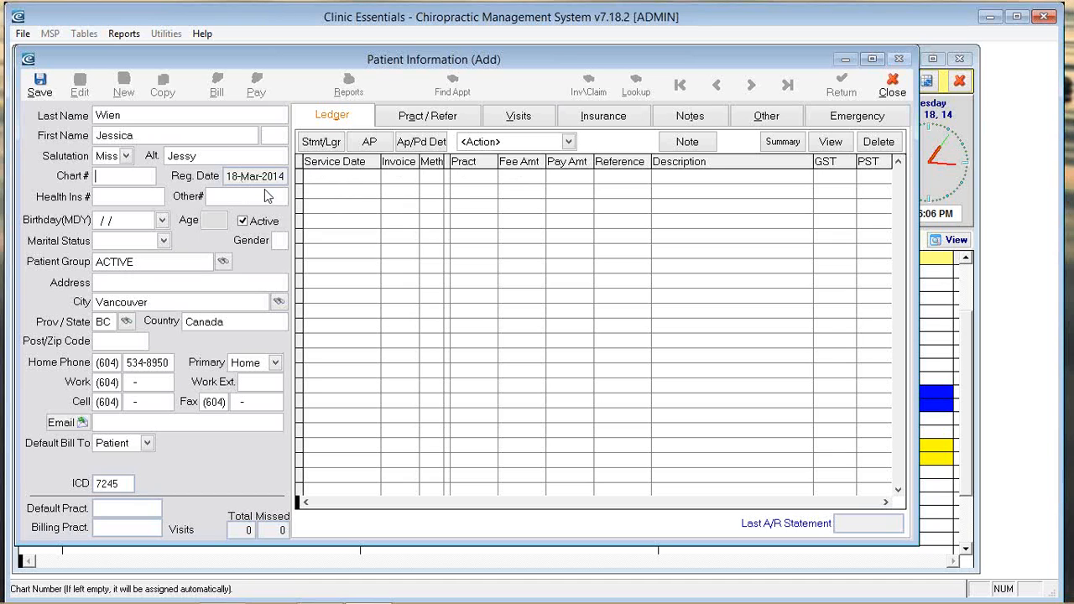
left_click(159, 192)
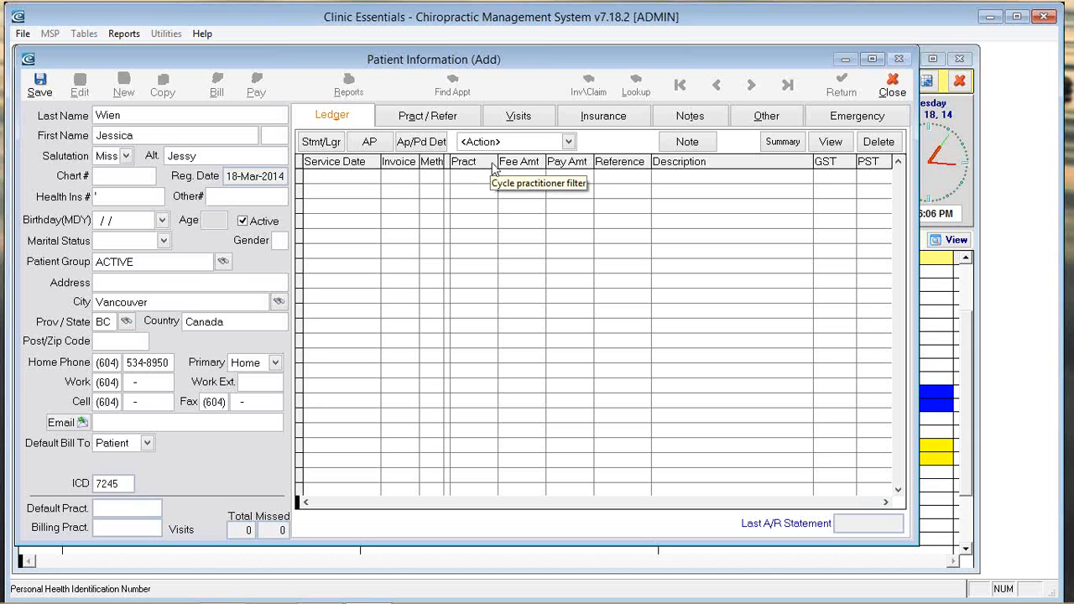
Step: Skip the health insurance number and enter birthday 03/19/2000
key("Tab")
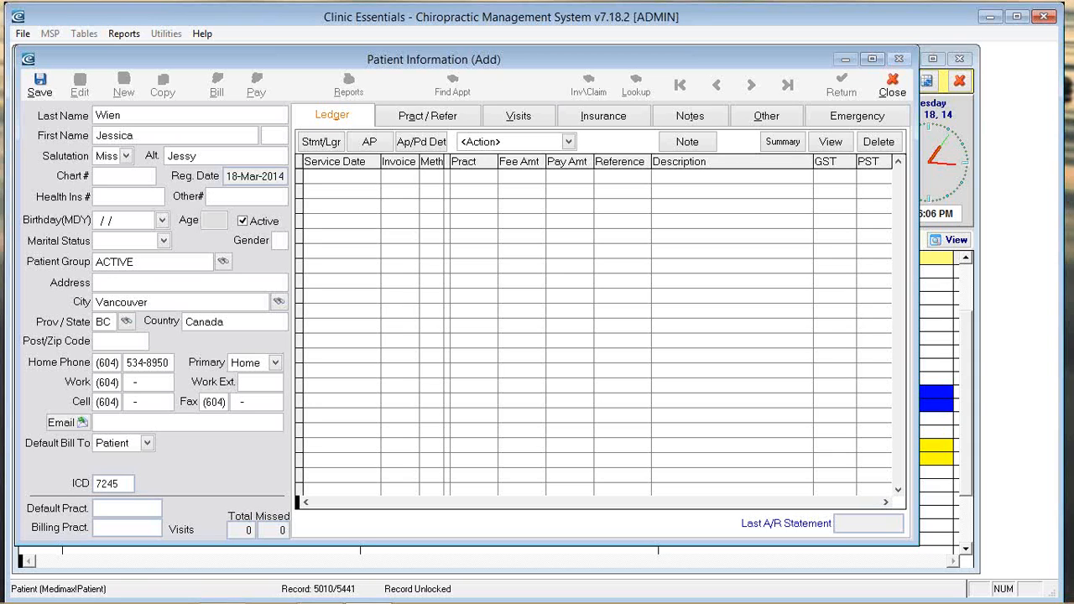
key("Tab")
type("03/19/2000")
key("Tab")
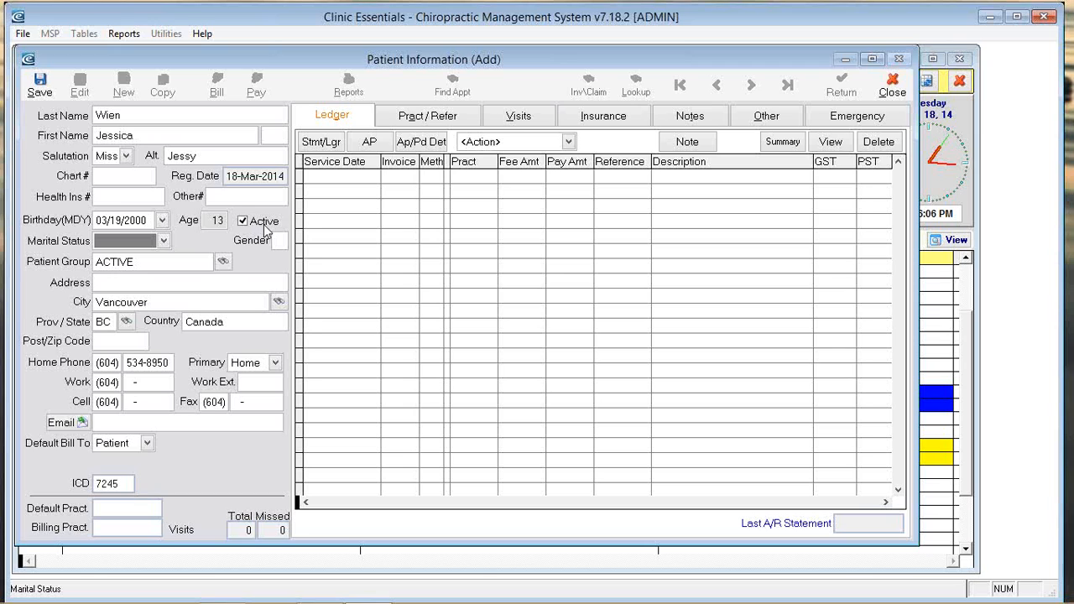
Step: Set marital status to Single and gender to F
left_click(164, 240)
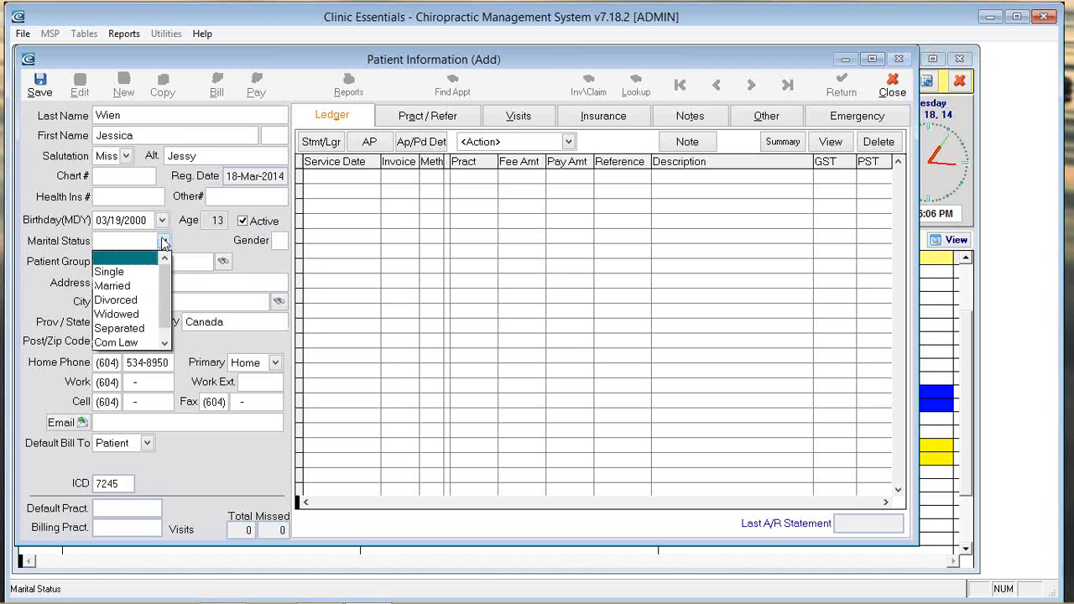
left_click(144, 275)
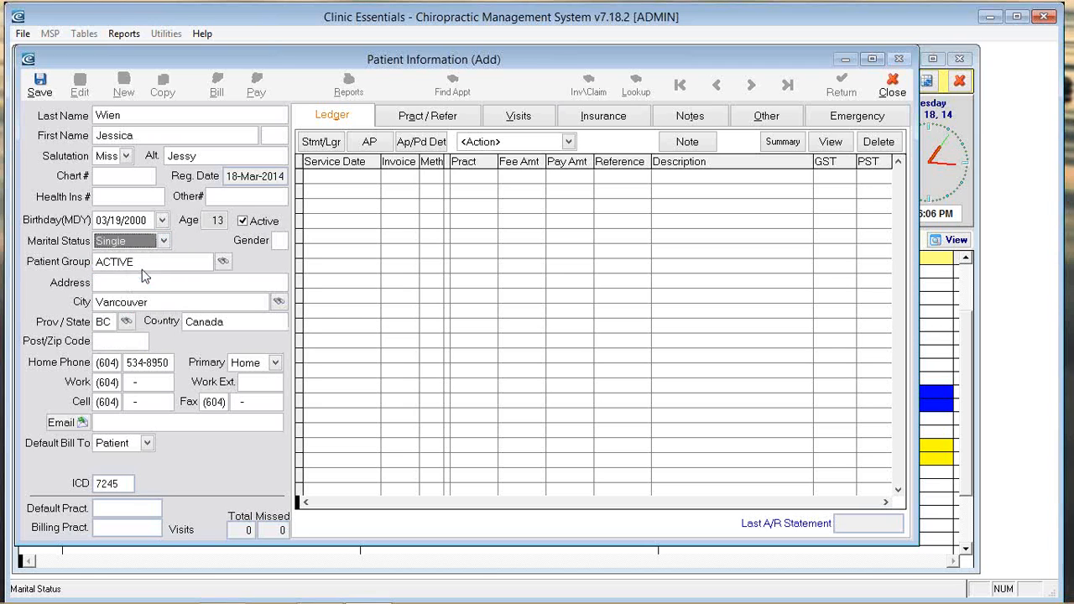
left_click(284, 240)
type("F")
key("Tab")
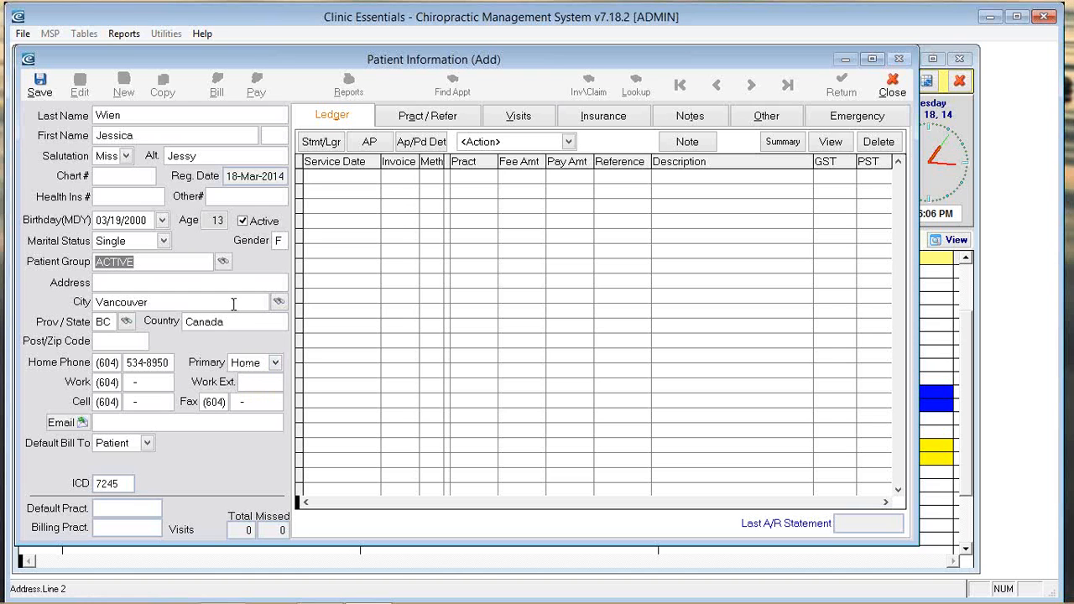
Step: Choose RUNNER from the Patient Status Table as the patient group
left_click(224, 261)
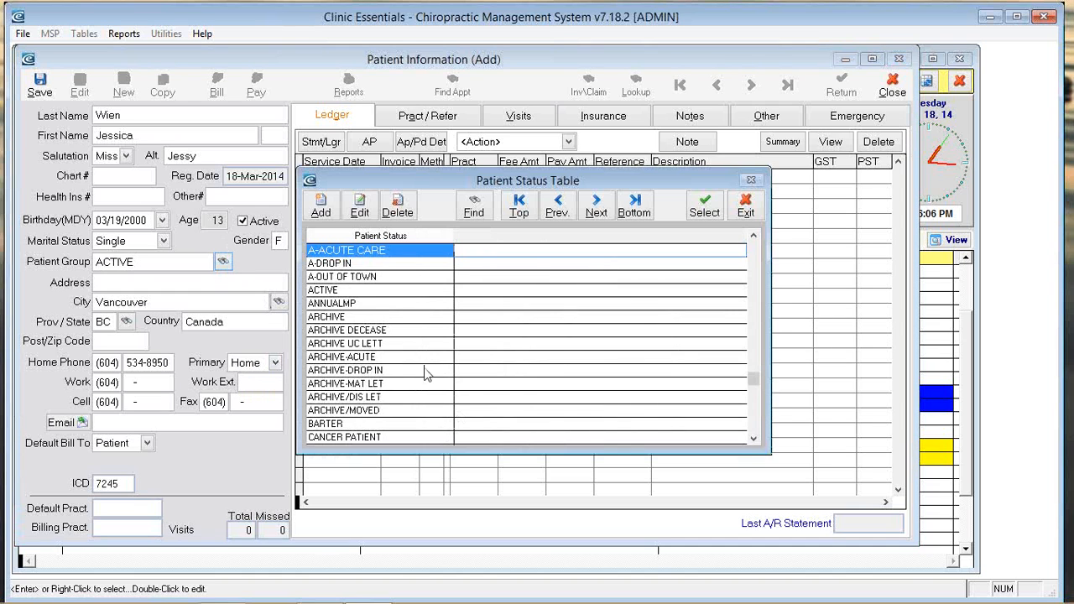
scroll(426, 374, "down", 1)
scroll(429, 391, "down", 2)
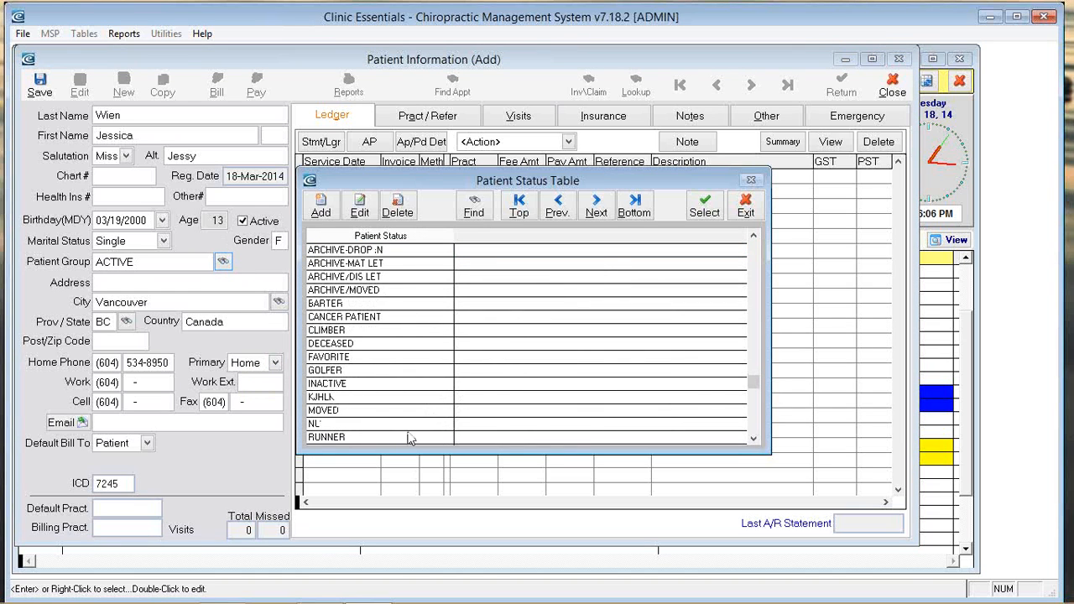
left_click(348, 438)
key("Return")
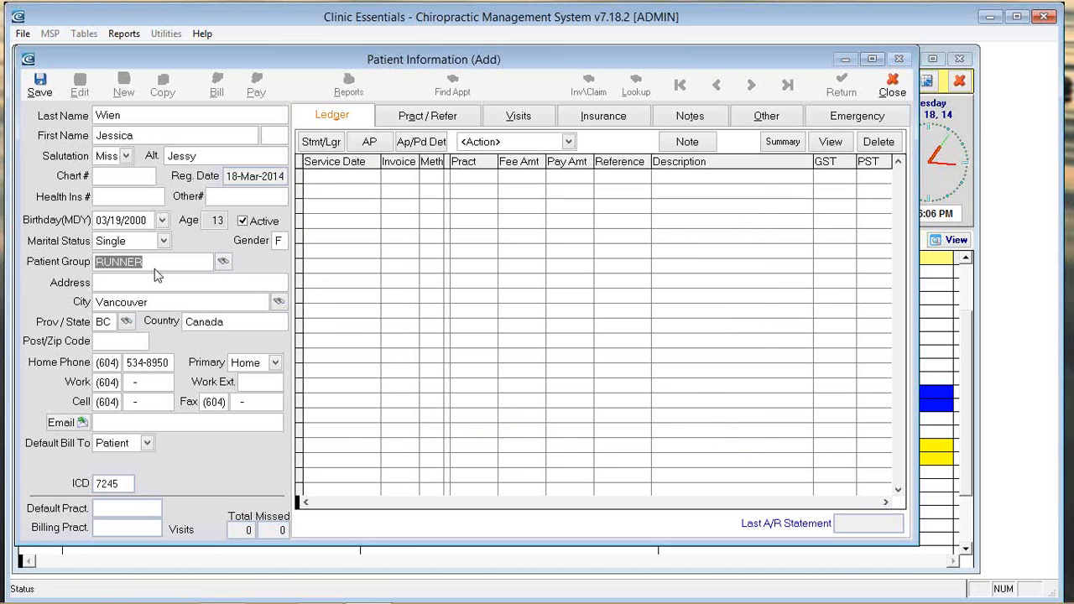
Step: Skip past address, city and country and enter the patient's postal code
key("Tab")
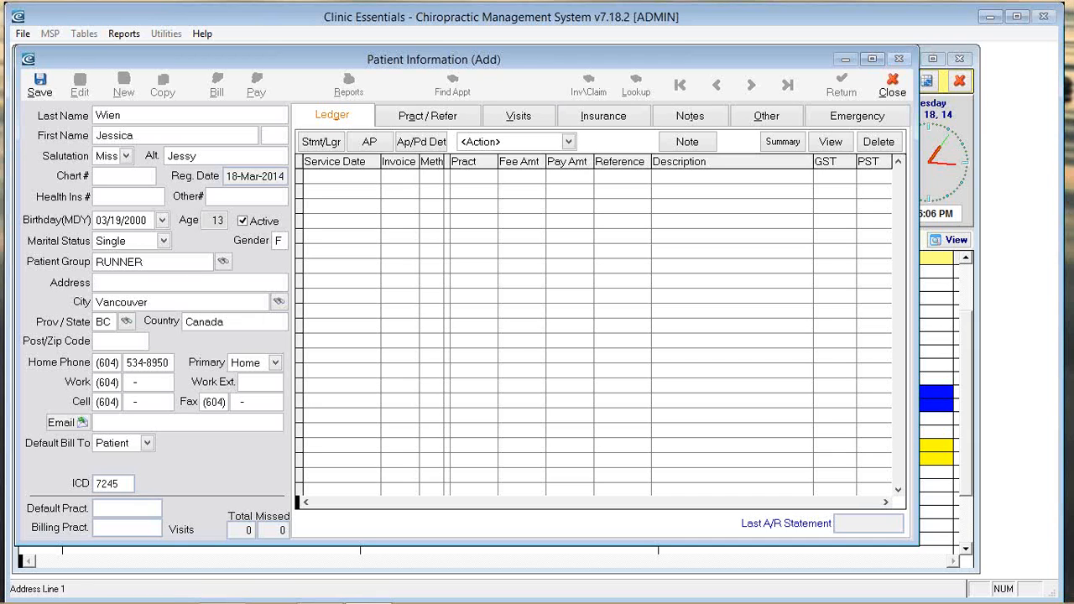
key("Tab")
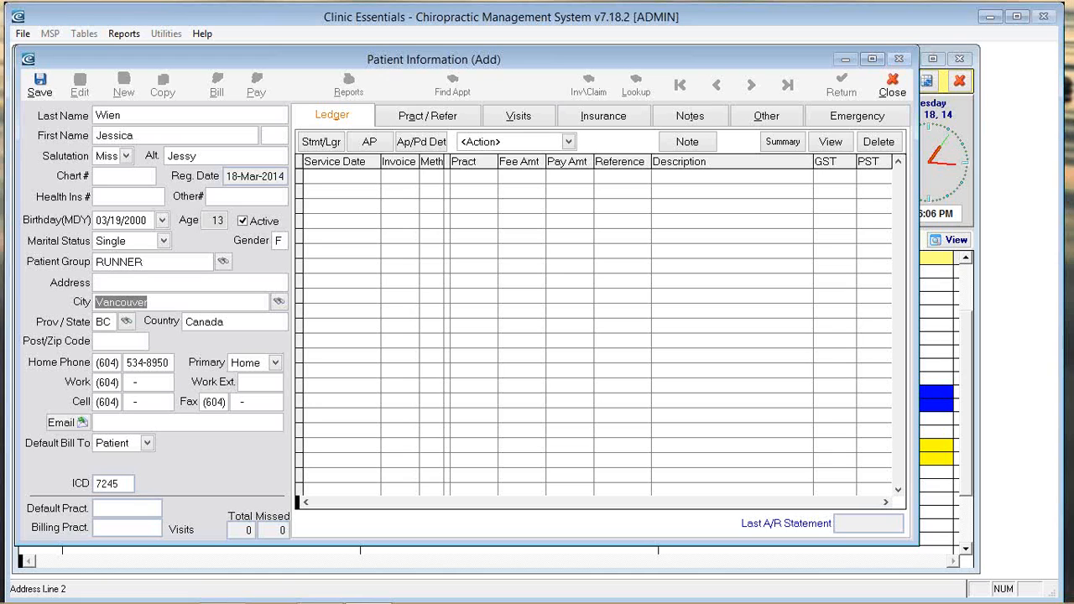
key("Tab")
key("Tab")
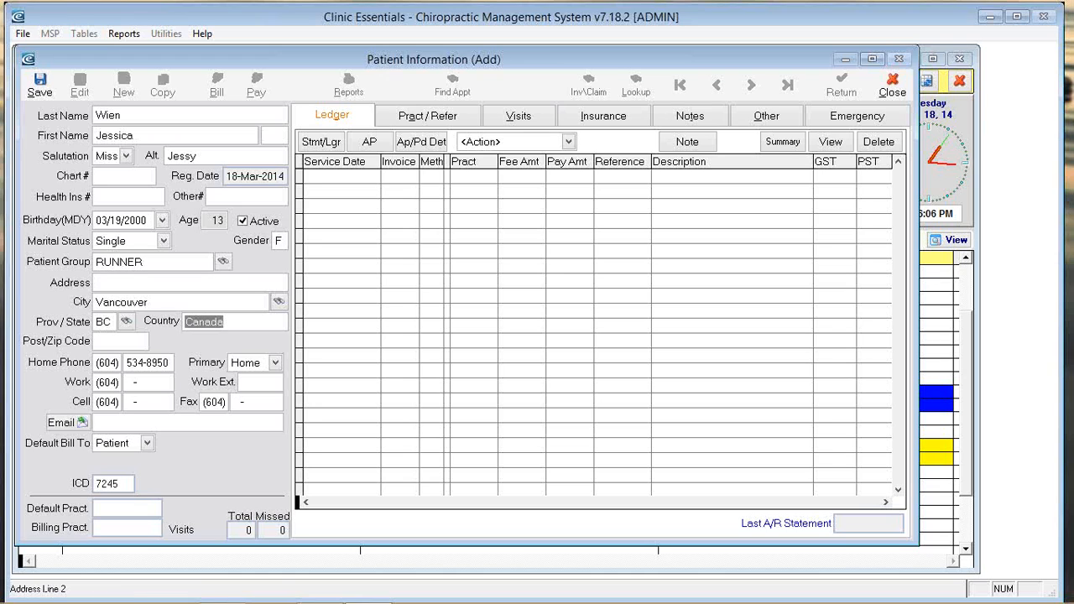
key("Tab")
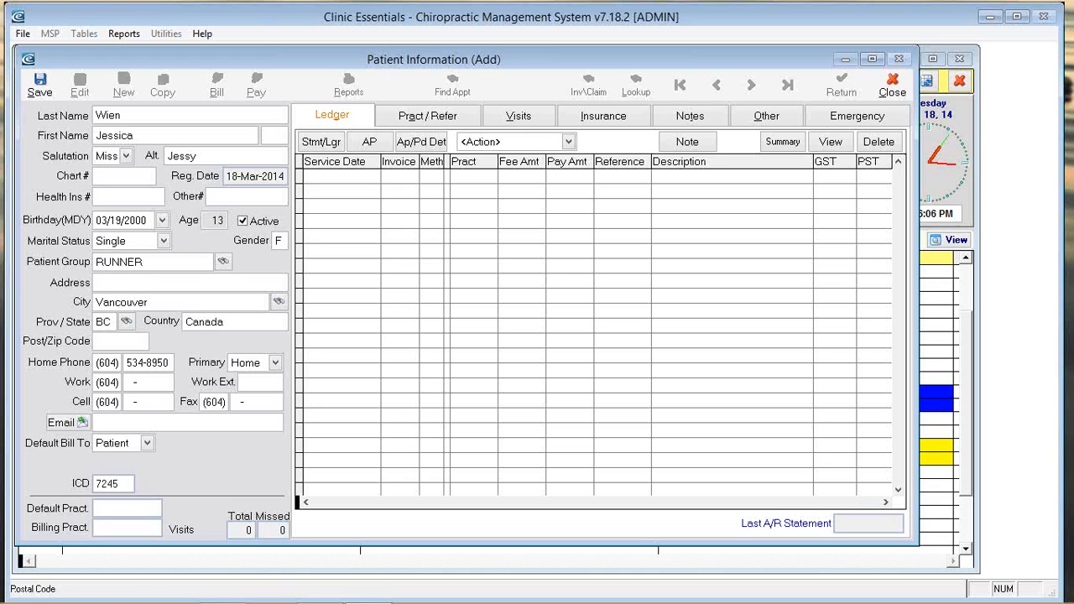
type("V4S 2G2")
Step: Enter the patient's cell phone number, leaving home phone unchanged
key("Tab")
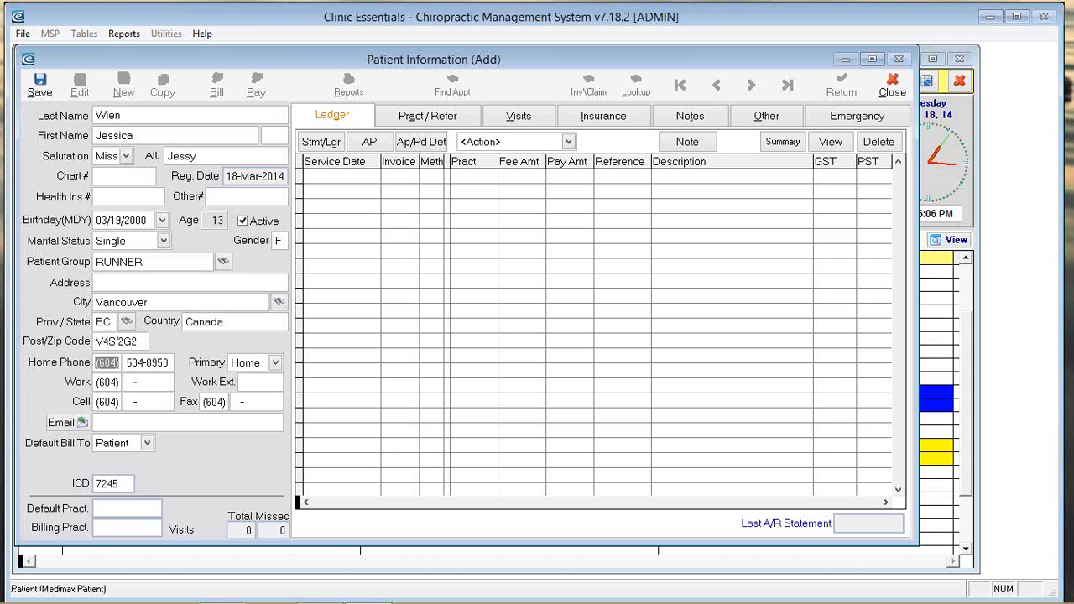
key("Tab")
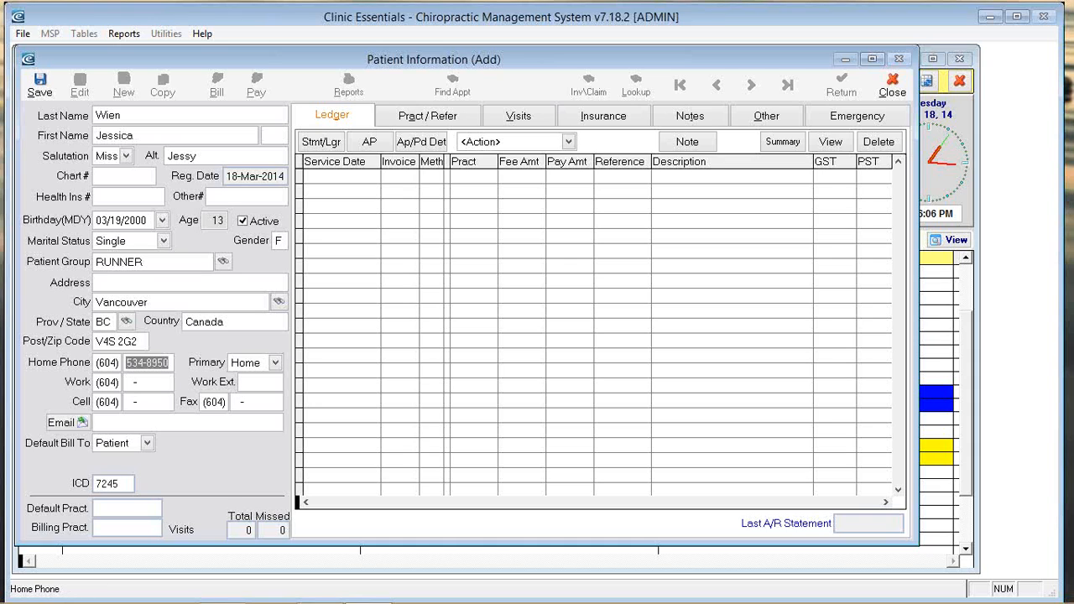
key("Tab")
key("Tab")
key("Tab")
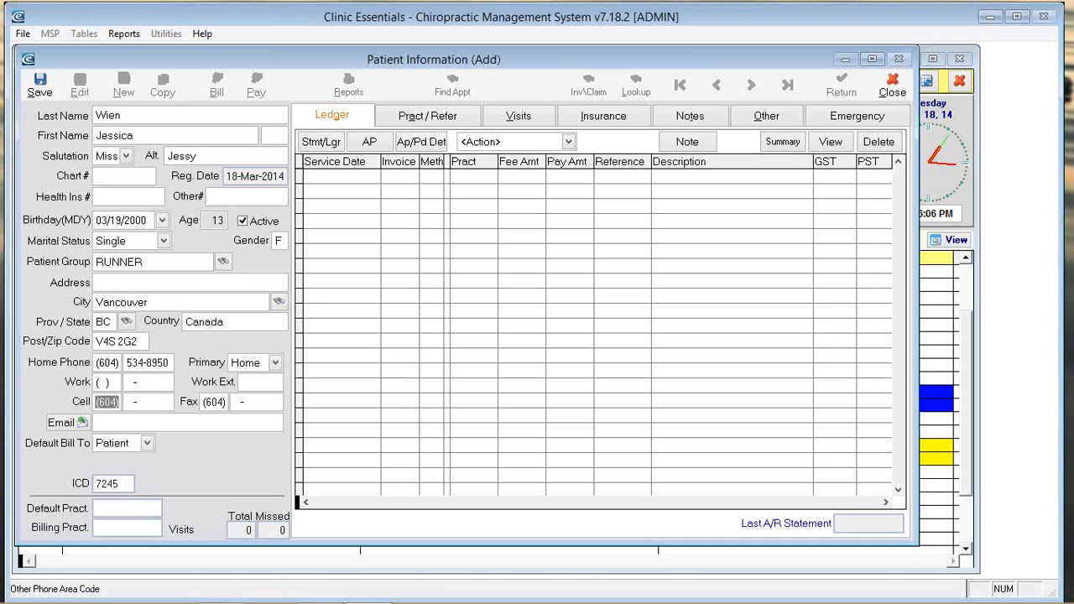
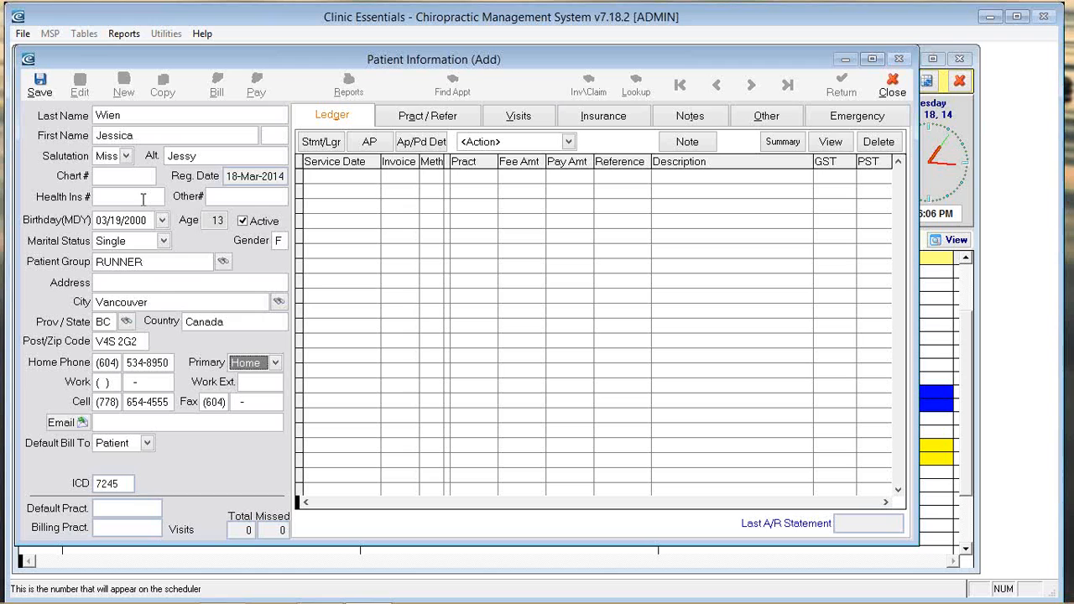
Step: Make Cell the primary phone and enter the patient's email address
left_click(274, 362)
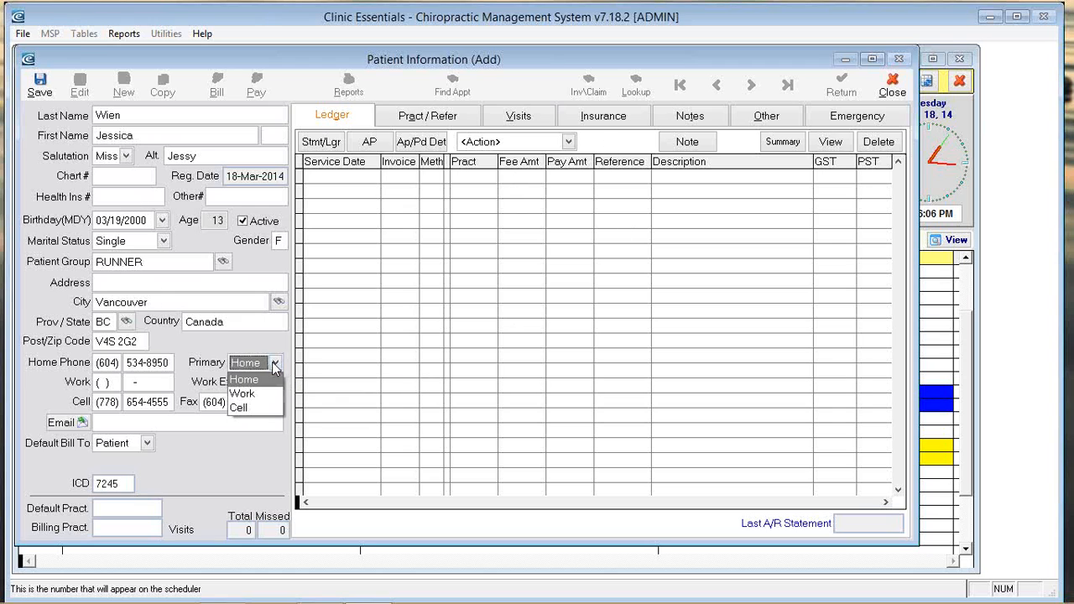
left_click(257, 411)
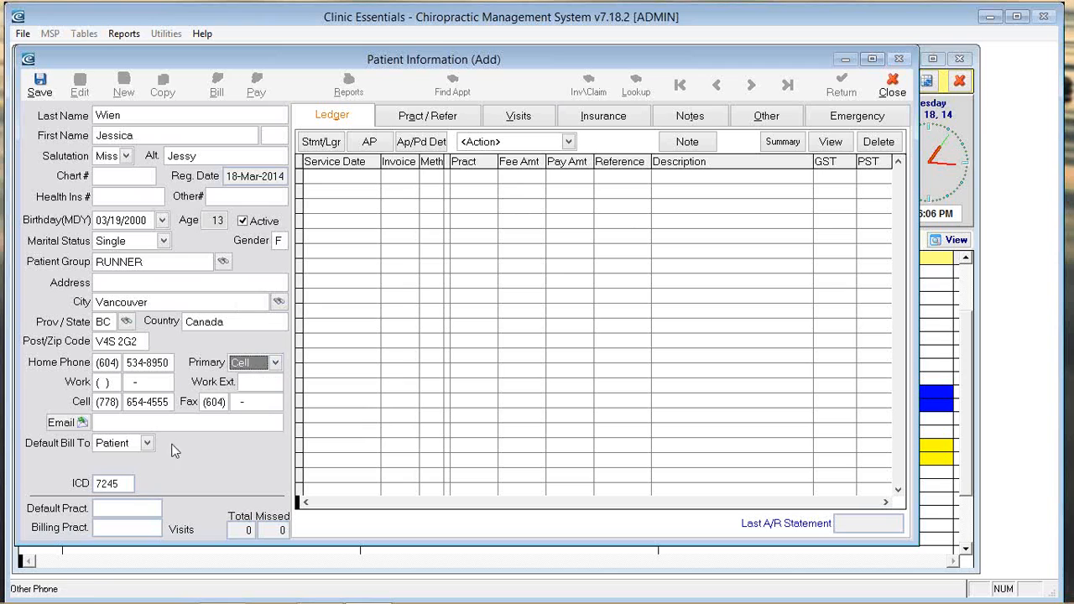
left_click(143, 421)
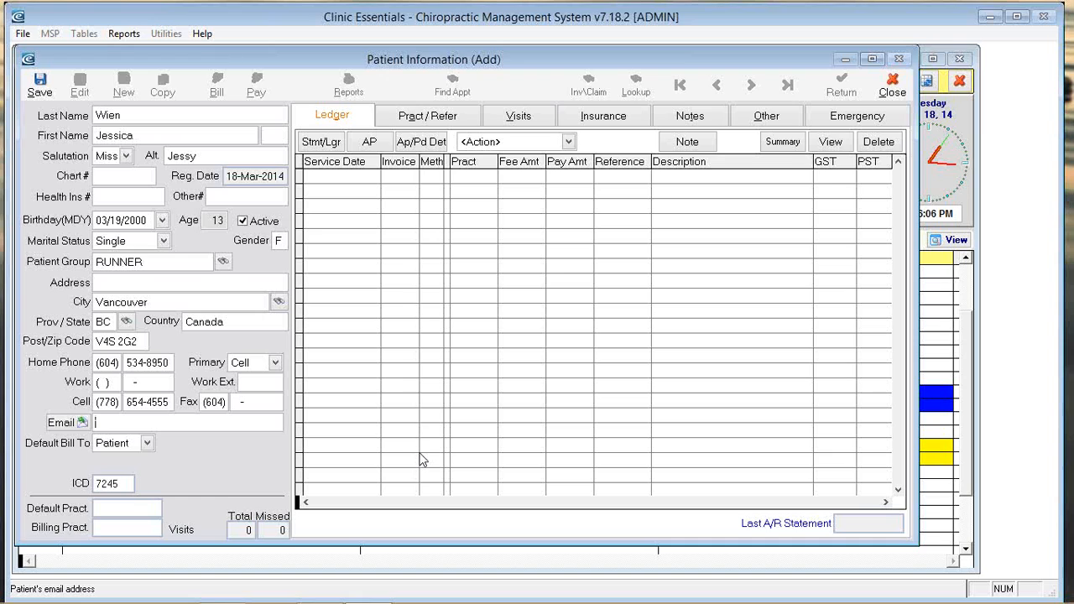
Step: Set Default Bill To MSP and bring up the family doctor's referring practitioner list
left_click(147, 443)
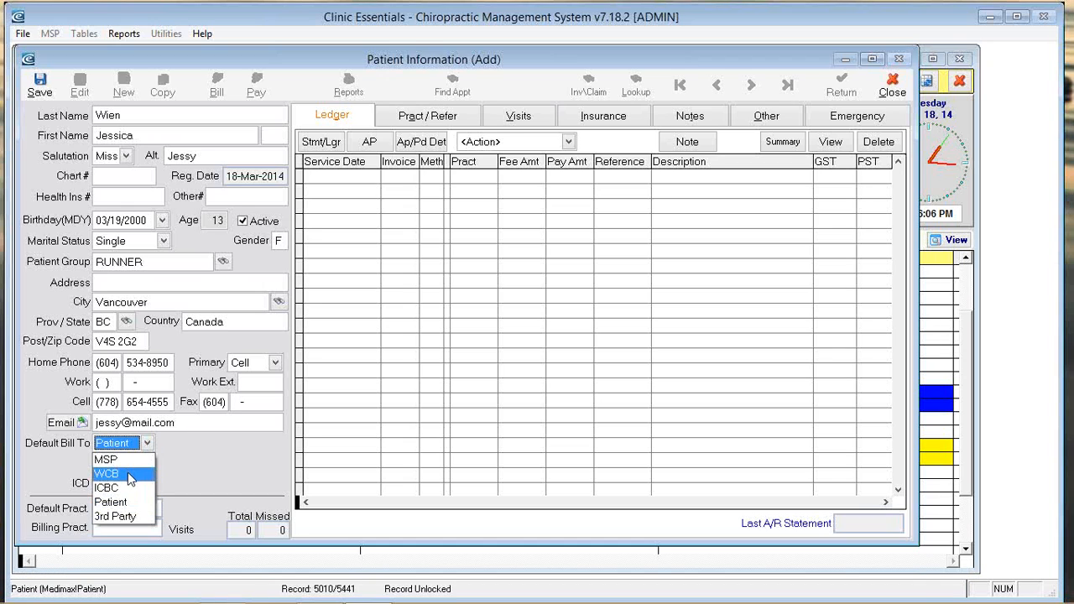
left_click(125, 461)
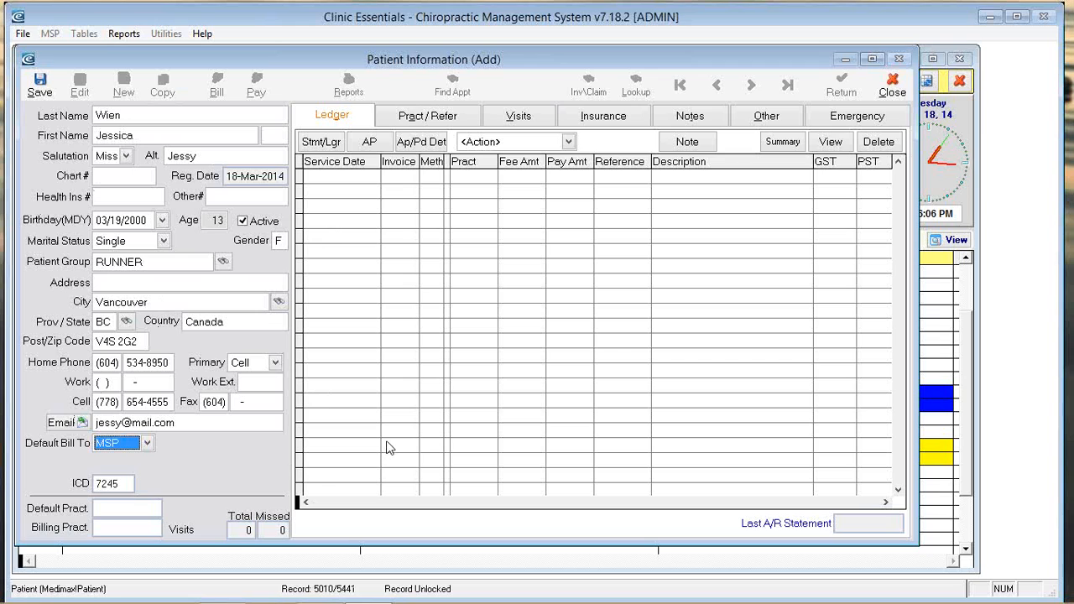
left_click(424, 116)
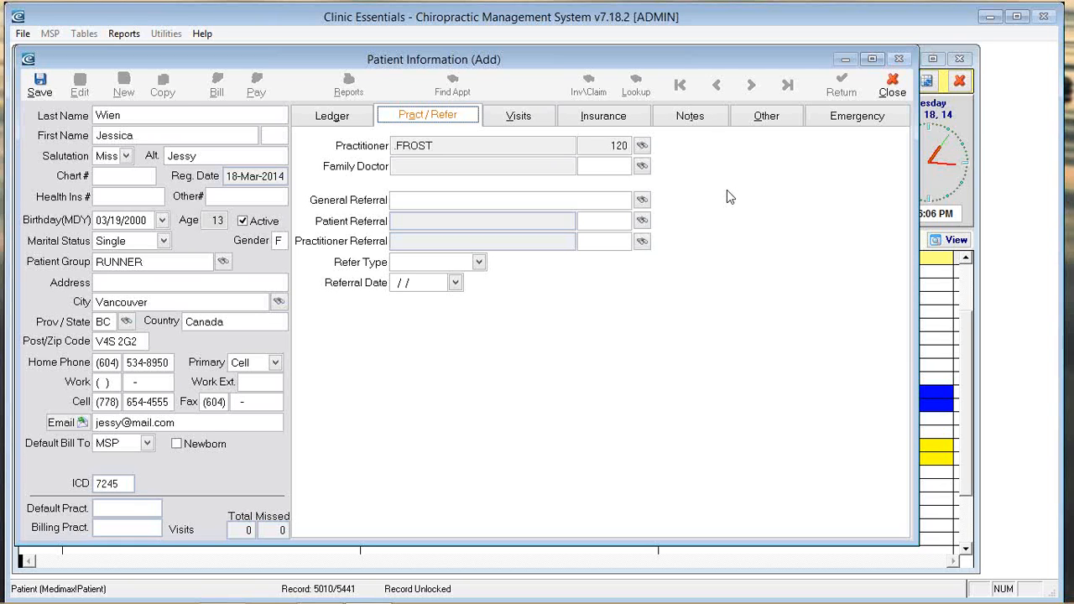
left_click(642, 166)
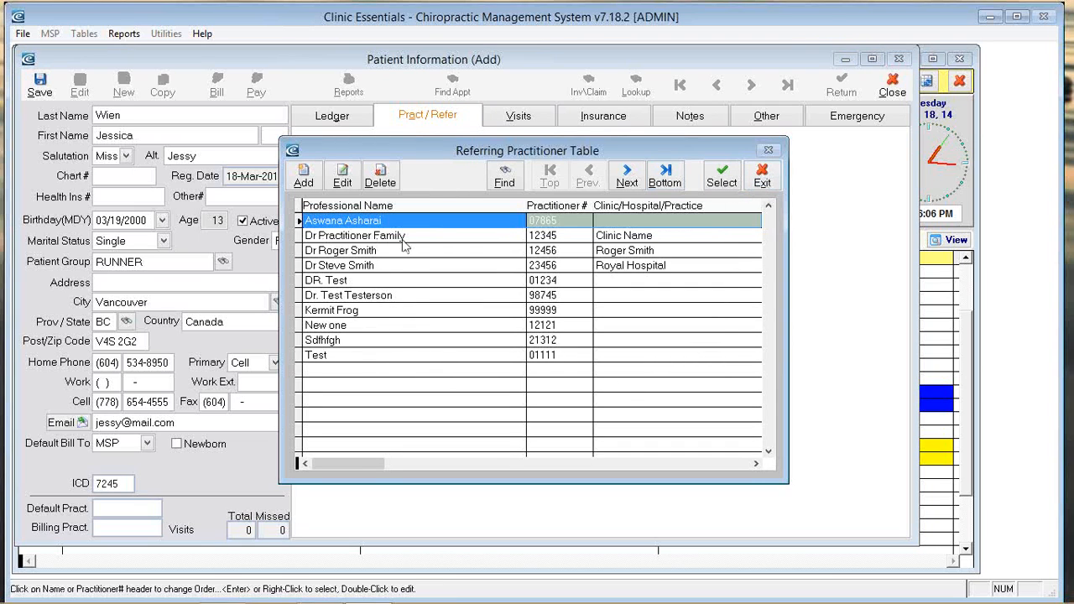
Step: Pick the family doctor from the practitioner table and an existing patient as the referral
right_click(377, 264)
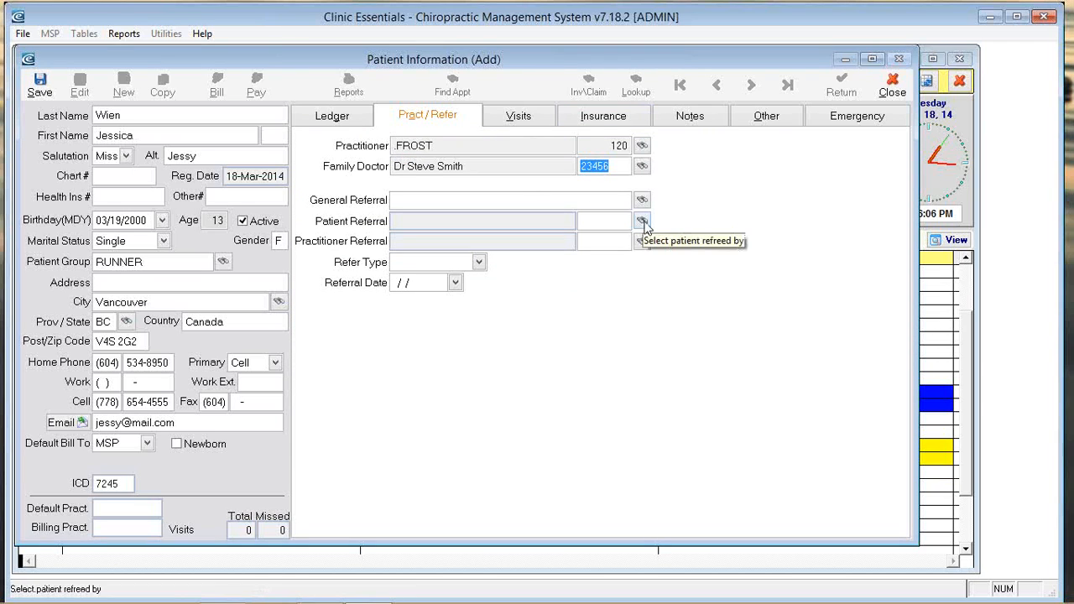
left_click(642, 221)
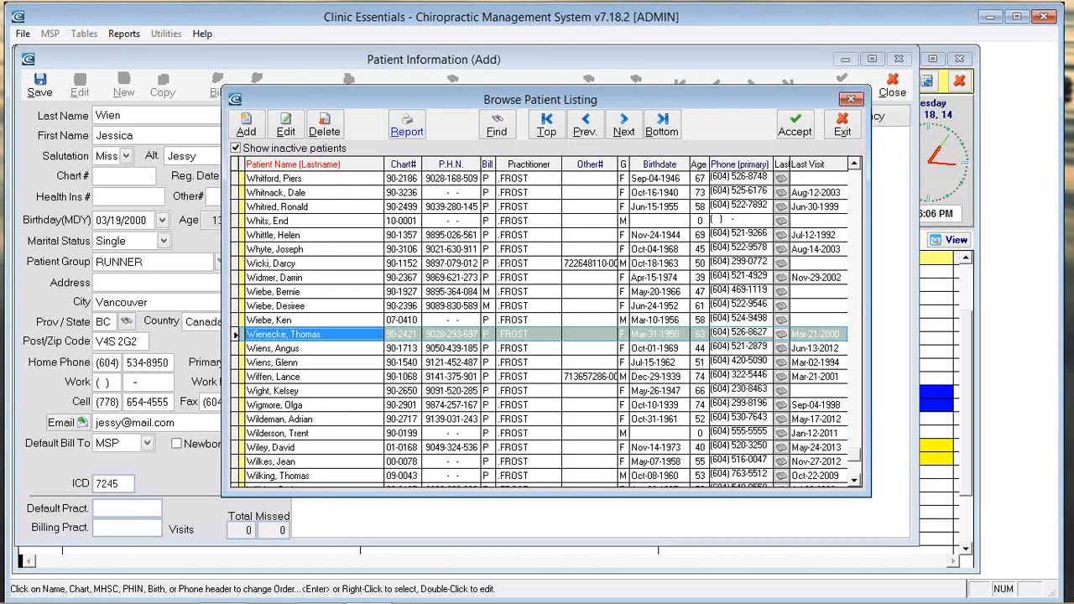
key("Escape")
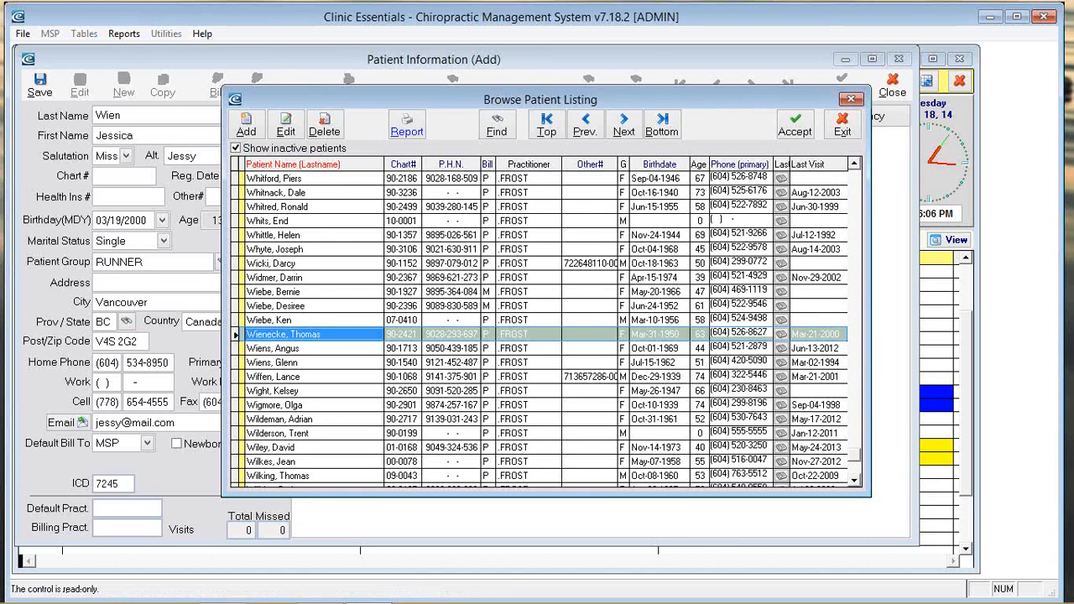
key("Down")
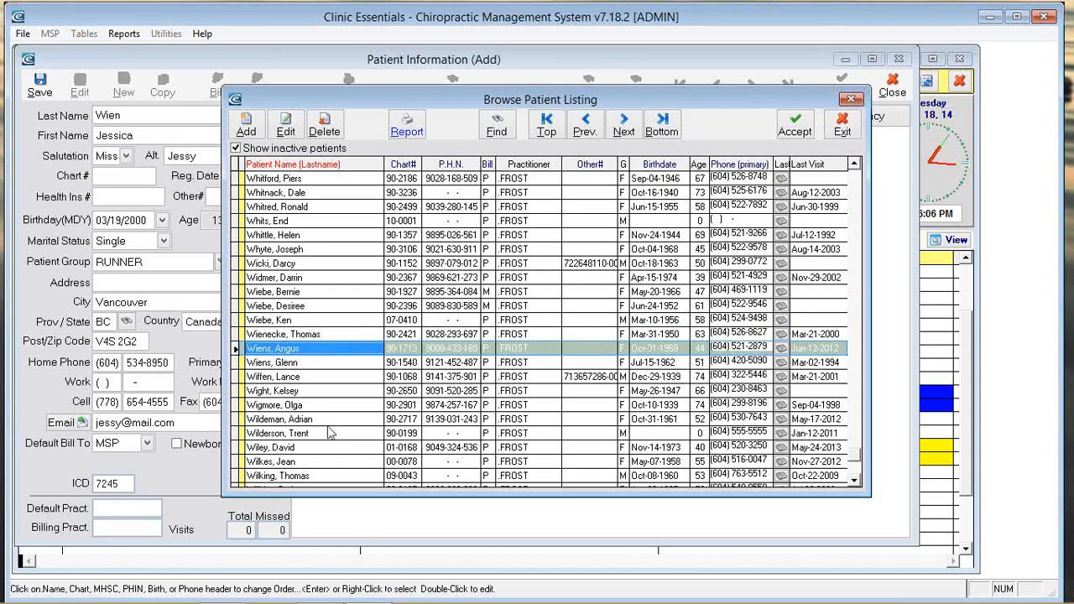
key("Return")
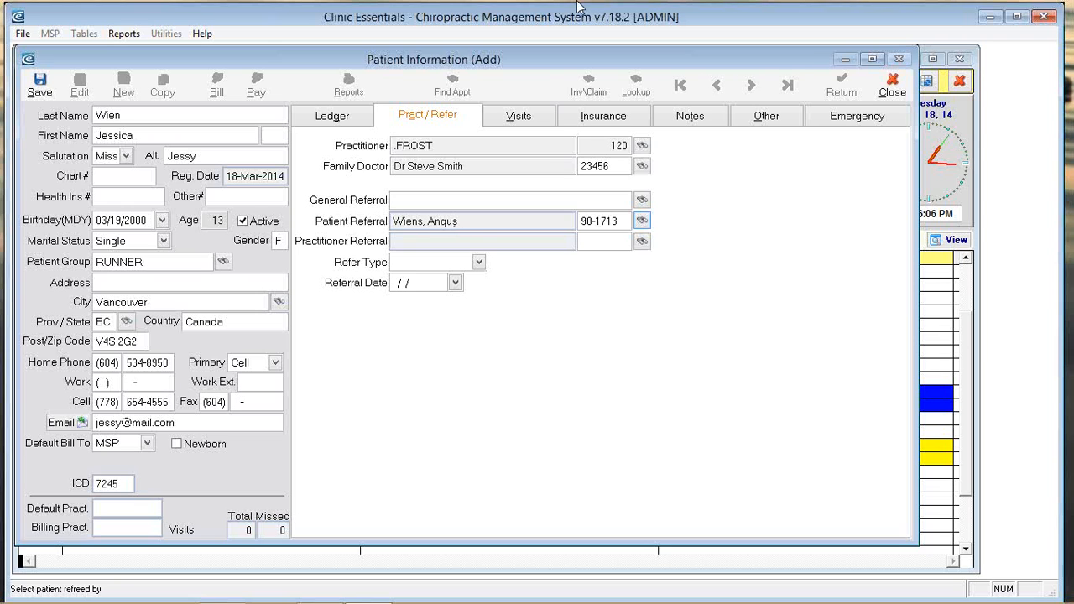
Step: Set general referral to WEBSITE and the referring practitioner to the family doctor
left_click(643, 201)
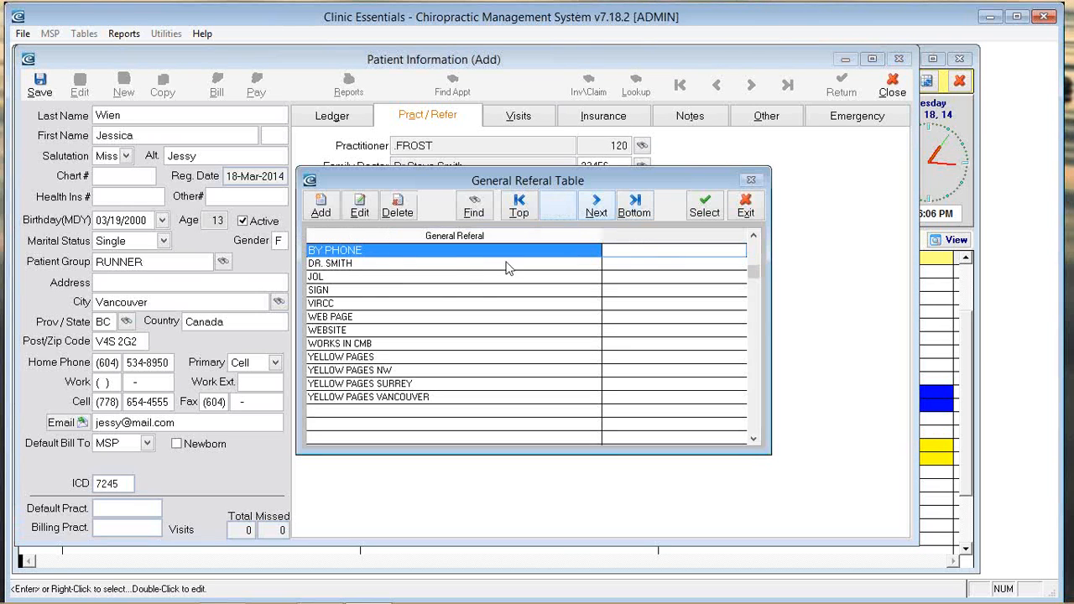
right_click(340, 330)
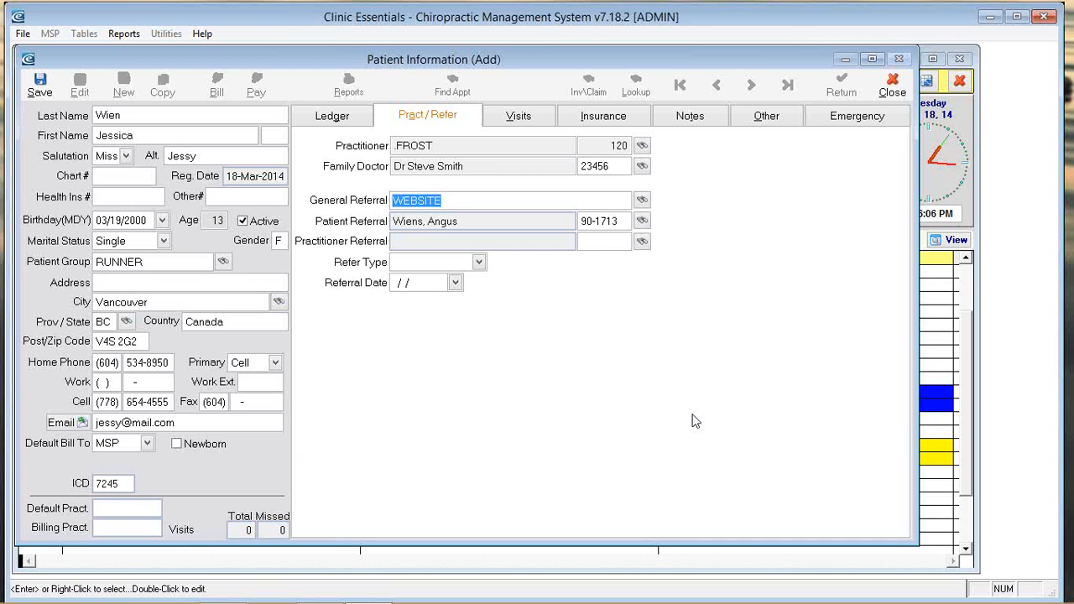
left_click(642, 241)
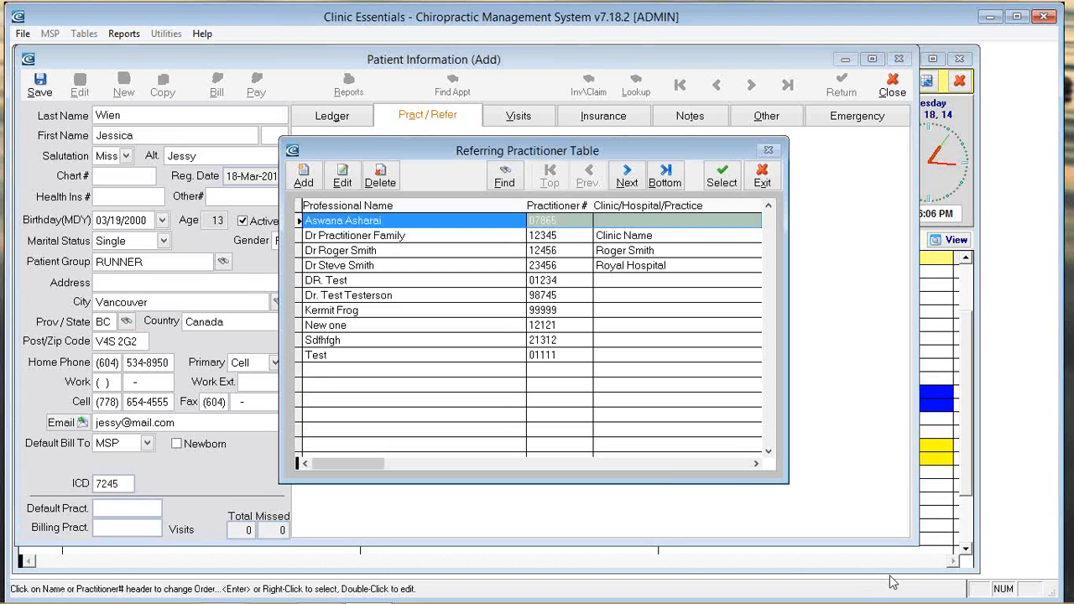
right_click(391, 265)
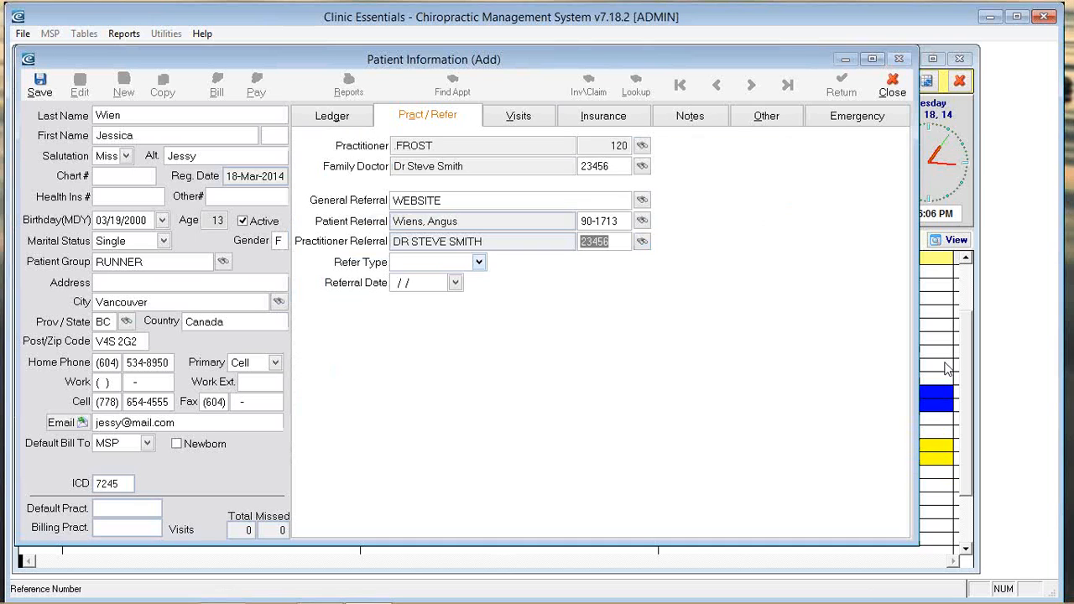
Step: Leave Refer Type empty and show the patient's Visits page
left_click(480, 263)
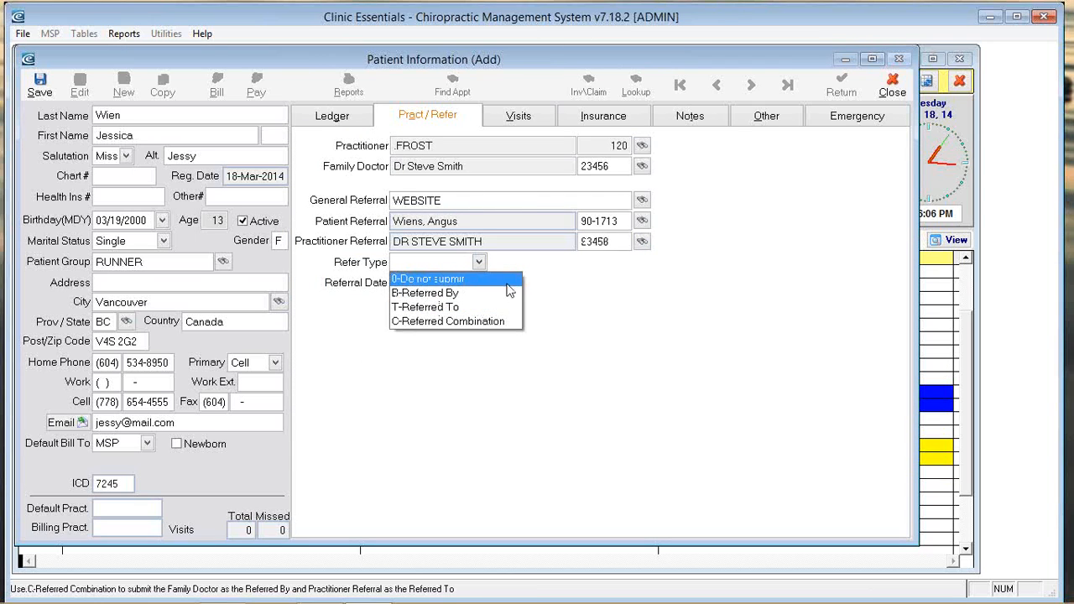
left_click(564, 286)
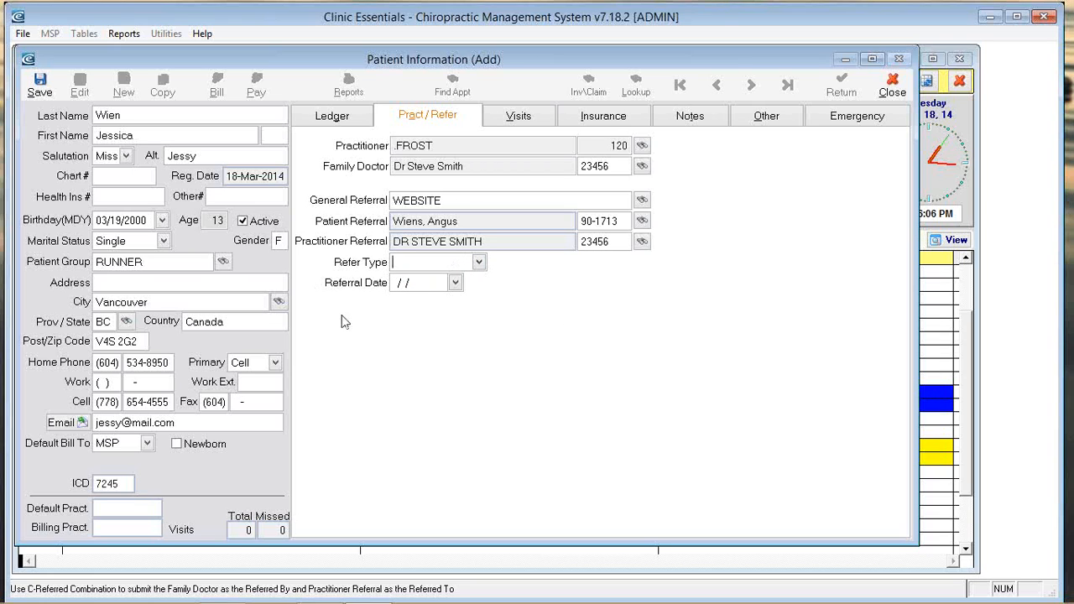
left_click(520, 119)
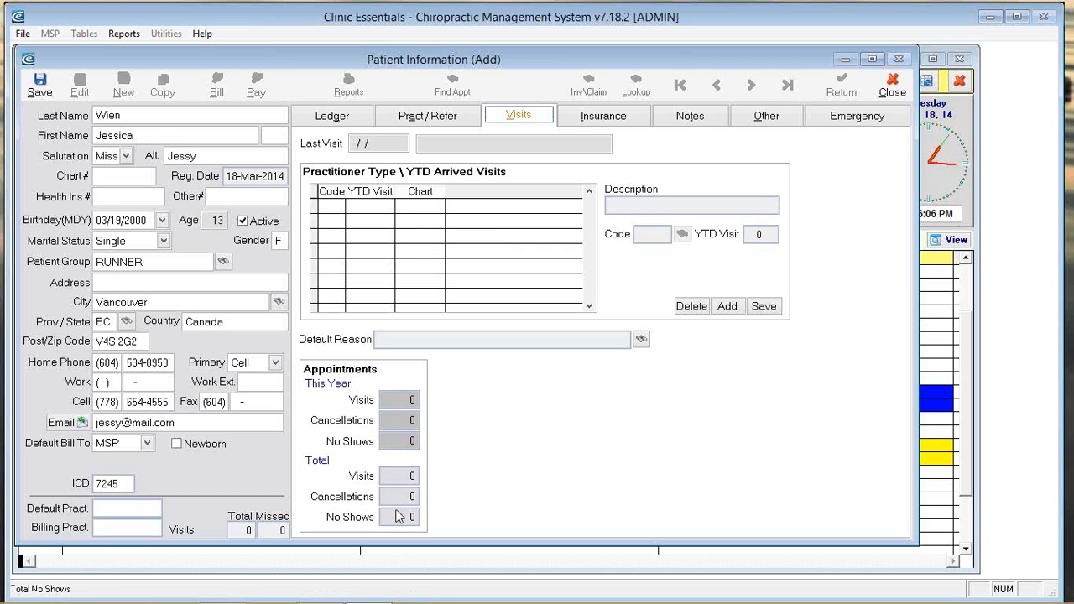
Step: Review the empty Insurance page, then switch to the Notes page
left_click(610, 119)
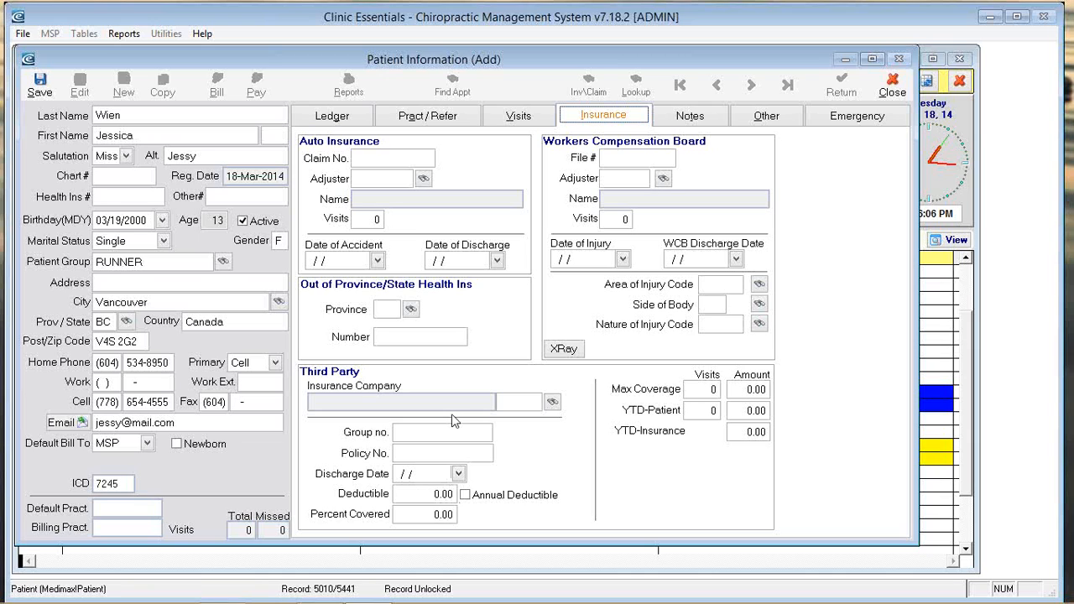
left_click(701, 118)
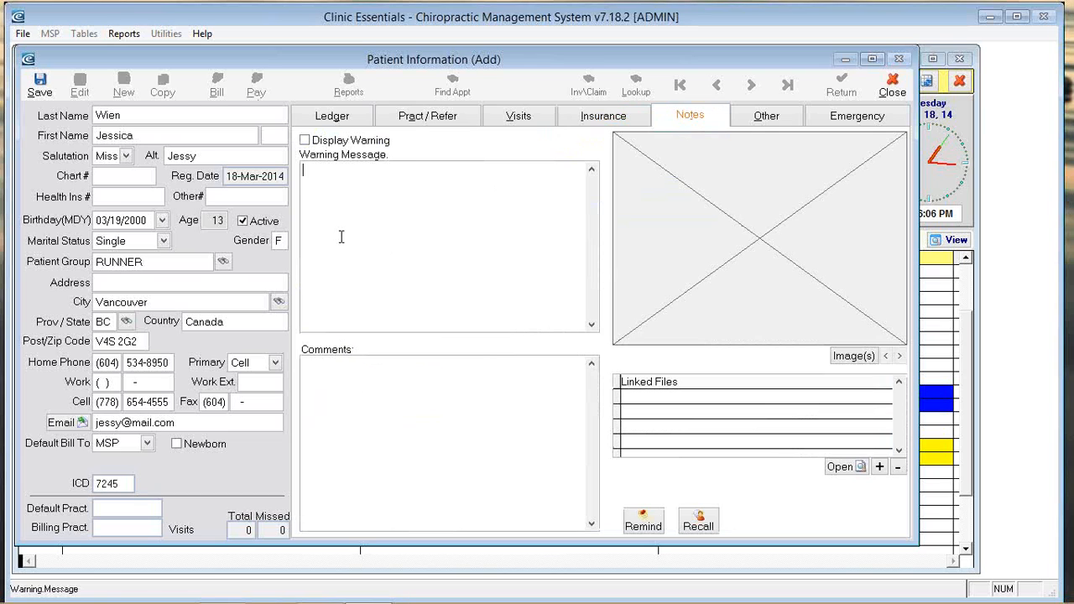
Step: Enable Display Warning with the message 'allergy to massage oil', then show the Other page
left_click(306, 140)
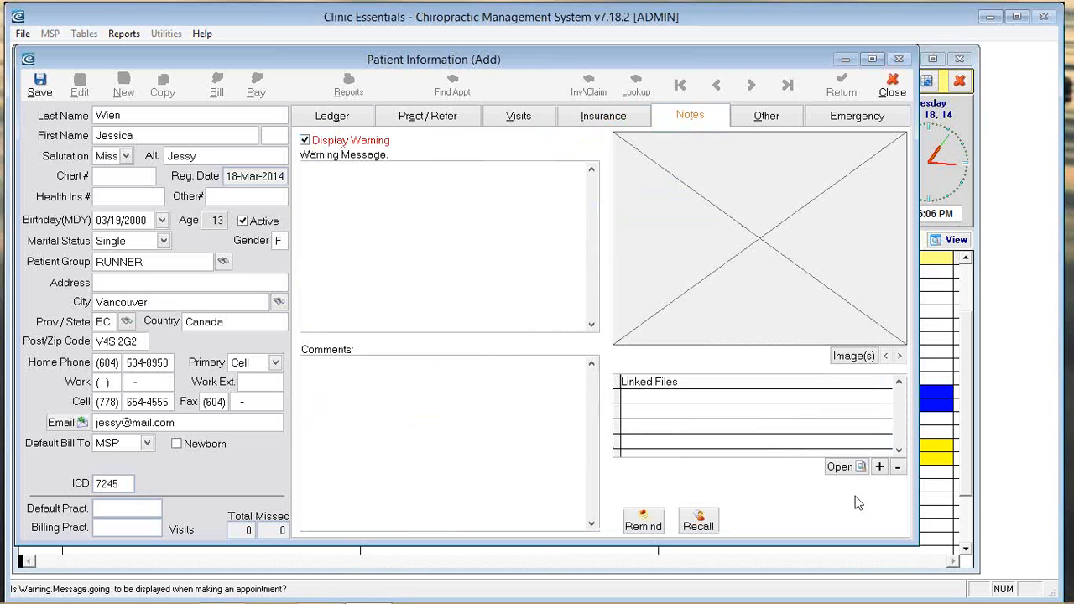
left_click(430, 270)
type("as")
key("BackSpace")
key("BackSpace")
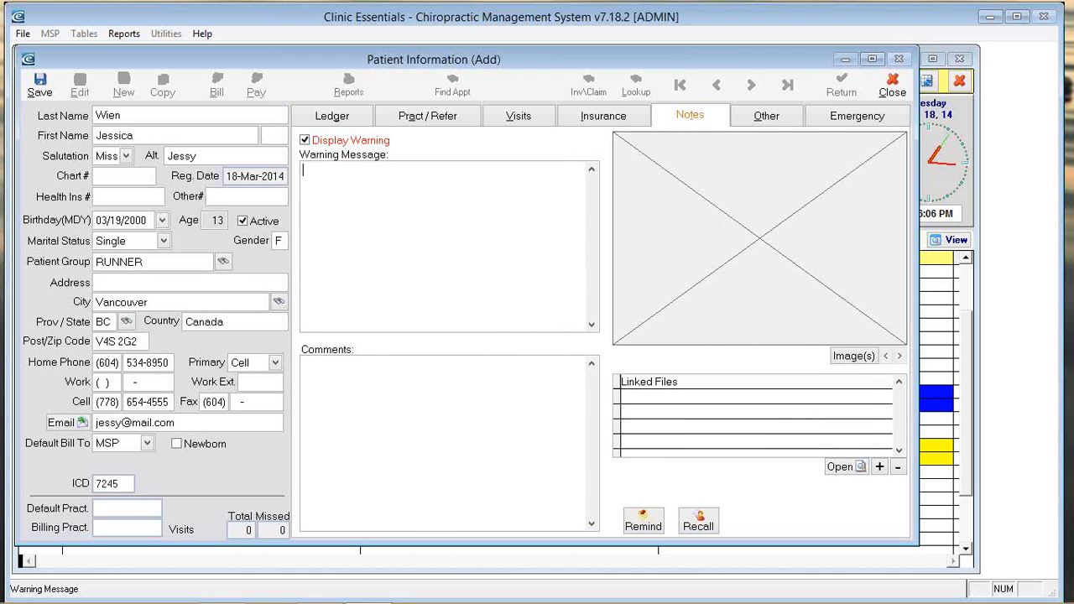
type("allergy to massage poi")
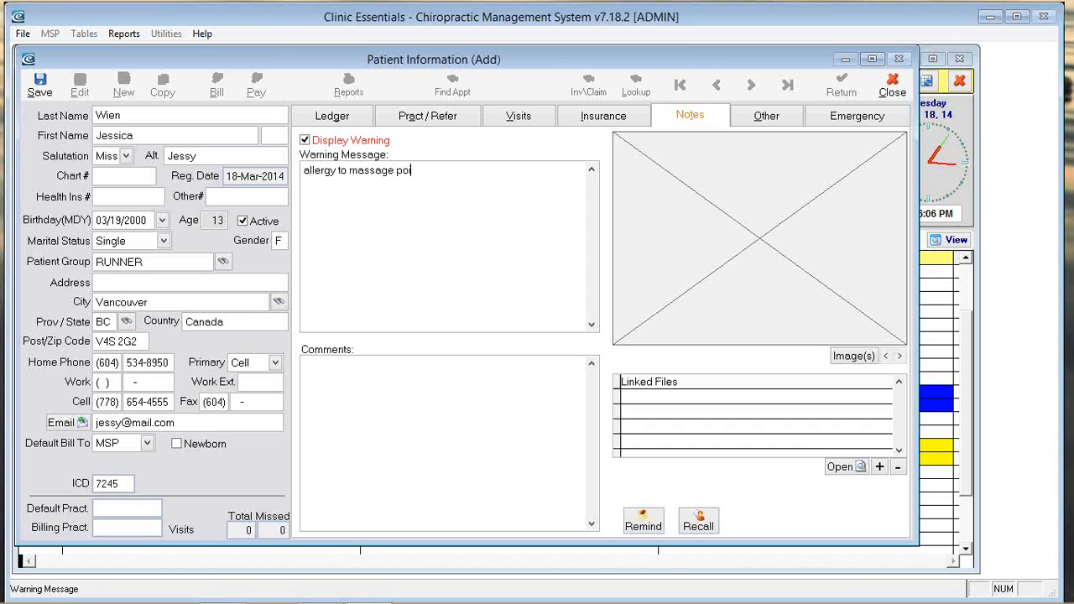
key("BackSpace")
key("BackSpace")
key("BackSpace")
type("oi")
left_click(430, 386)
left_click(767, 117)
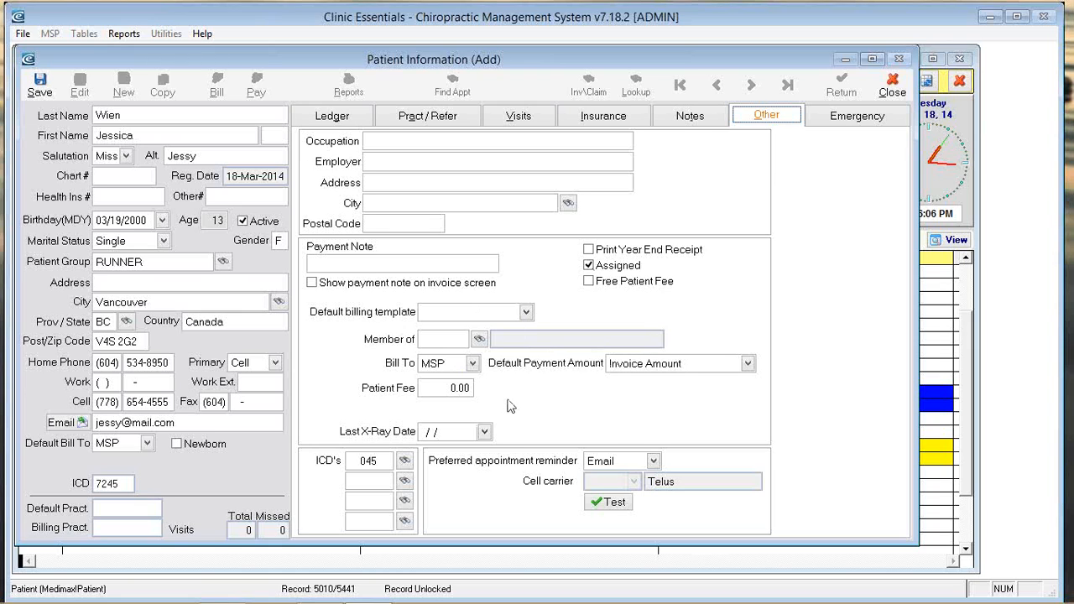
Step: Turn off Assigned and leave Free Patient Fee unchecked
left_click(611, 270)
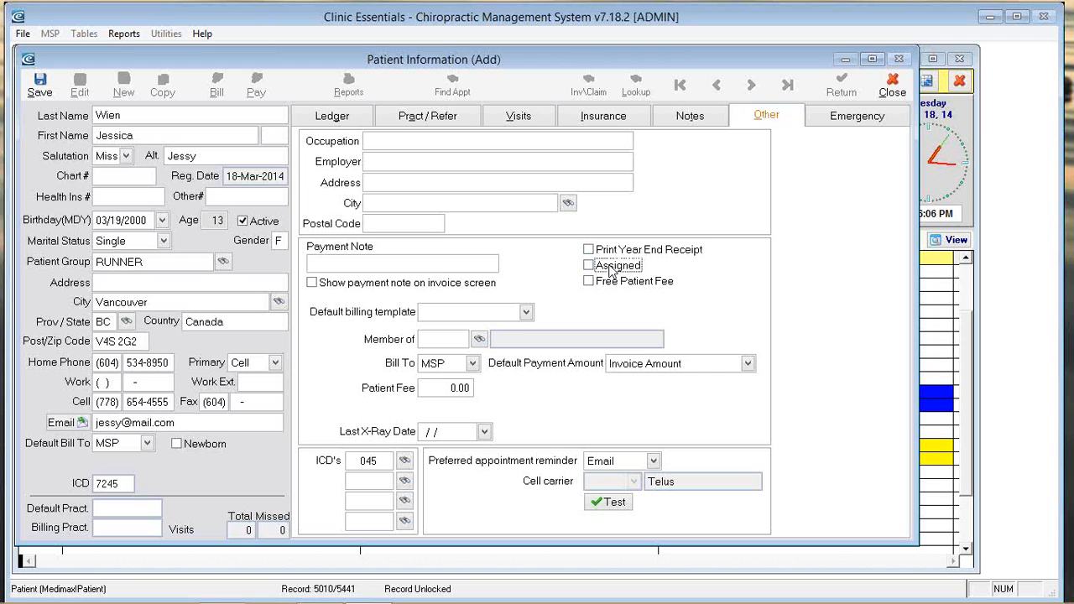
left_click(598, 286)
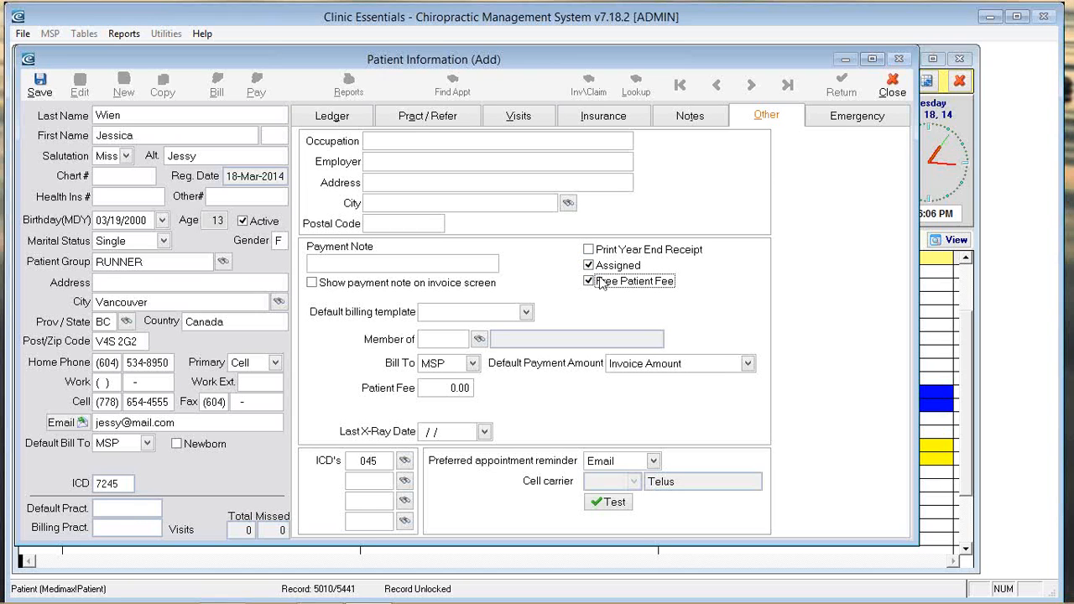
left_click(590, 282)
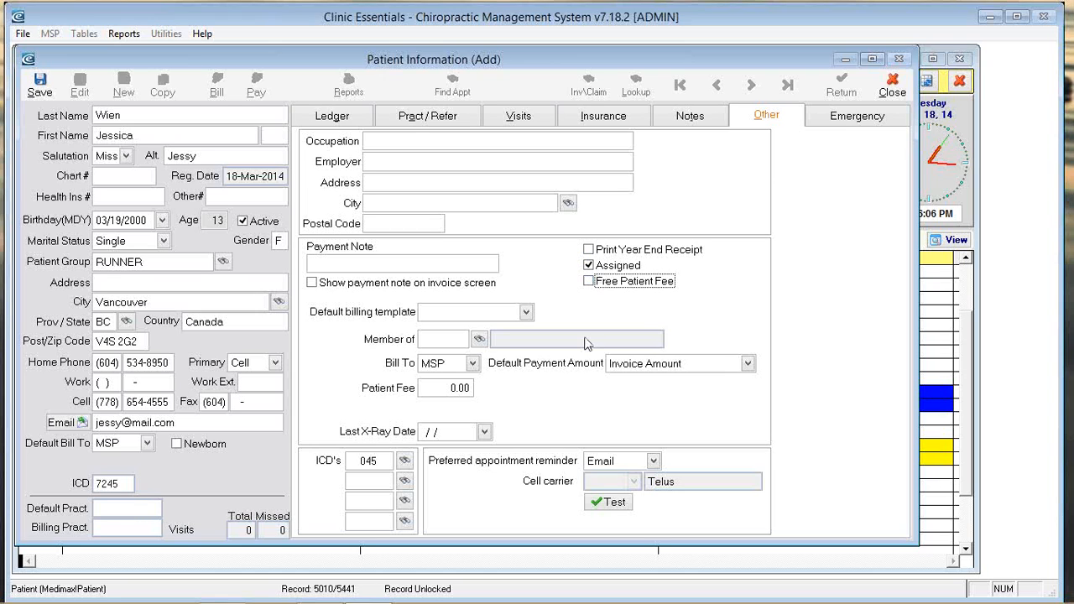
Step: Link her as a Member of an existing patient, keeping Bill To as MSP
left_click(480, 341)
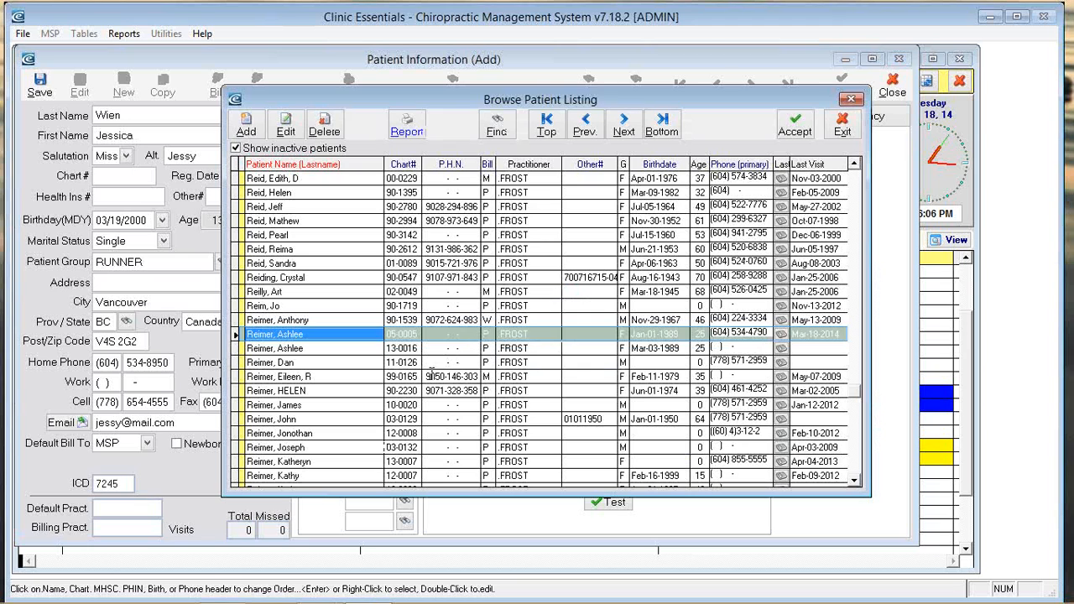
double_click(331, 447)
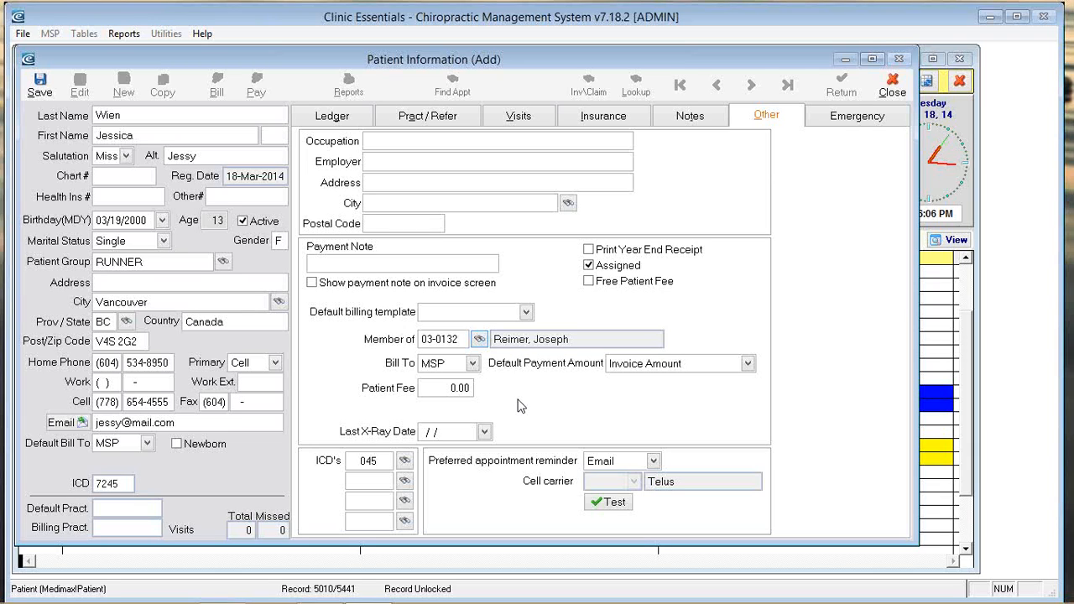
left_click(474, 366)
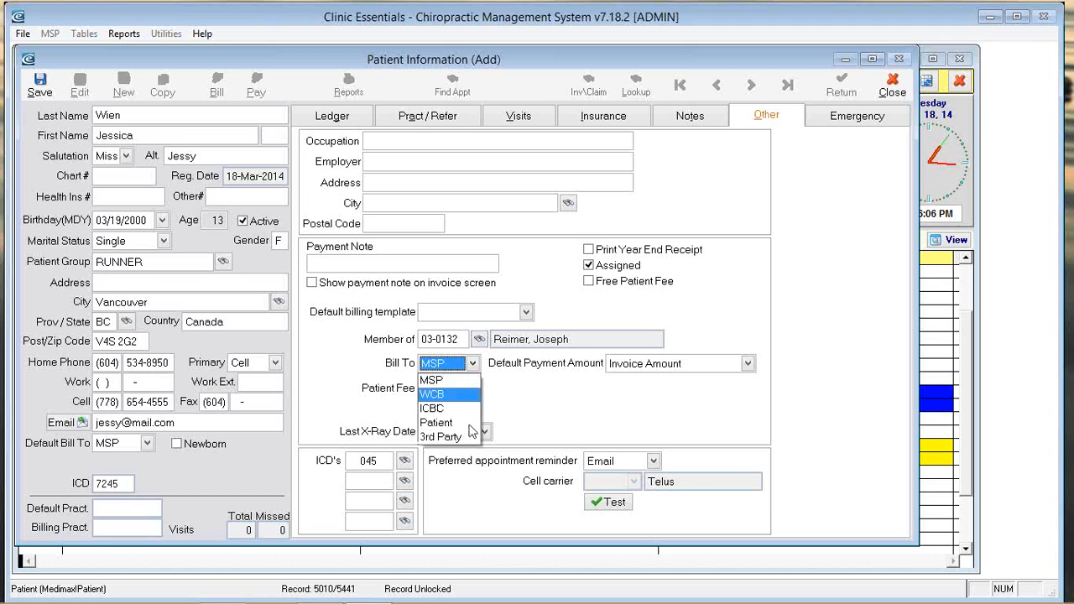
left_click(459, 381)
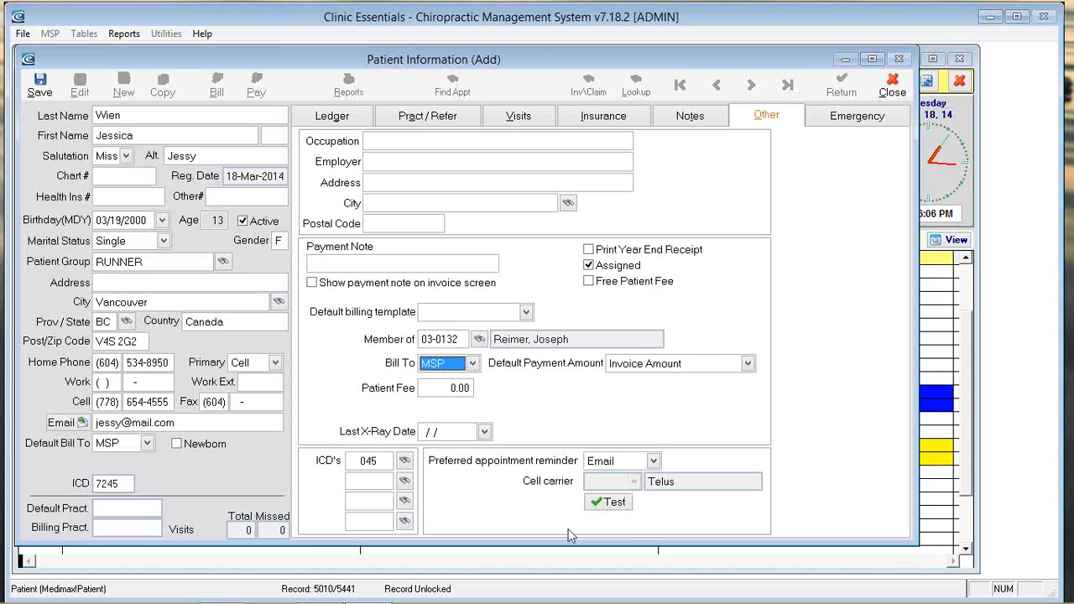
Step: Set the preferred appointment reminder method to Text
left_click(653, 460)
left_click(650, 475)
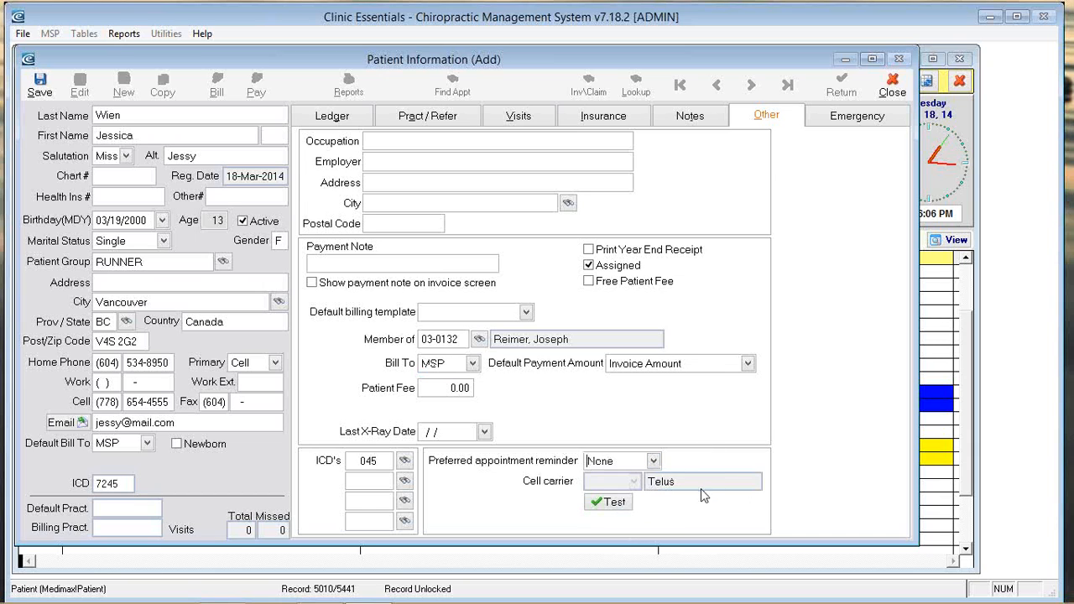
left_click(653, 460)
left_click(631, 493)
left_click(653, 460)
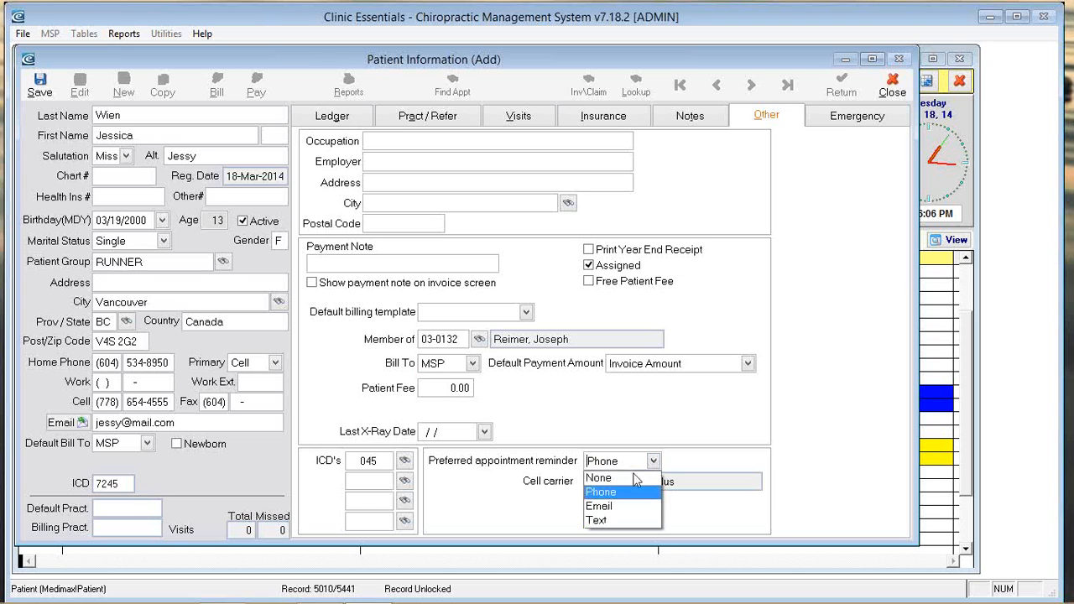
left_click(600, 521)
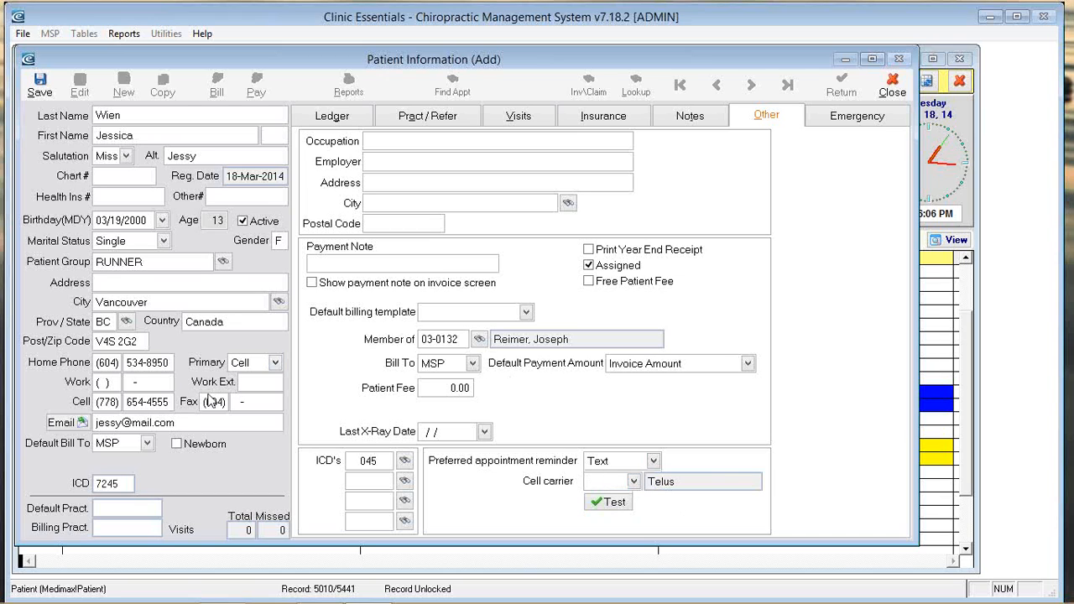
Step: Choose 9 Telus as the patient's cell carrier for text reminders
left_click(167, 402)
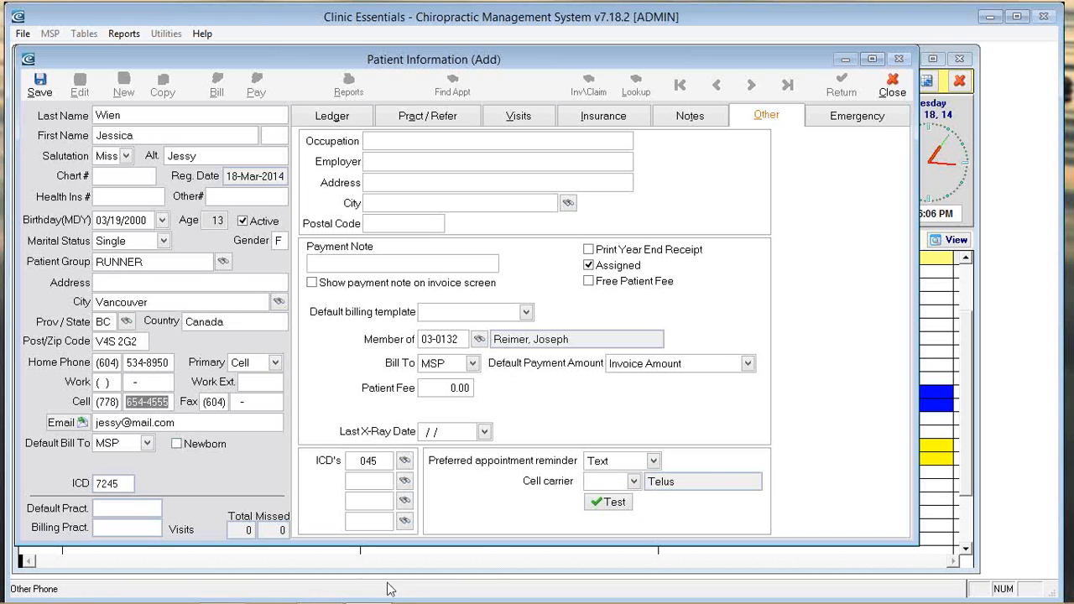
left_click(634, 481)
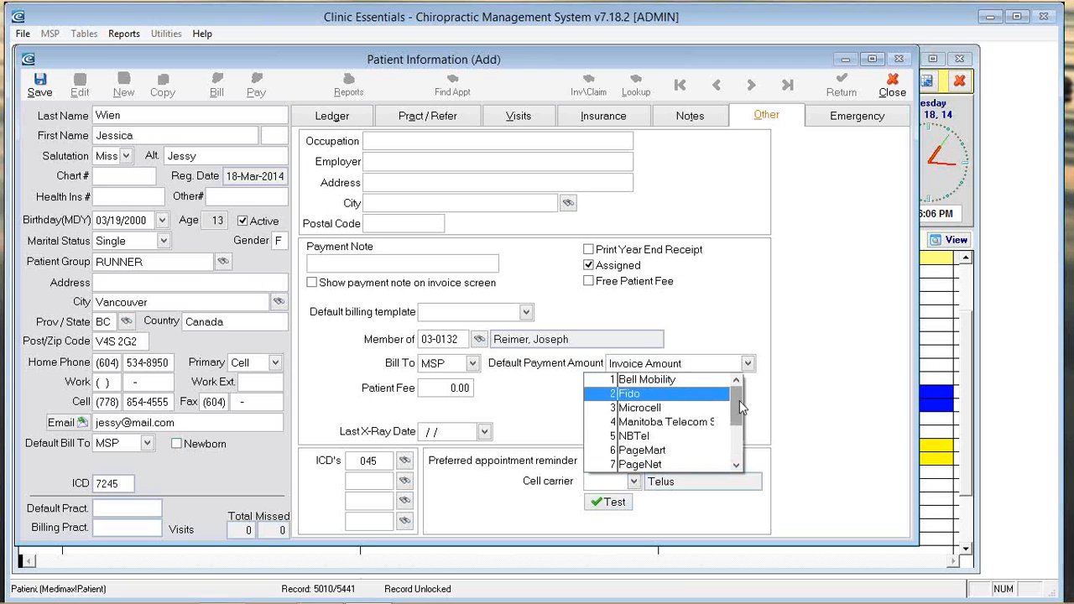
left_click_drag(740, 400, 739, 439)
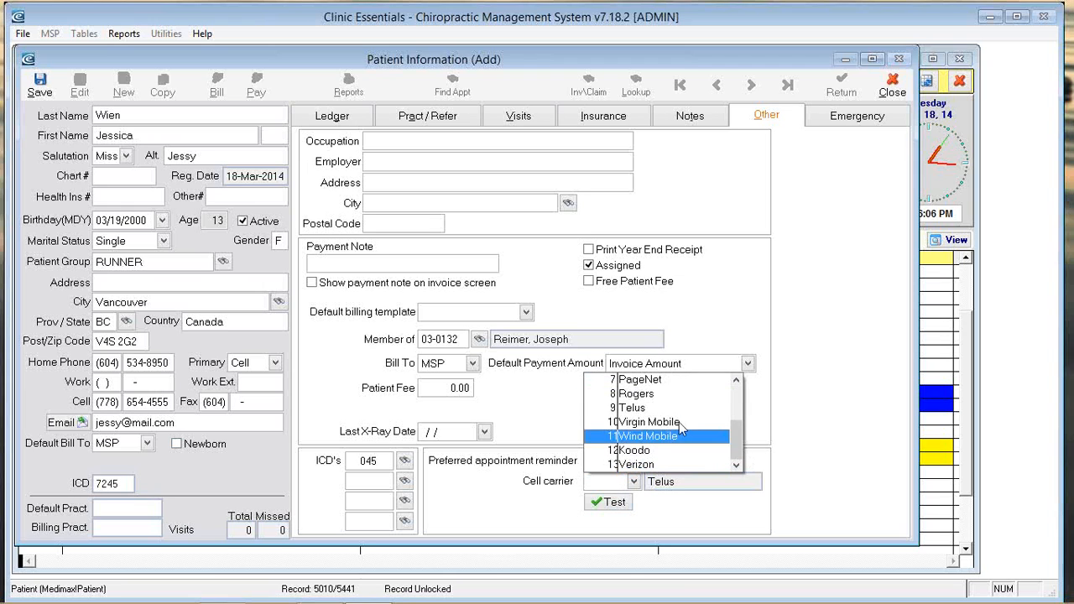
left_click(647, 402)
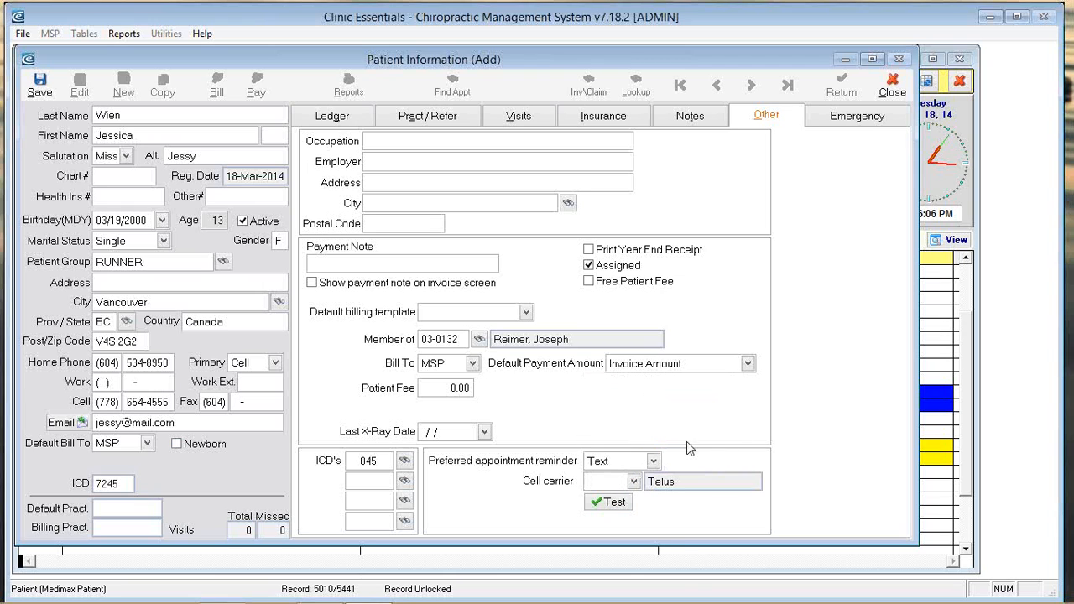
left_click(636, 483)
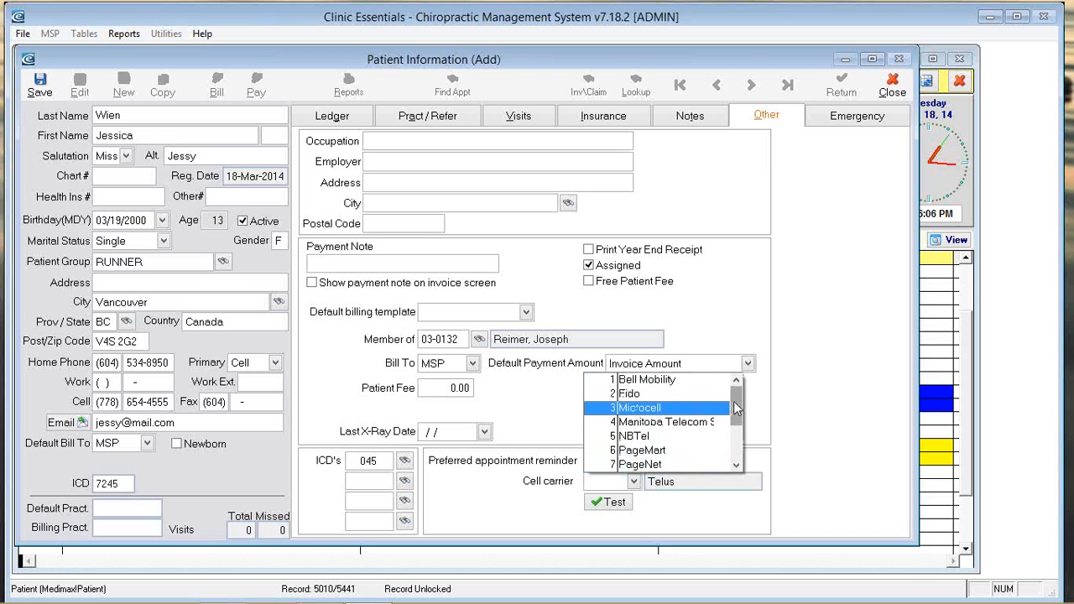
left_click_drag(737, 408, 742, 431)
left_click(664, 436)
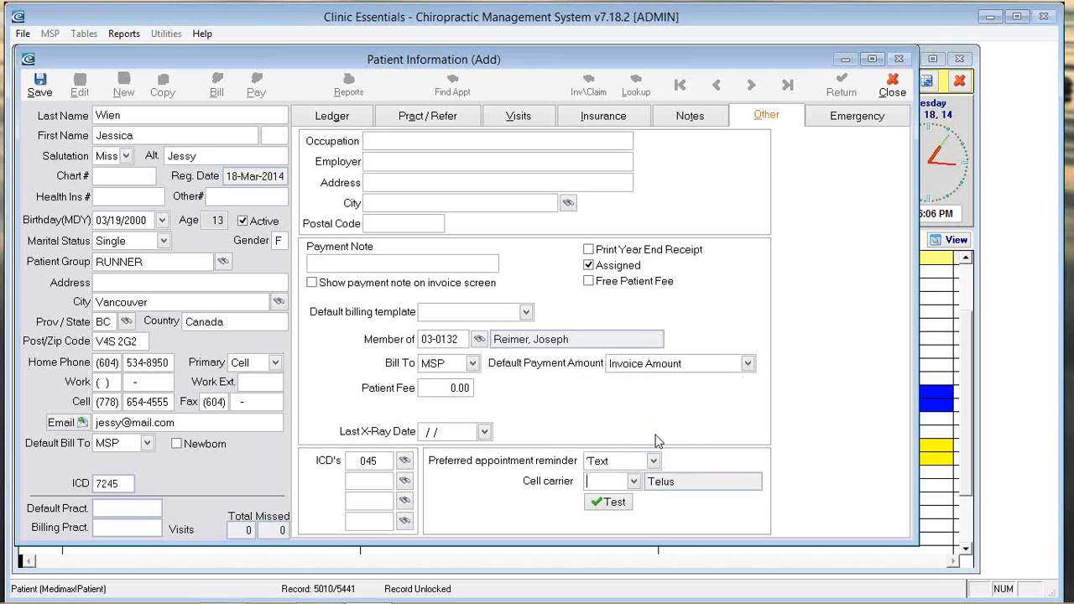
left_click(633, 482)
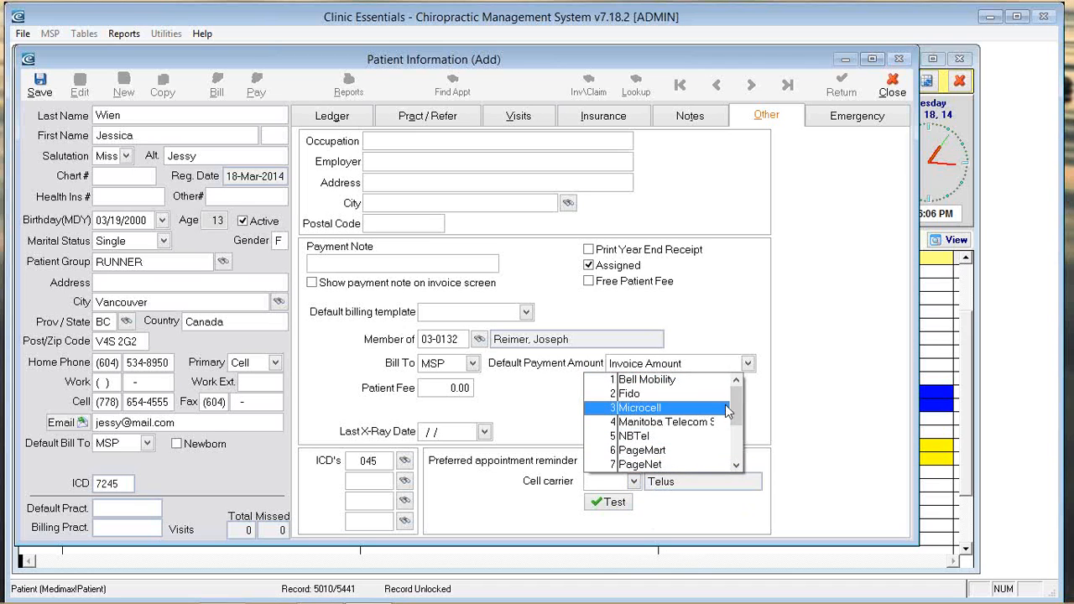
scroll(659, 448, "down", 2)
left_click(659, 437)
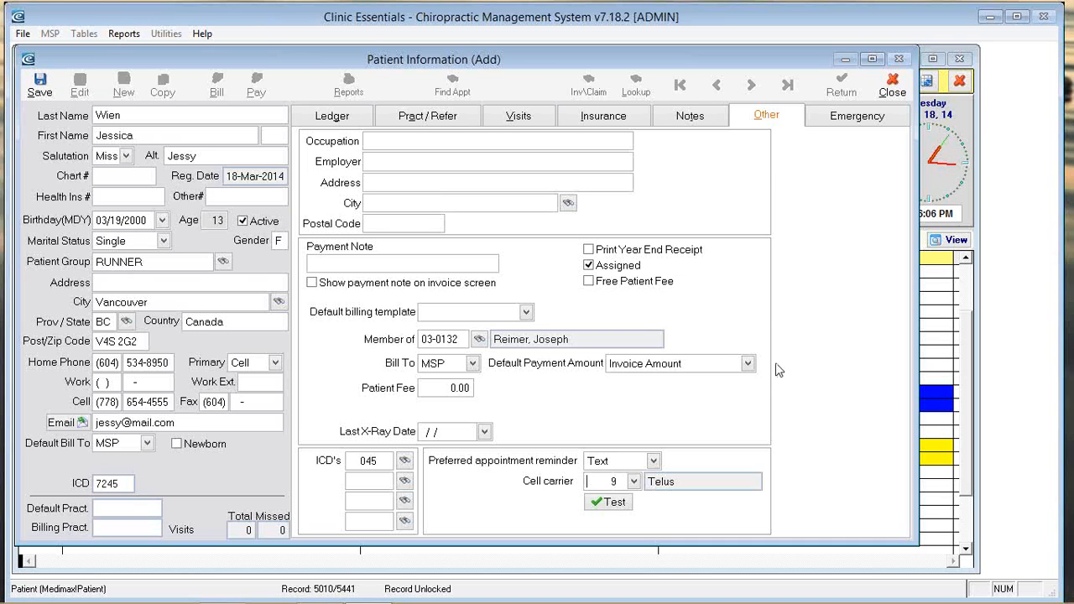
Step: Save the new patient record so the 3:00 PM NP booking shows in the scheduler
left_click(40, 84)
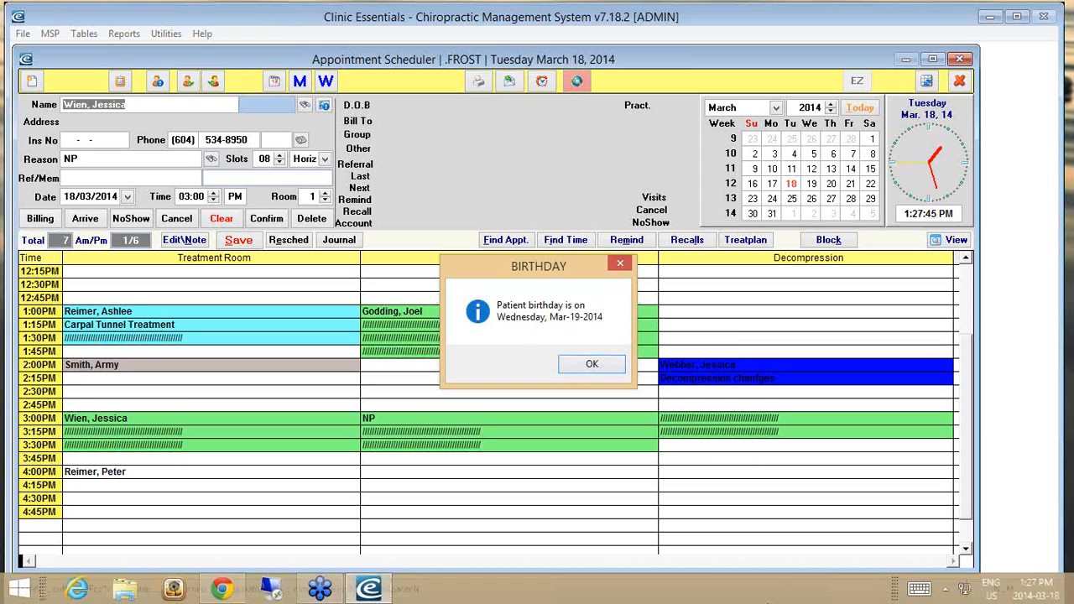
Step: Close the BIRTHDAY message, select the 3:00 PM appointment and start its invoice via Billing
left_click(594, 366)
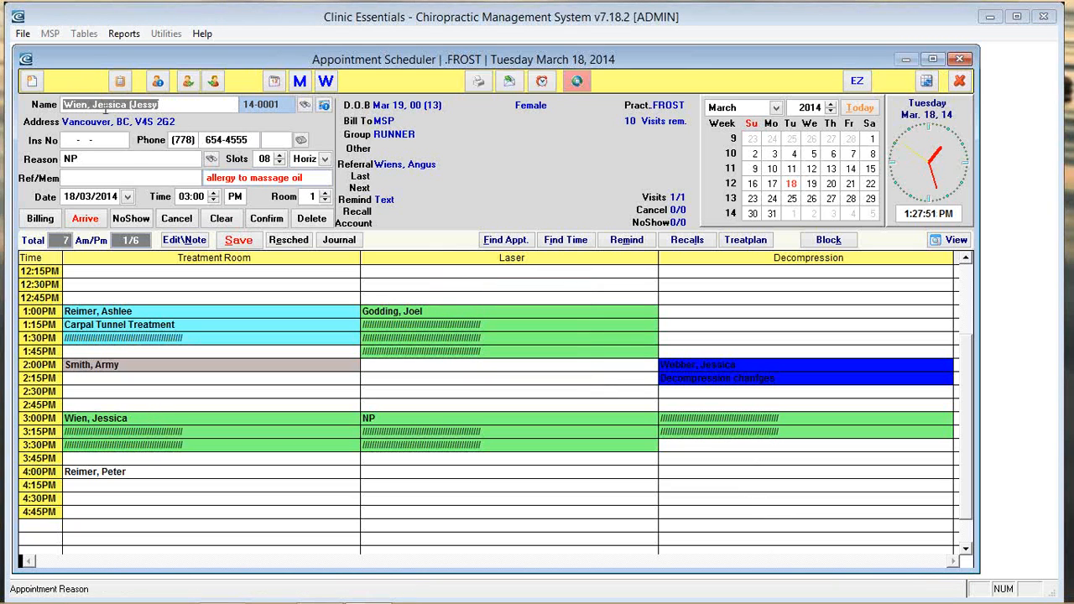
left_click(210, 139)
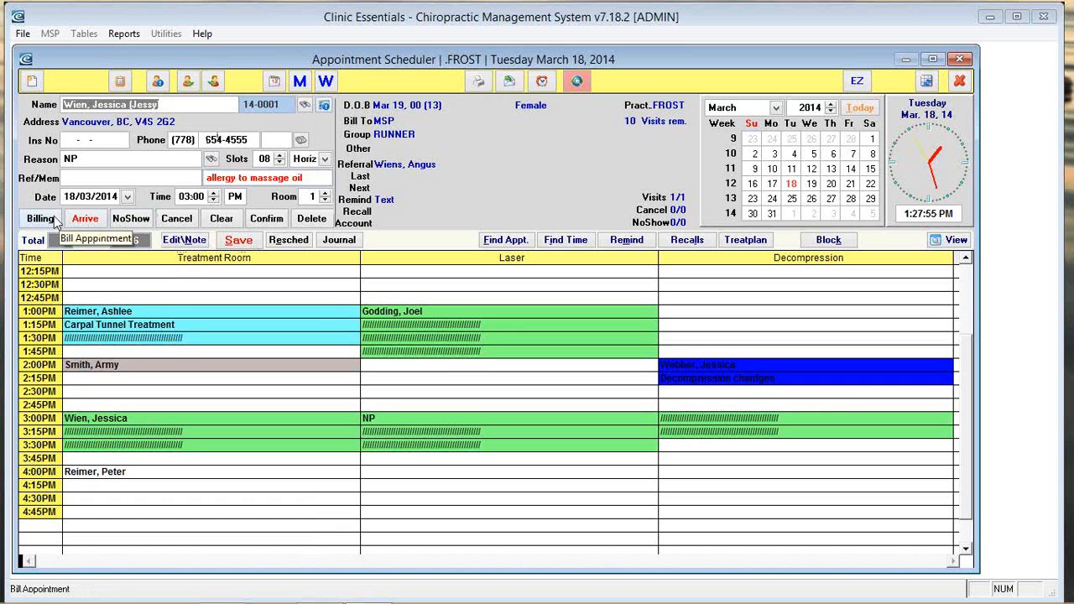
left_click(60, 224)
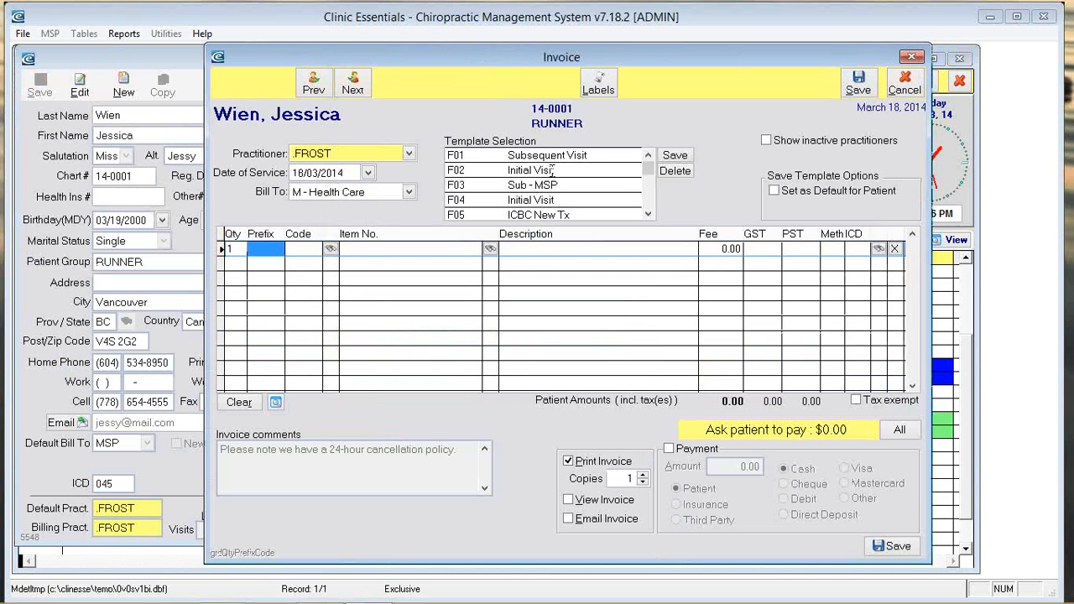
Step: Fill the invoice from template F02 Initial Visit, leaving the 23.00 fee unchanged
double_click(619, 201)
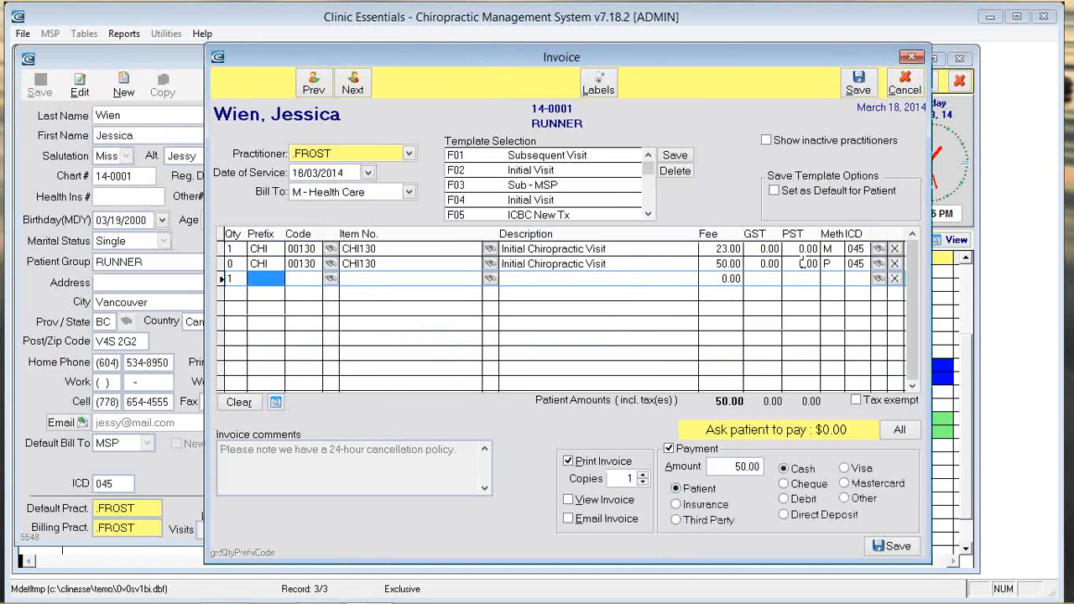
left_click(705, 248)
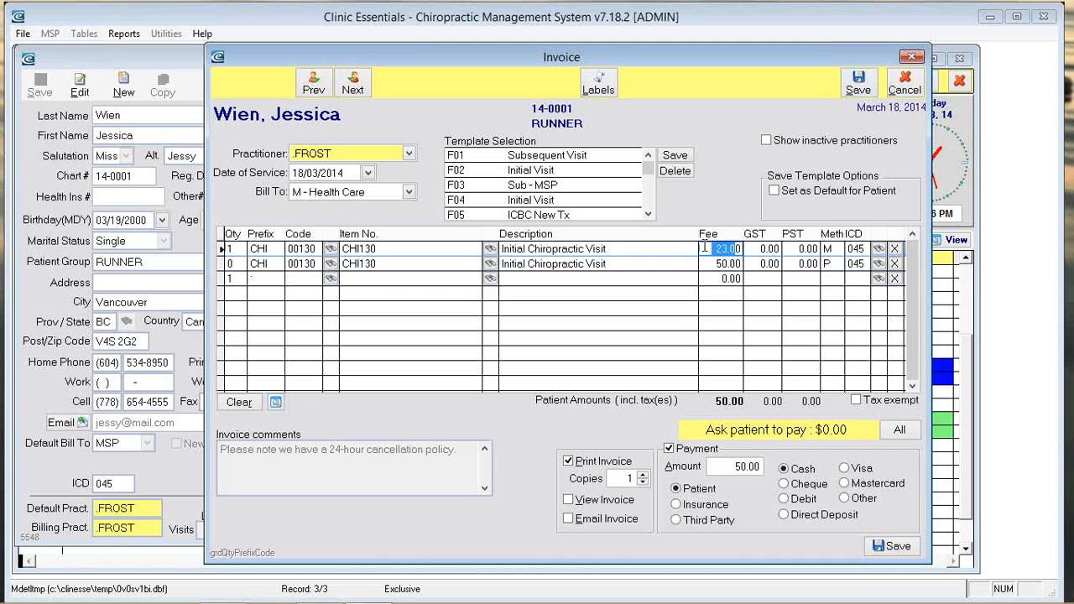
left_click(722, 249)
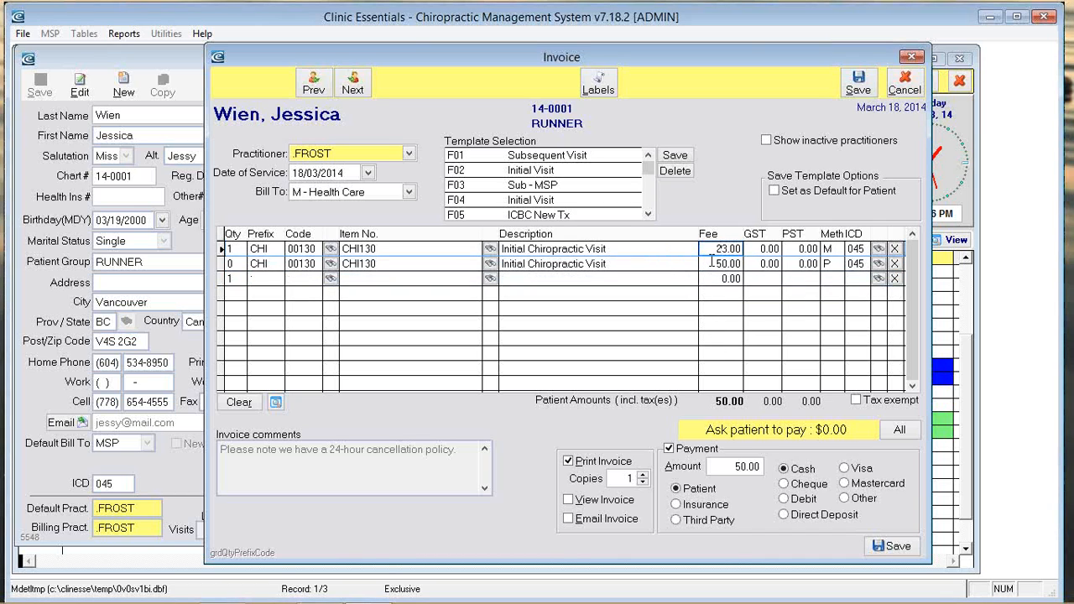
left_click(864, 292)
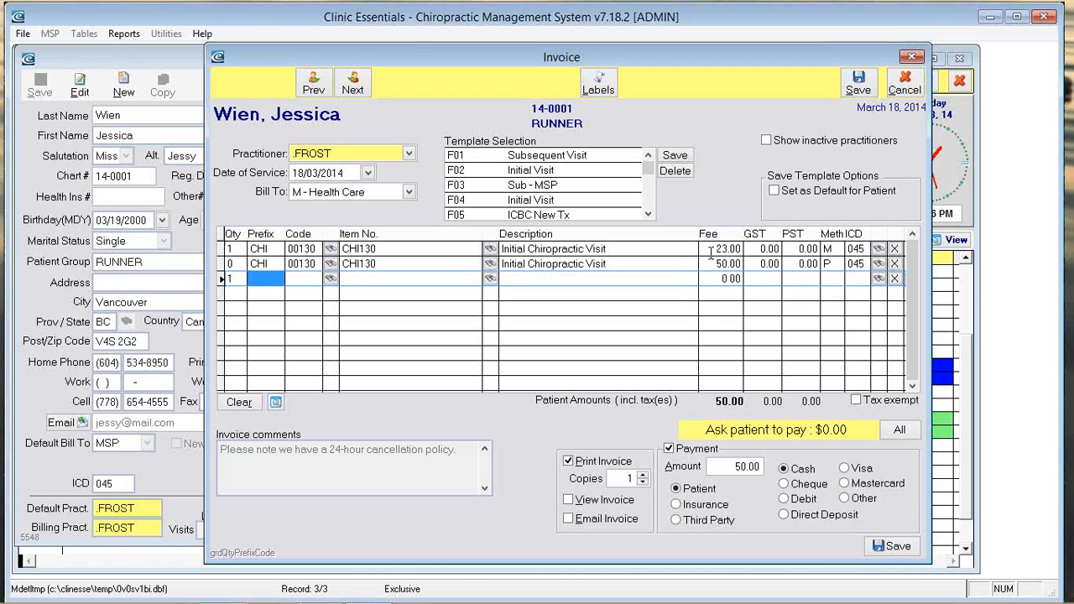
Step: Set the invoice to be emailed rather than printed, then save it
left_click(569, 519)
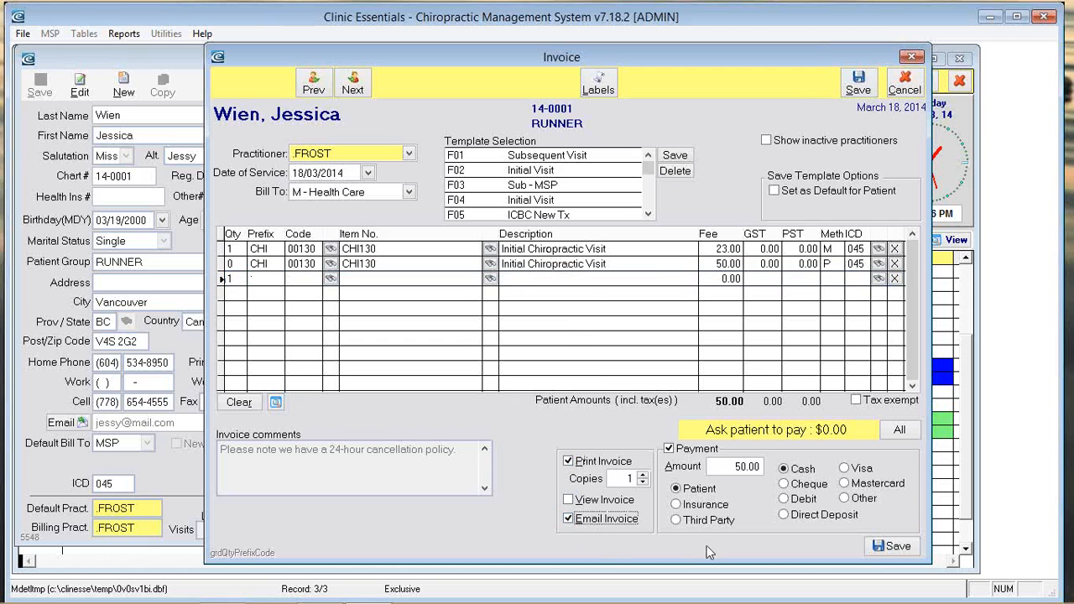
left_click(569, 461)
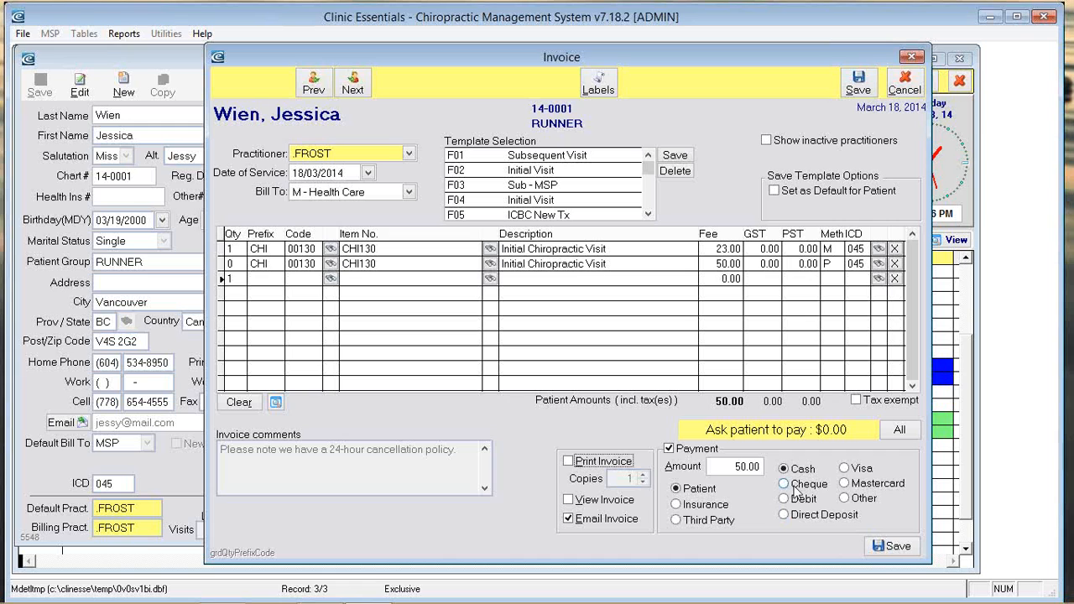
left_click(896, 547)
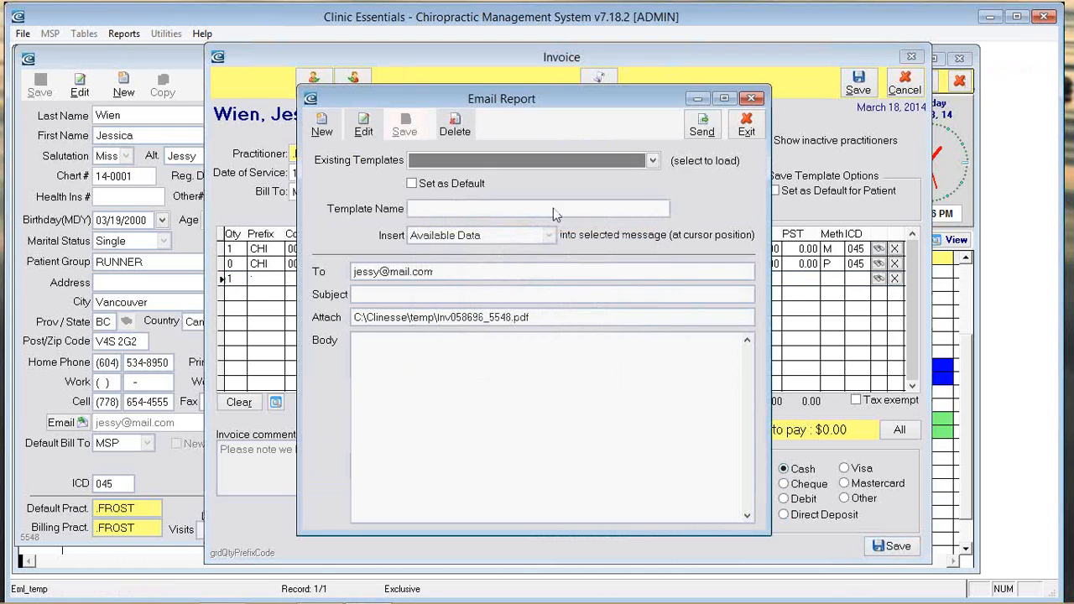
Step: Send the invoice PDF to the patient using the Email Invoice template and acknowledge the confirmation
left_click(638, 160)
left_click(507, 220)
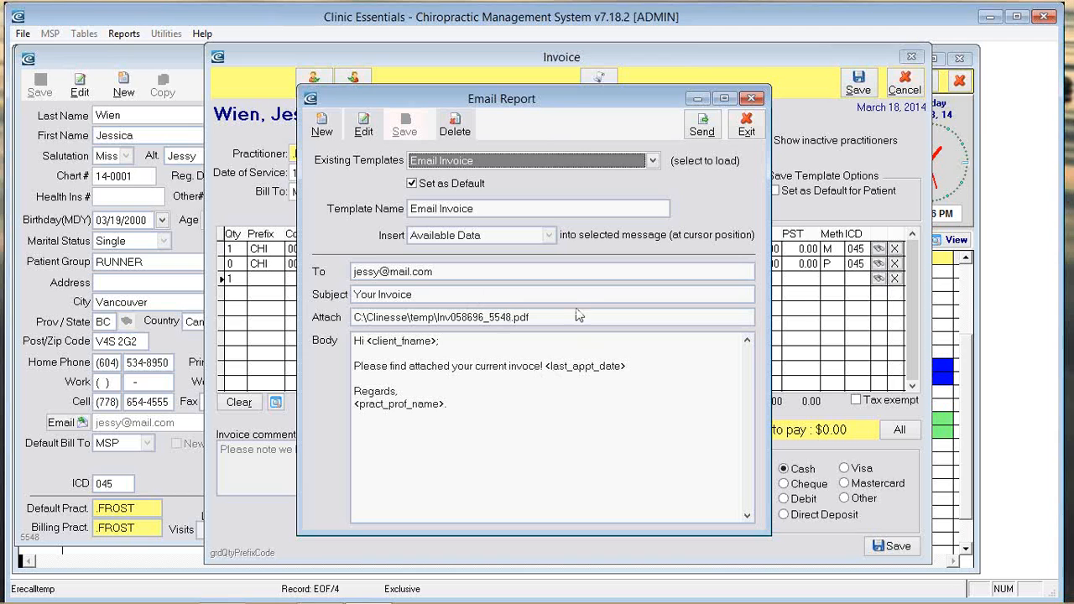
left_click(702, 126)
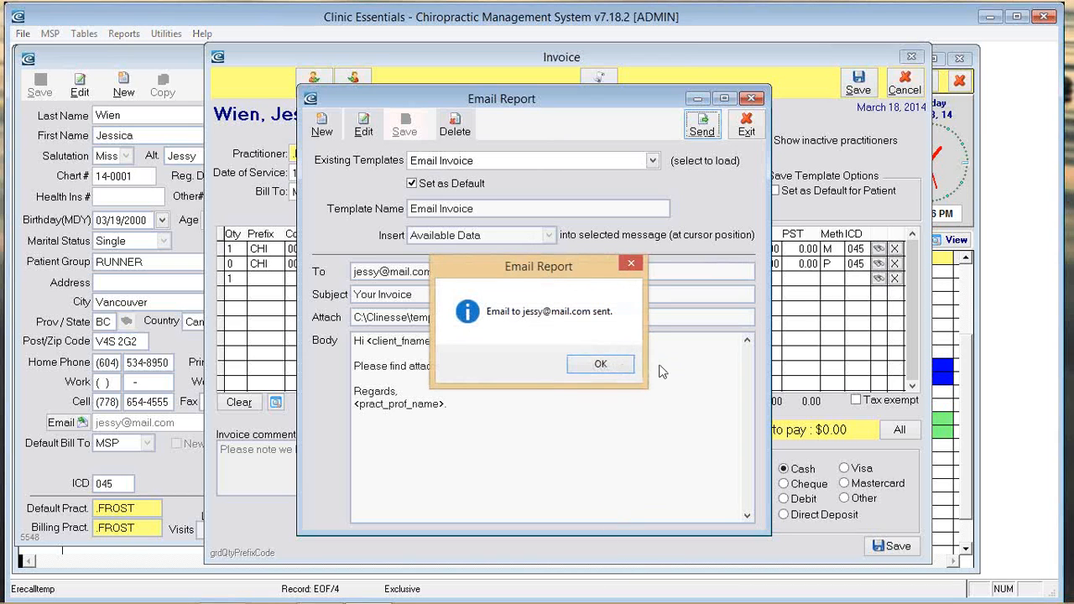
left_click(615, 372)
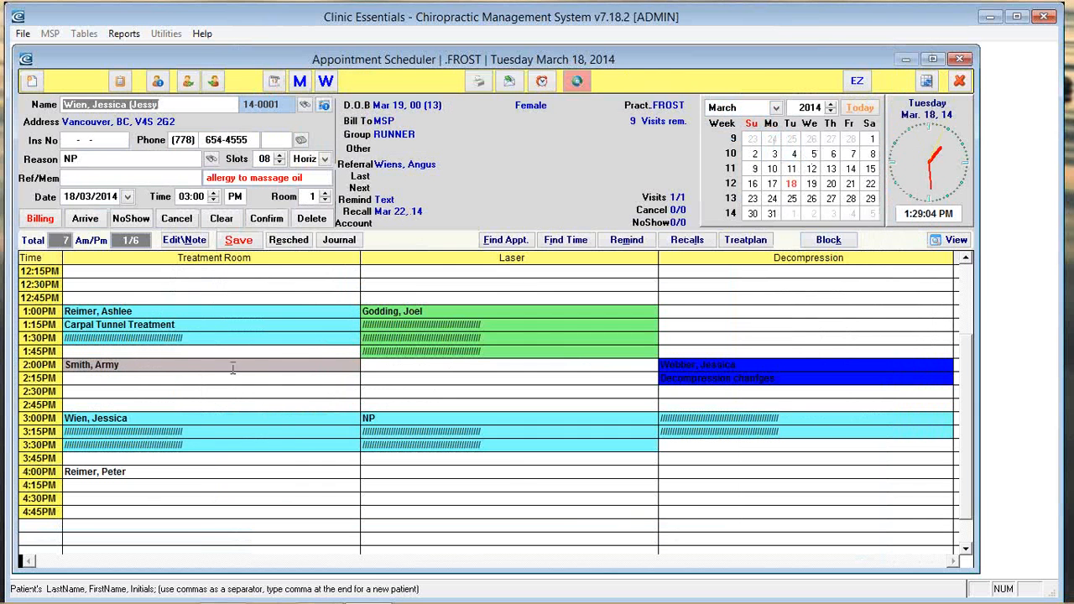
left_click(131, 377)
left_click(149, 417)
left_click(204, 396)
left_click(189, 422)
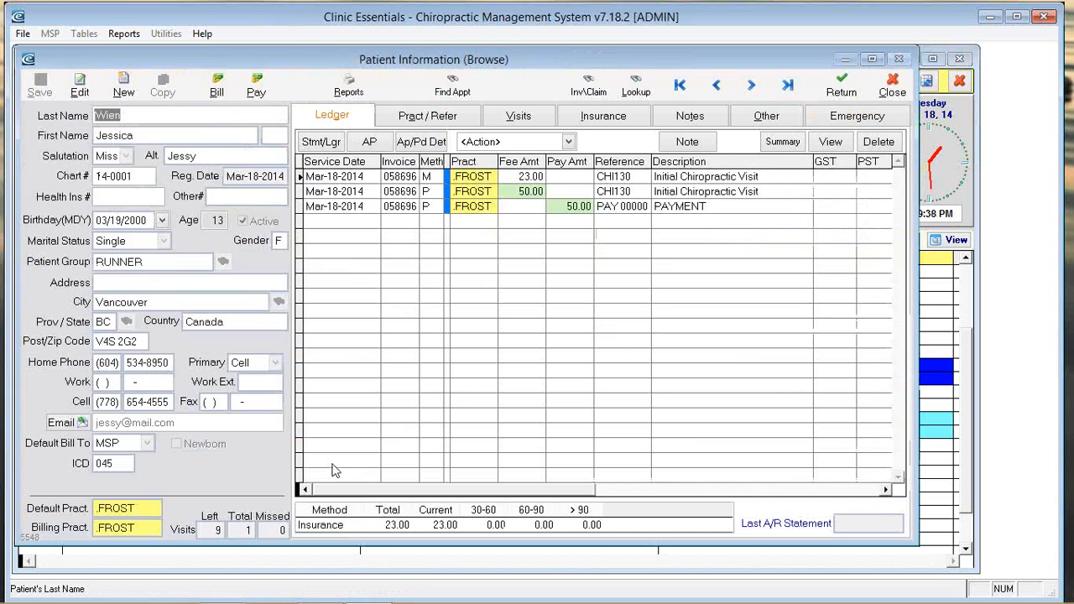
Step: Open the patient's record and account ledger from the scheduler
left_click(216, 94)
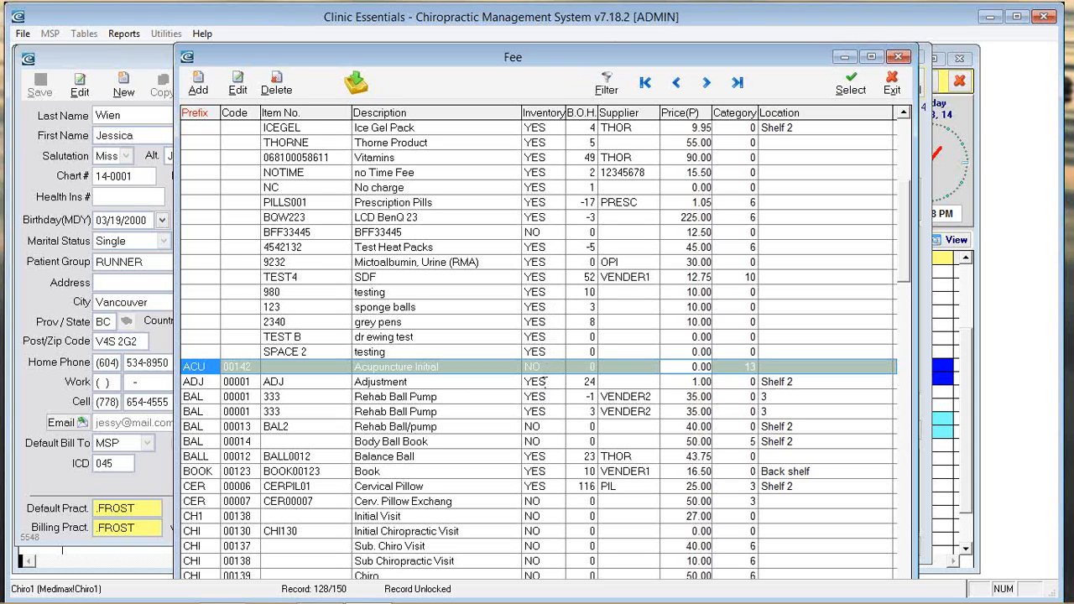
Step: Open the Adjustment item, check its stock balance of 24, and close it unchanged
left_click(541, 382)
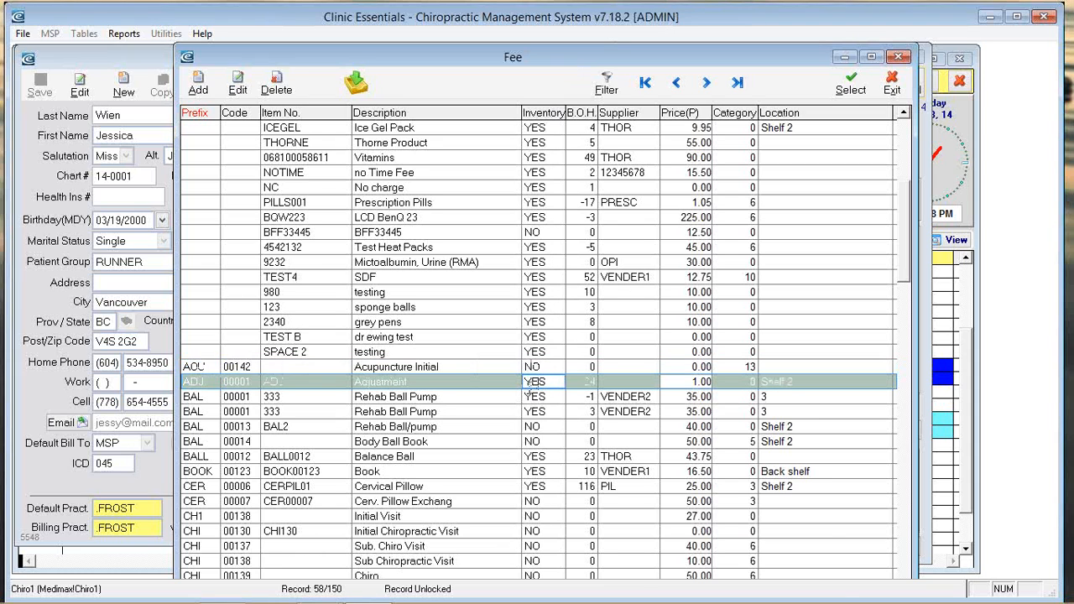
left_click(238, 84)
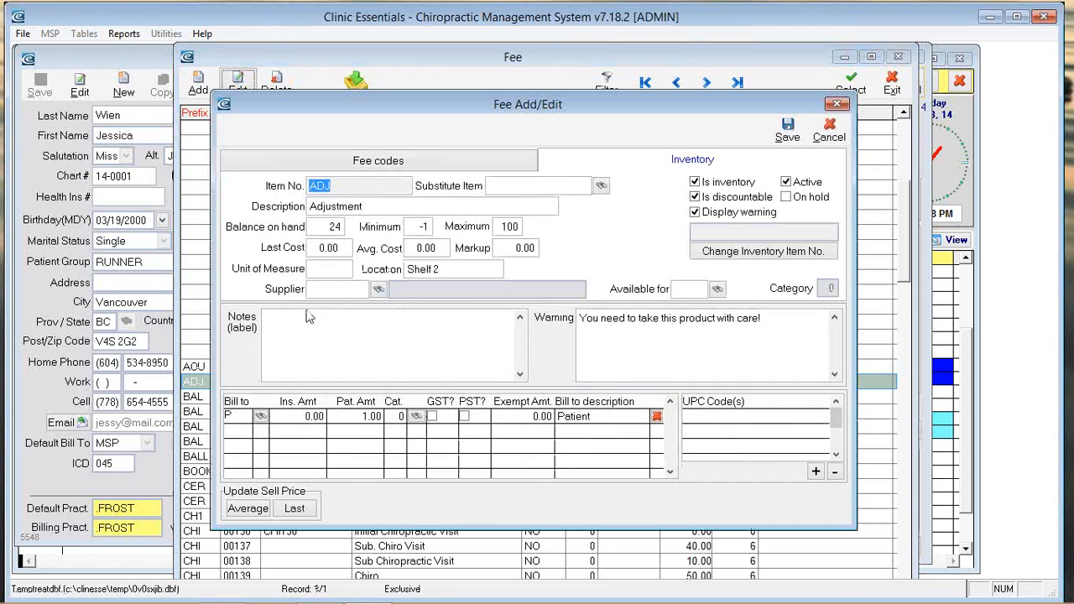
left_click(318, 227)
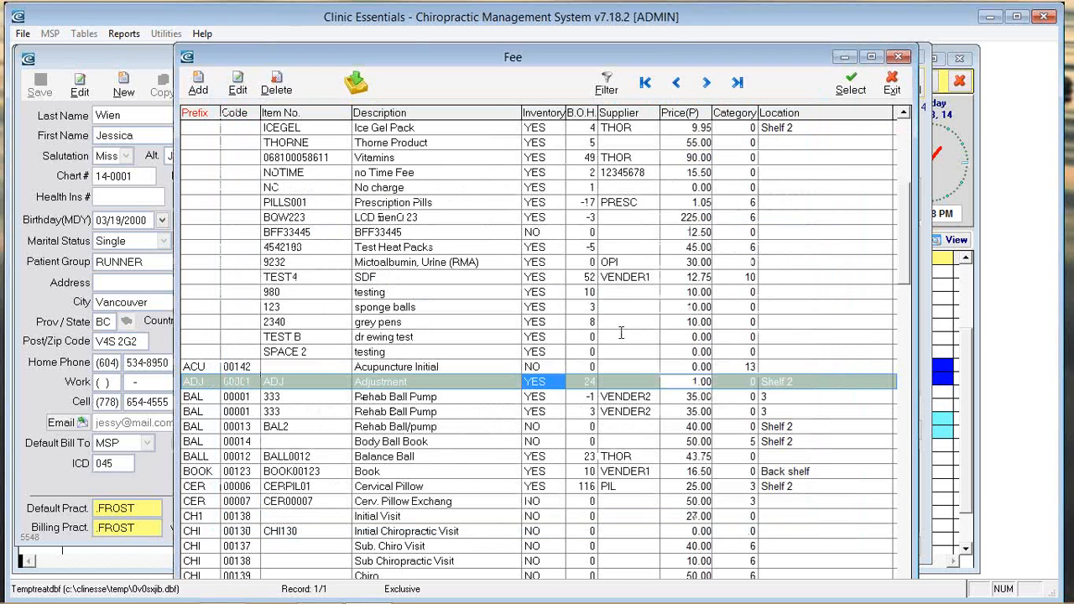
left_click(829, 130)
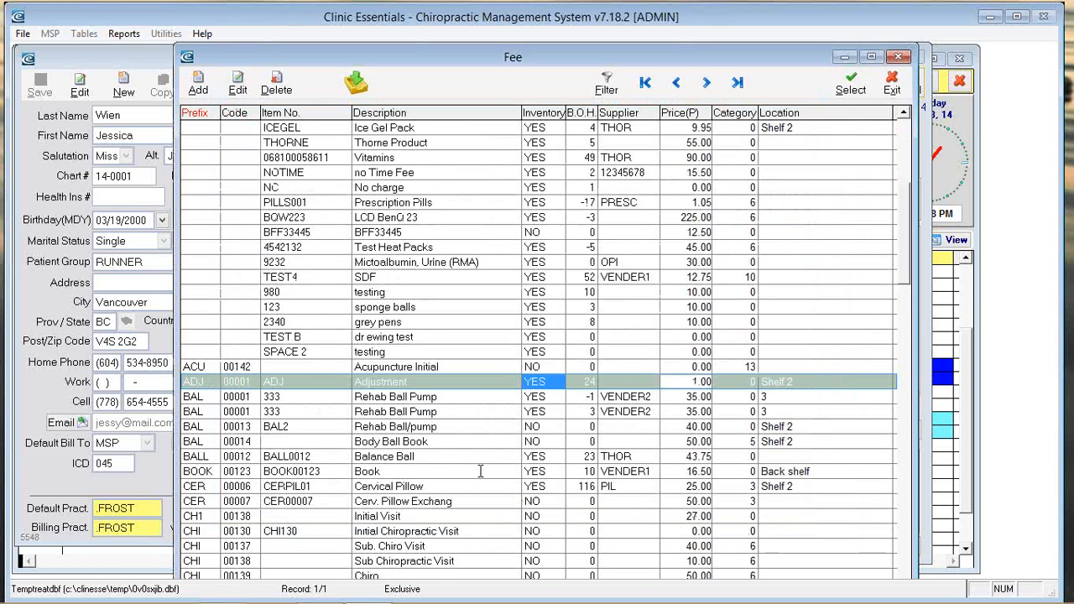
Step: Open the second Rehab Ball Pump item (333) for editing
left_click(451, 411)
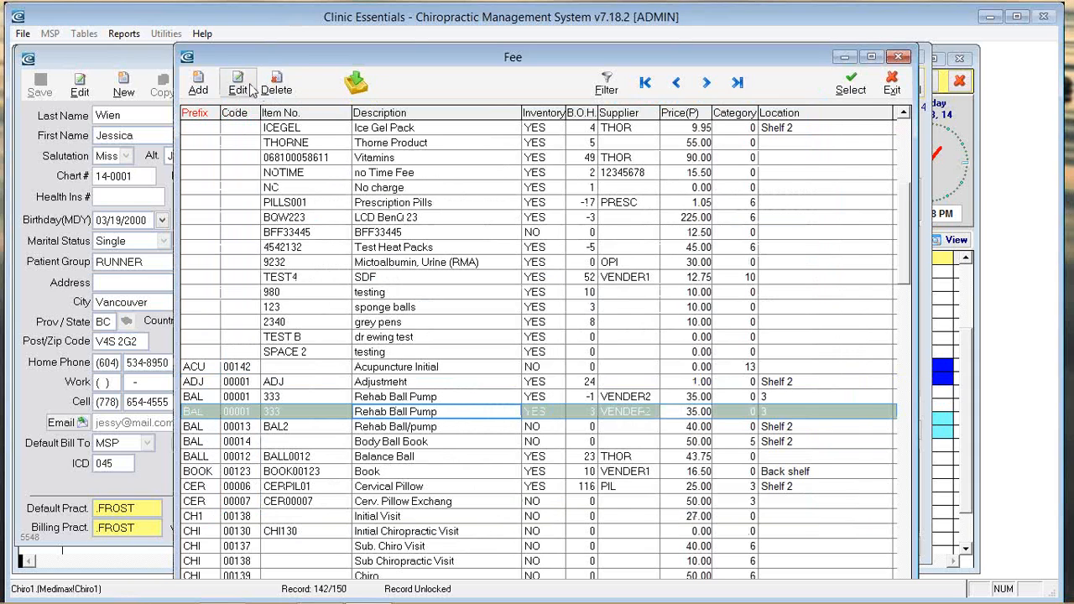
left_click(238, 83)
left_click(334, 227)
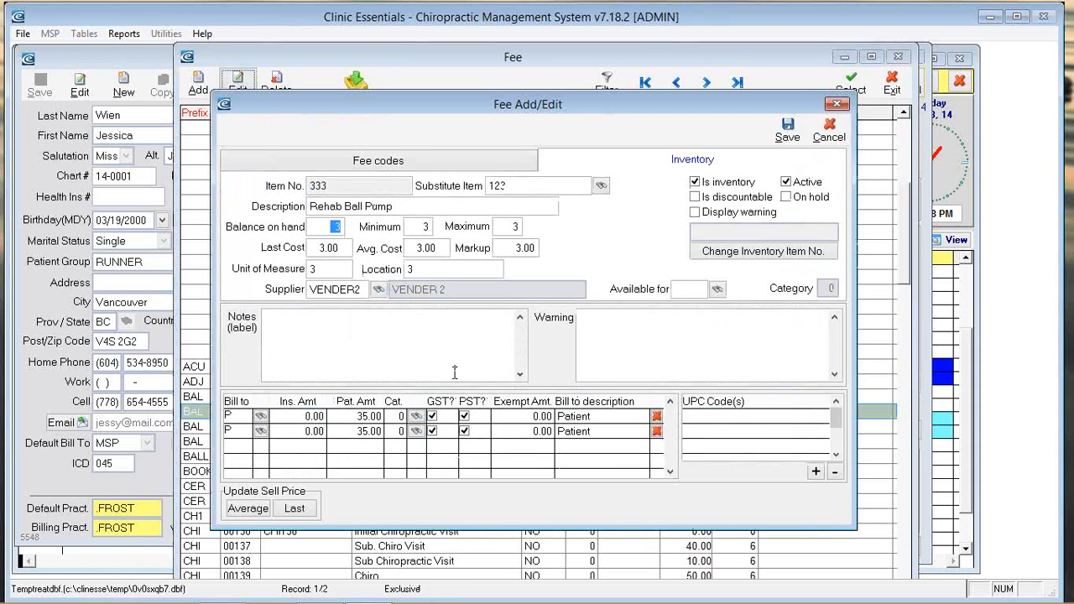
Step: Enter a maximum stock of 10 for Rehab Ball Pump and review its stock levels and supplier
left_click(341, 246)
left_click(446, 248)
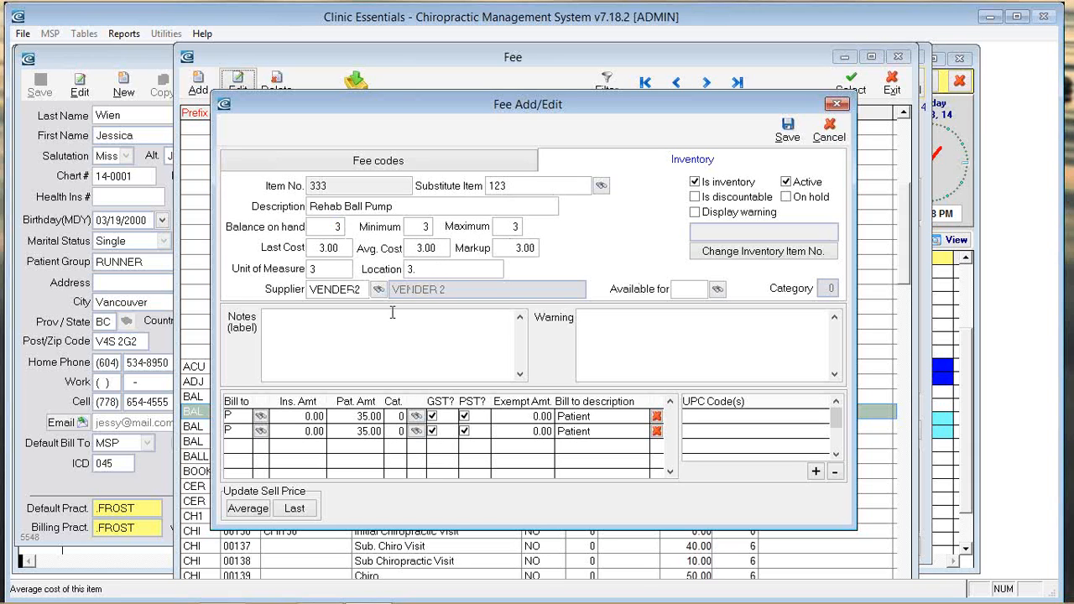
left_click(322, 226)
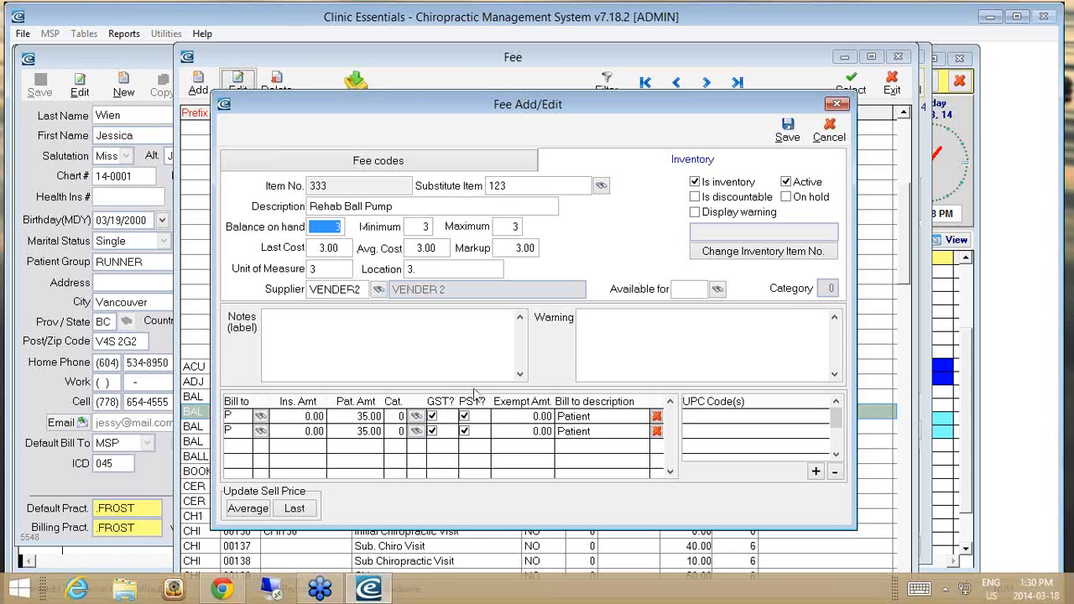
left_click(413, 226)
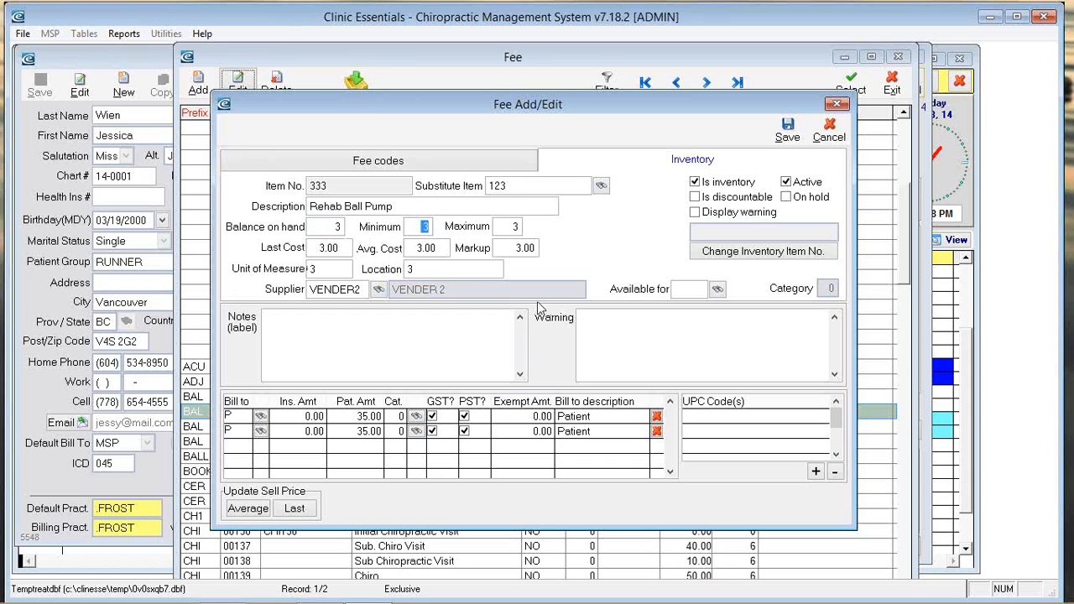
left_click(508, 226)
type("10")
key("Tab")
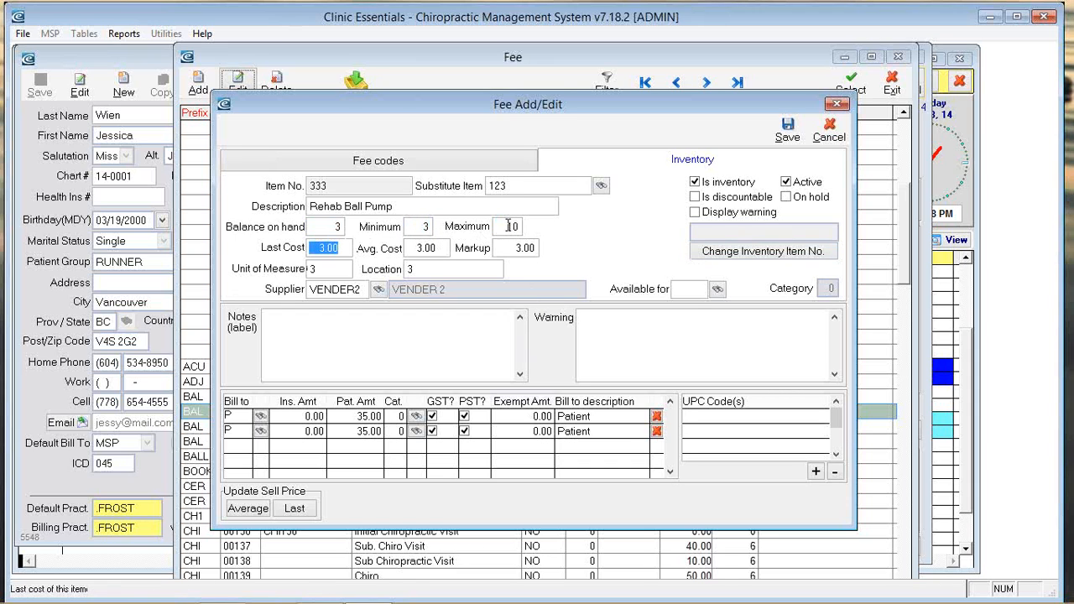
key("shift+Tab")
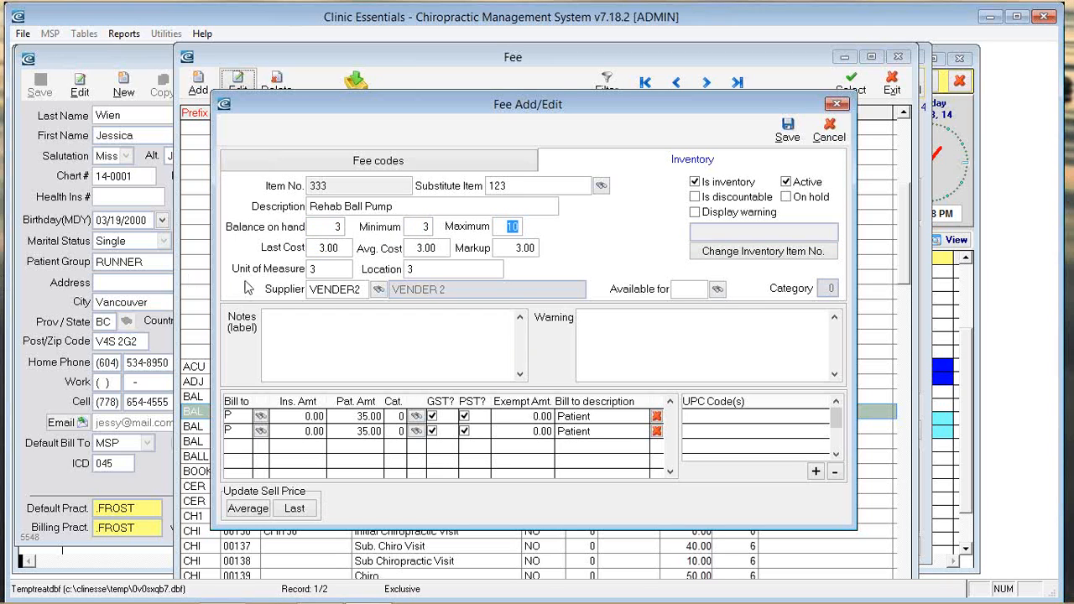
left_click(330, 225)
left_click(418, 227)
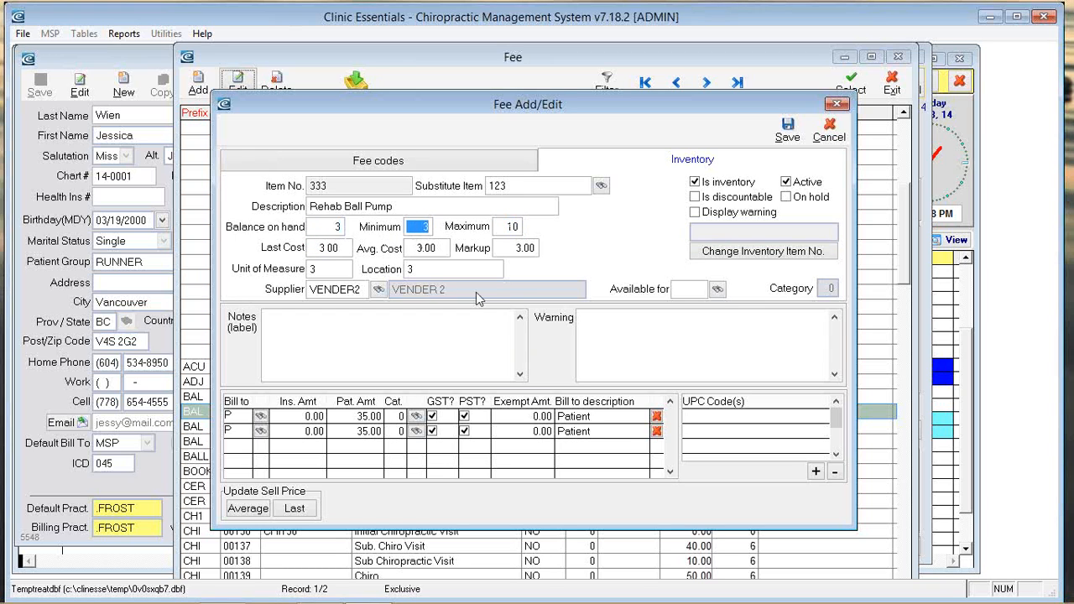
left_click(511, 227)
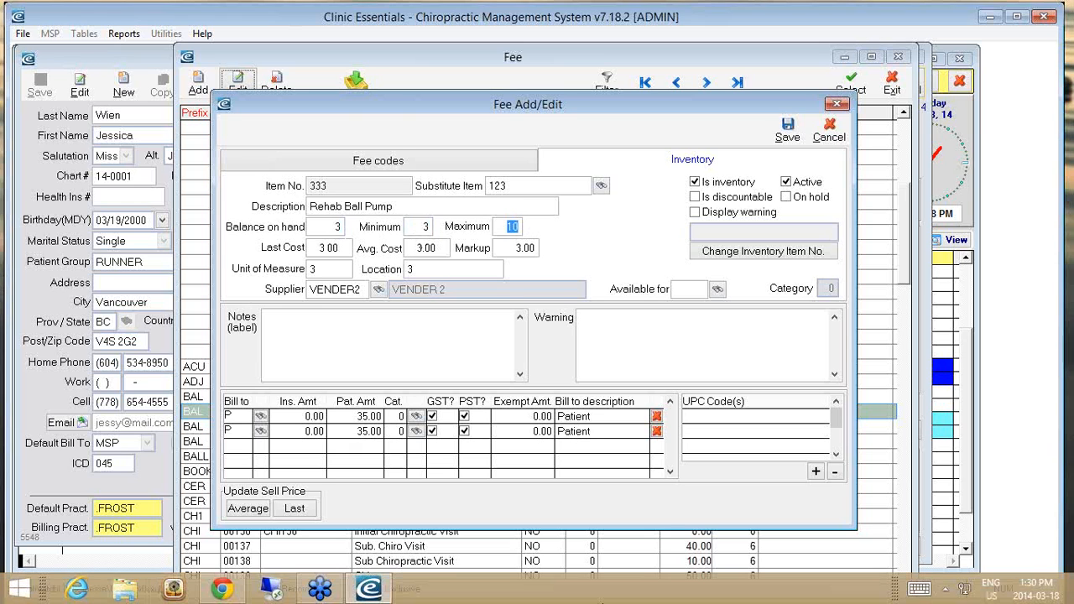
left_click(334, 292)
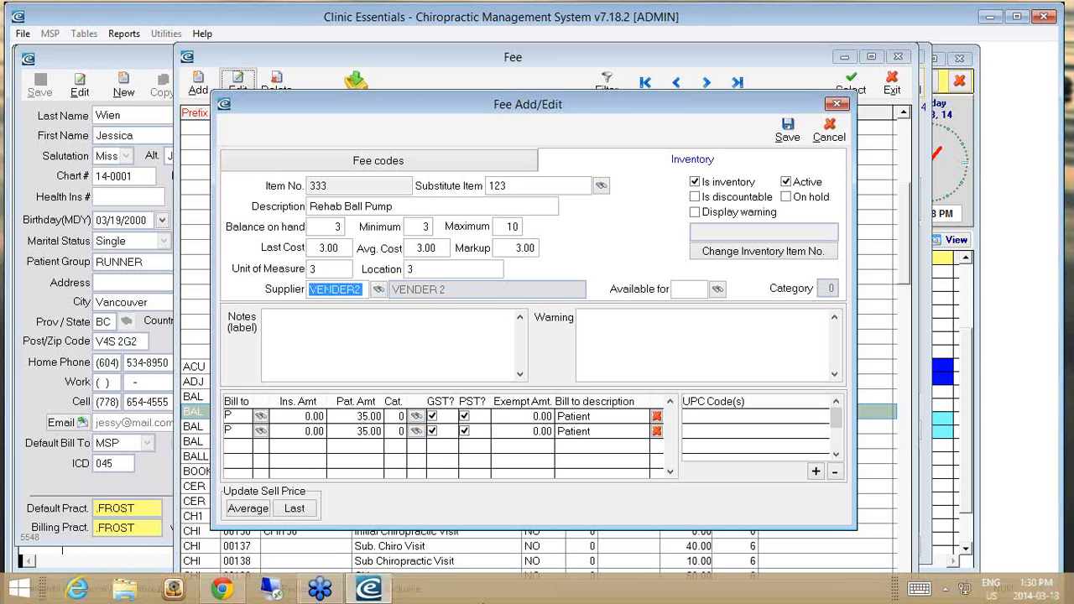
Step: Replace the duplicate Patient fee with MSP 0.00 and ICBC 25.00 fee rows, then save
left_click(360, 419)
left_click(365, 433)
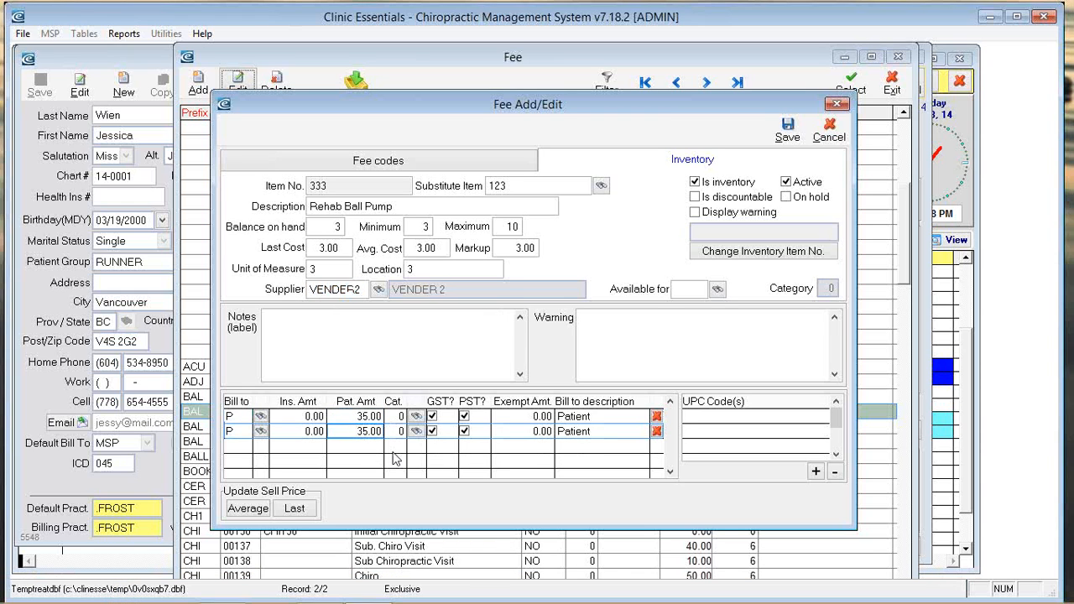
left_click(660, 433)
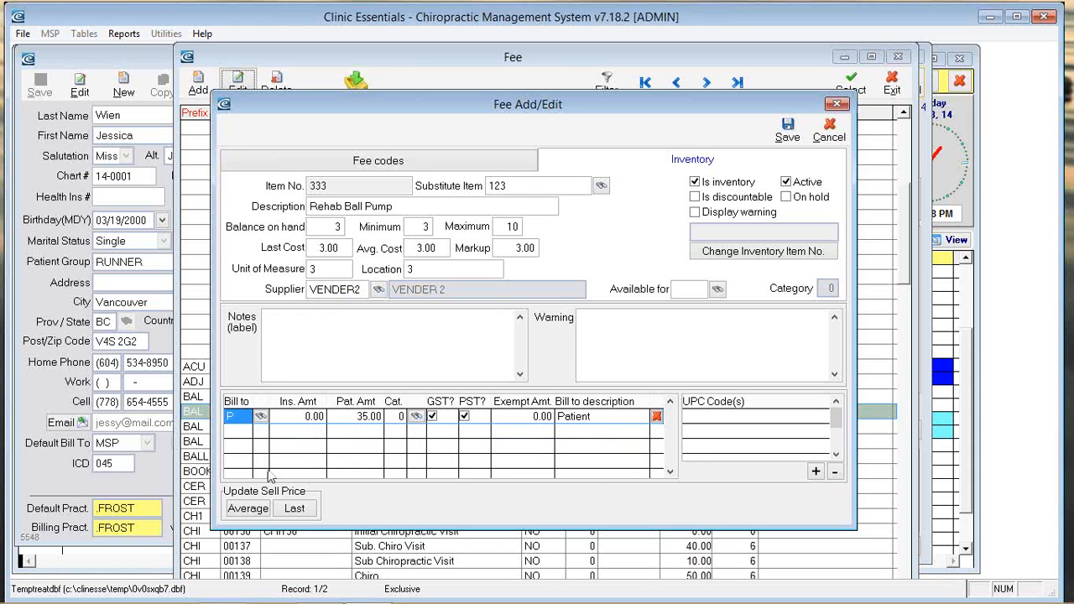
left_click(253, 433)
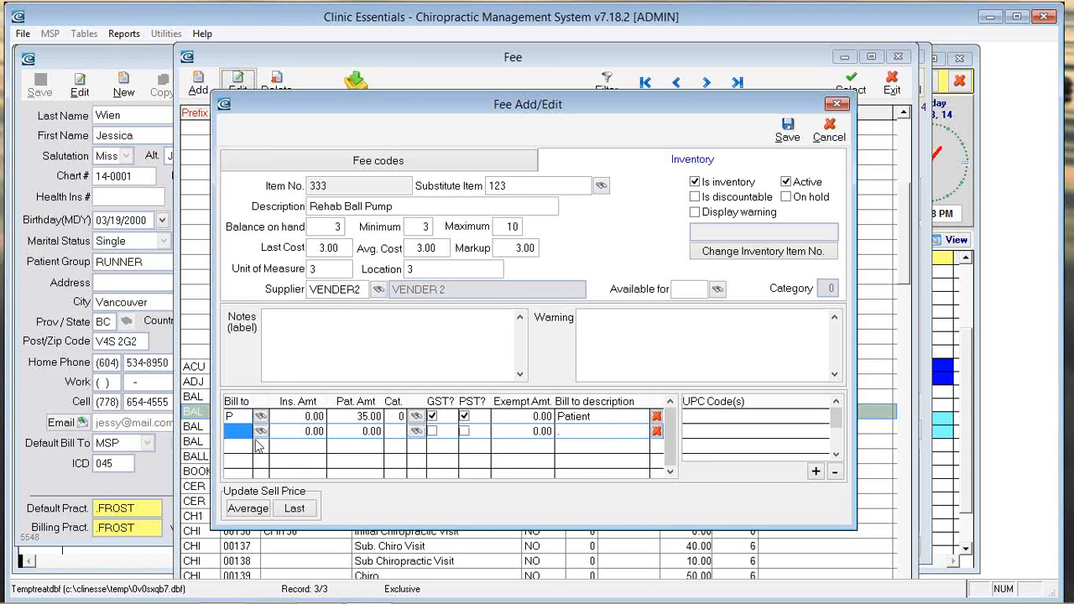
type("M")
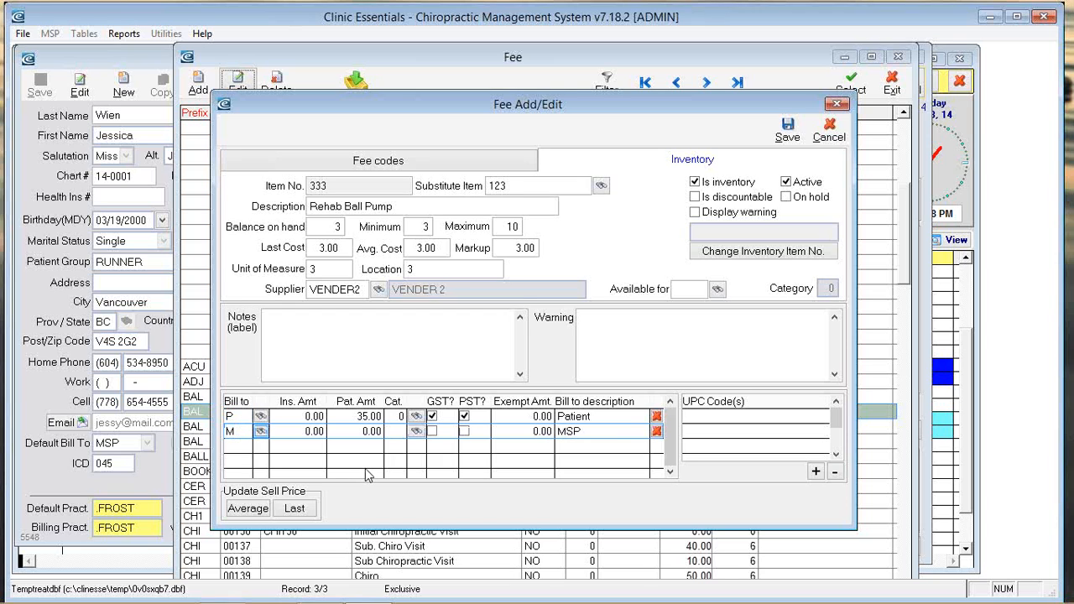
key("Tab")
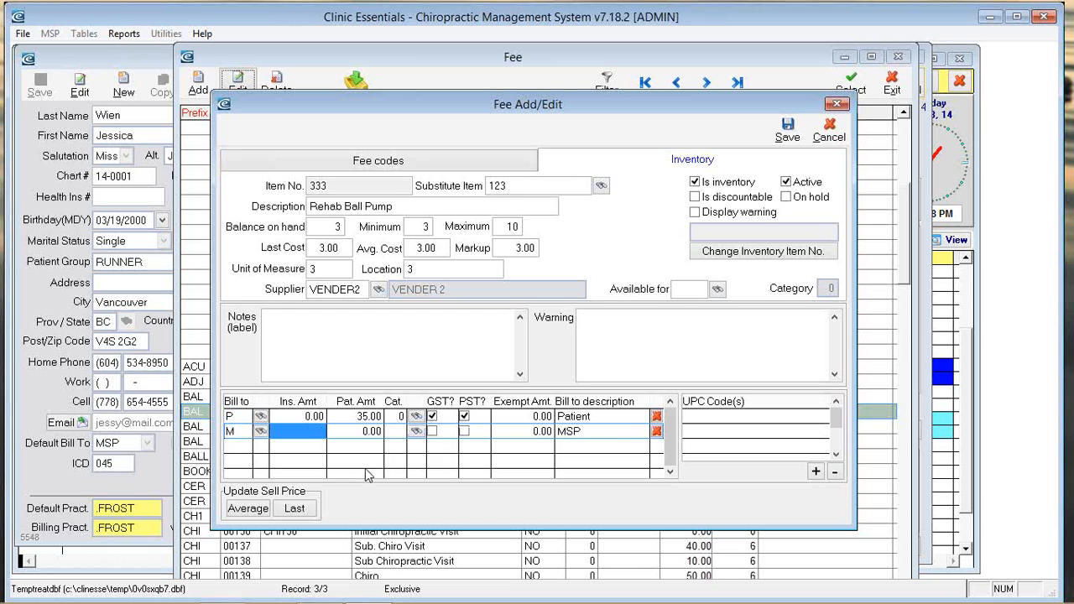
left_click(245, 447)
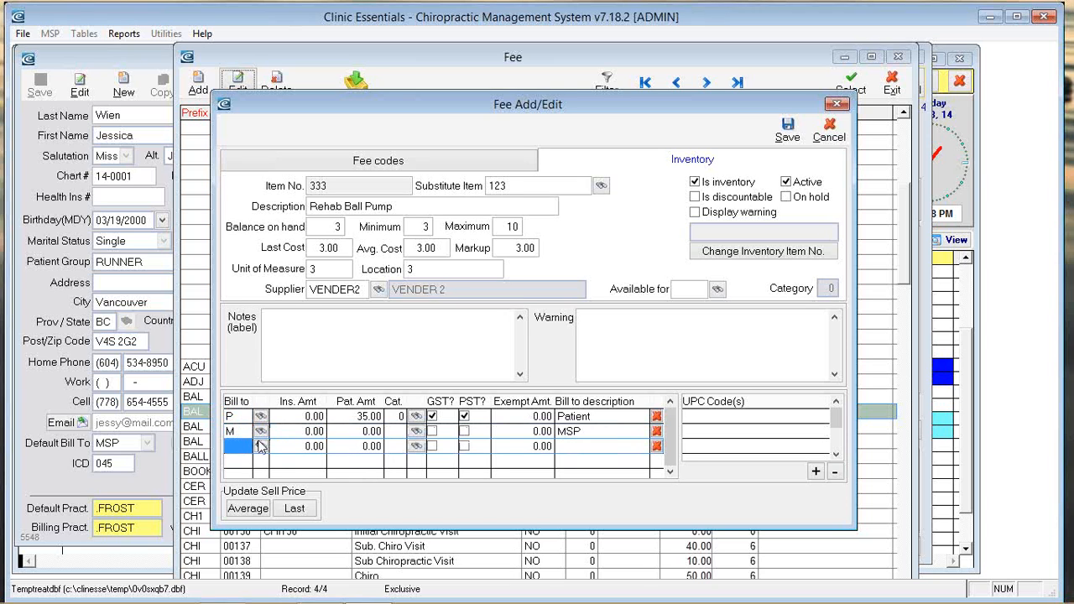
type("I")
key("Tab")
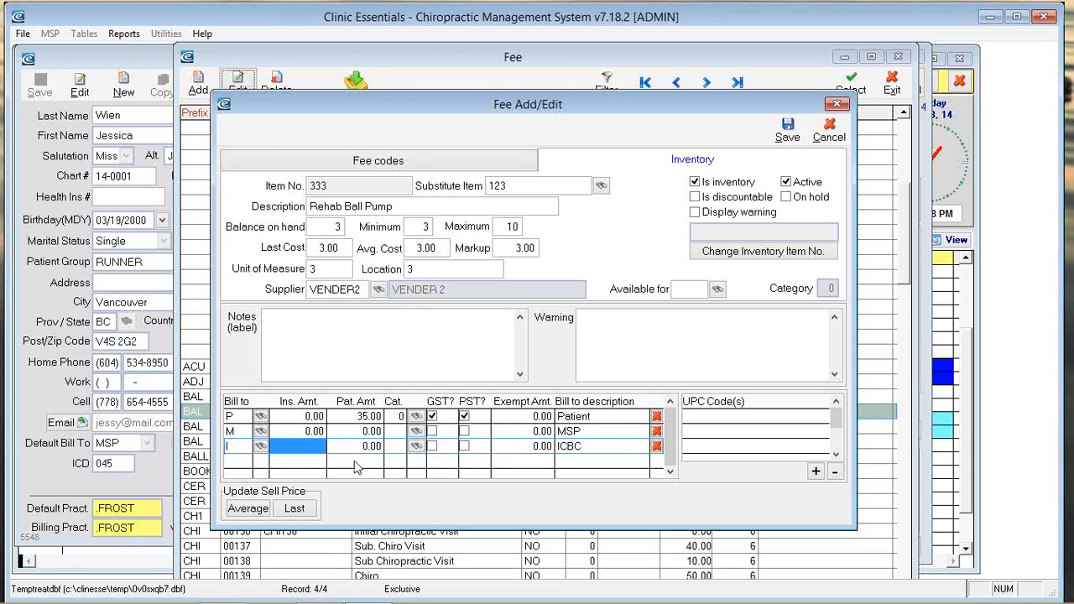
type("25.")
key("Tab")
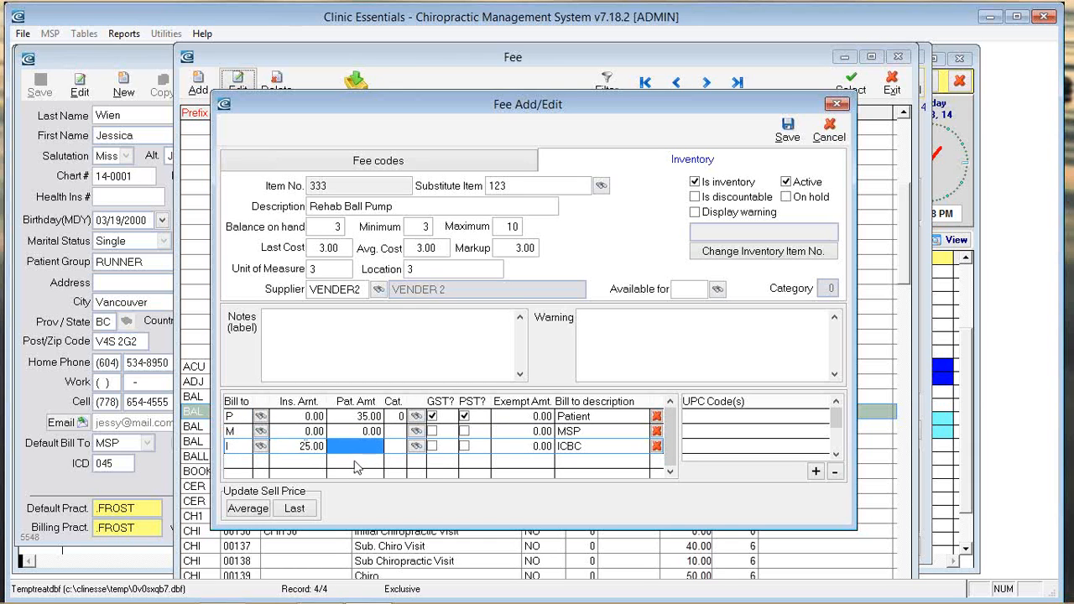
key("Tab")
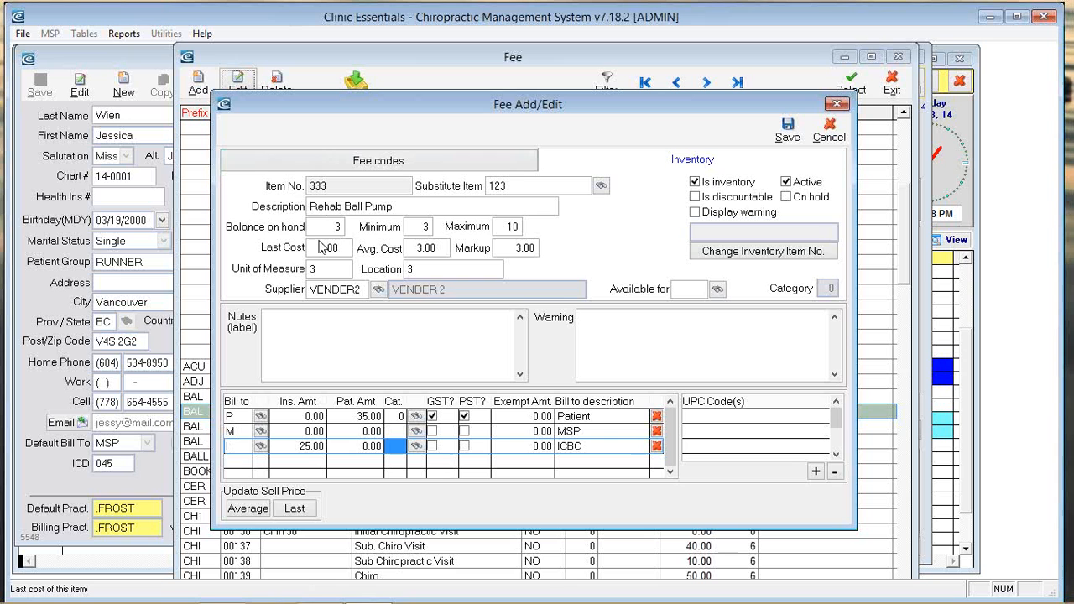
left_click(788, 127)
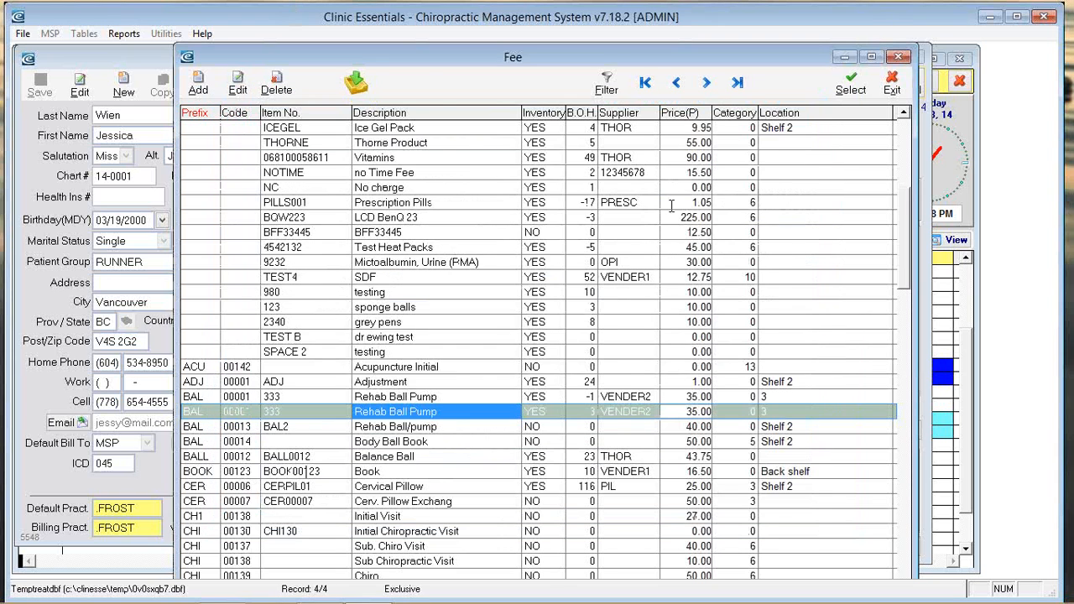
Step: Start an inventory receipt from vendor VENDER2 with invoice number 45454
left_click(357, 82)
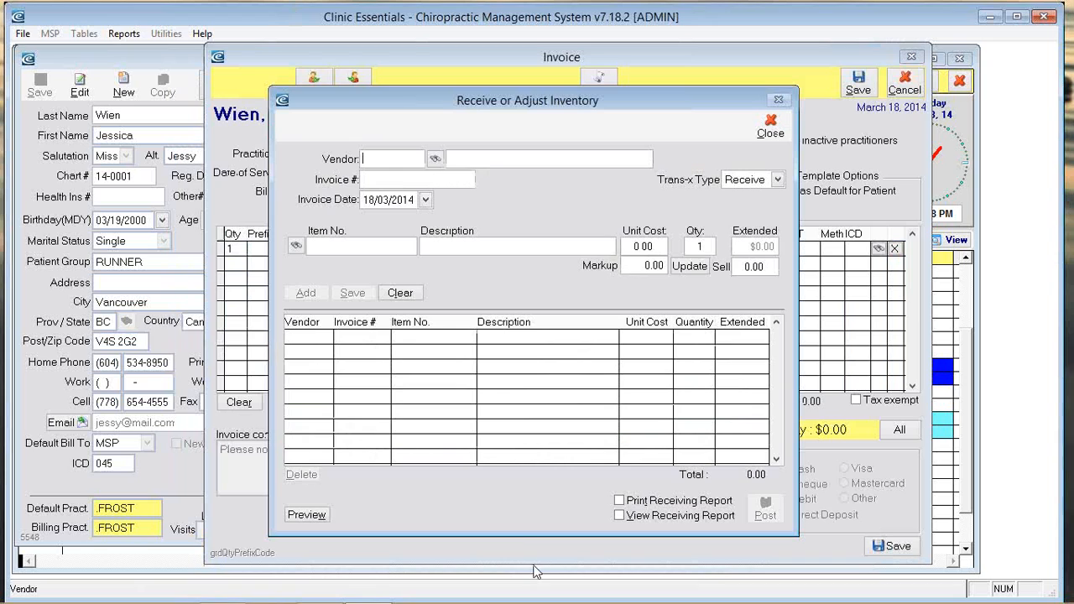
left_click(435, 161)
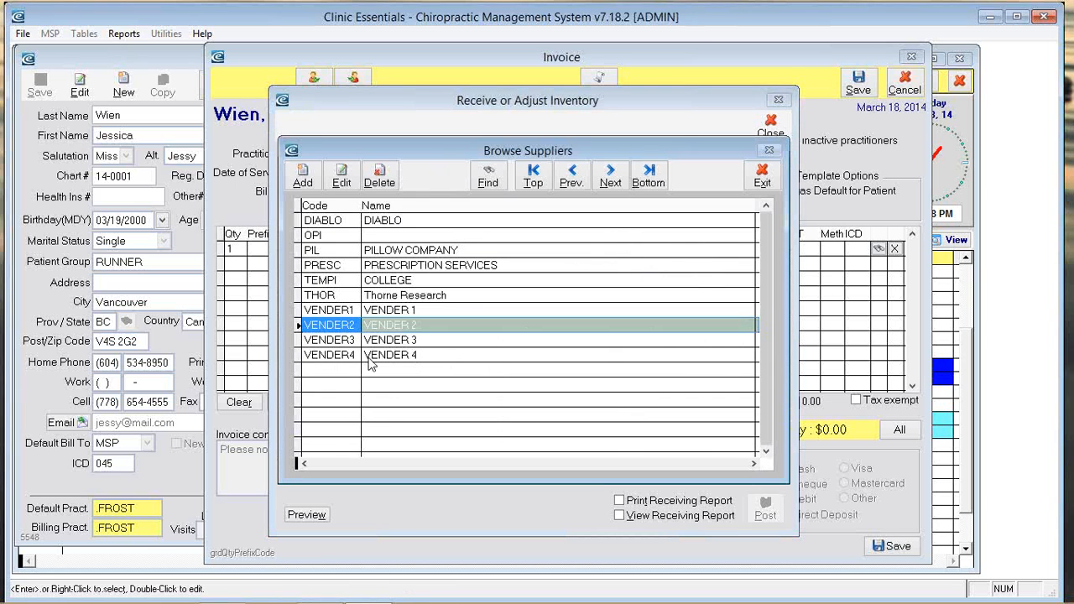
right_click(392, 324)
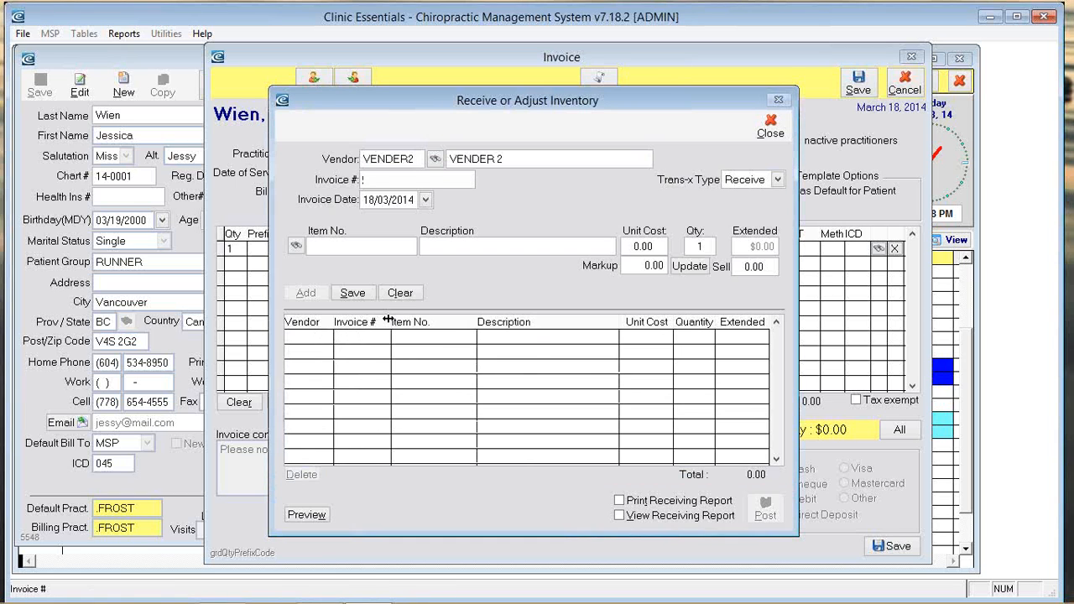
type("45454")
key("Tab")
key("Tab")
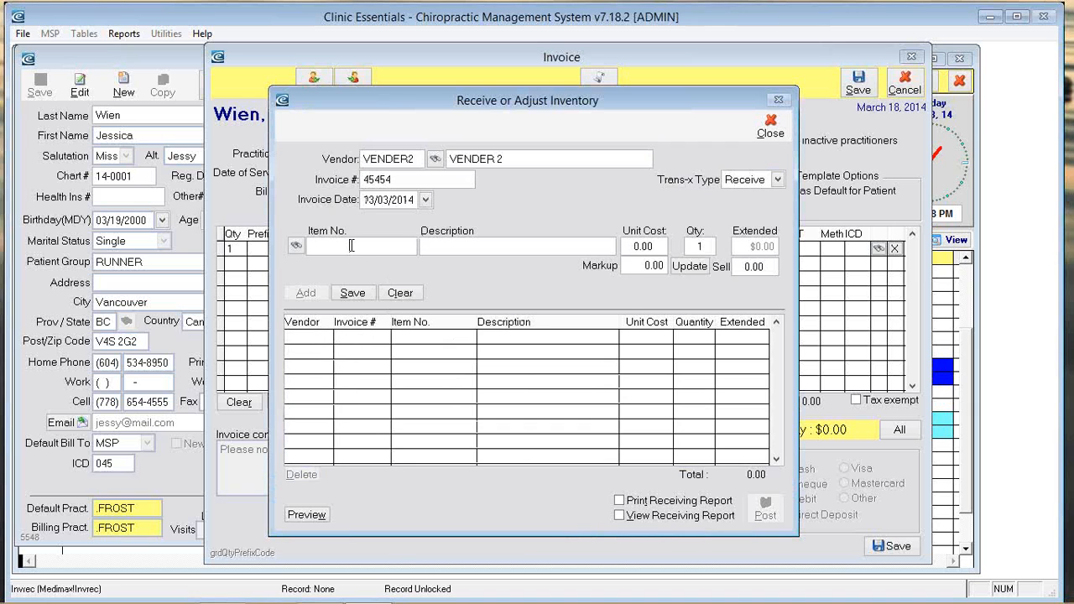
Step: Receive 5 Cervical Pillows at 123.50 each, then close the form without posting
left_click(296, 247)
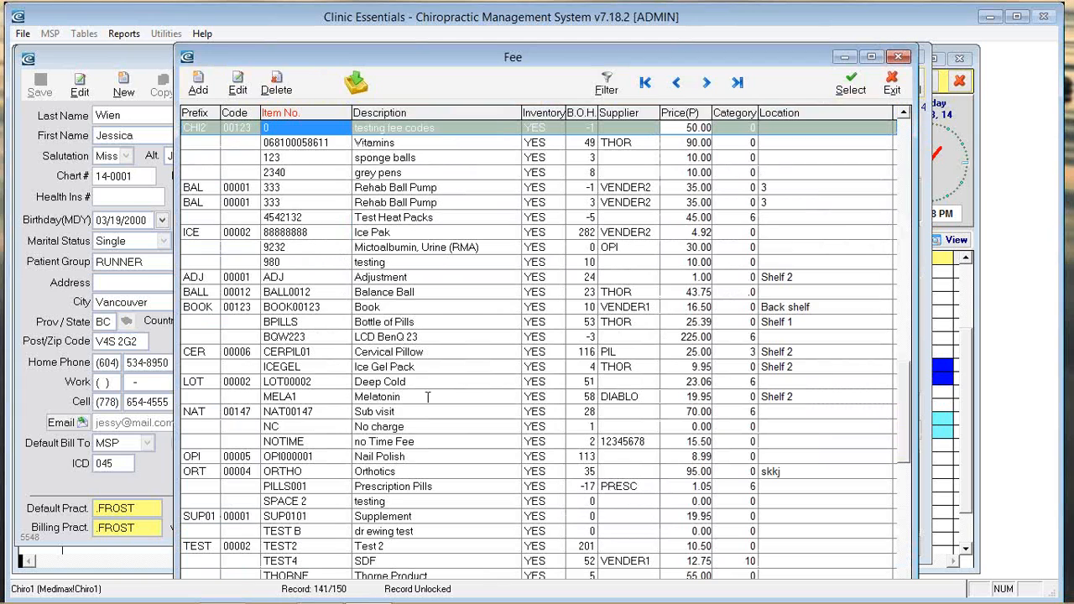
double_click(378, 352)
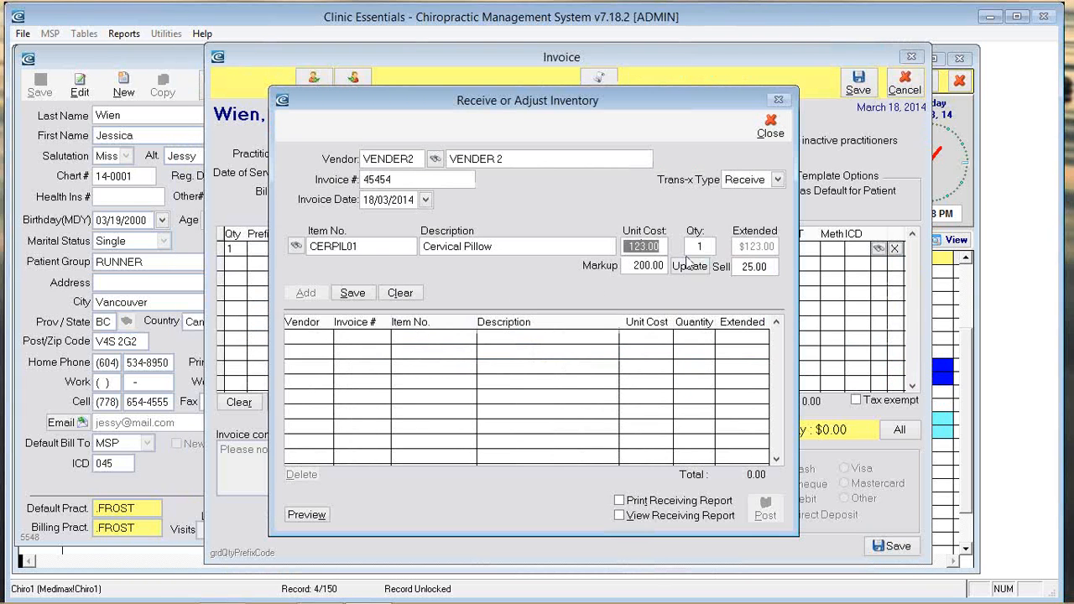
type("123.50")
key("Tab")
type("5")
key("Tab")
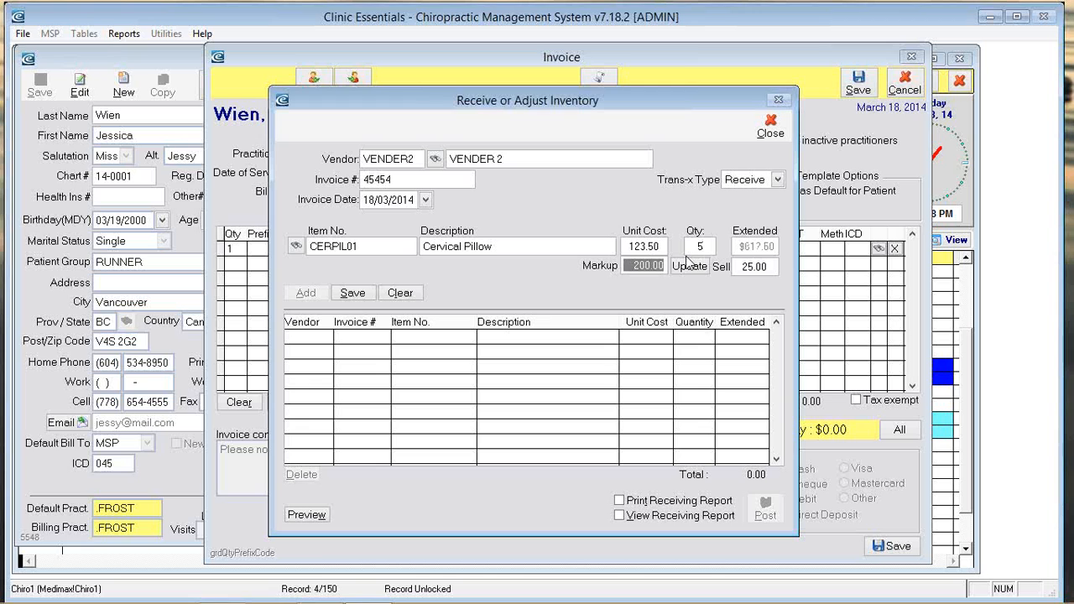
type("230")
key("Tab")
key("Tab")
key("Tab")
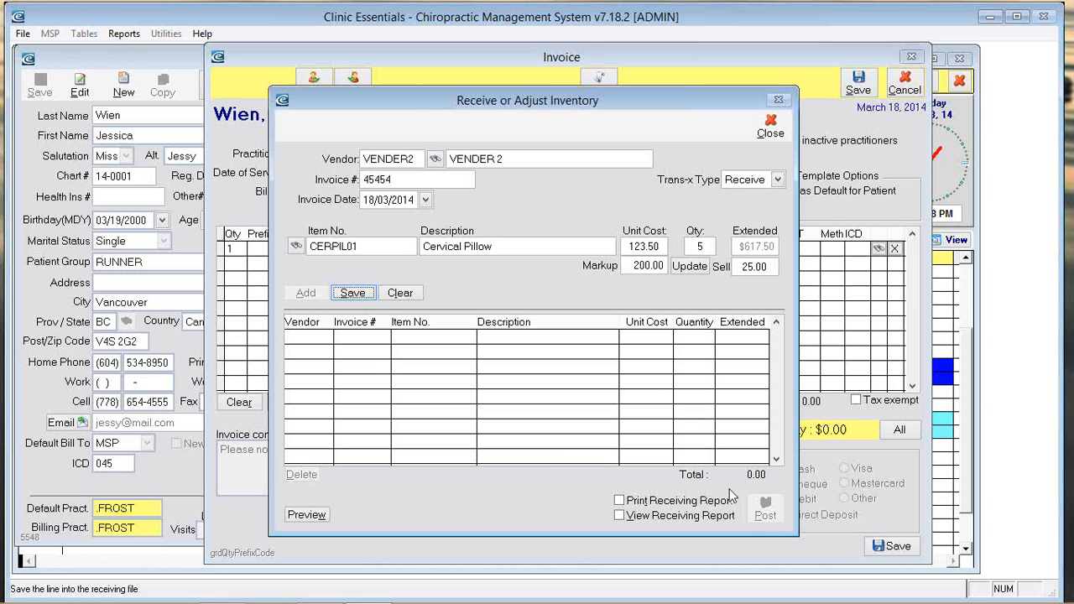
left_click(770, 126)
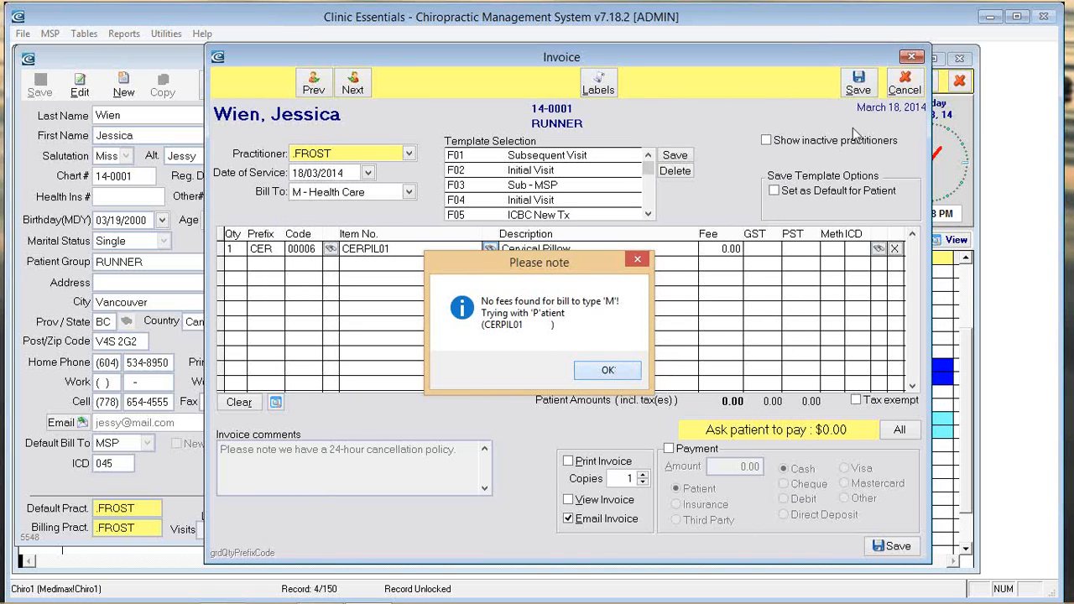
Step: Dismiss the no-fees notice, cancel the Cervical Pillow invoice, and open Reports from the ledger
left_click(608, 370)
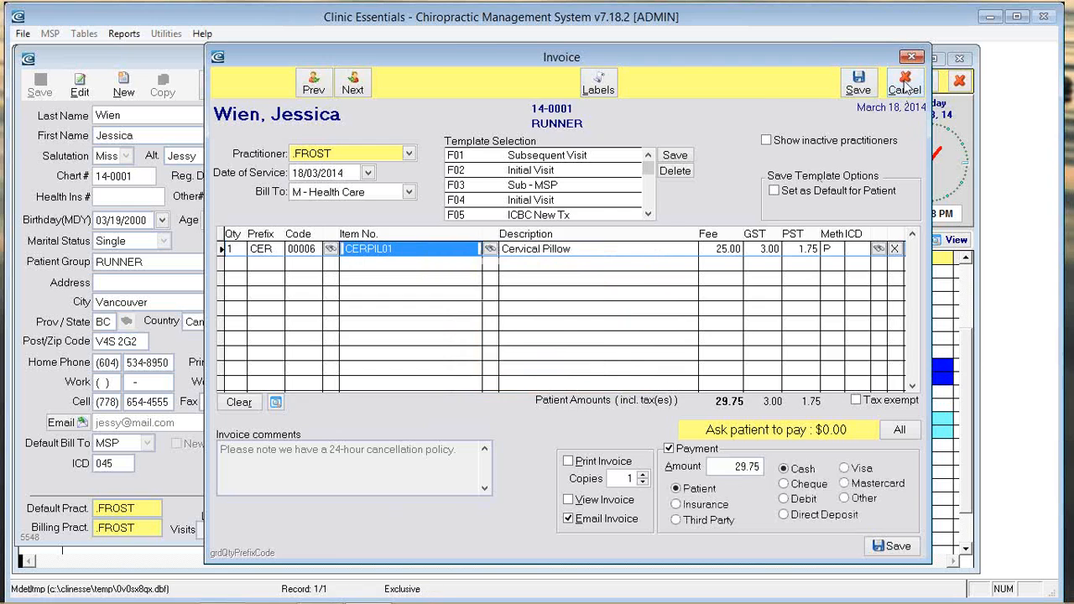
left_click(904, 84)
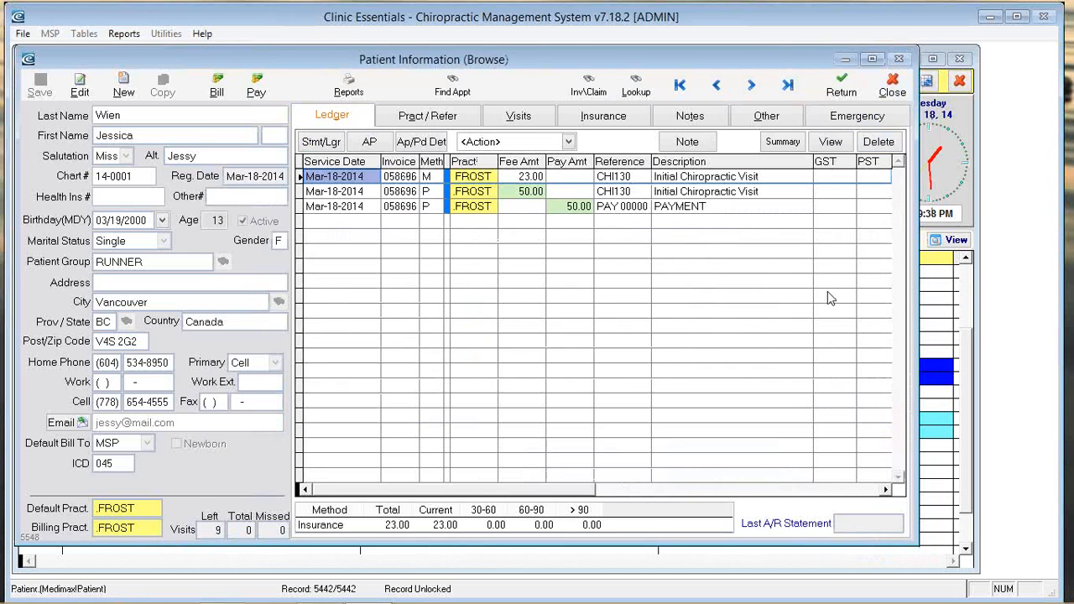
left_click(348, 84)
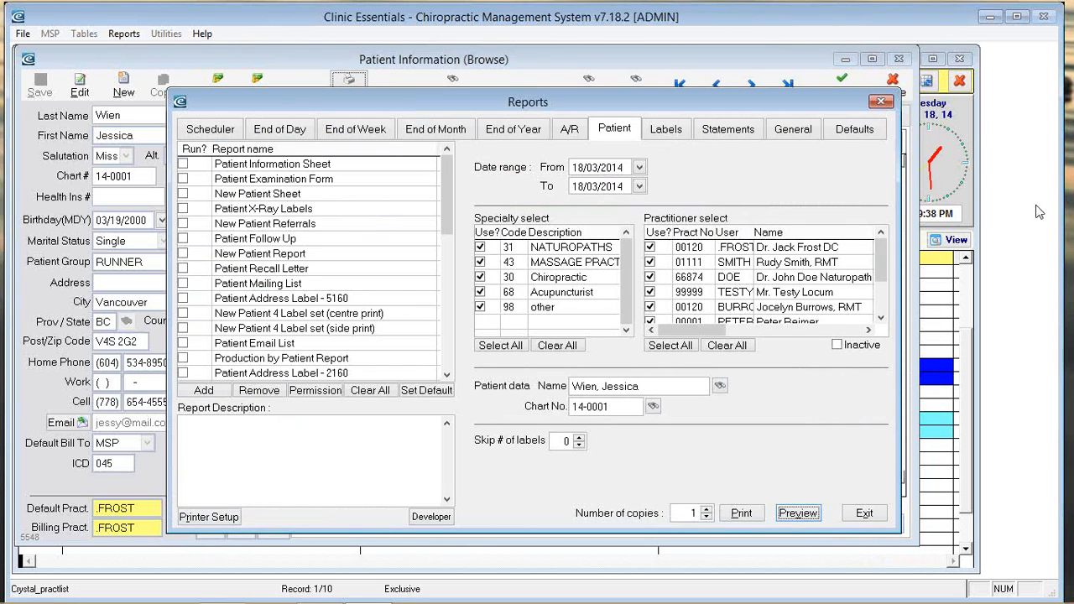
Step: Switch to the scheduler reports and untick Daysheet Toner Saver
left_click(445, 201)
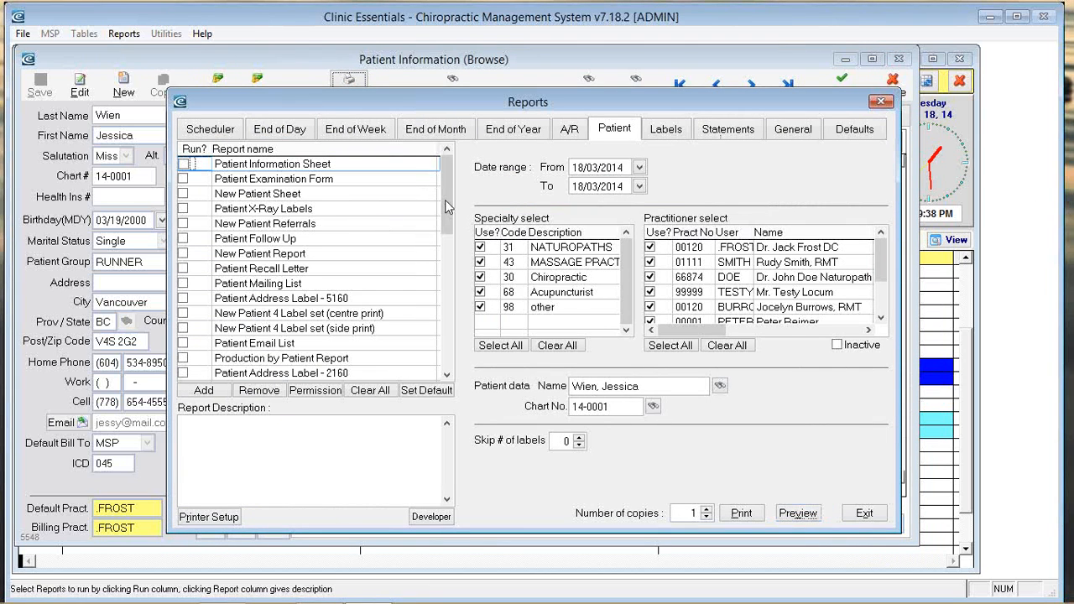
left_click(215, 129)
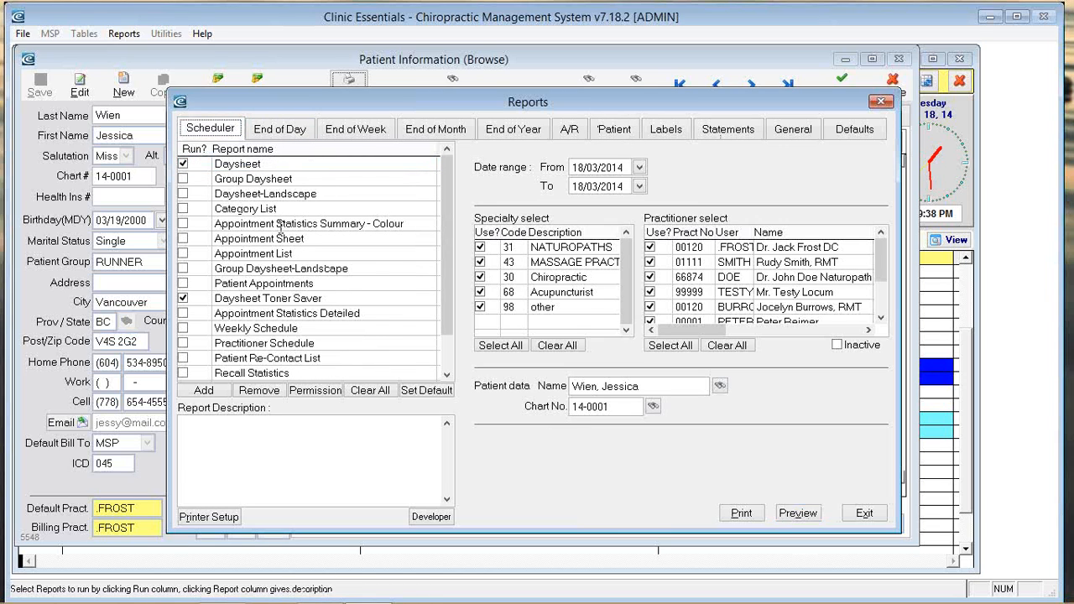
left_click(183, 298)
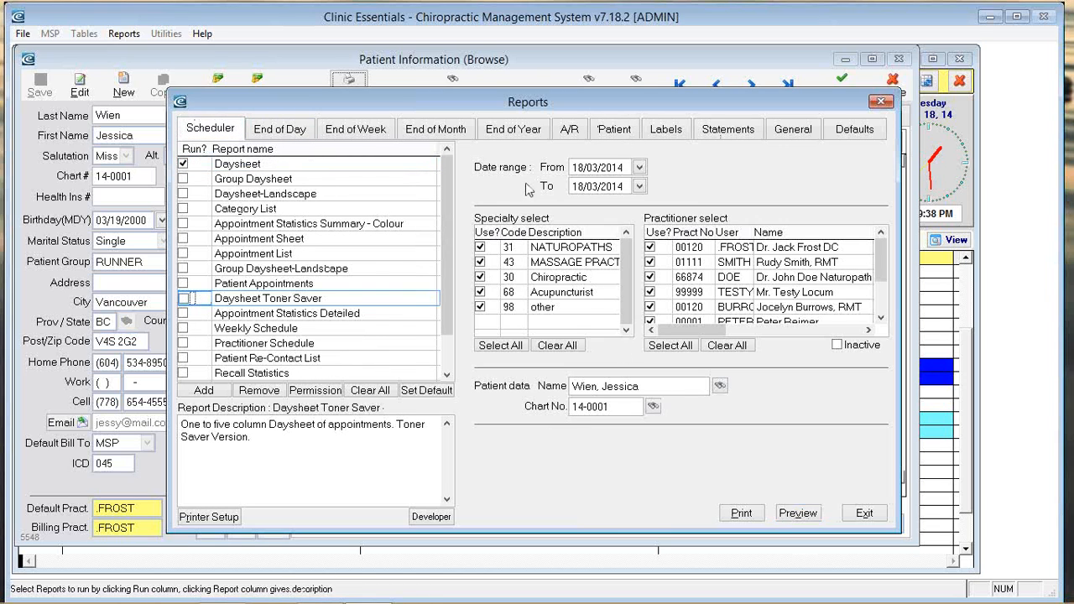
Step: Set the date range to 19/03/2014 through 19/03/2014 and preview the Daysheet
left_click(638, 167)
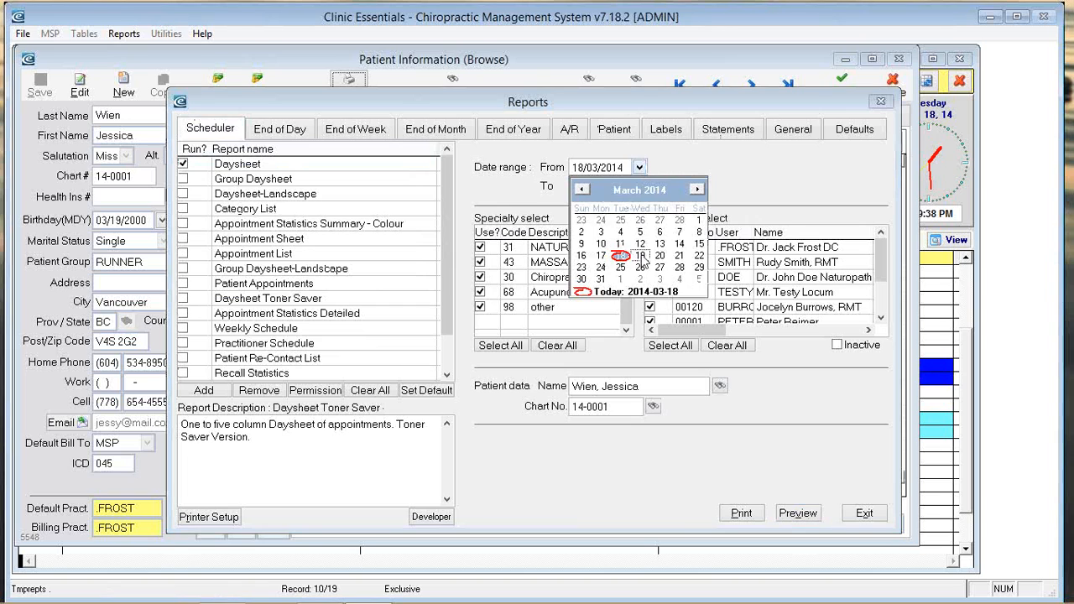
left_click(642, 256)
left_click(639, 186)
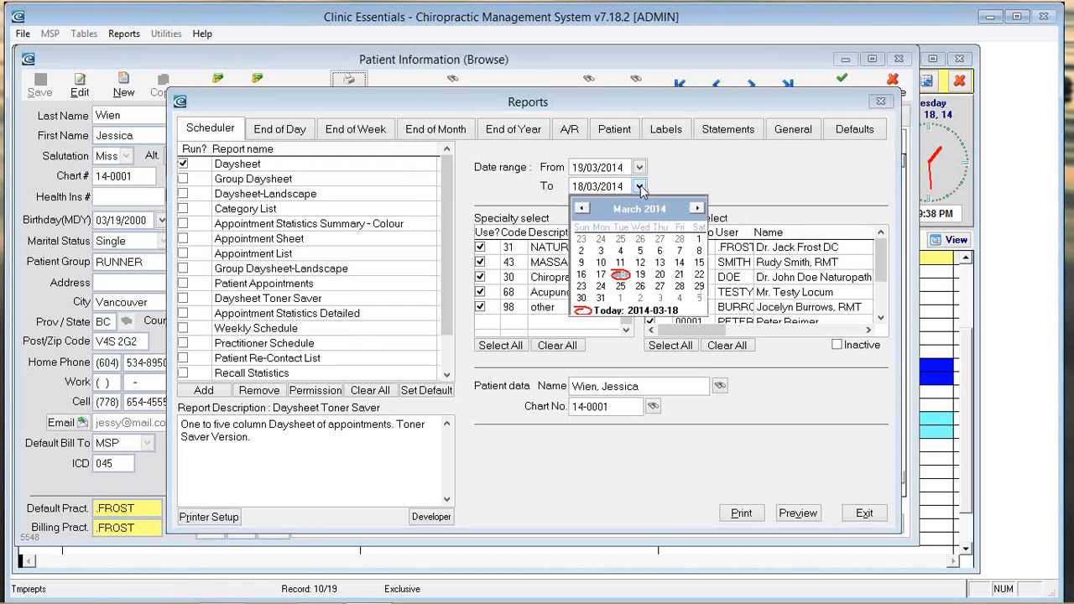
left_click(639, 275)
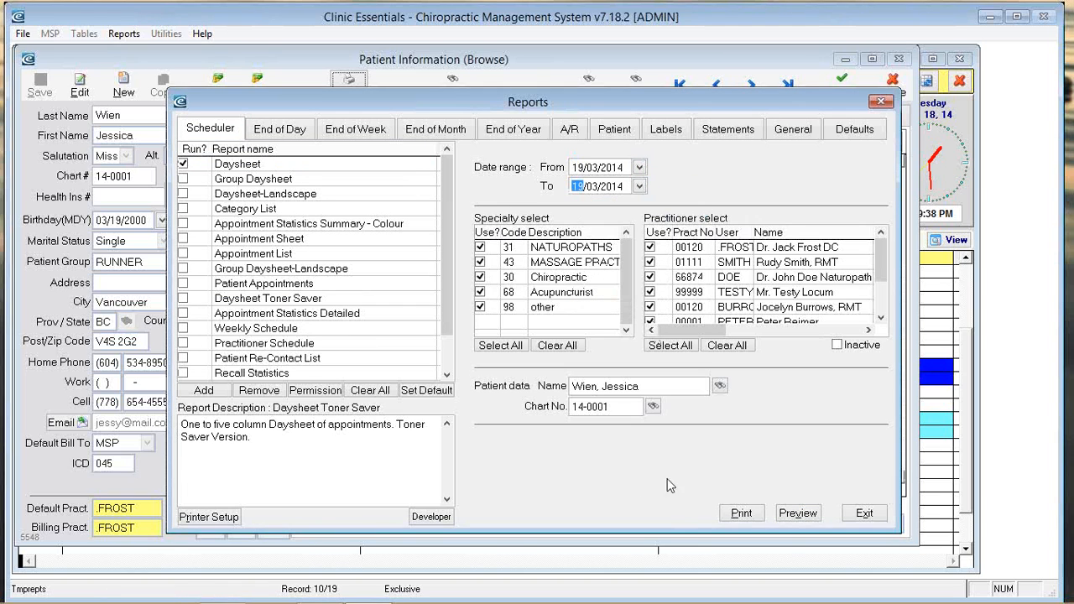
left_click(798, 513)
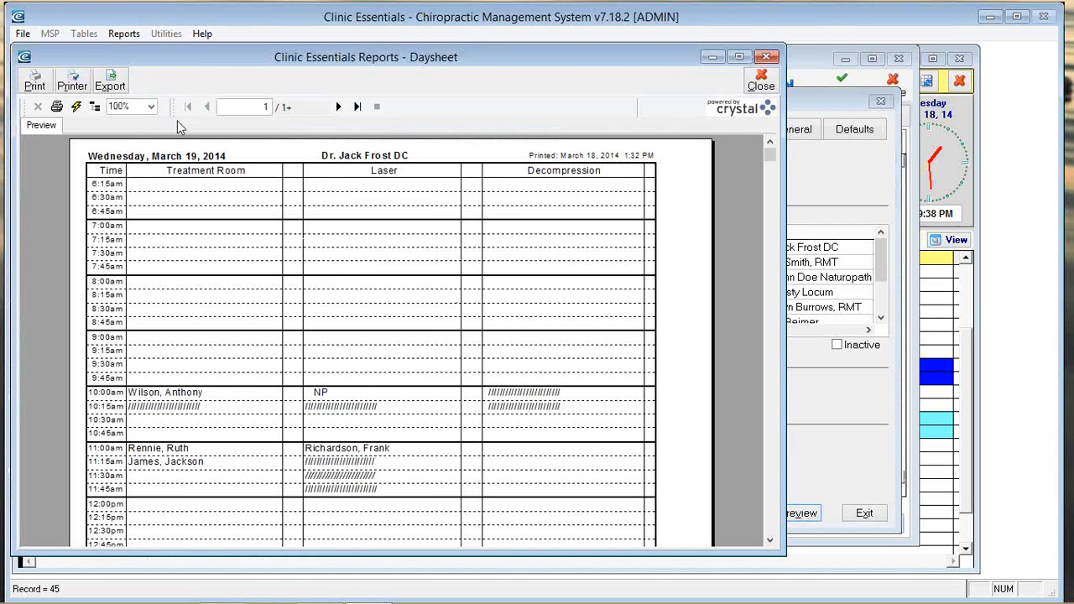
Step: Flip to the second practitioner's Daysheet page and back to page 1, then close the preview
left_click(339, 107)
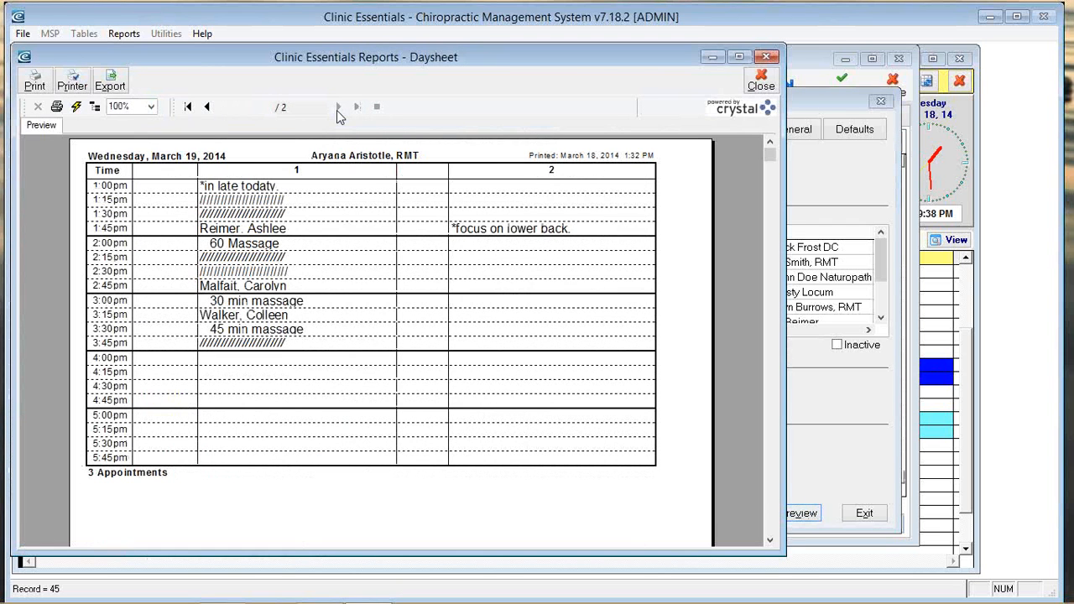
left_click(207, 108)
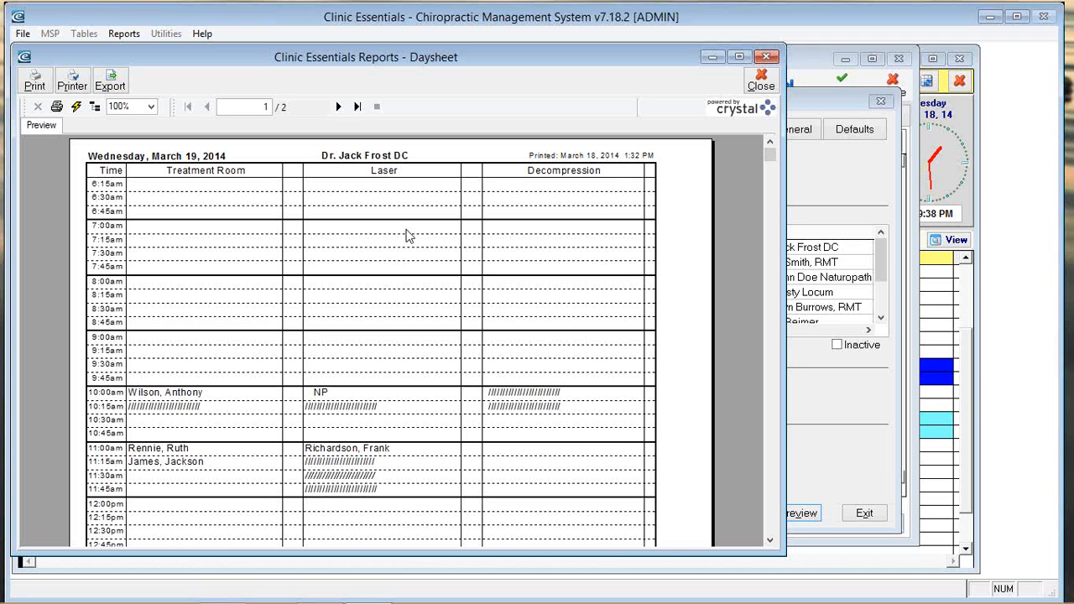
left_click(762, 84)
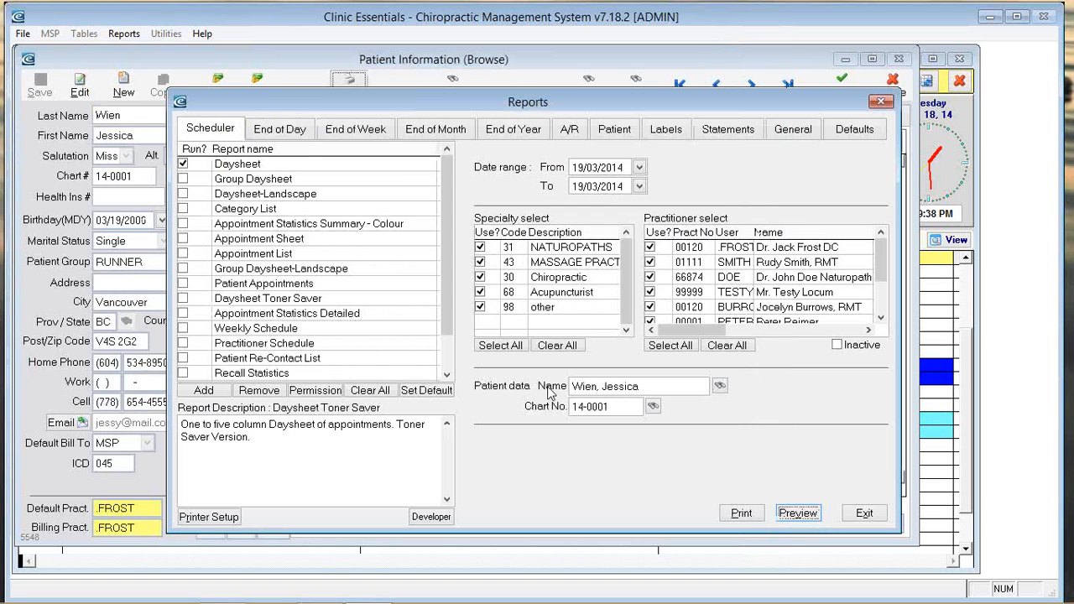
Step: Preview the End of Day Daily Charges & Receipts and Appointment Statistics Detailed reports
left_click(280, 128)
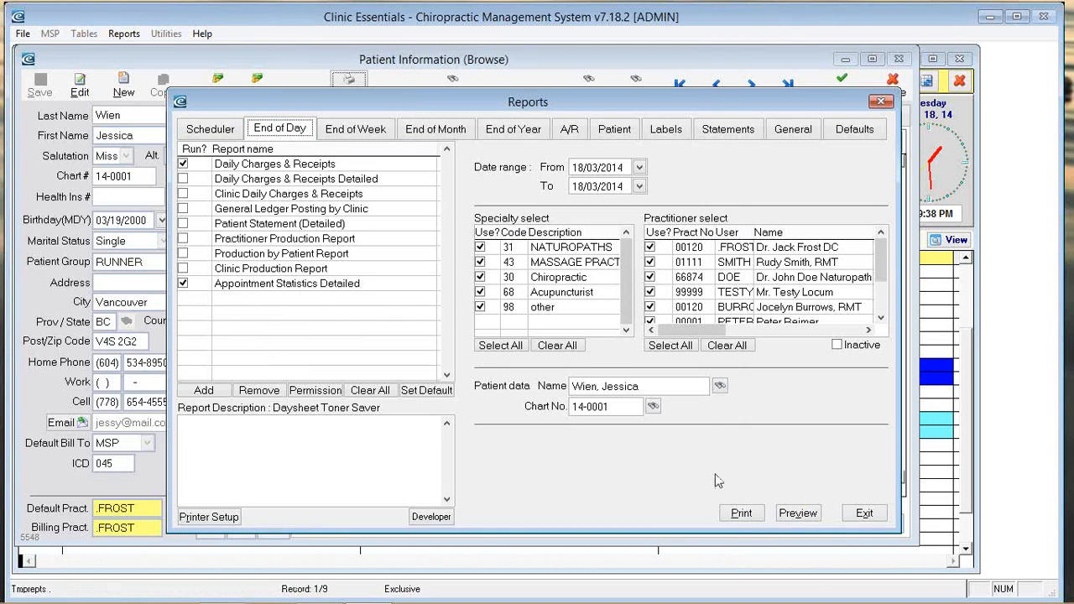
left_click(798, 513)
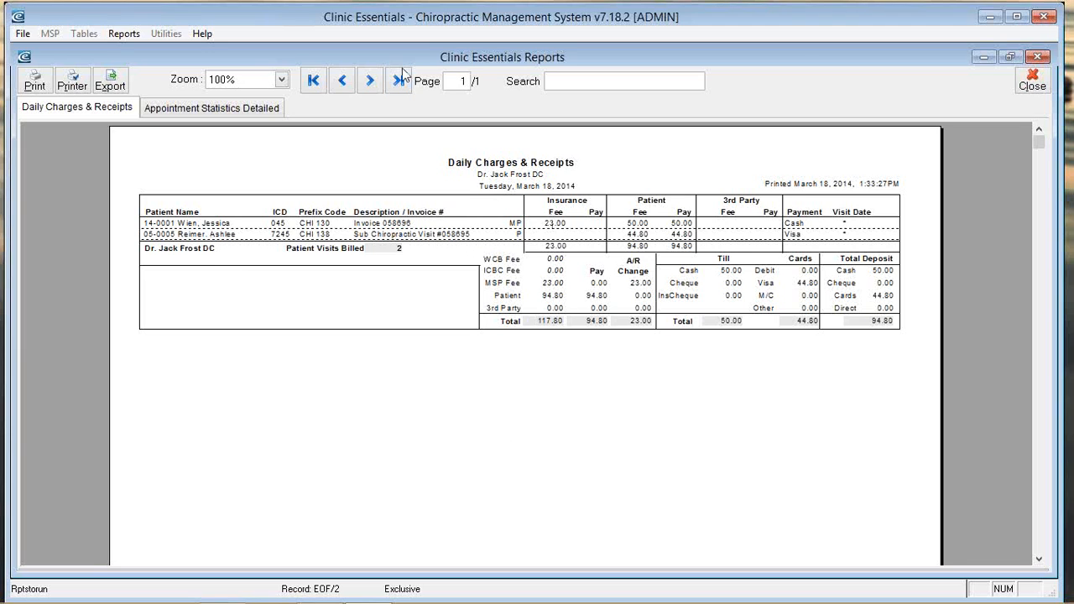
Step: Zoom Daily Charges & Receipts to 200%, review the till totals, then show Appointment Statistics Detailed
left_click(282, 80)
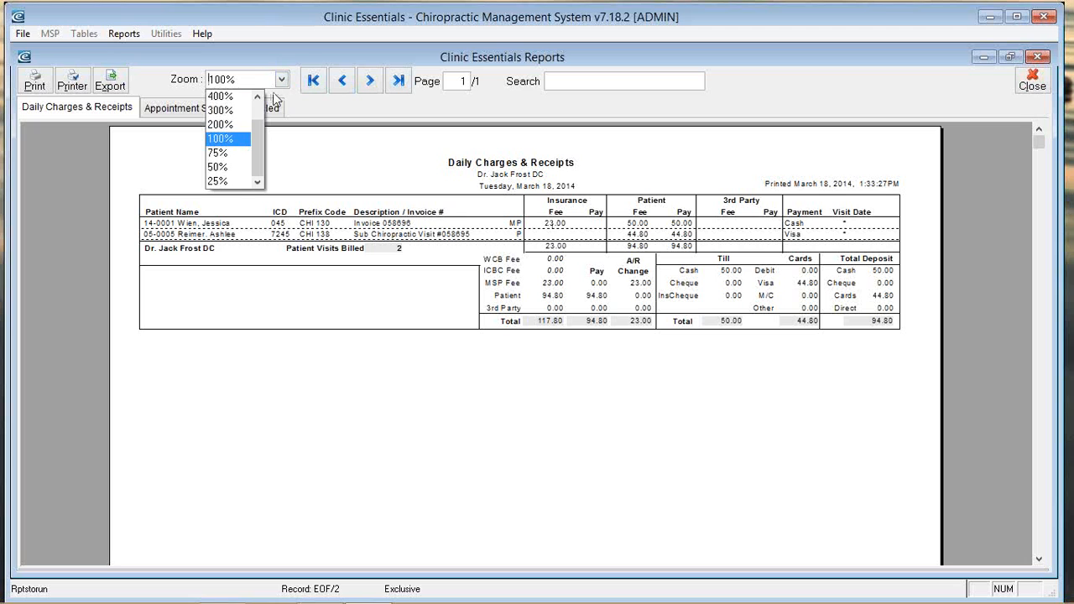
left_click(222, 125)
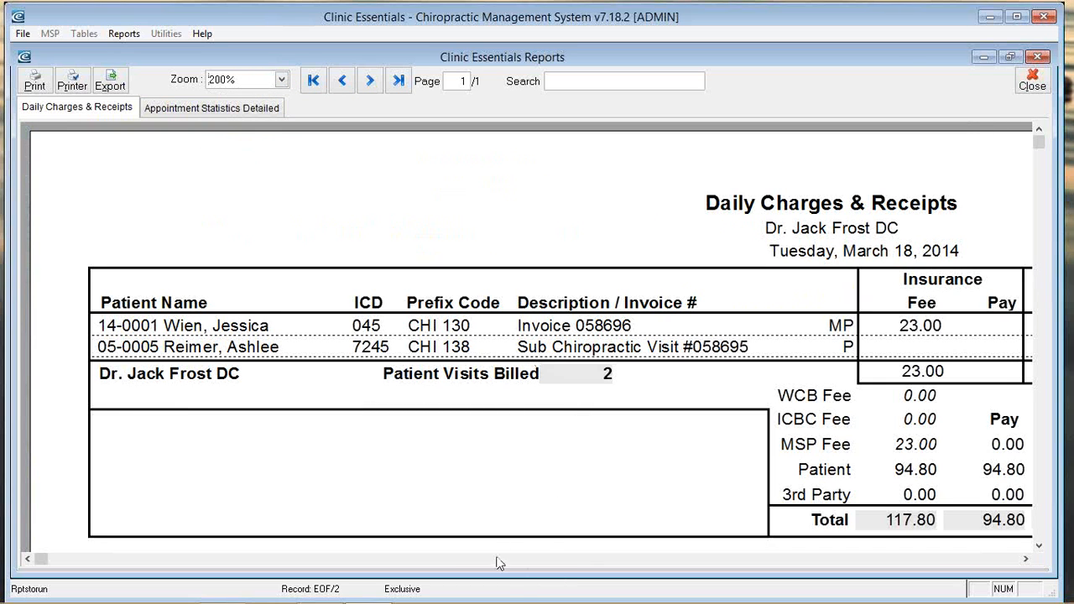
left_click(695, 558)
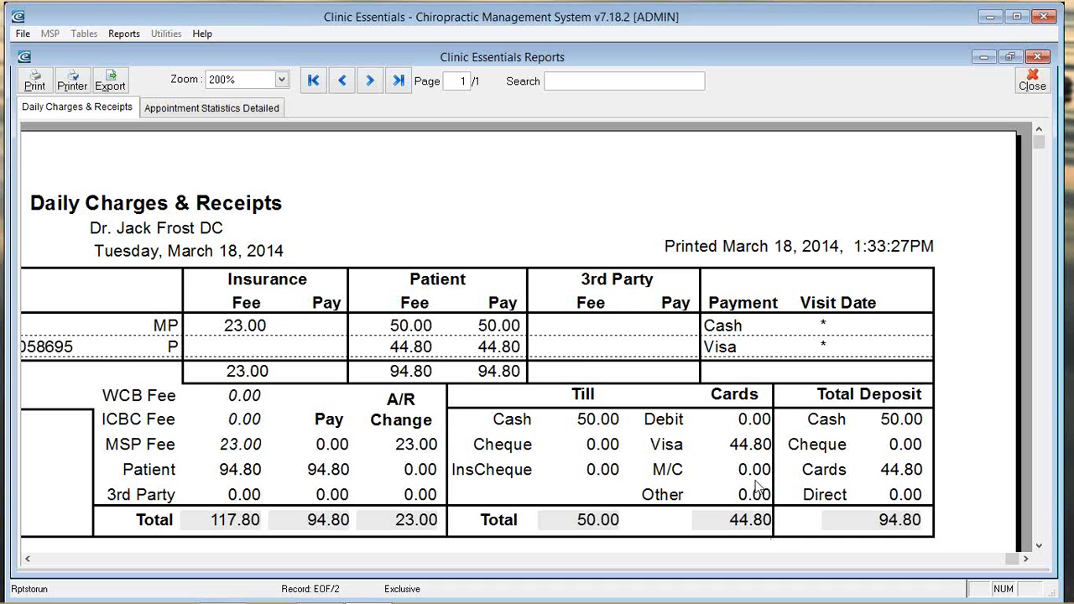
left_click(377, 84)
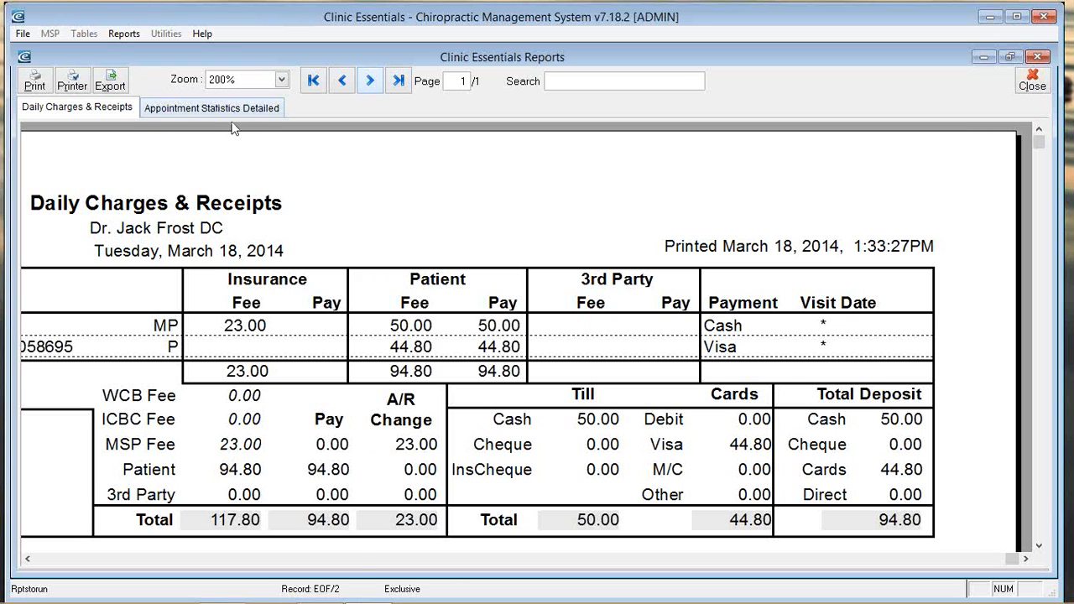
left_click(447, 559)
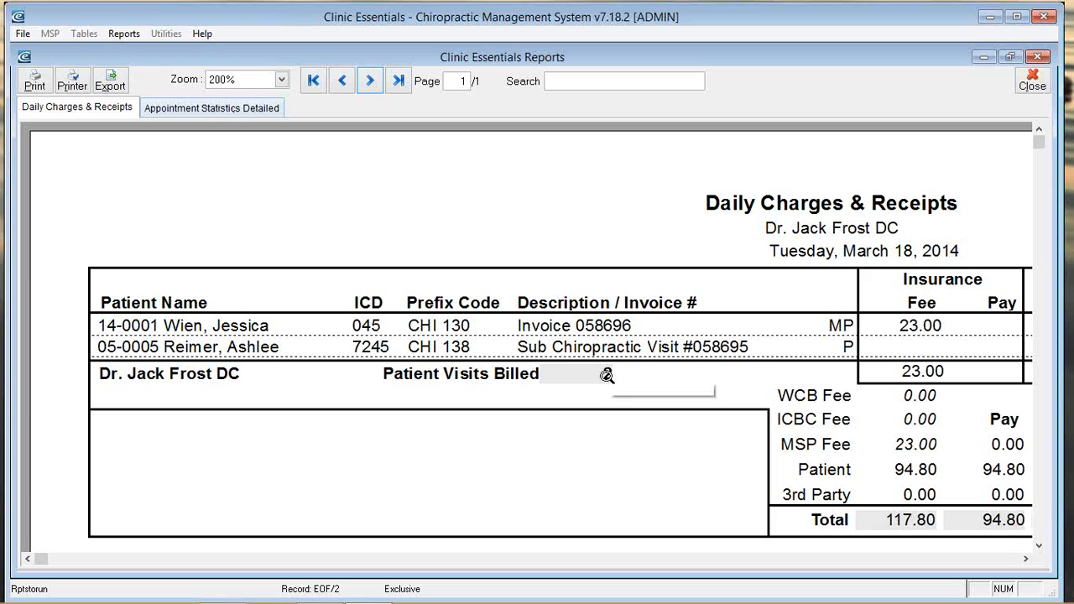
left_click(252, 109)
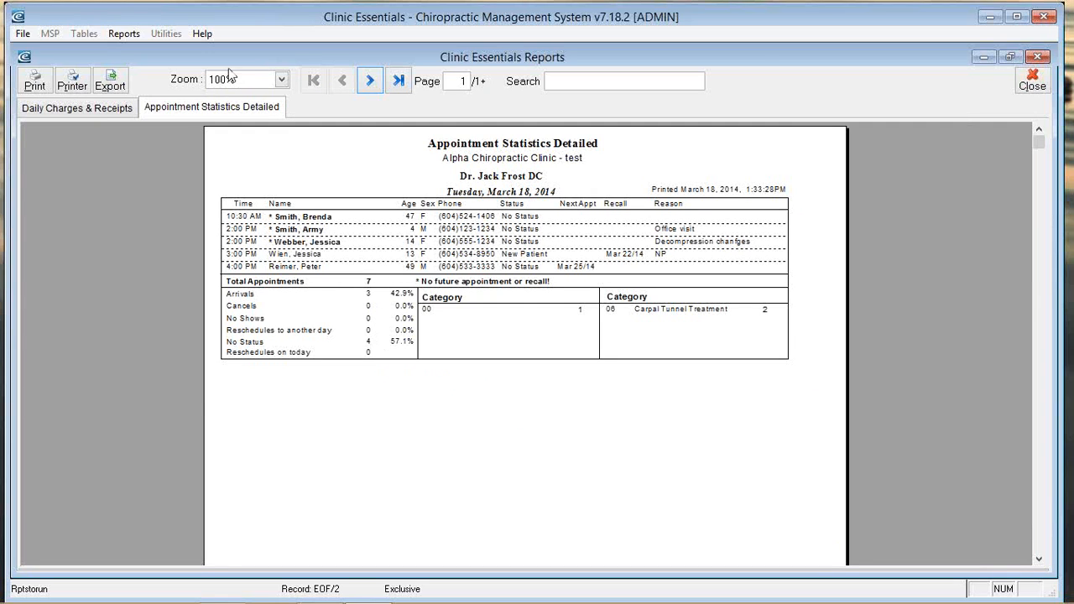
Step: Zoom the Appointment Statistics report to 200% and scroll through its appointments and category totals
left_click(281, 79)
left_click(242, 125)
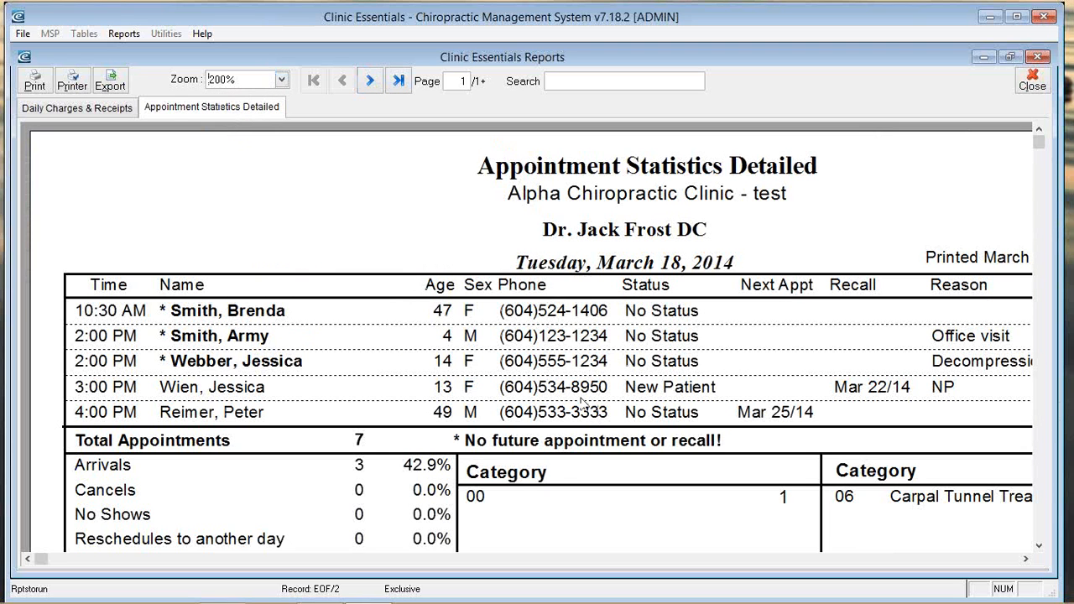
scroll(564, 518, "down", 3)
scroll(577, 517, "up", 3)
scroll(403, 484, "down", 3)
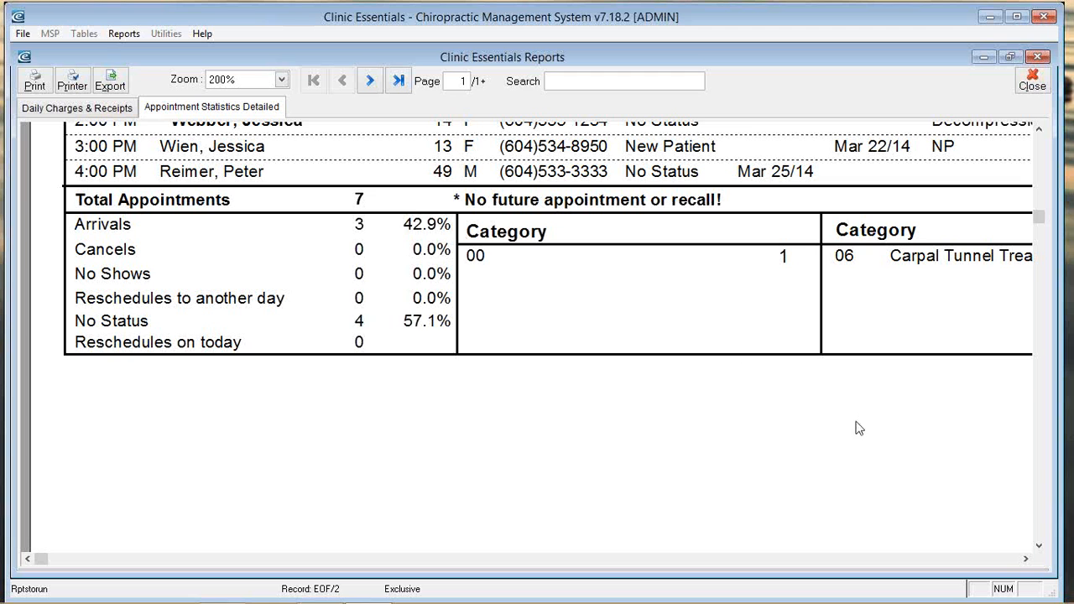
left_click(1025, 559)
left_click(1026, 559)
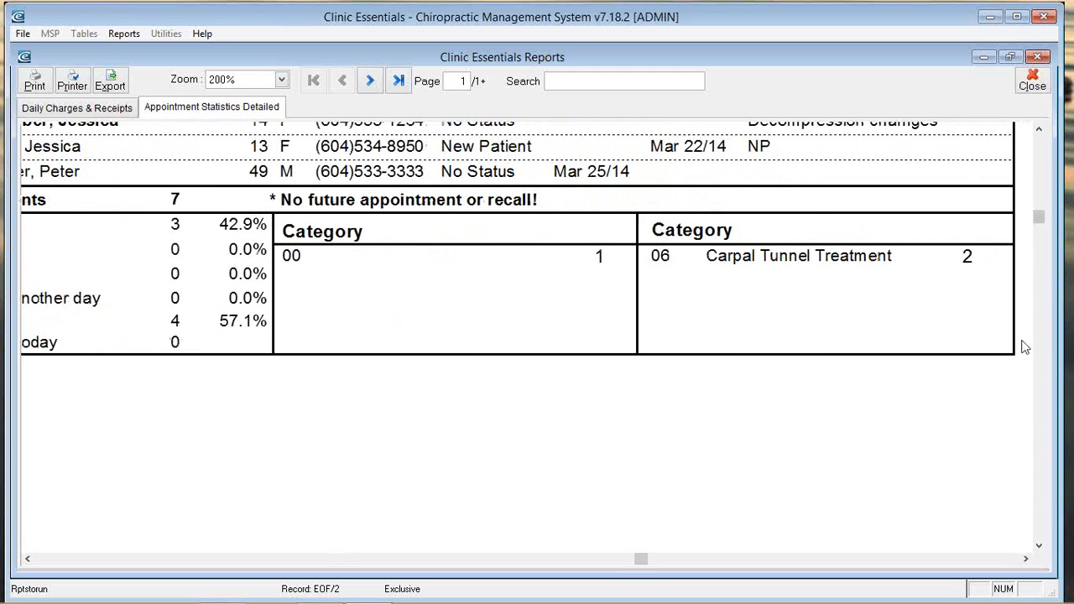
left_click_drag(1038, 211, 1039, 141)
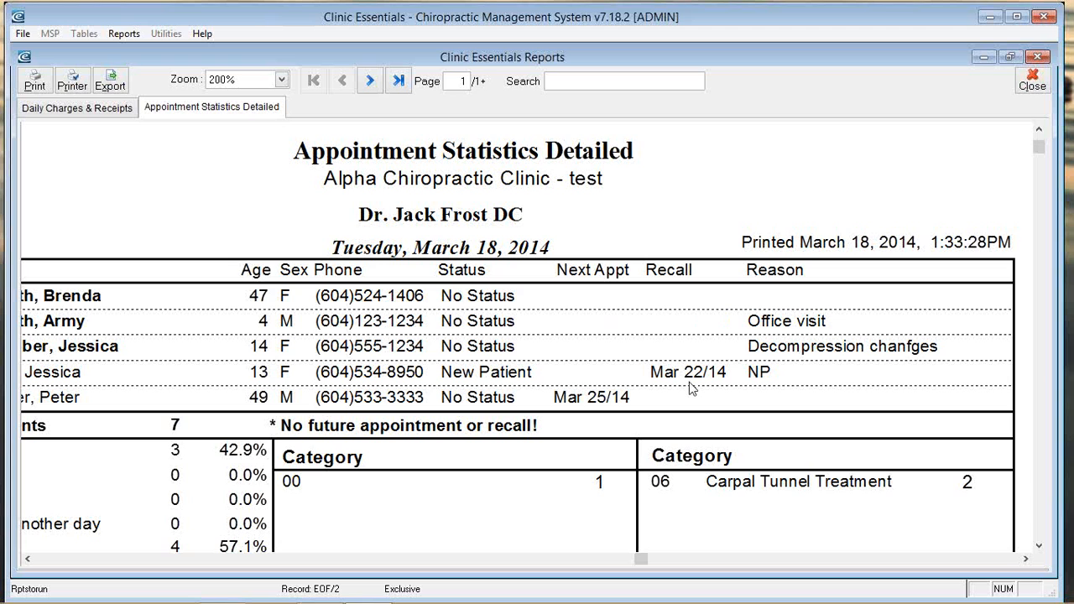
Step: Close the statistics preview and browse the End of Week, End of Month, End of Year and A/R reports
left_click(1032, 81)
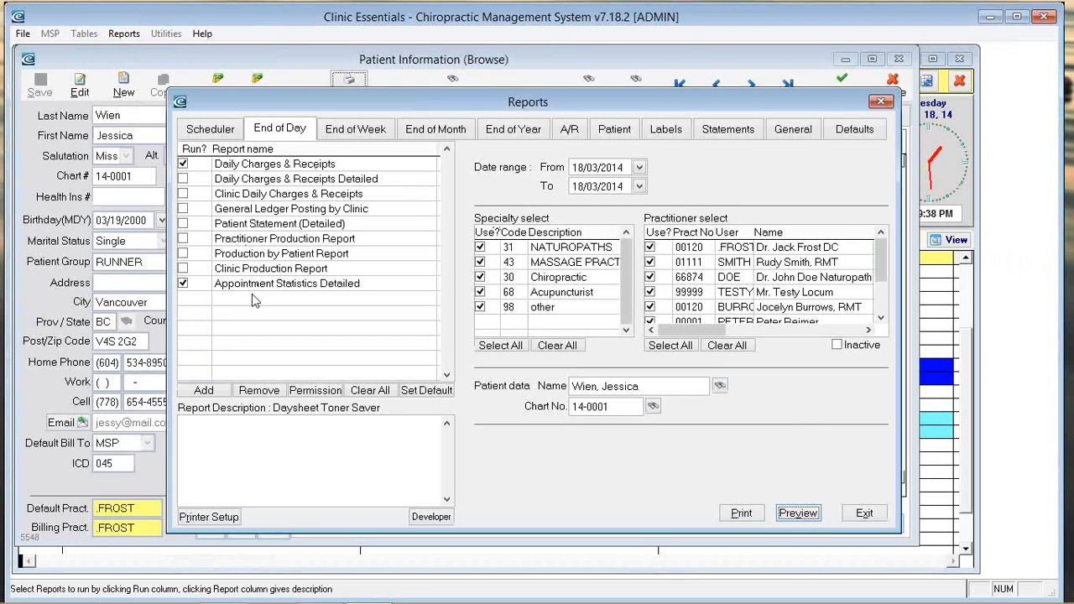
left_click(373, 133)
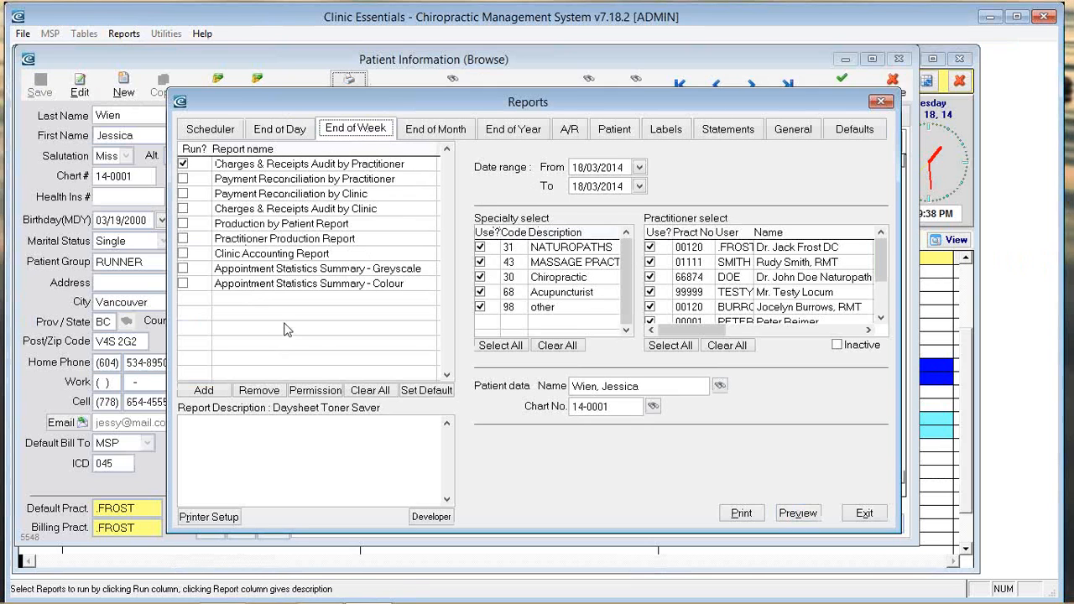
left_click(433, 130)
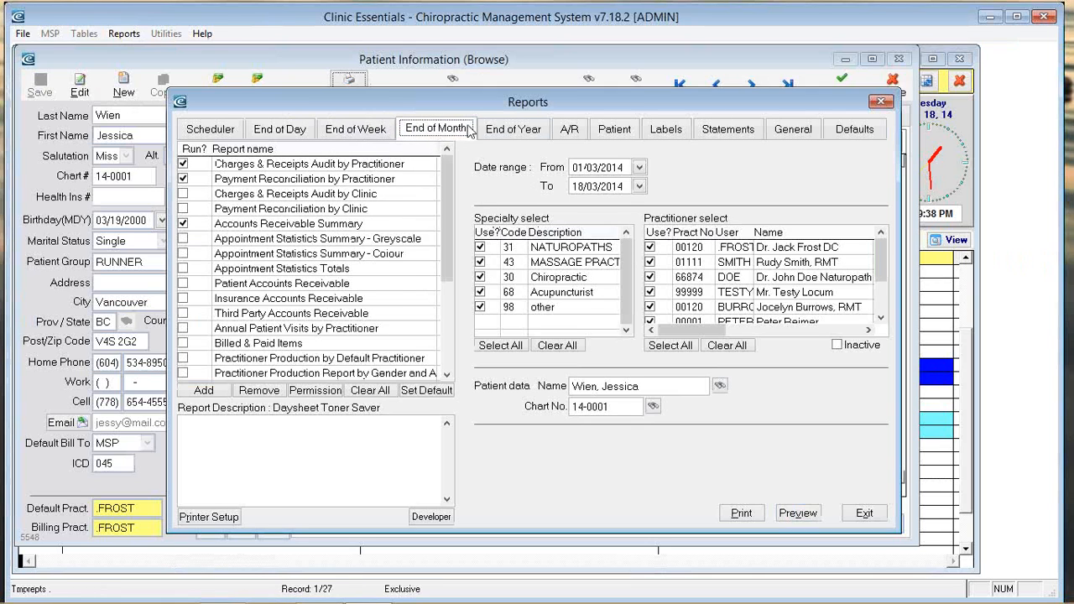
left_click(515, 129)
left_click(581, 131)
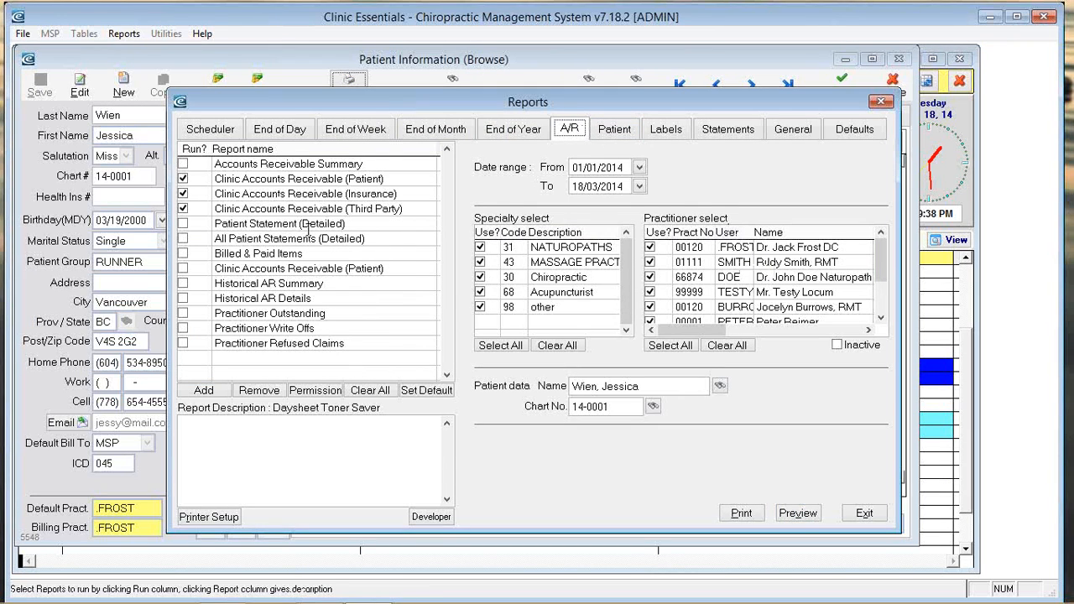
Step: Browse the Patient, Labels, Statements and General reports, then exit the Reports dialog
left_click(616, 132)
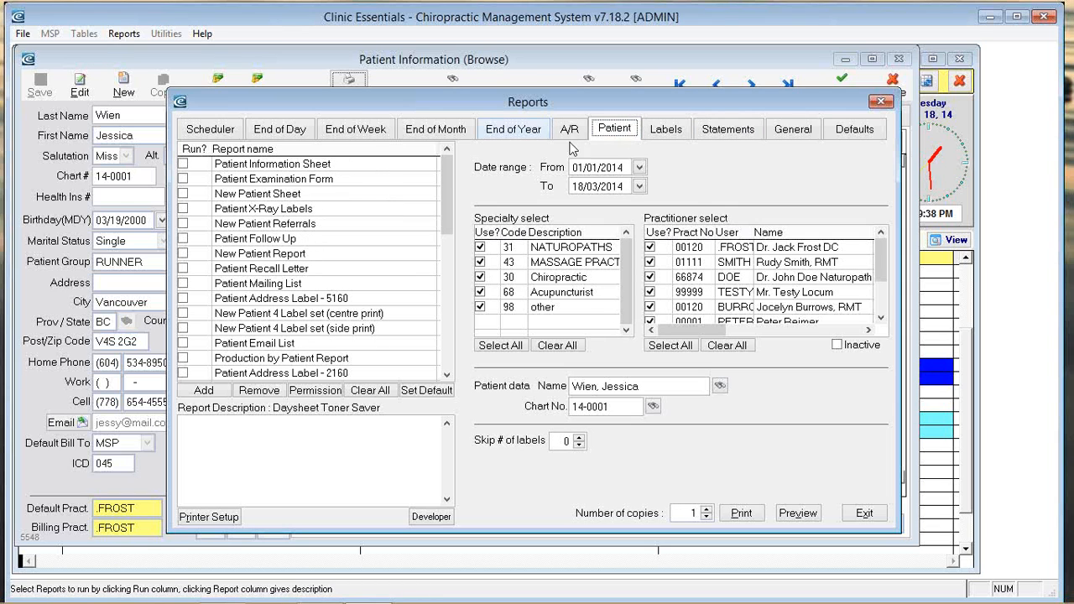
left_click(667, 132)
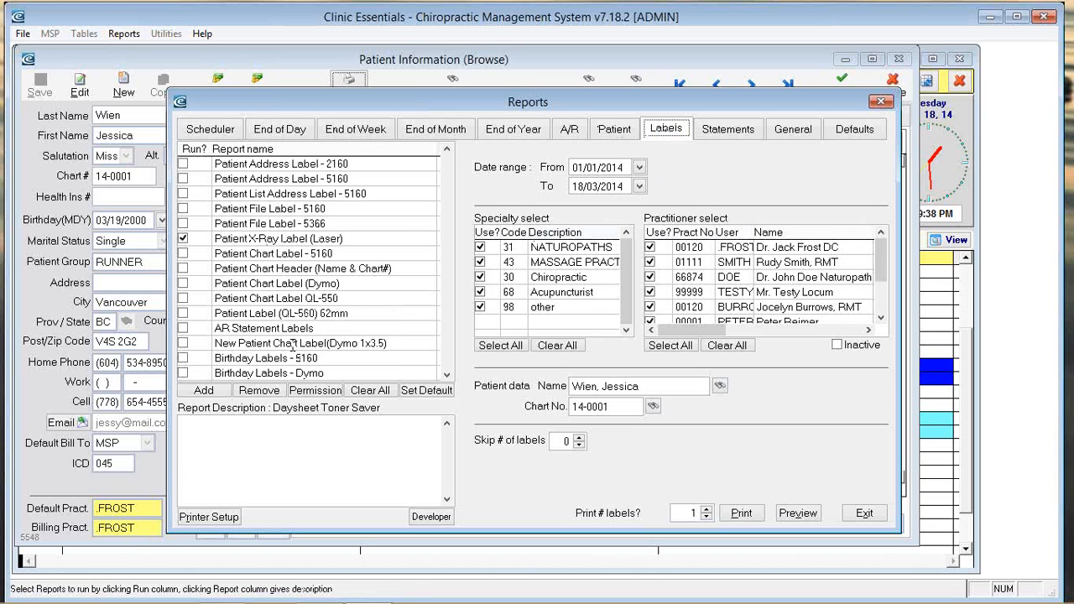
left_click(737, 131)
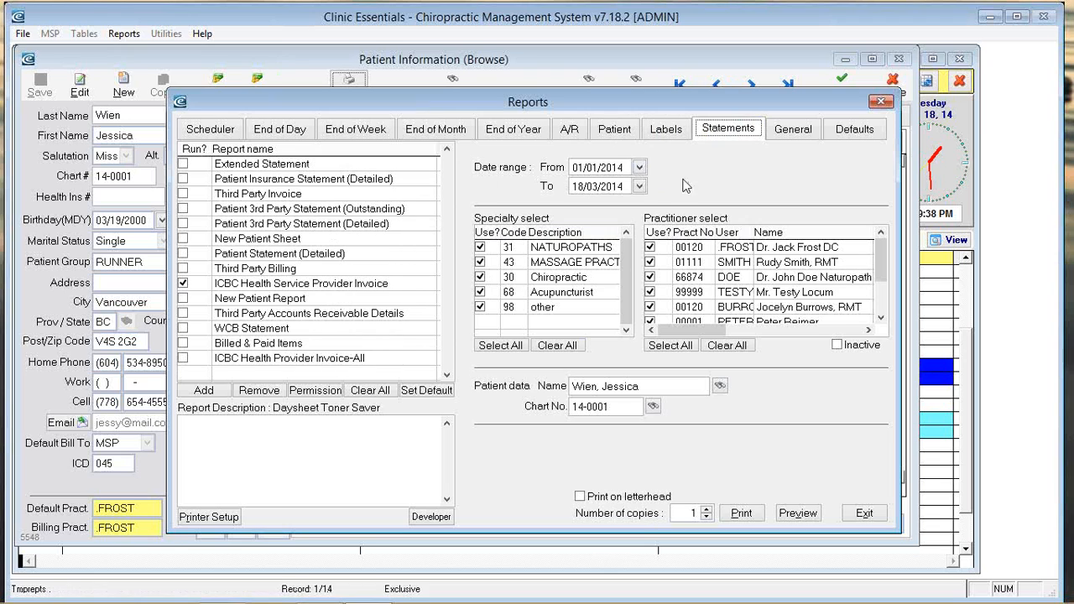
left_click(792, 133)
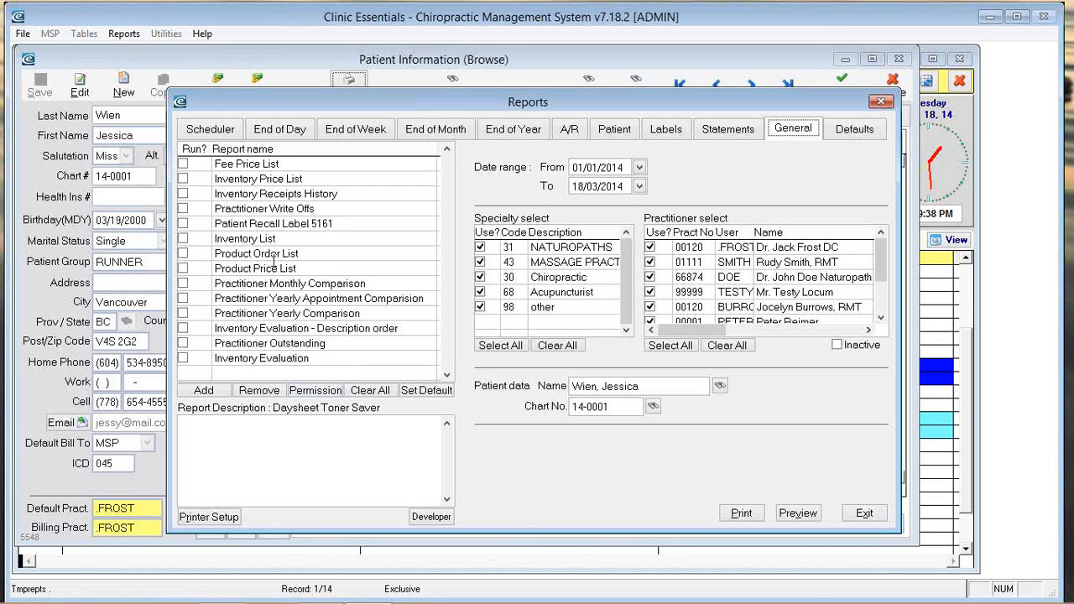
left_click(865, 515)
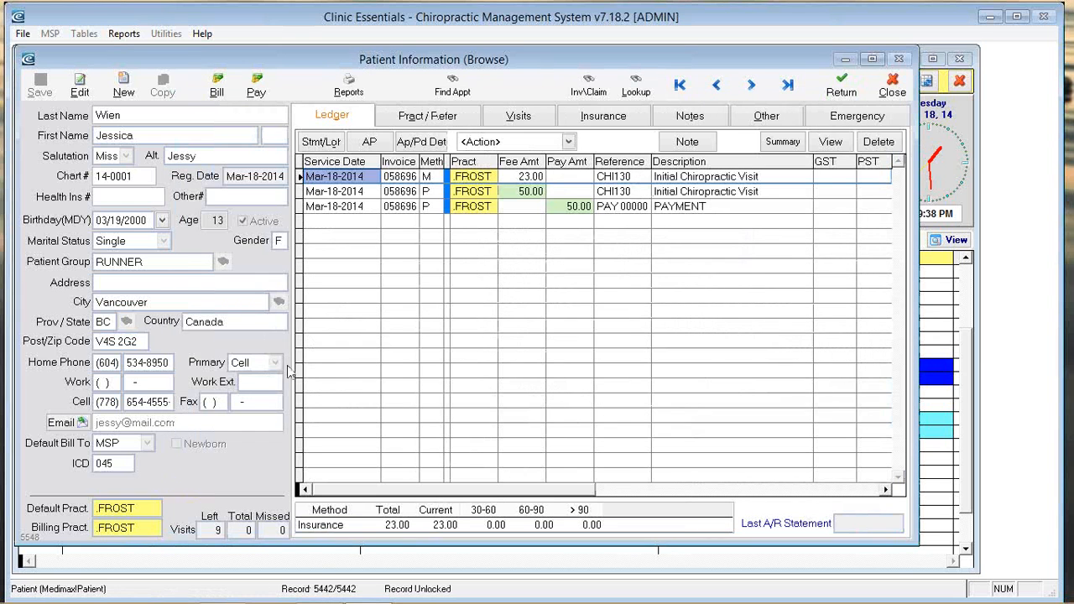
Step: Leave the patient record and save a new recall due in 1 day with the note 'follow appt'
key("Escape")
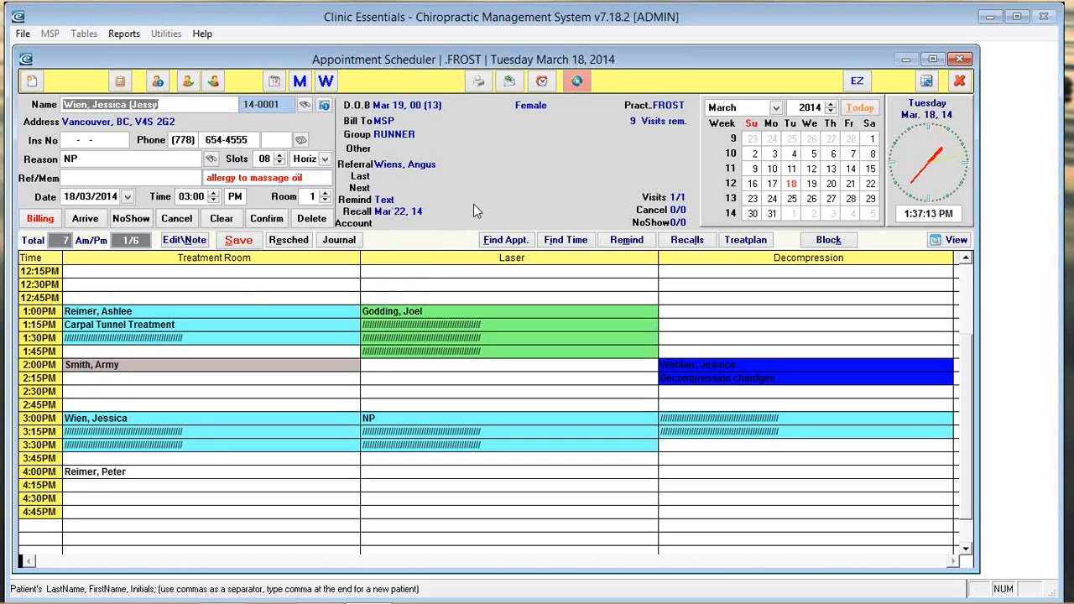
left_click(687, 240)
left_click(269, 243)
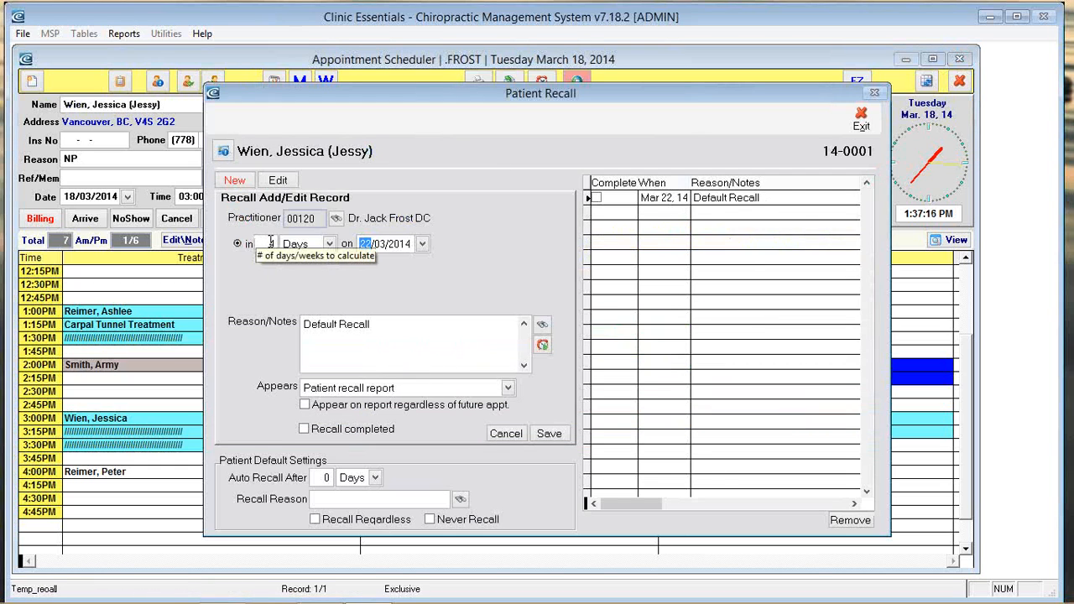
type("10")
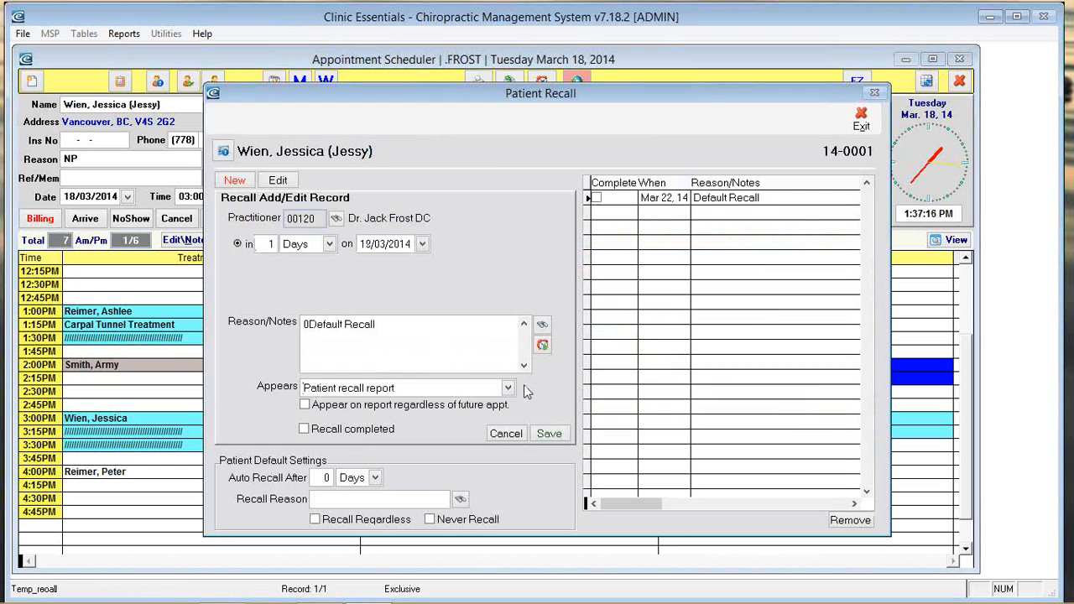
key("ctrl+a")
key("BackSpace")
type("follow appt")
left_click(549, 433)
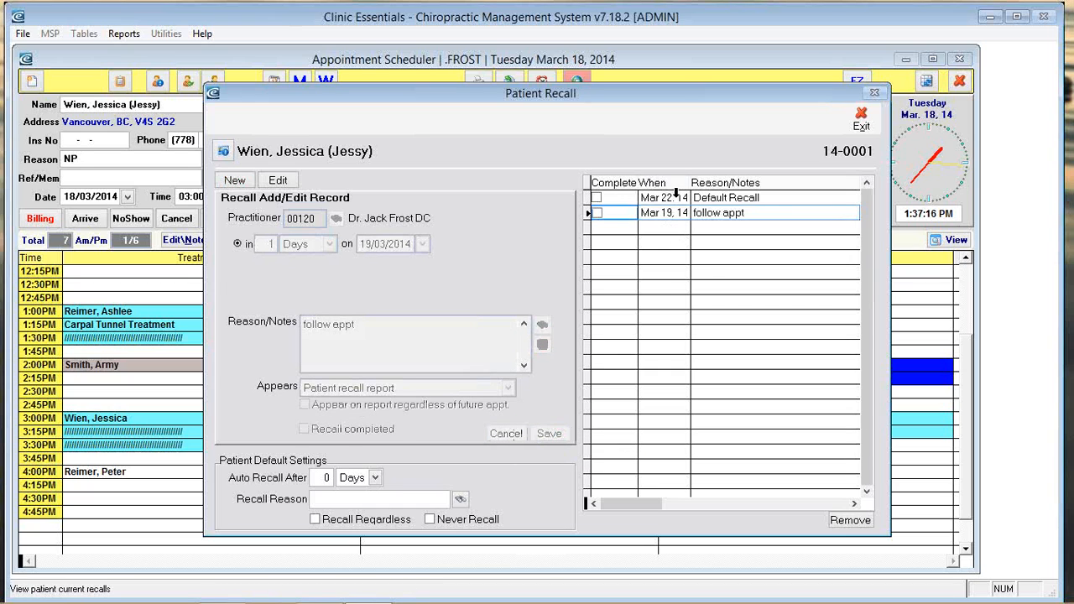
Step: Review the Default Recall and Mar 19 'follow appt' recall notes, then return to the scheduler
left_click(715, 198)
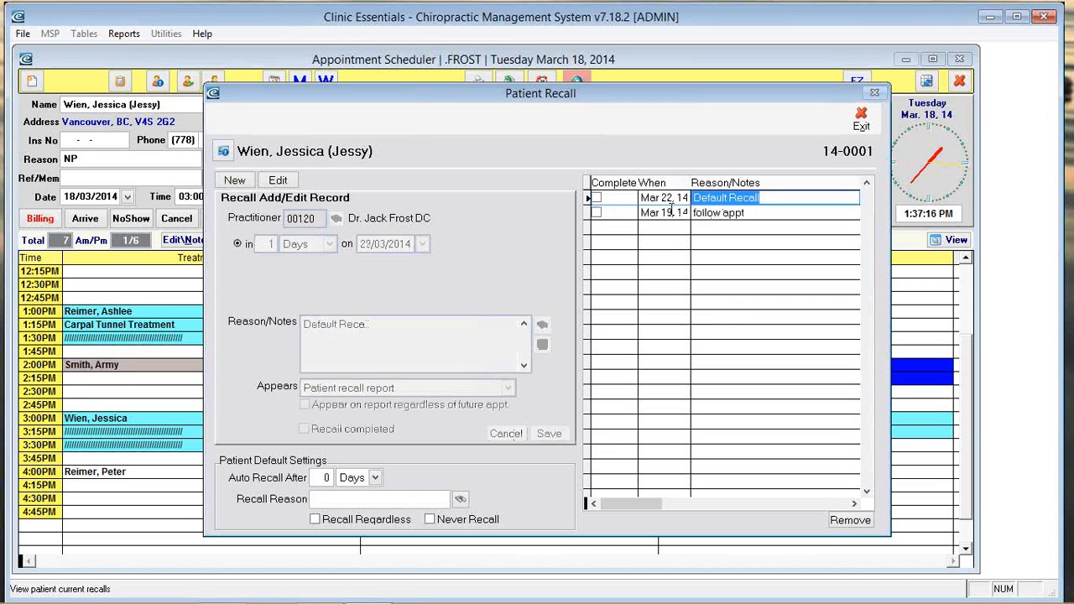
left_click(669, 212)
left_click(726, 197)
left_click_drag(763, 196, 681, 198)
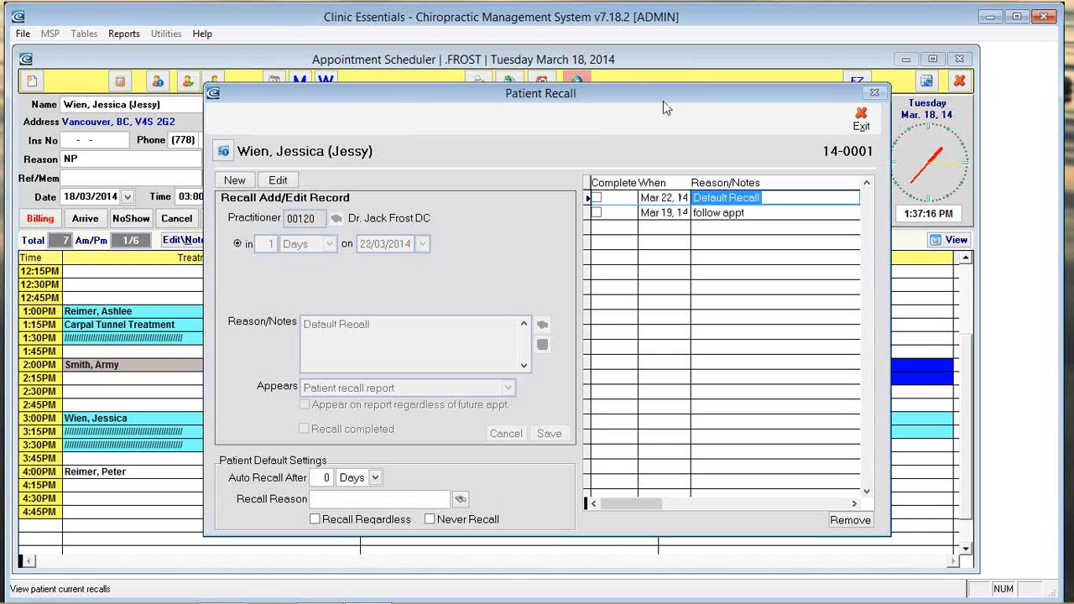
left_click(676, 213)
left_click_drag(761, 213, 681, 210)
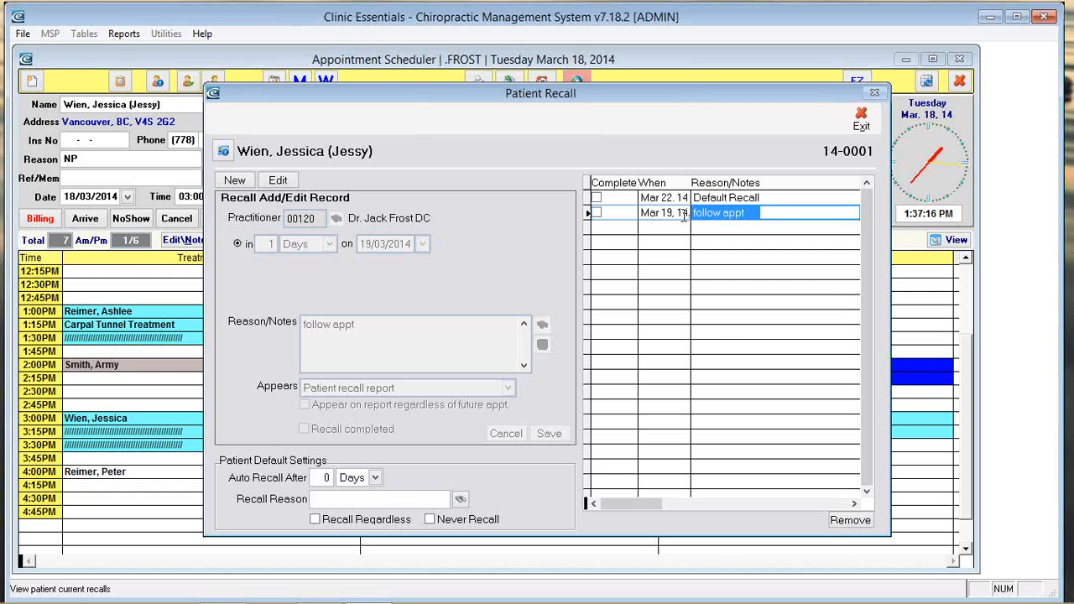
left_click(782, 285)
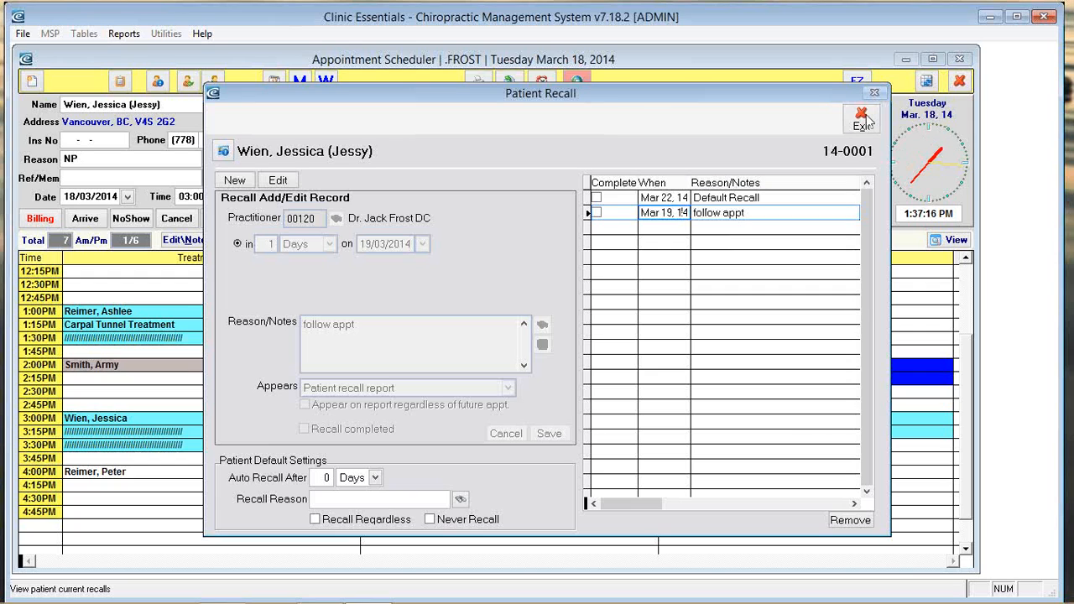
left_click(736, 213)
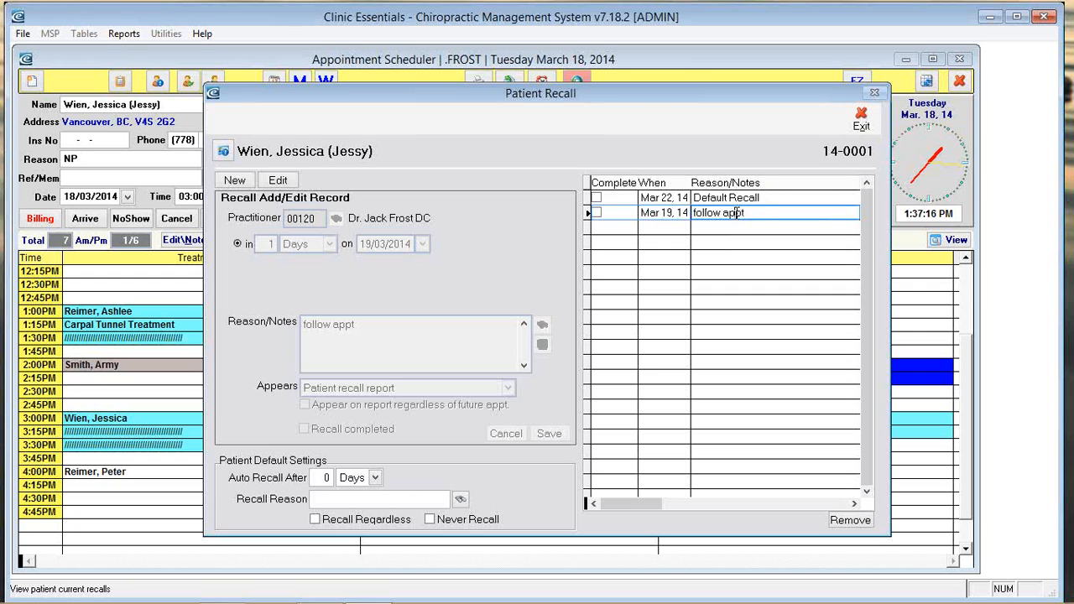
left_click(861, 120)
left_click(246, 285)
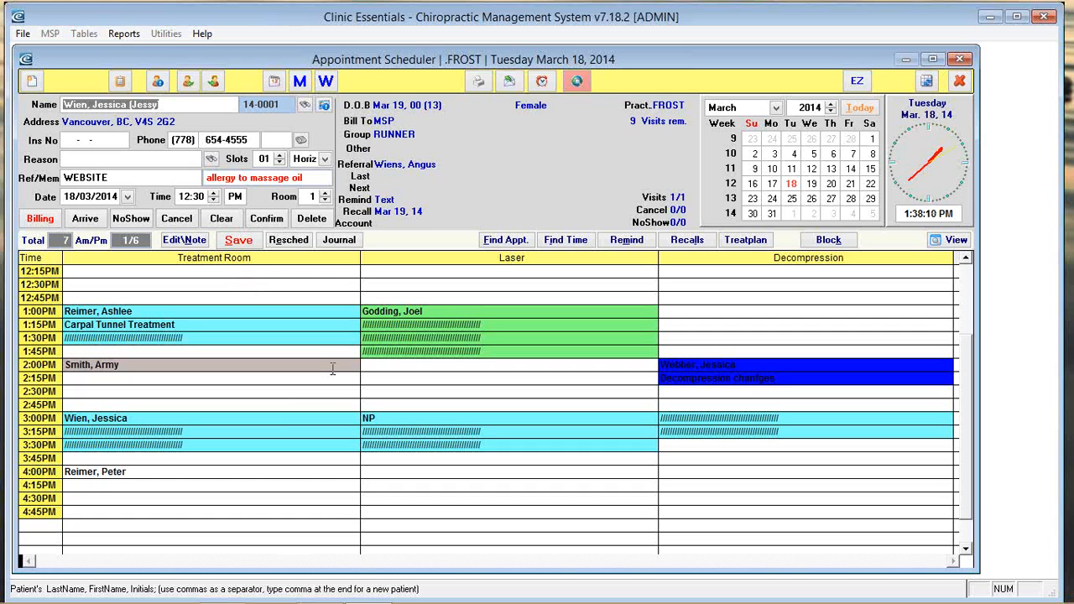
Step: Open the March 19, 2014 appointment reminders and drag the last phone-reminder patient onto the Email list
left_click(813, 184)
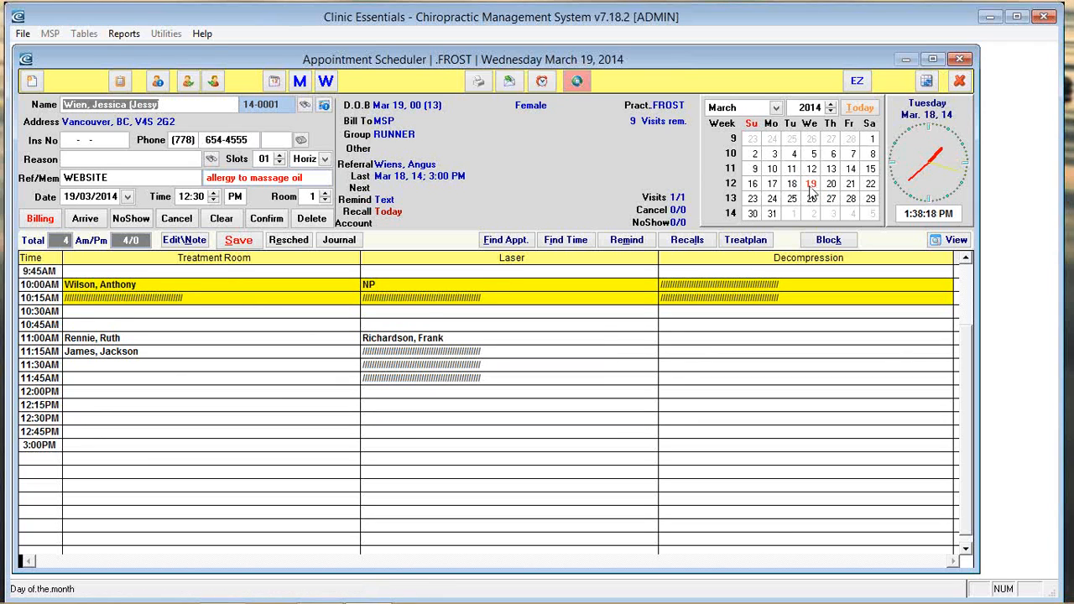
left_click(511, 81)
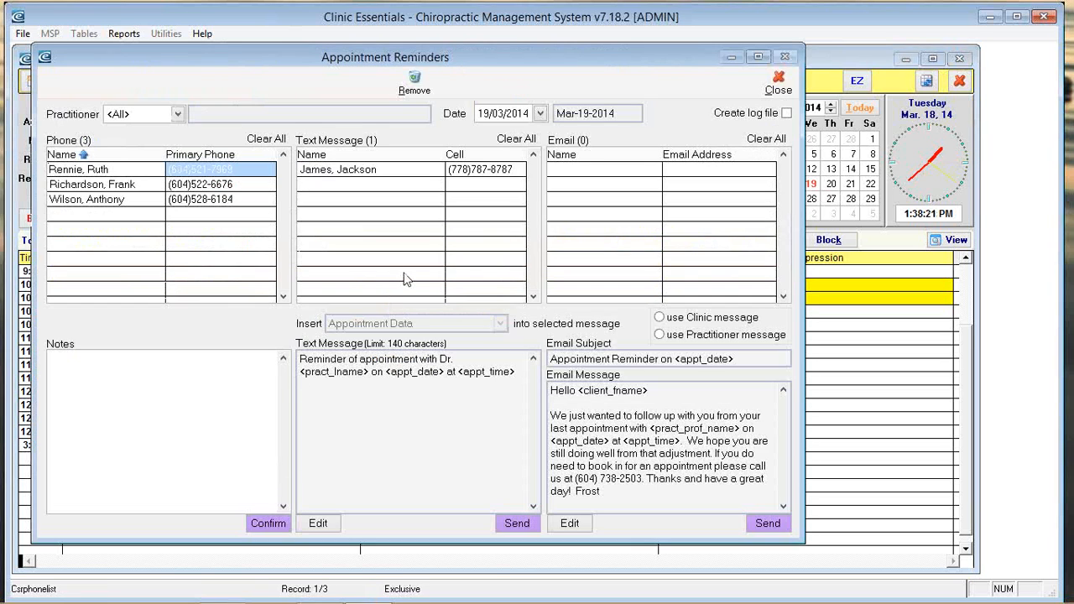
left_click(105, 199)
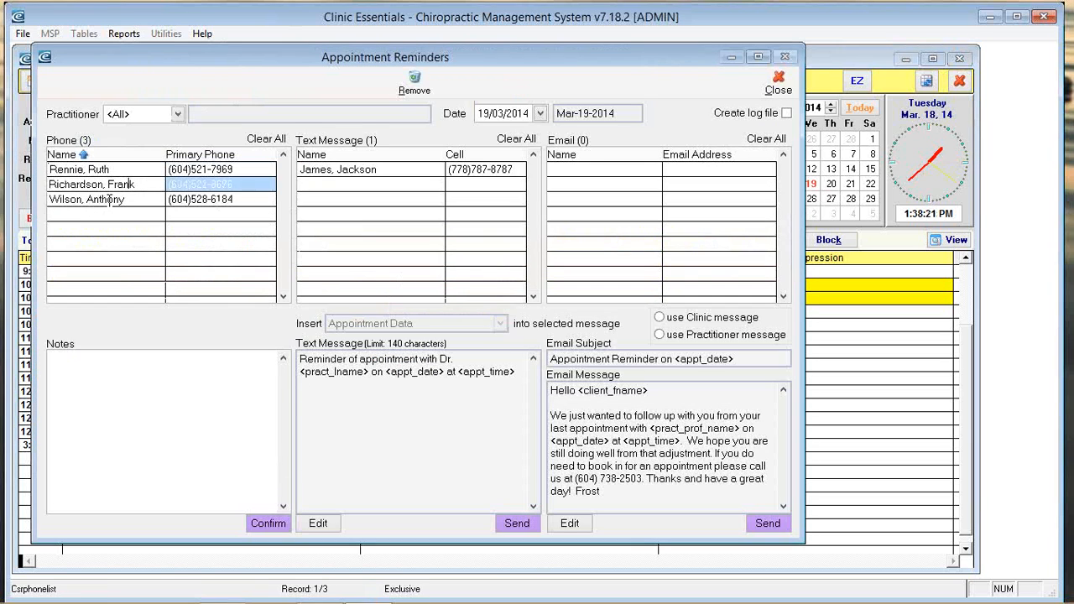
left_click(360, 170)
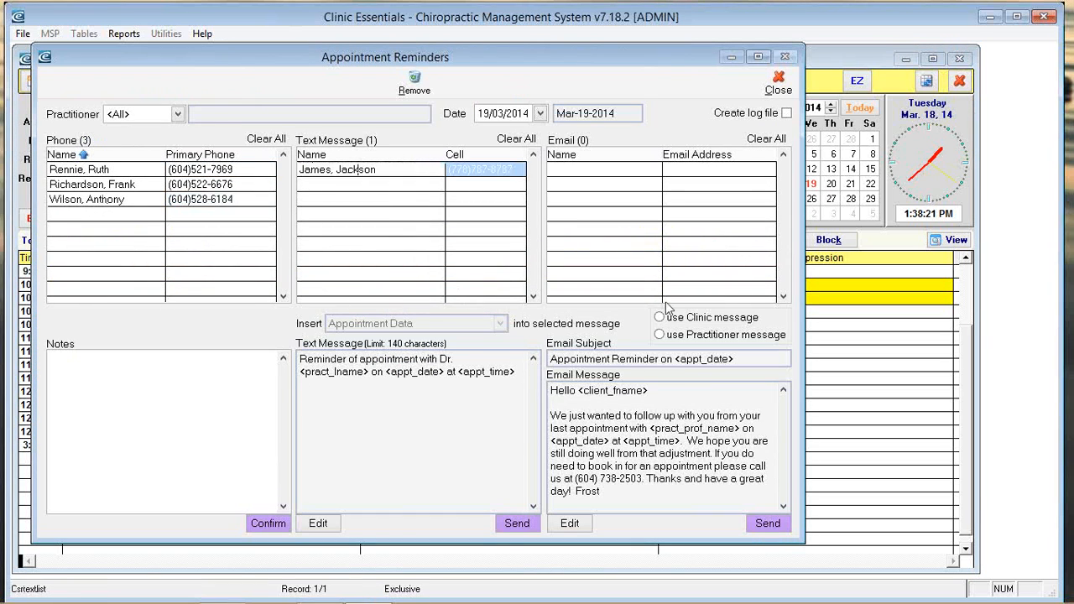
left_click(587, 174)
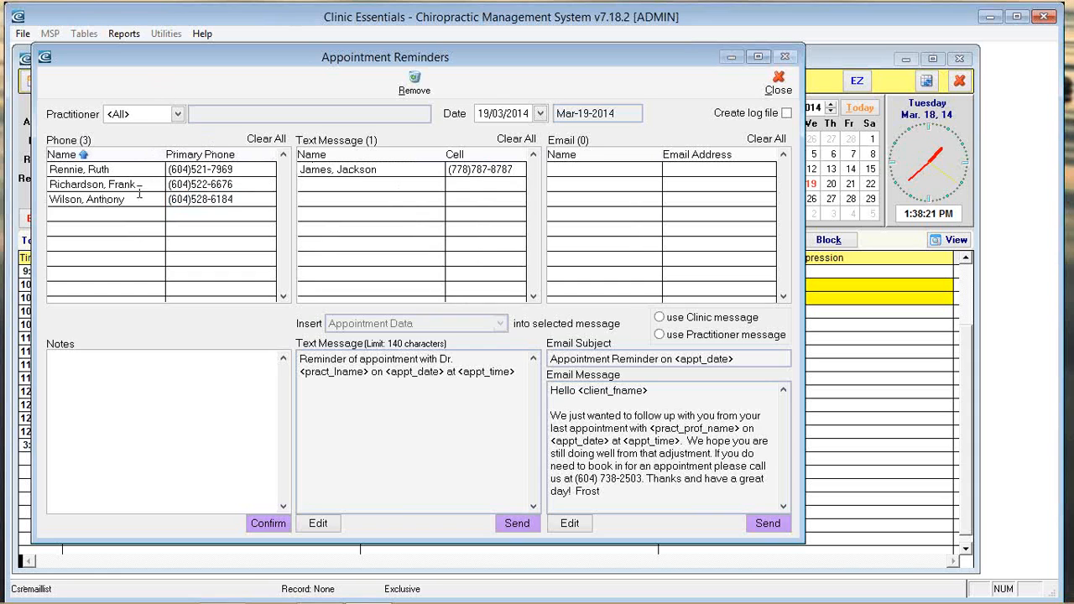
left_click(94, 199)
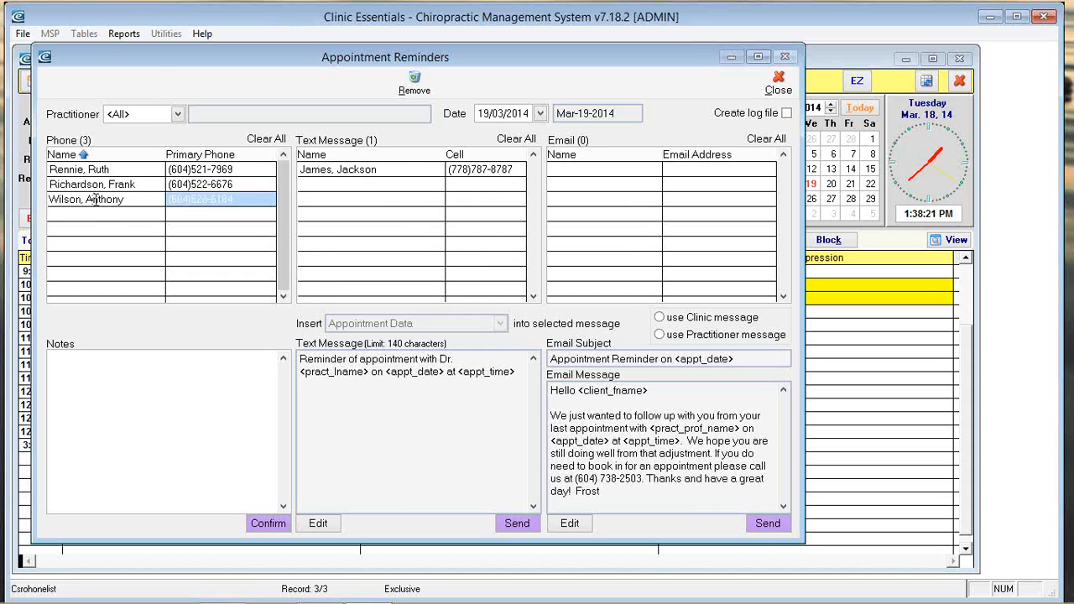
left_click_drag(95, 199, 604, 174)
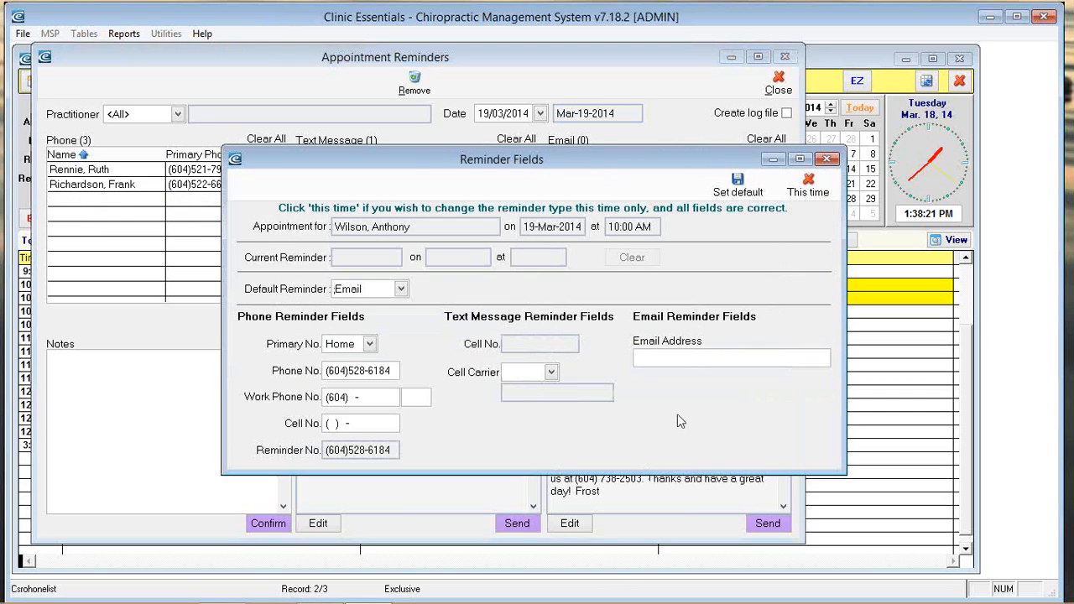
Step: Enter the patient's e-mail address in Reminder Fields and set it as his default reminder
left_click(693, 359)
left_click(740, 191)
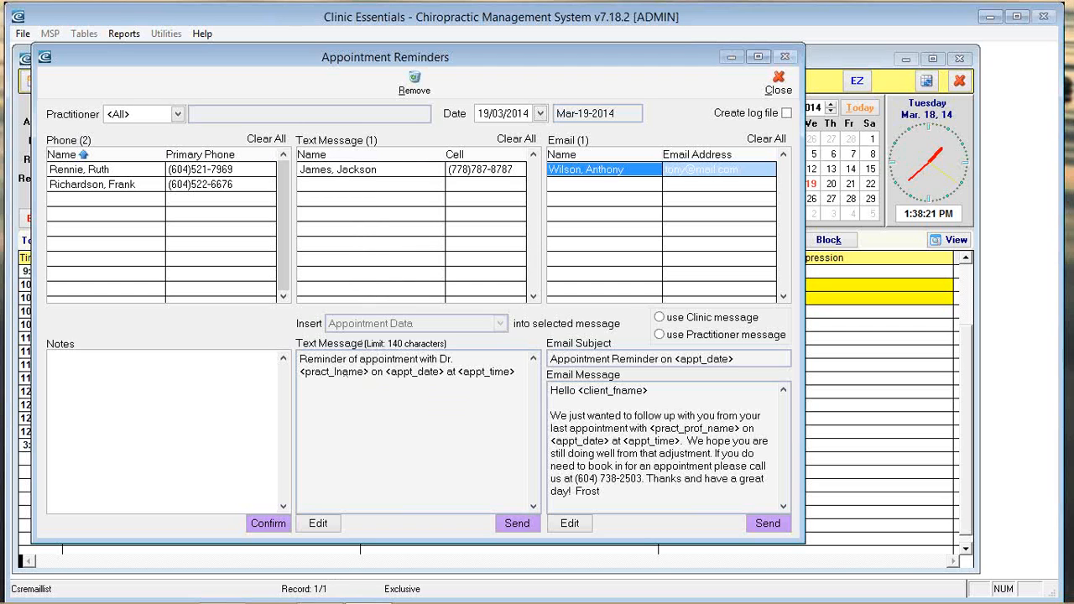
mouse_move(482, 596)
Step: Note 'left voice mail' on the second phone reminder and confirm it
left_click(113, 184)
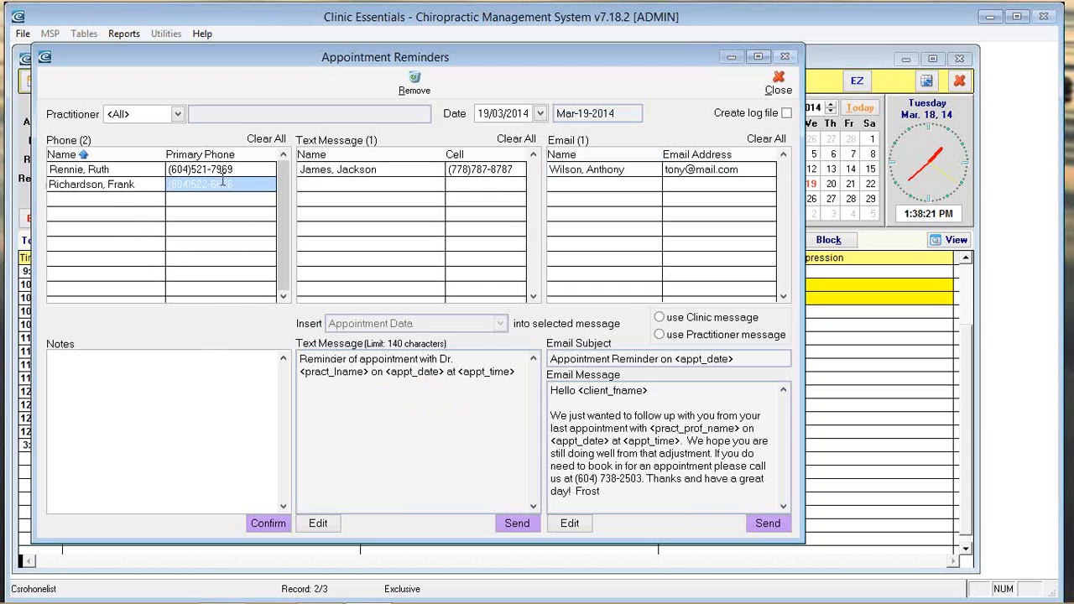
left_click(101, 432)
type("left")
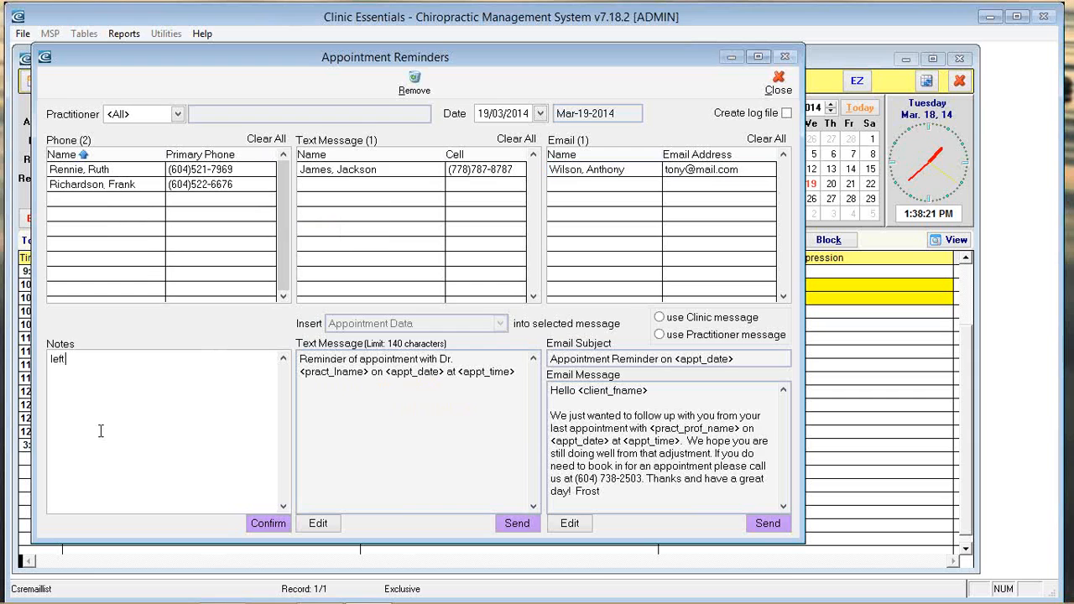
type(" voice, mail")
left_click(252, 524)
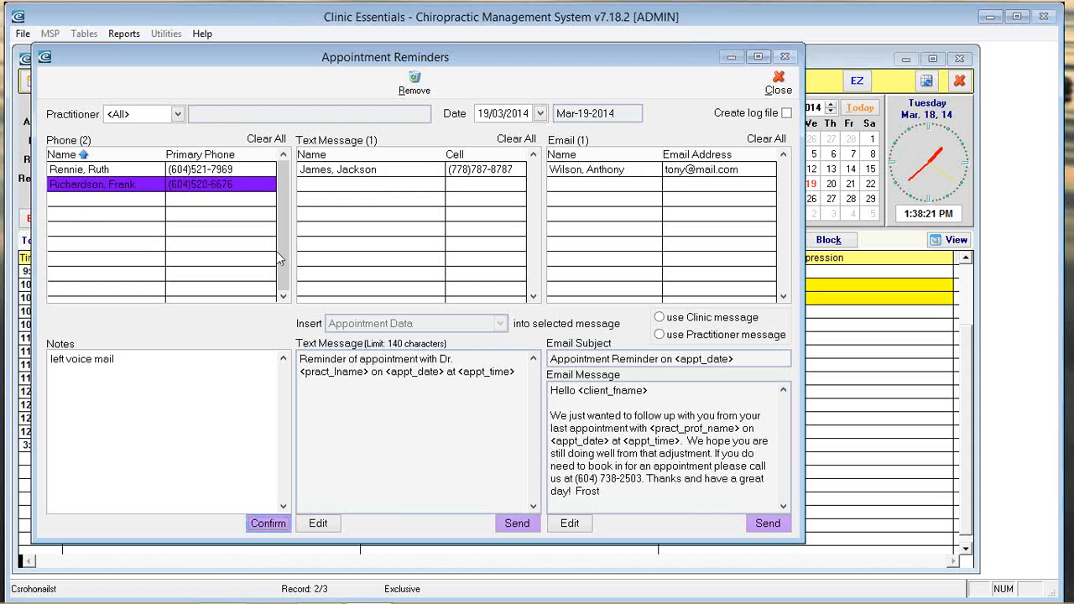
Step: Note 'confirmed' on the first phone reminder, confirm it, then send the text-message reminder
left_click(109, 169)
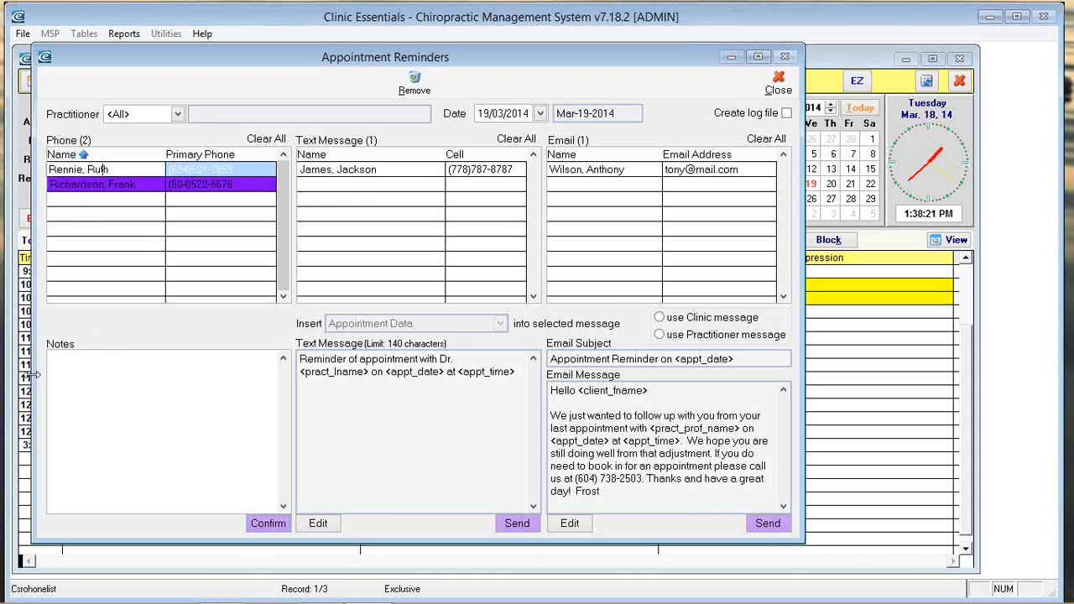
left_click(90, 396)
type("confirmed")
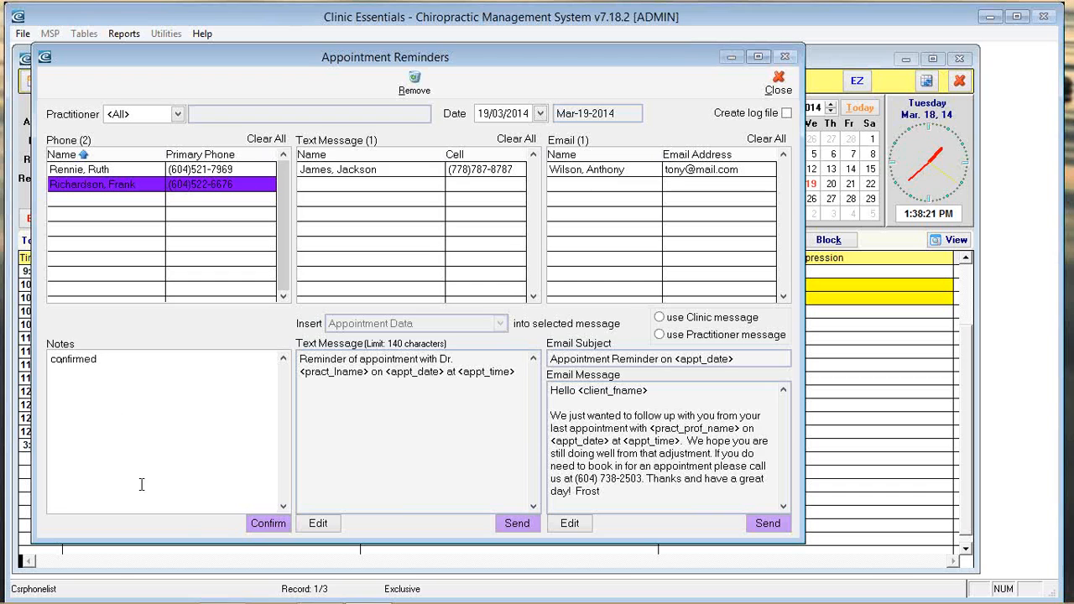
left_click(252, 524)
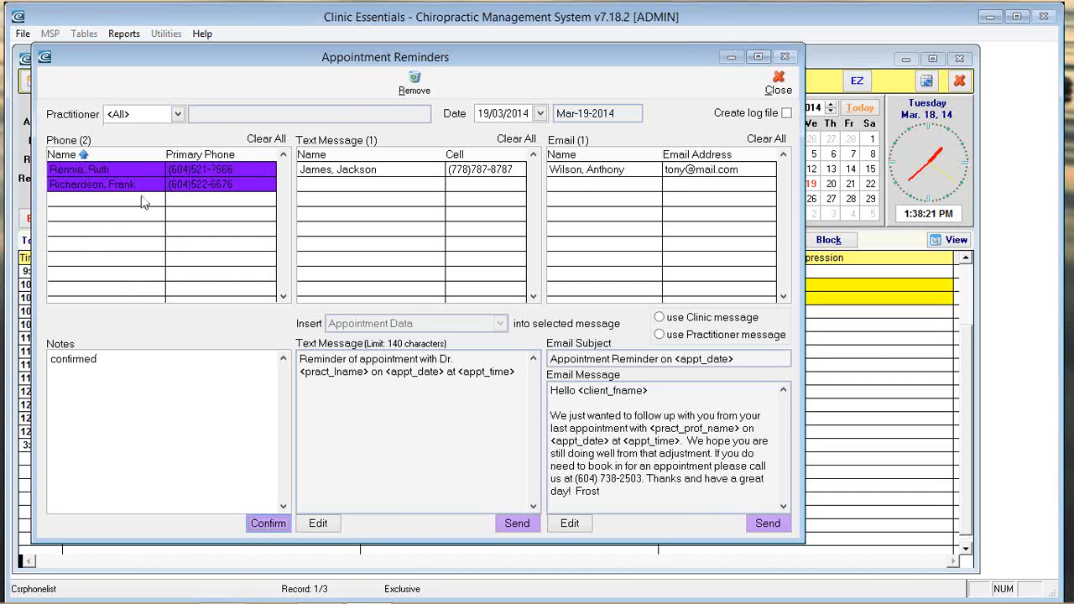
left_click(376, 170)
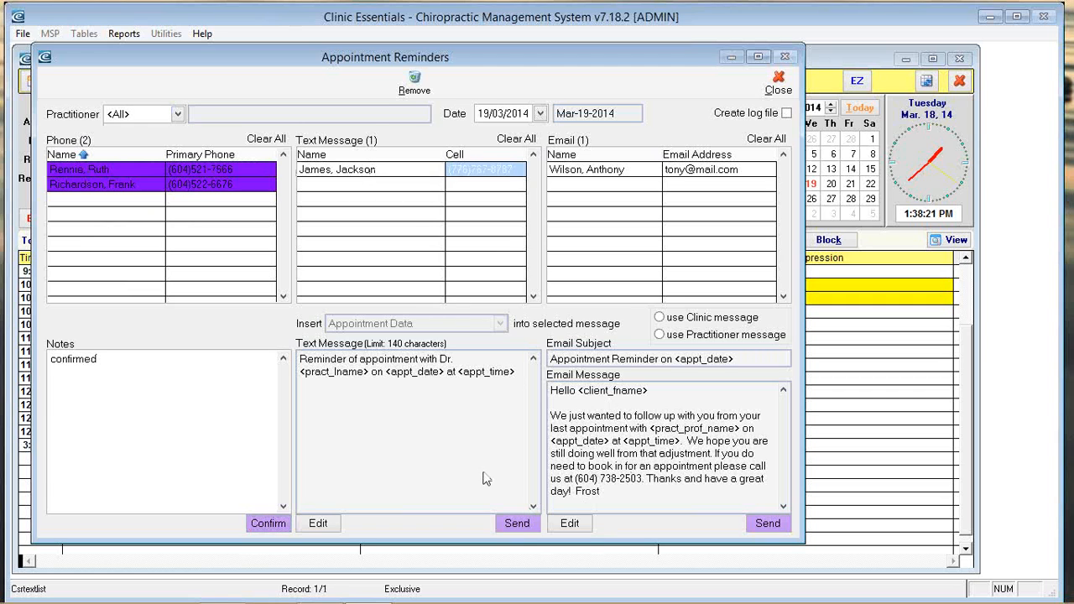
left_click(520, 525)
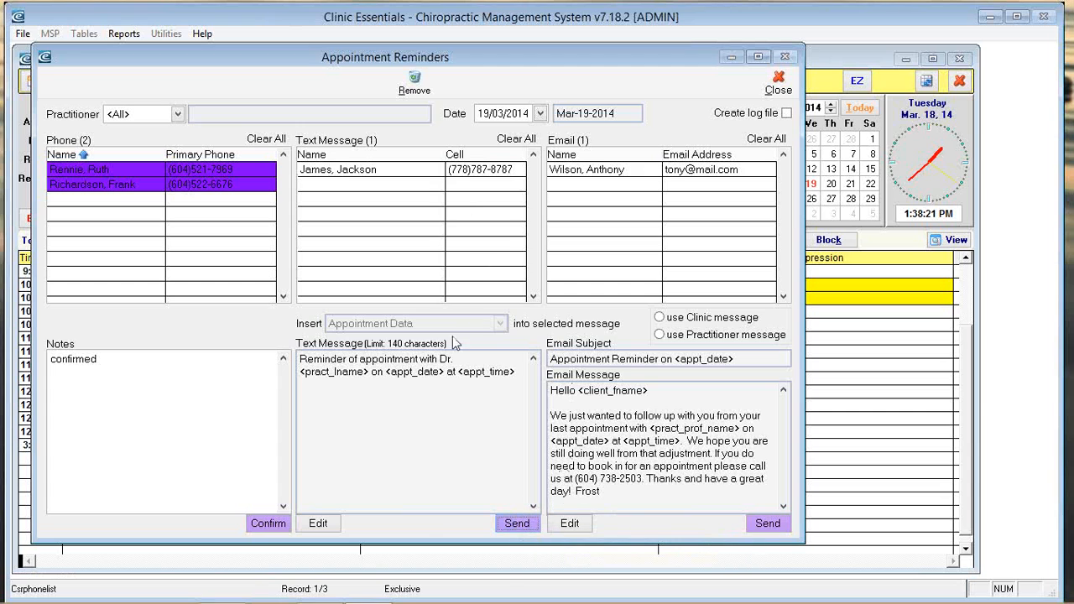
Step: Send the text reminder, acknowledge the success message, and close the Appointment Reminders window
left_click(517, 530)
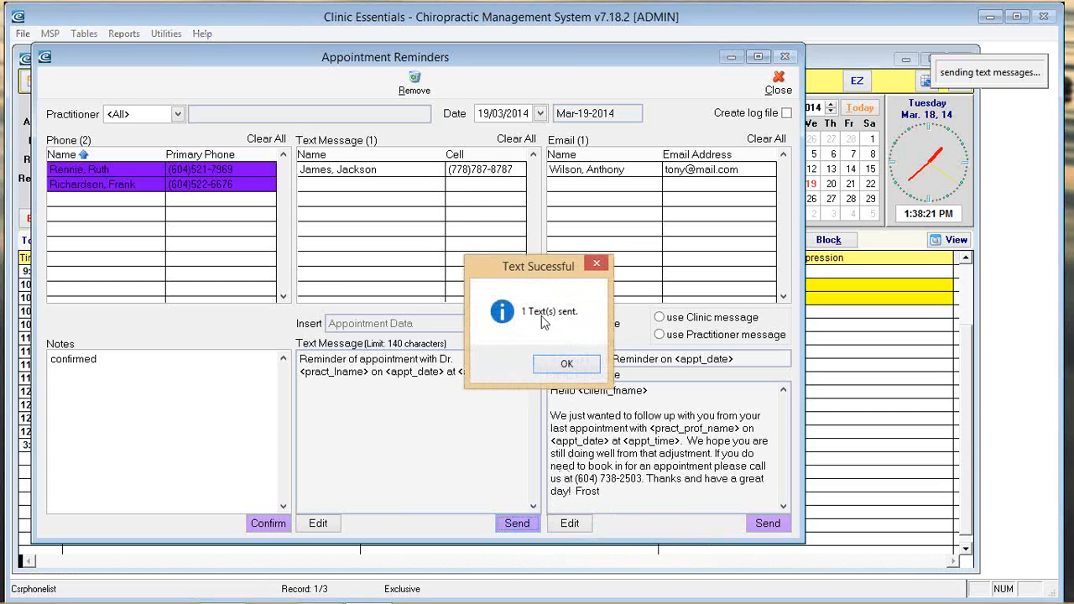
left_click(568, 366)
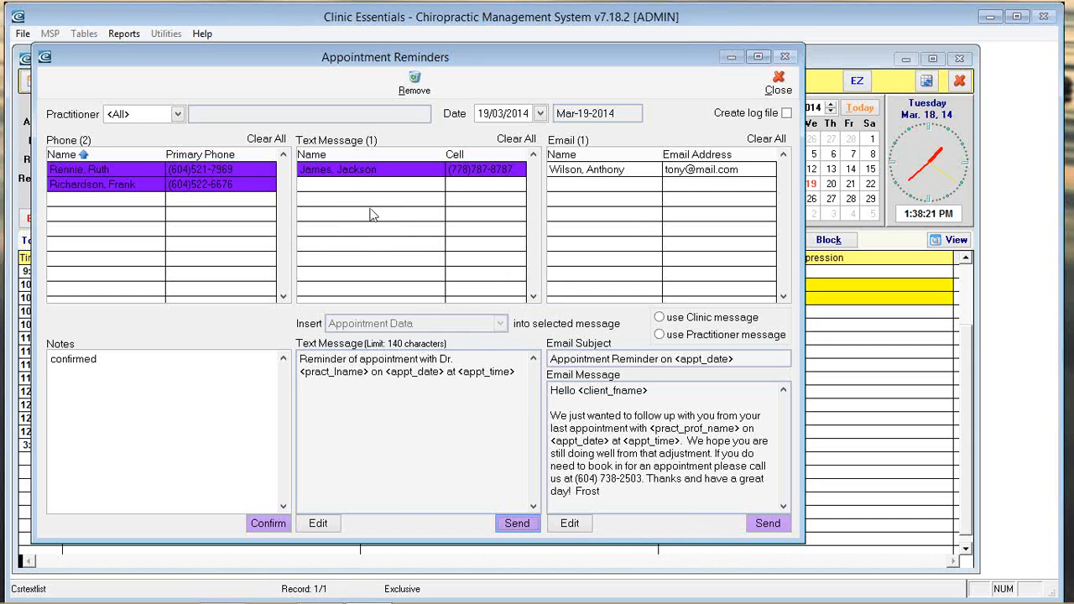
left_click(177, 115)
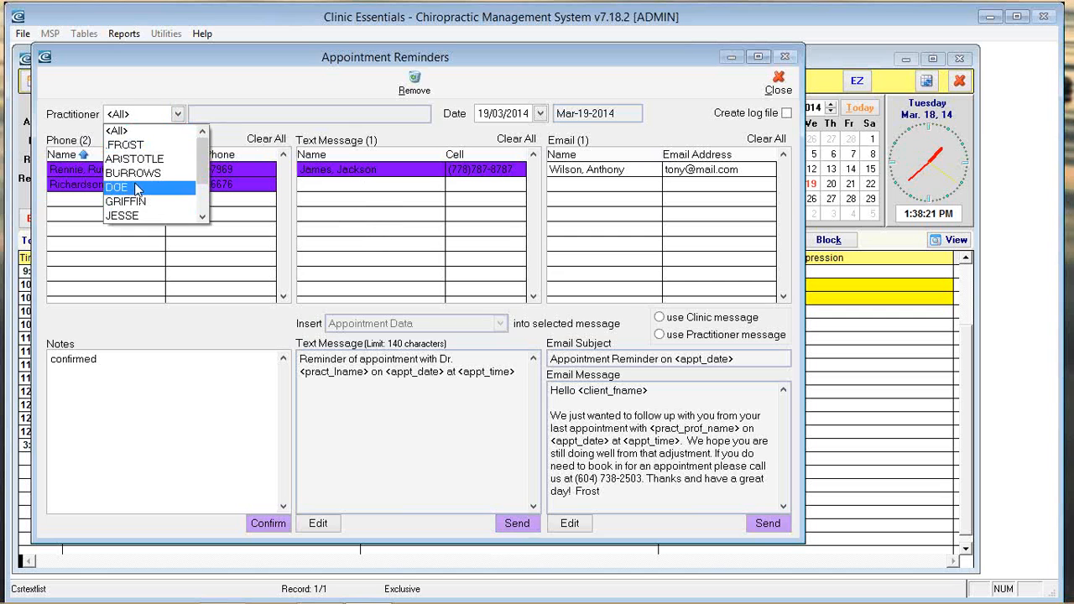
left_click(792, 84)
left_click(790, 84)
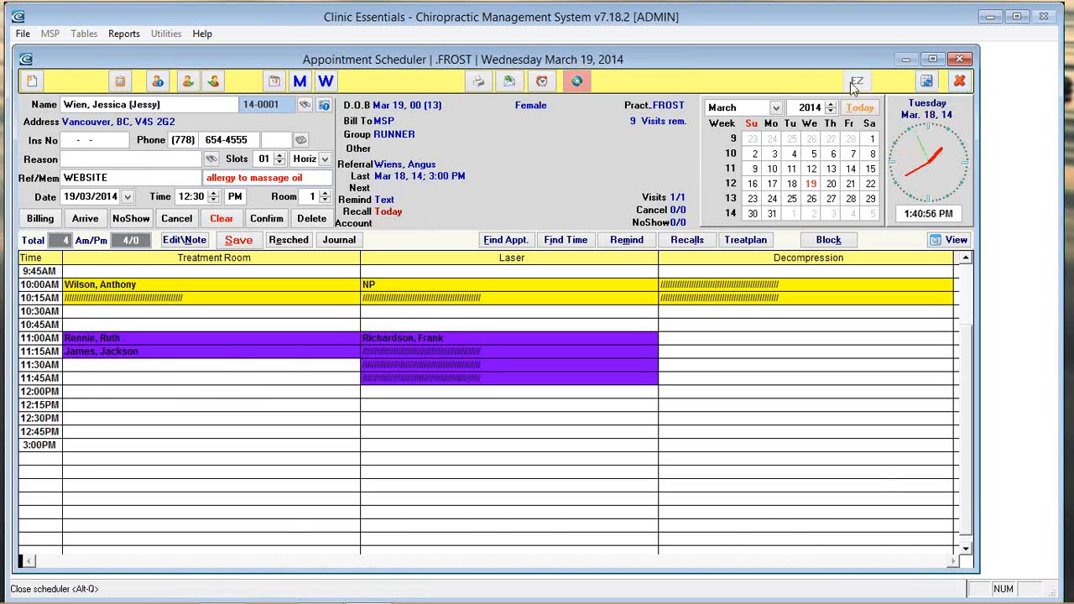
Step: Close the scheduler and patient record, then check the stored Teleplan user ID and password fields
left_click(959, 81)
left_click(875, 87)
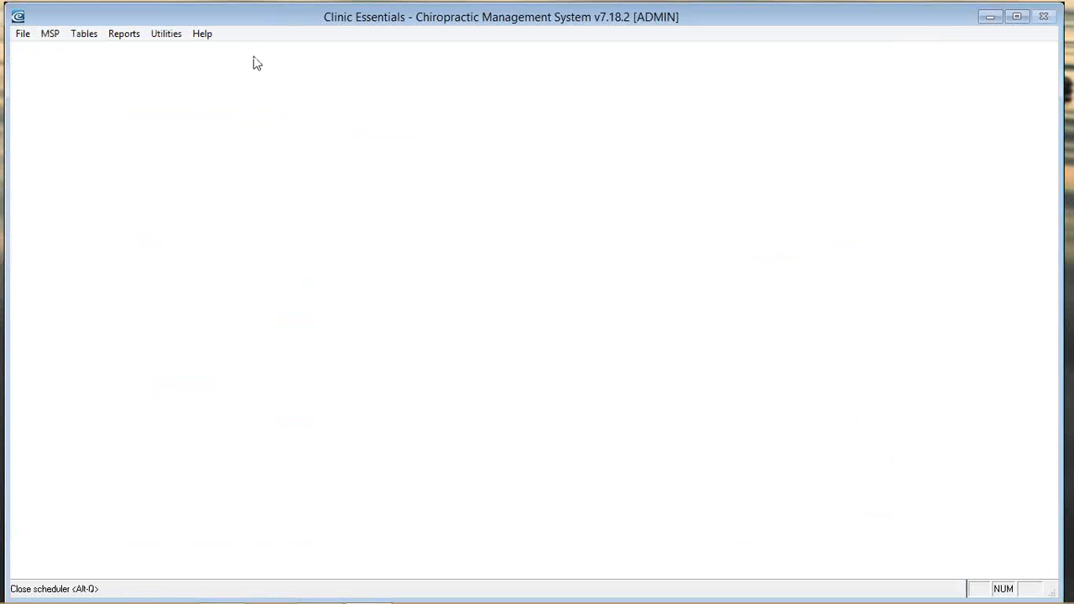
left_click(48, 33)
left_click(49, 51)
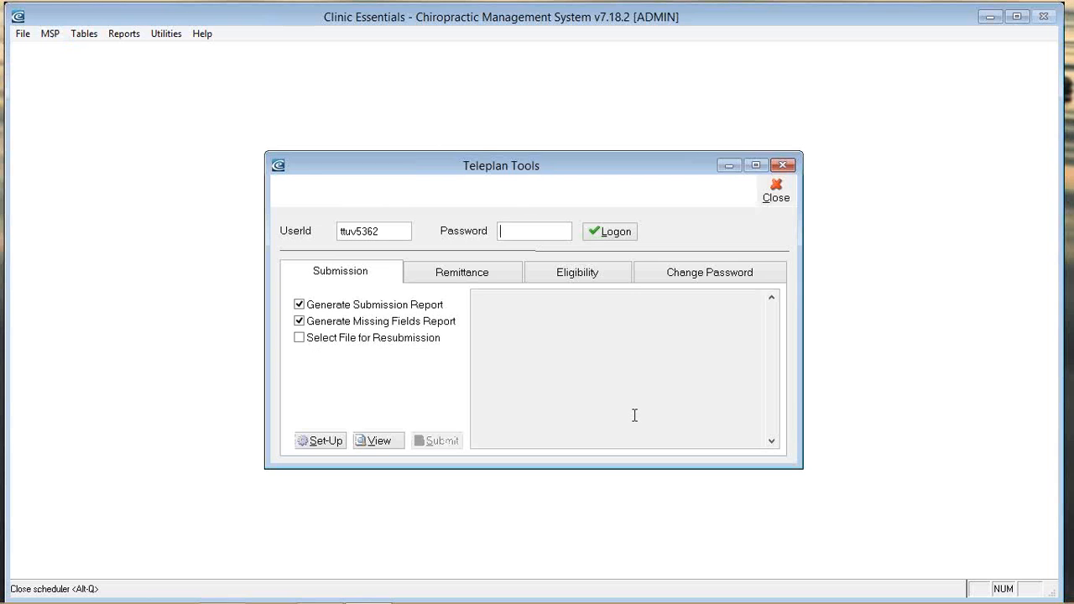
left_click_drag(404, 231, 291, 224)
left_click(536, 387)
left_click(516, 233)
Step: Review the Remittance, Eligibility and Change Password sections of Teleplan Tools, then close it
left_click(445, 279)
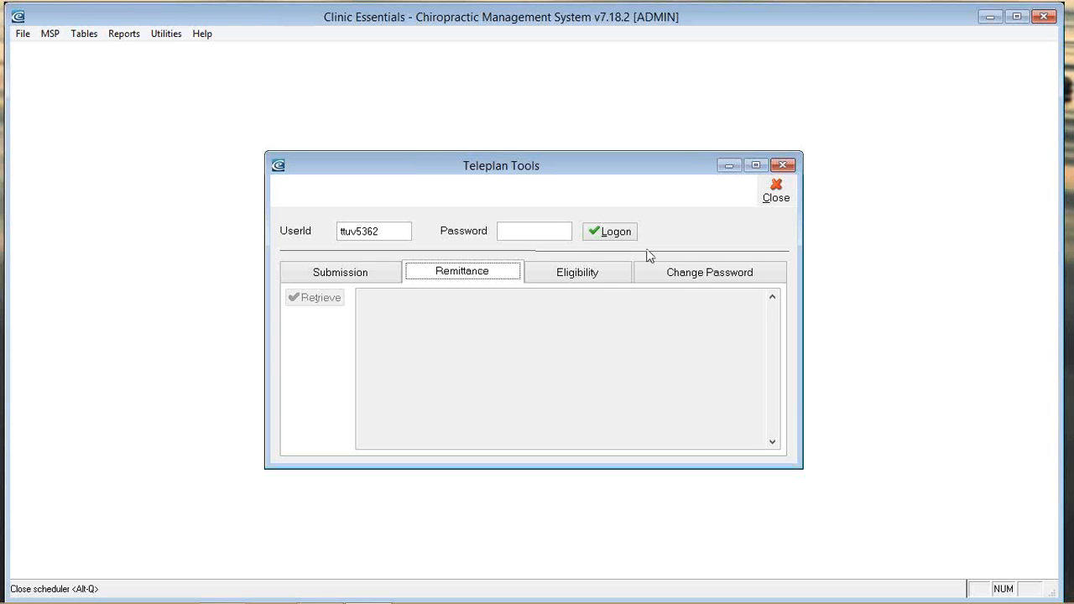
left_click(587, 273)
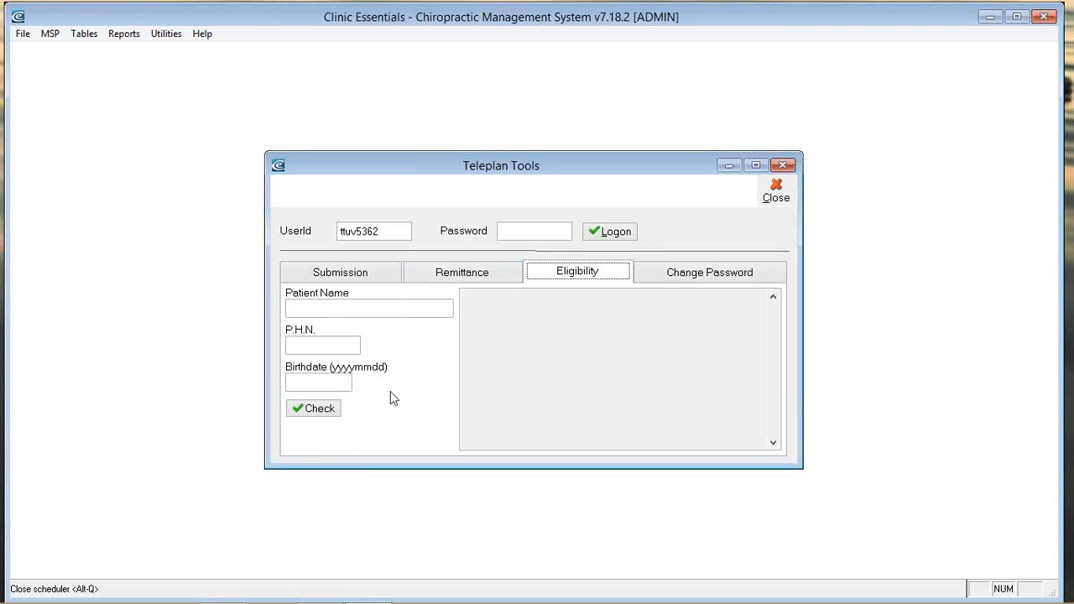
left_click(700, 278)
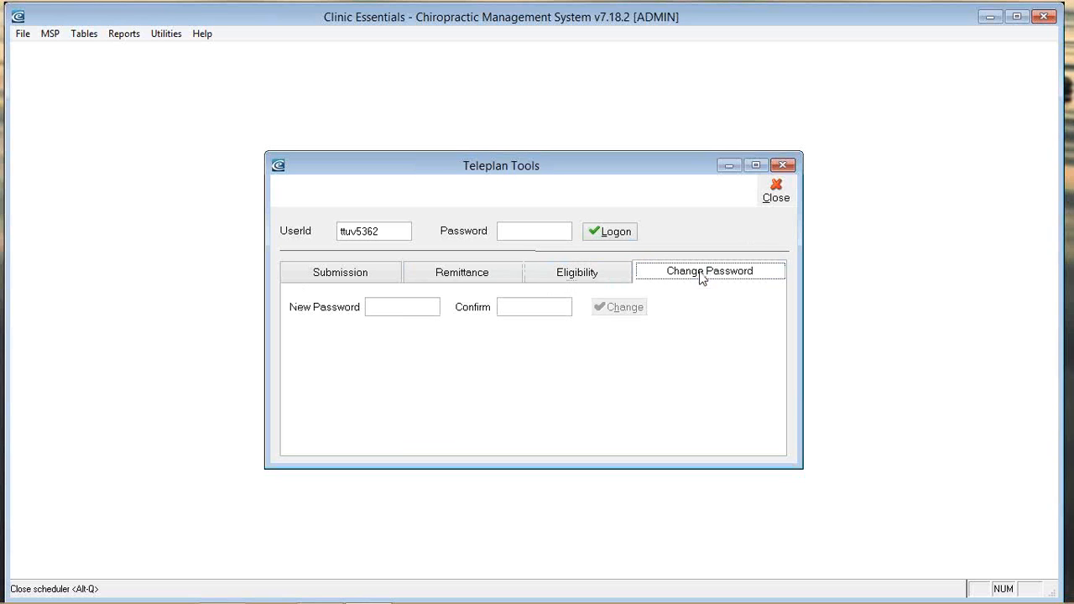
left_click(773, 192)
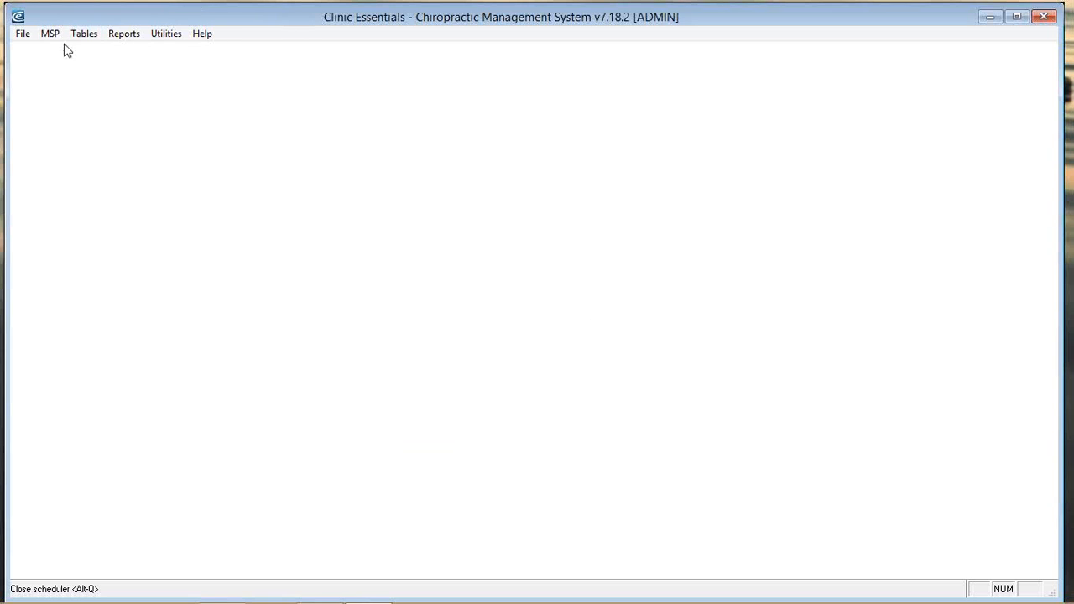
Step: Step forward through patient records to an ICBC-billed patient and select their Health Ins # value
left_click(23, 33)
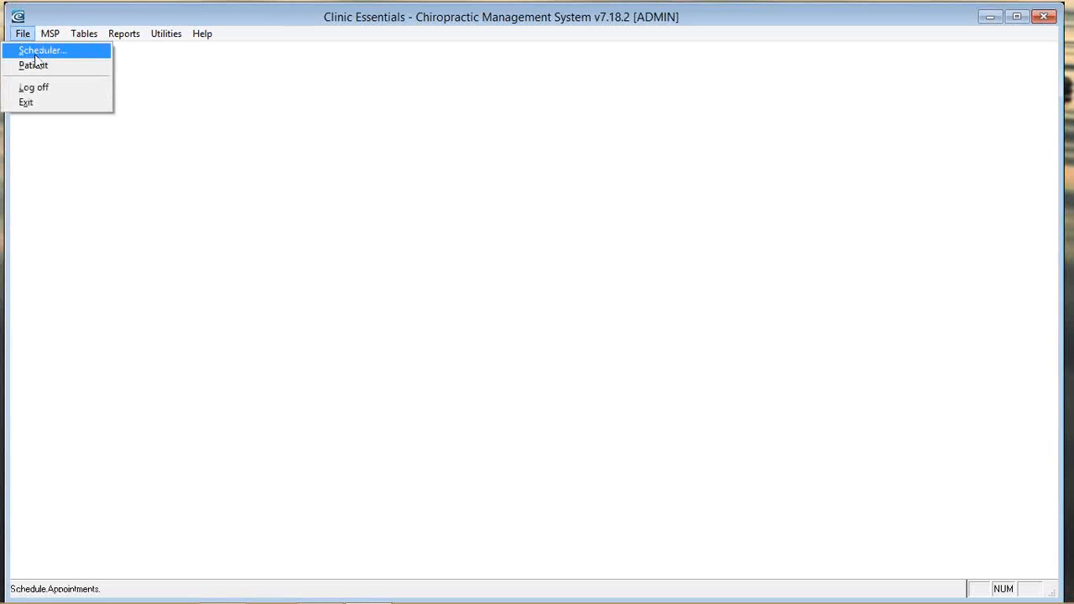
left_click(34, 65)
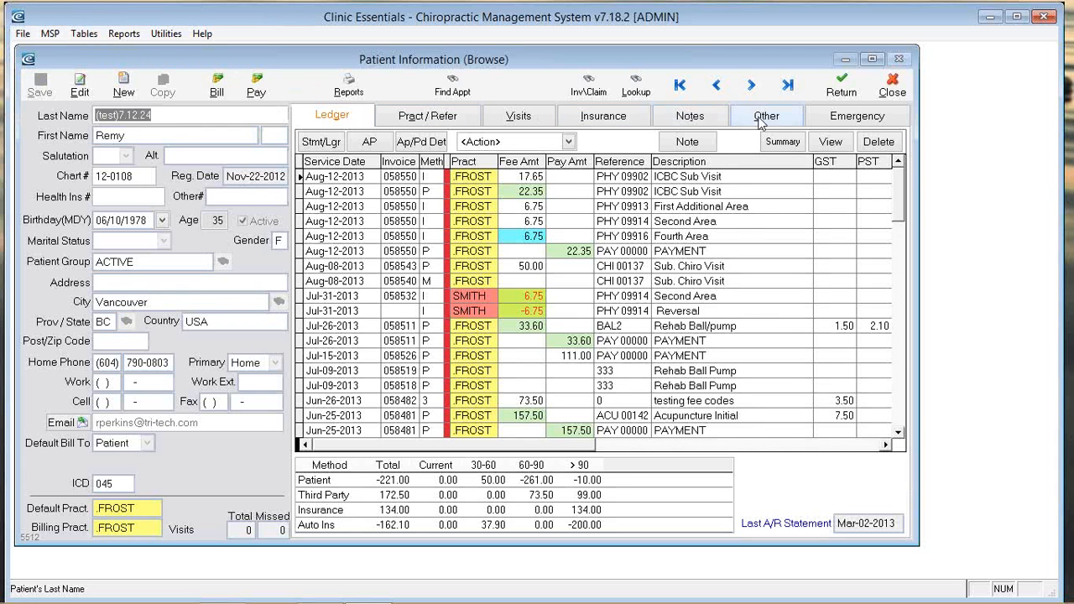
left_click(751, 87)
left_click(751, 87)
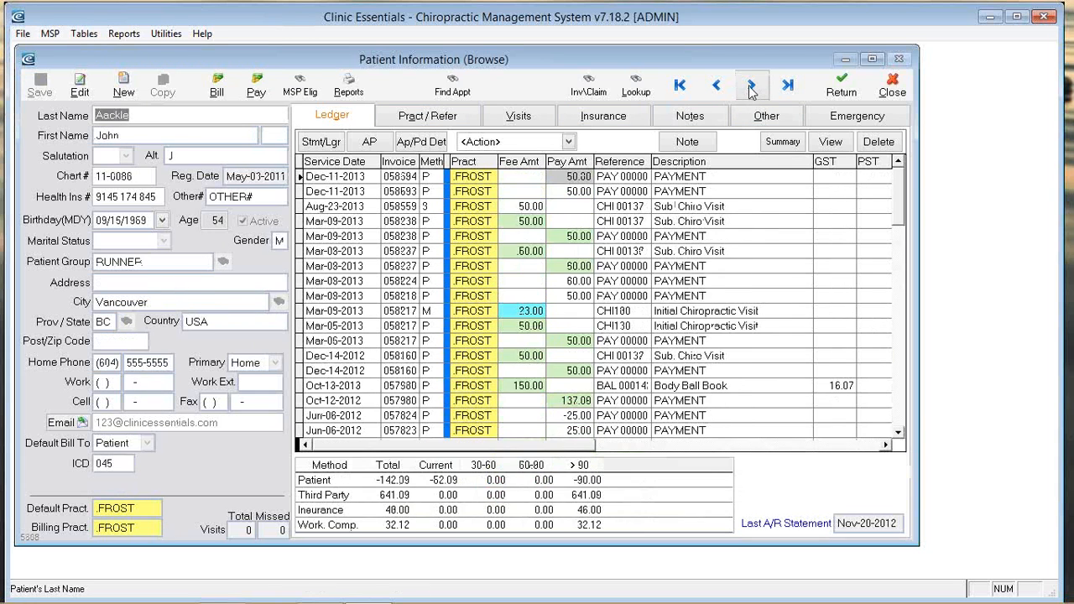
left_click(751, 87)
left_click(752, 87)
left_click(751, 87)
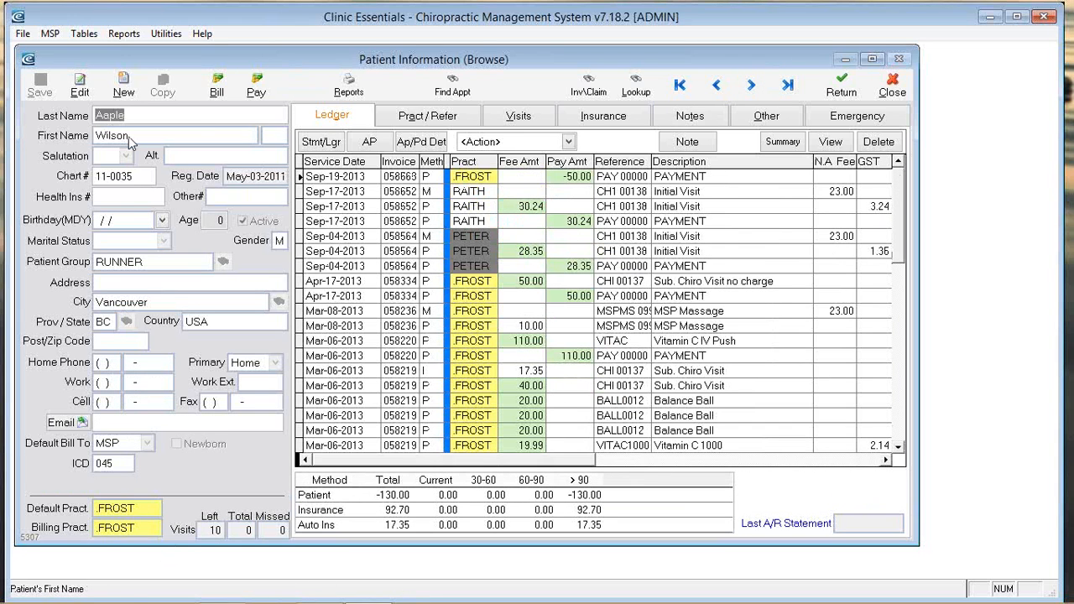
double_click(113, 197)
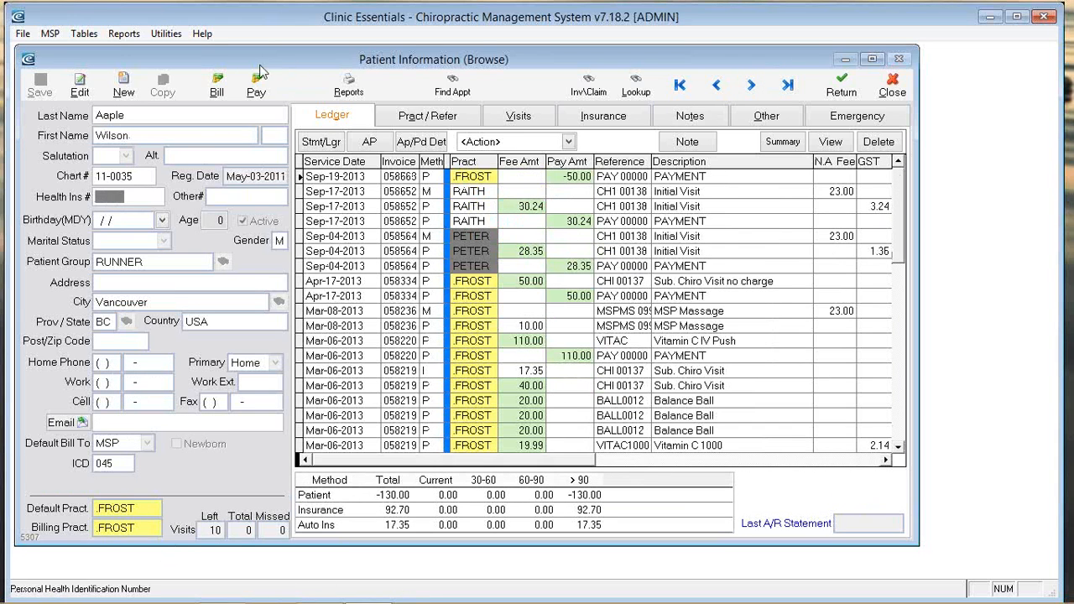
left_click(753, 87)
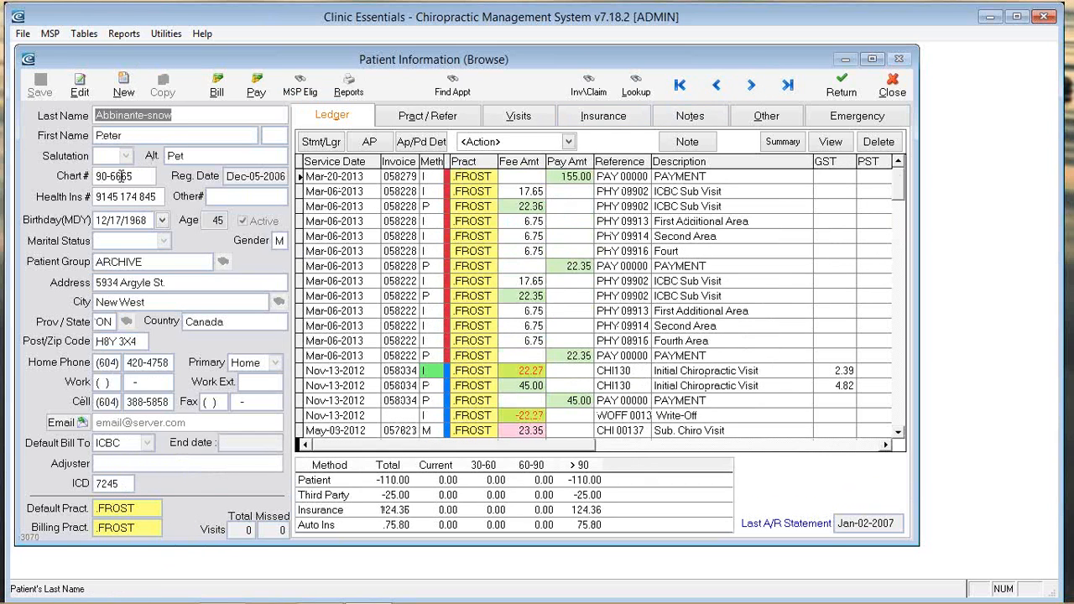
left_click_drag(160, 199, 73, 188)
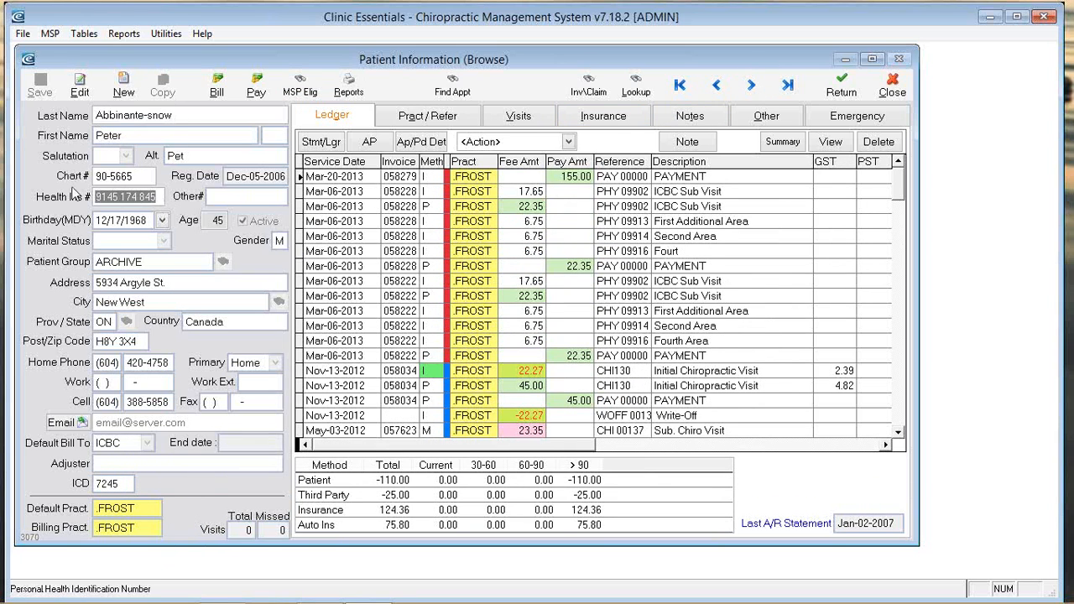
left_click(300, 81)
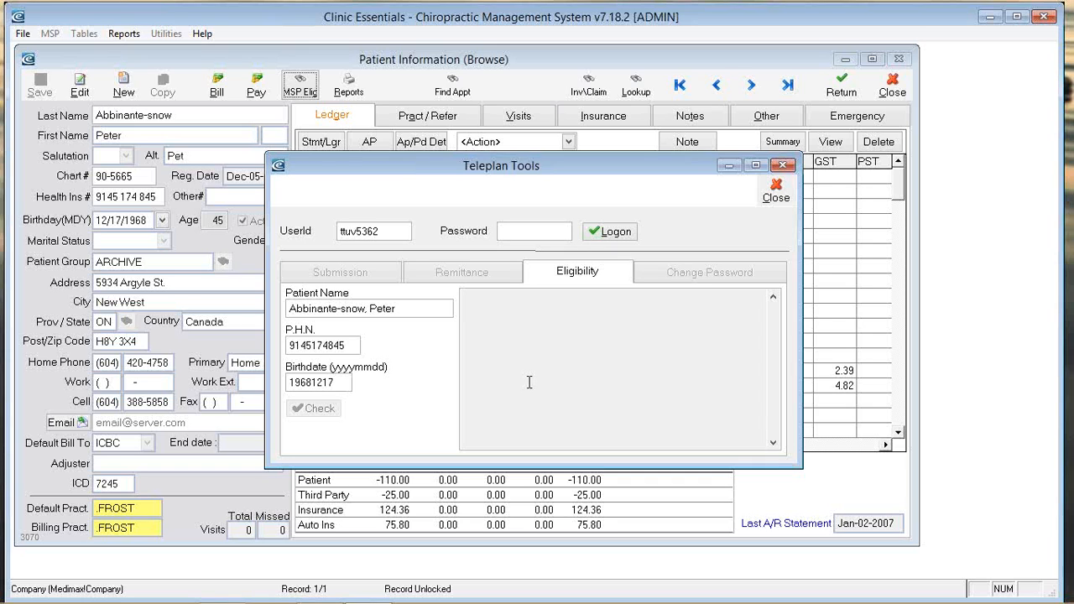
left_click(776, 193)
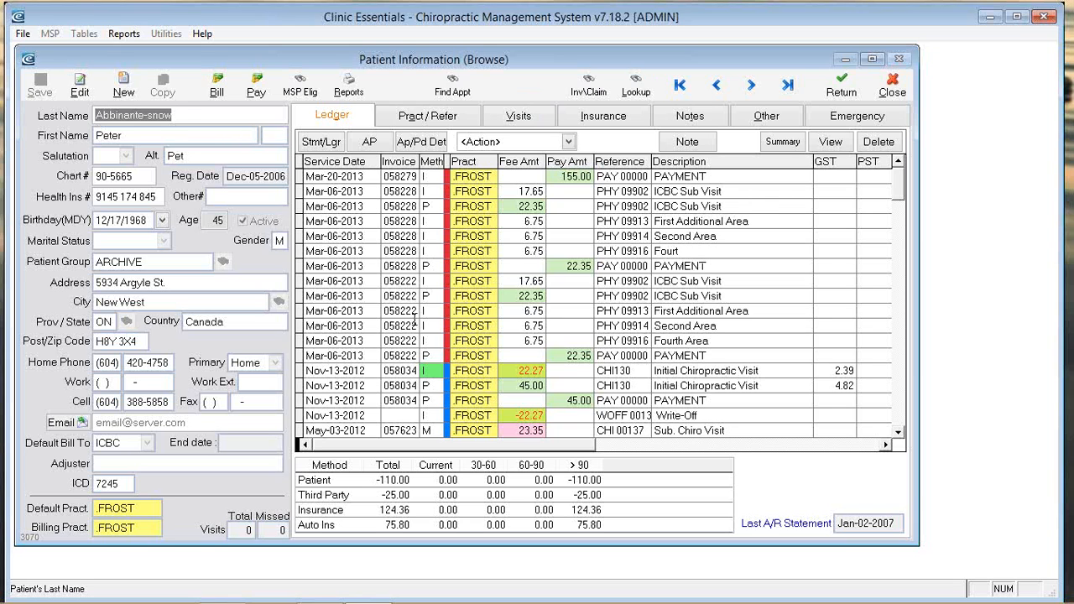
Step: Switch to the Appointment Scheduler showing Tuesday, March 18, 2014
key("Escape")
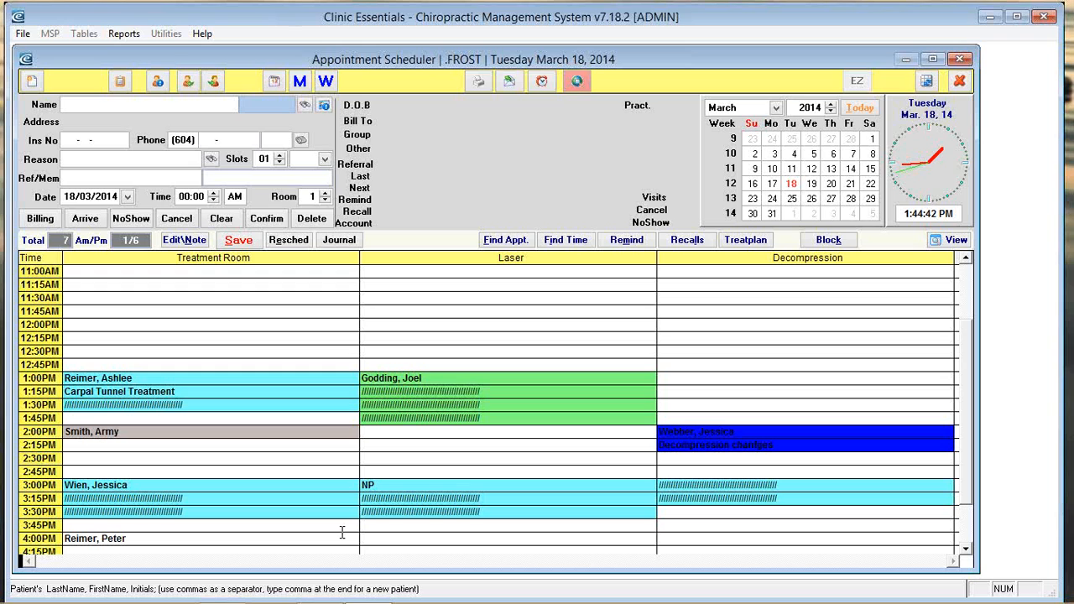
Step: Select the 2:00PM Treatment Room appointment and mark it as arrived
left_click(122, 431)
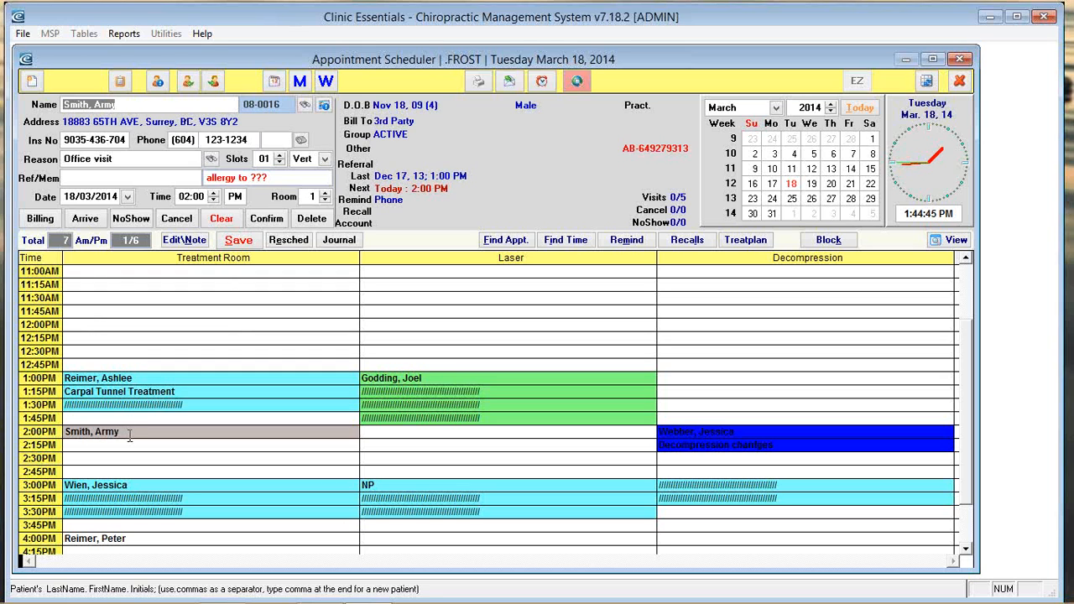
left_click(85, 218)
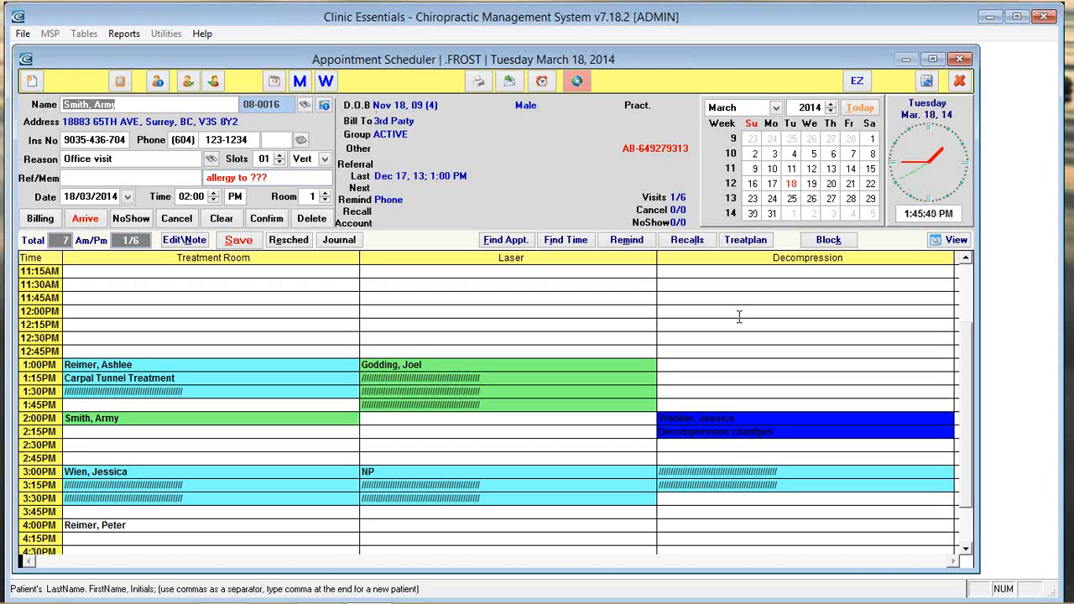
mouse_move(701, 603)
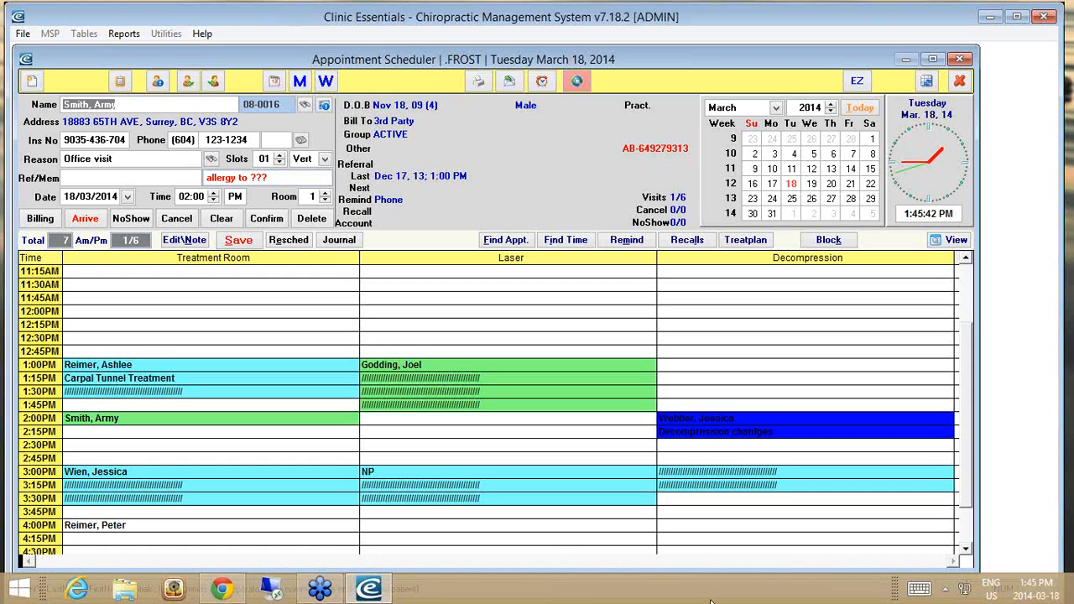